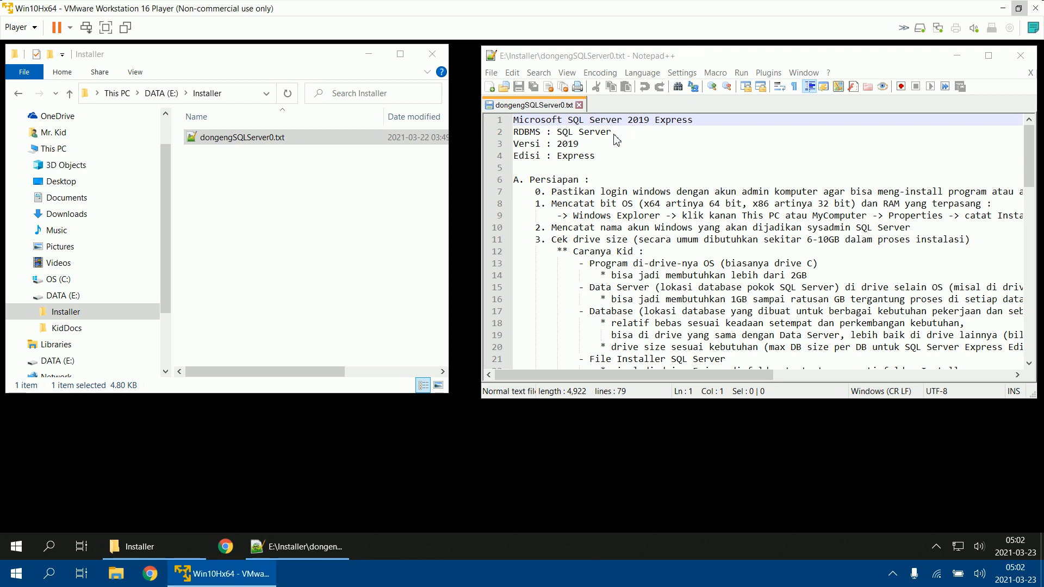
Step: Open the This PC overview to check the free space on the OS (C:) and DATA (E:) drives
click(537, 125)
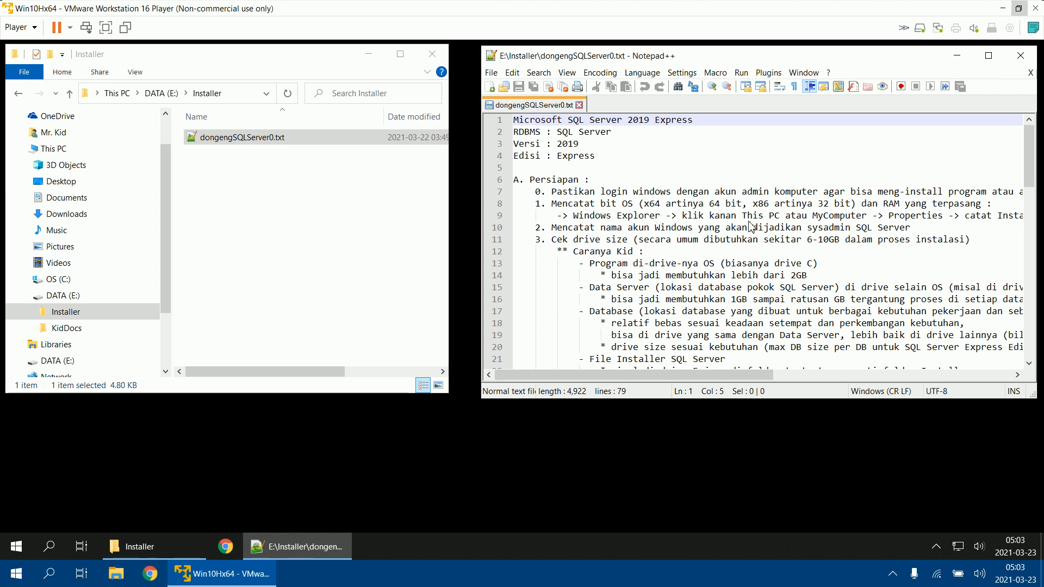
click(650, 252)
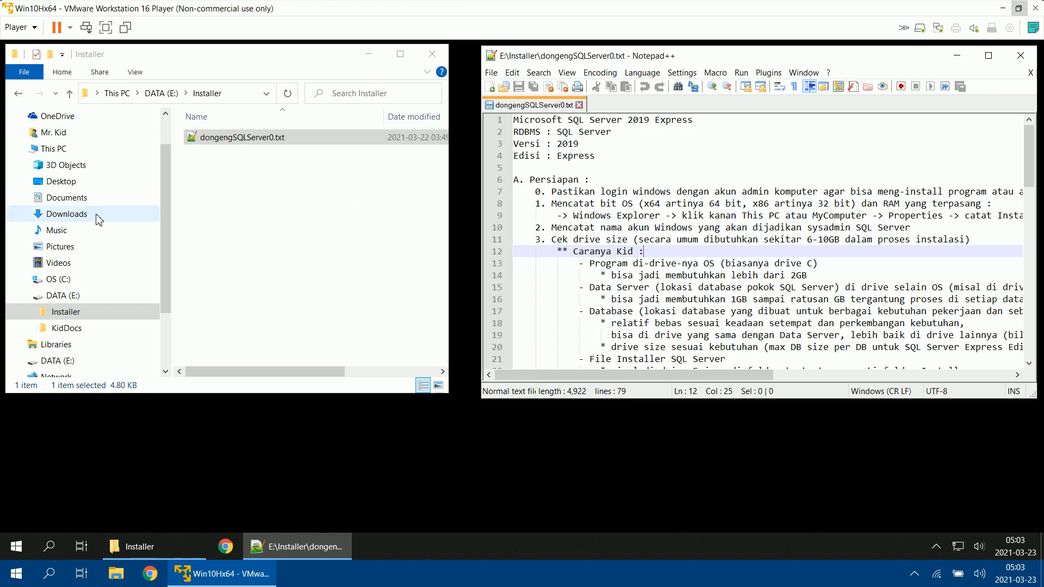
click(63, 155)
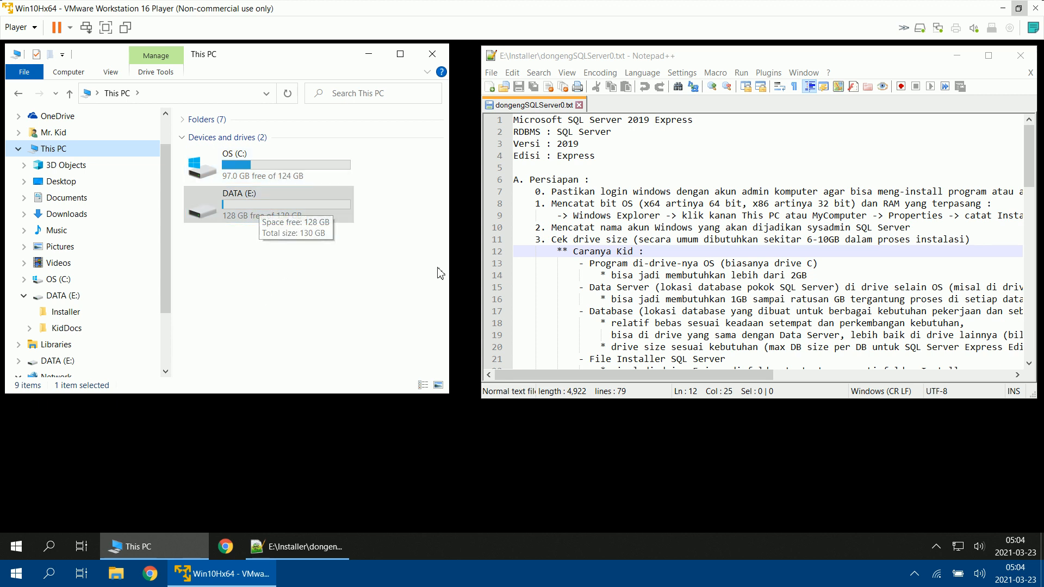
Step: Create a new folder named DataServer in the root of the DATA (E:) drive
click(76, 299)
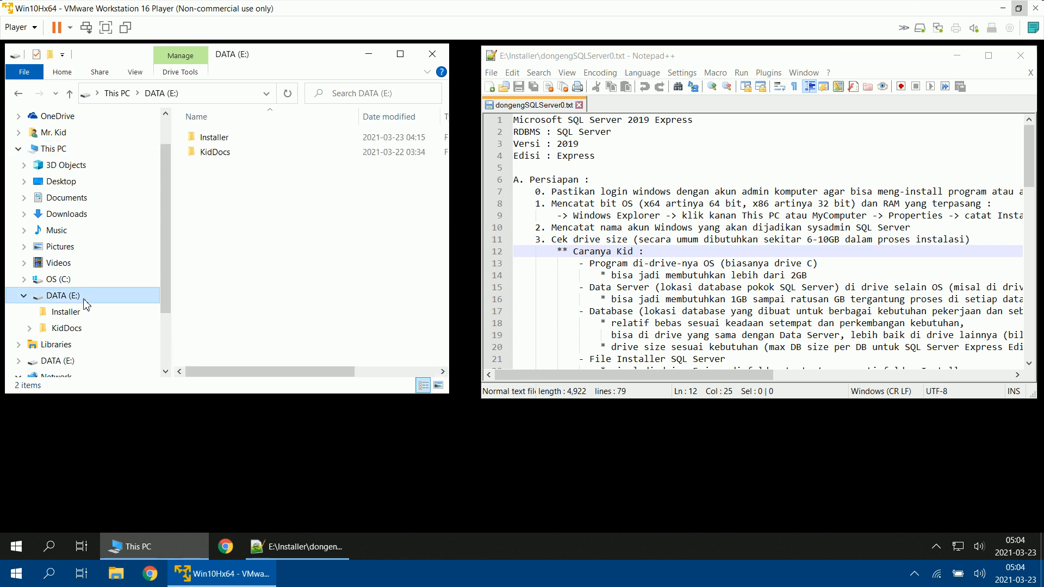
right_click(252, 208)
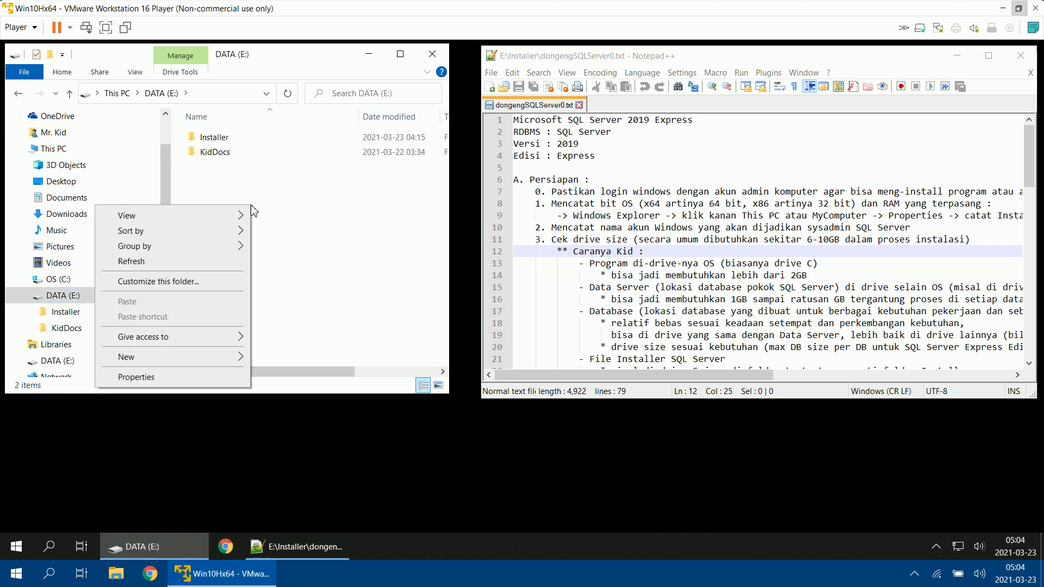
mouse_move(207, 358)
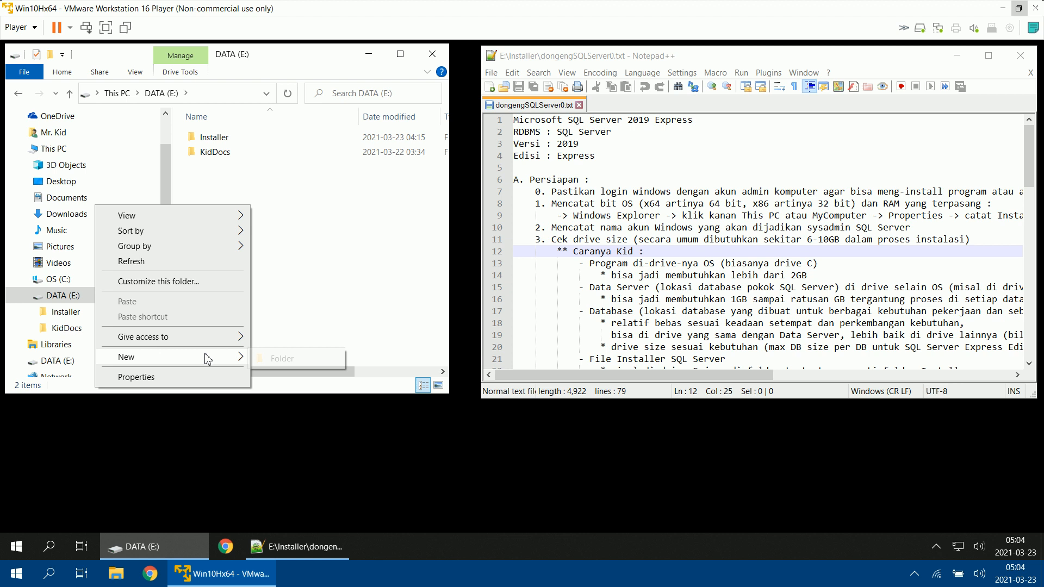
click(273, 362)
text(Dat)
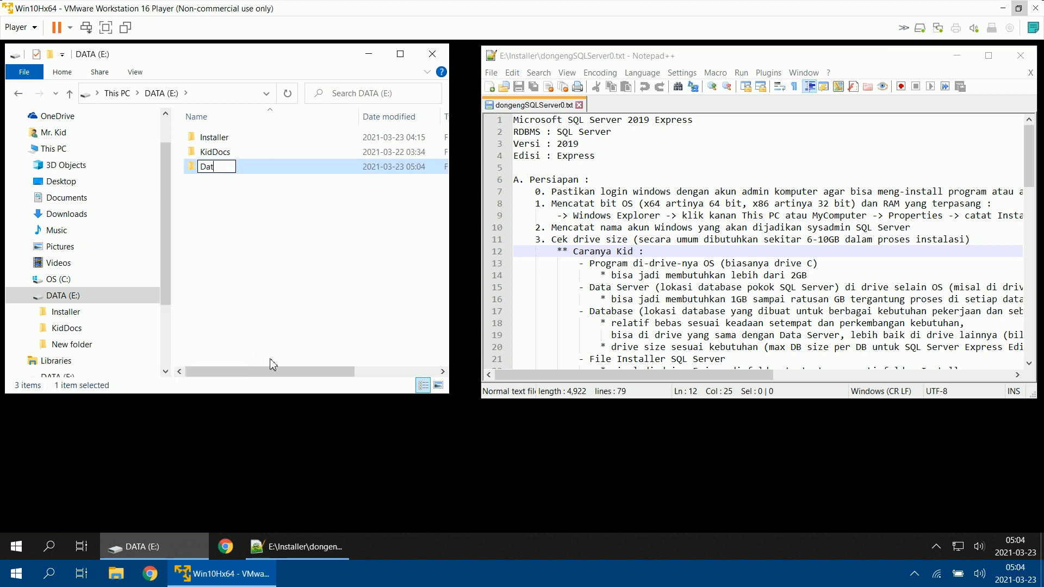
text(aServer)
click(265, 216)
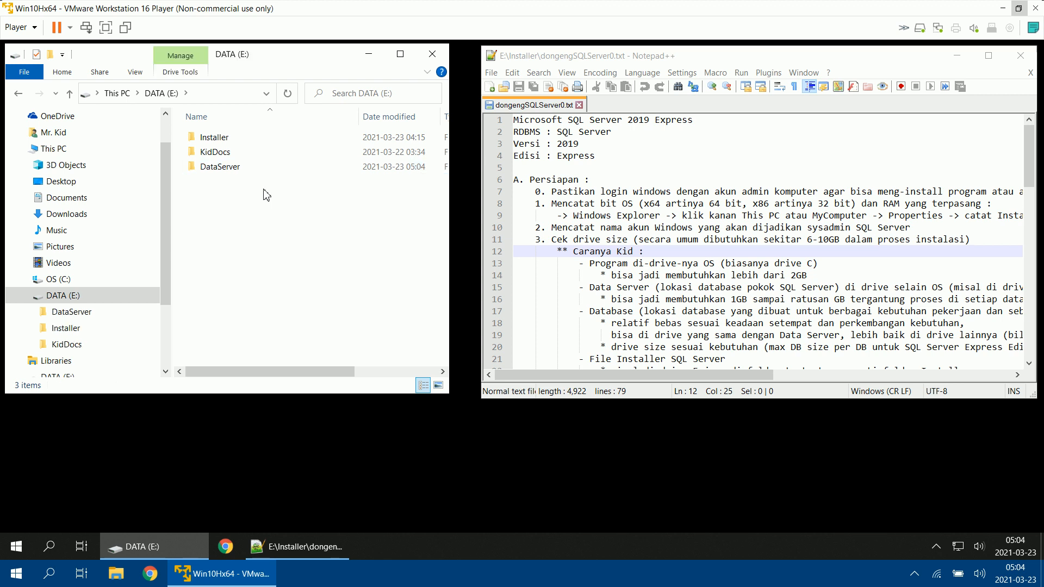
click(233, 171)
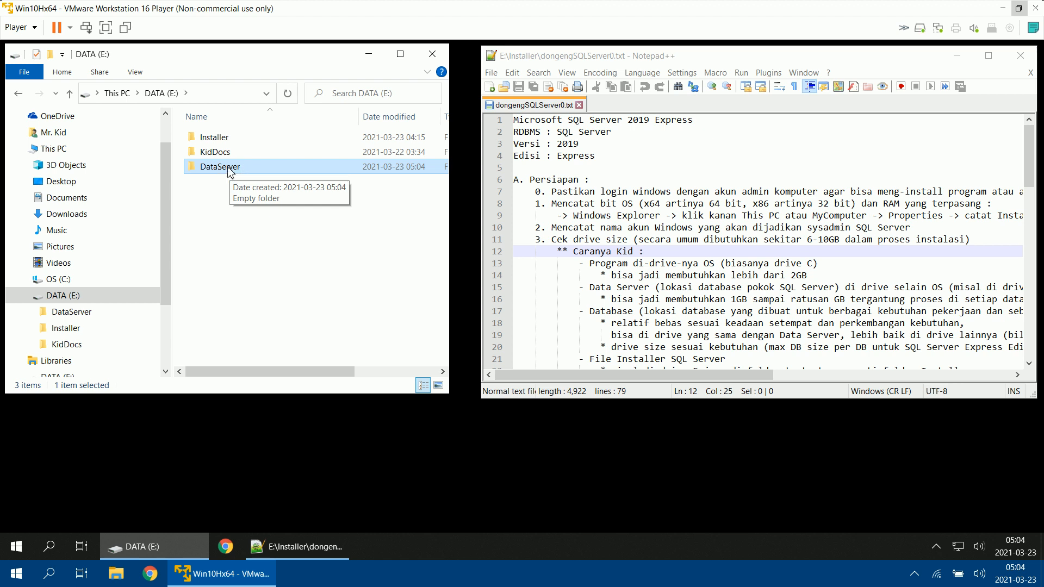
Step: Open the properties of This PC to check the device name, installed RAM and system type, and close them again
click(67, 156)
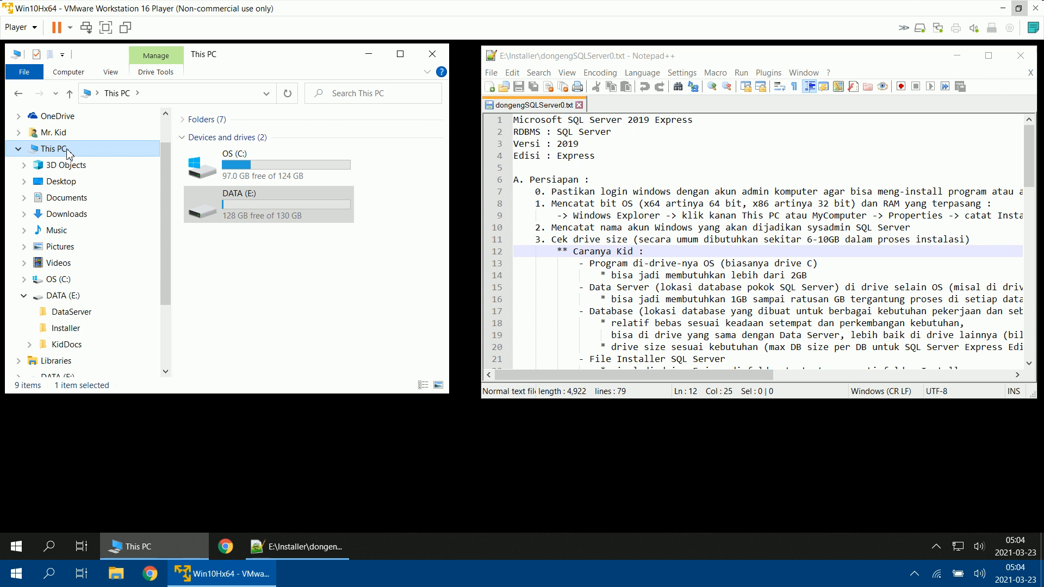
right_click(68, 156)
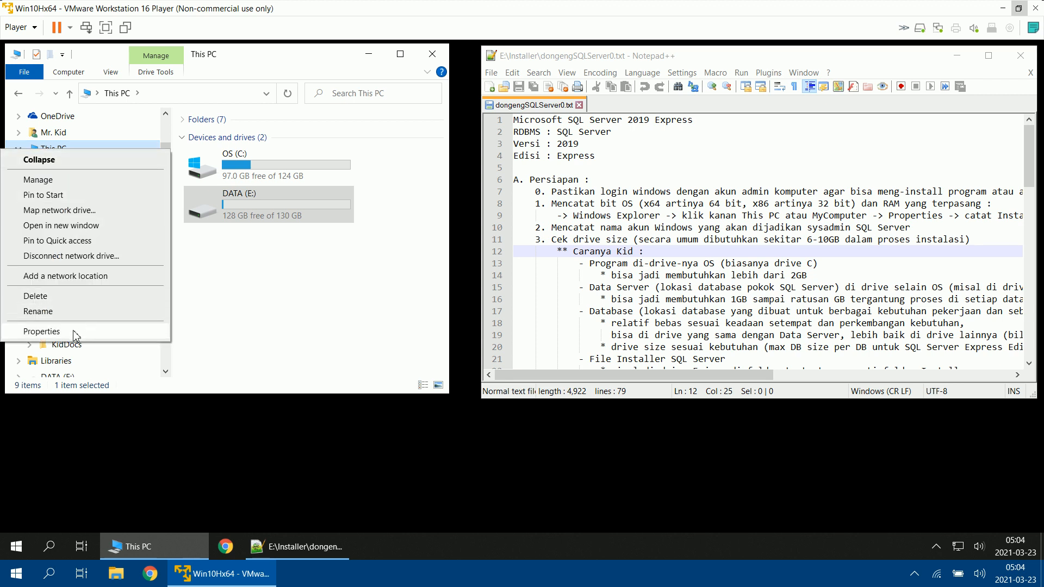
click(41, 331)
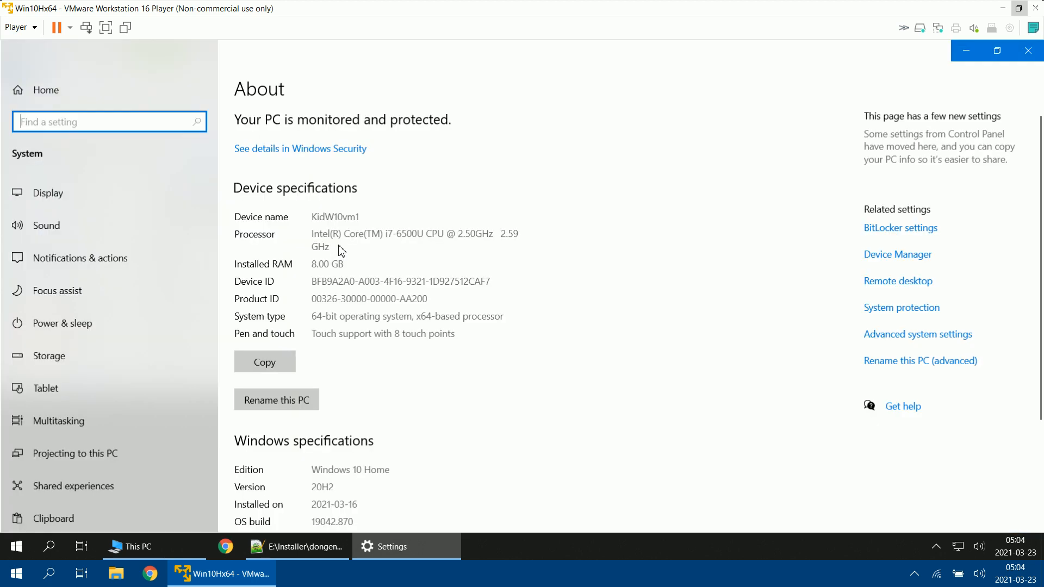
click(997, 51)
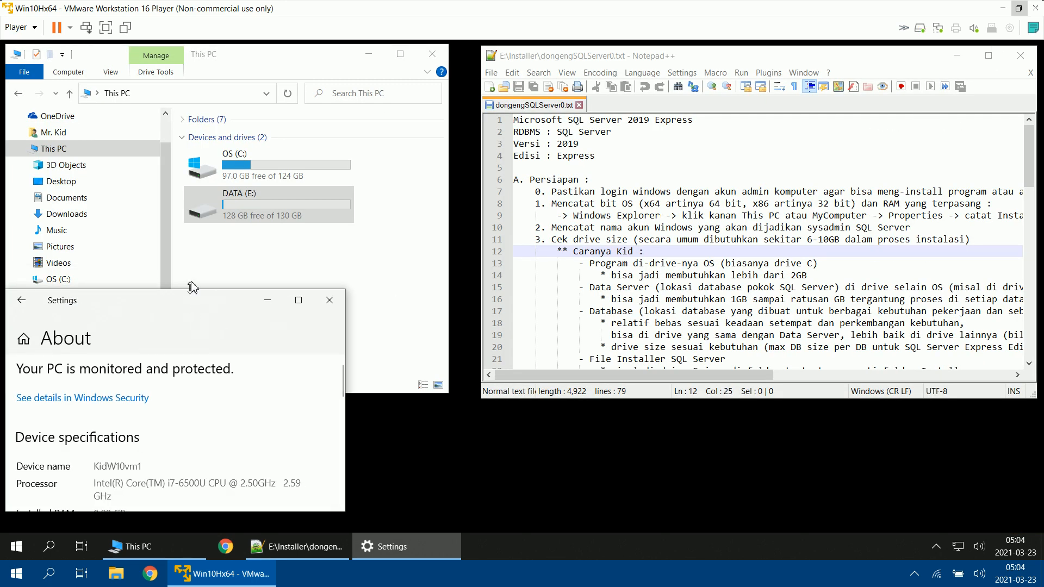
drag(195, 291, 193, 197)
double_click(125, 376)
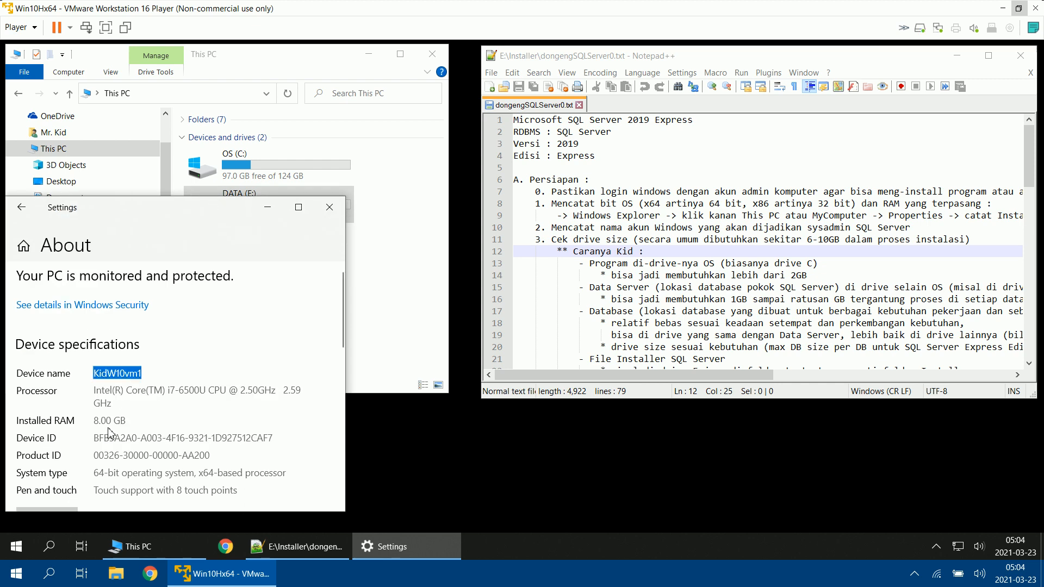
click(100, 422)
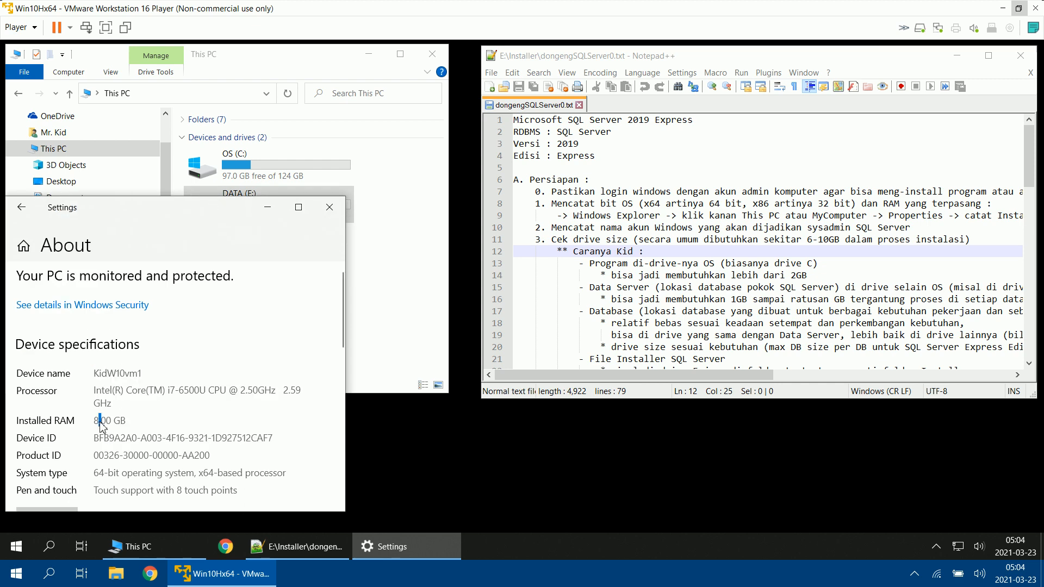
double_click(99, 475)
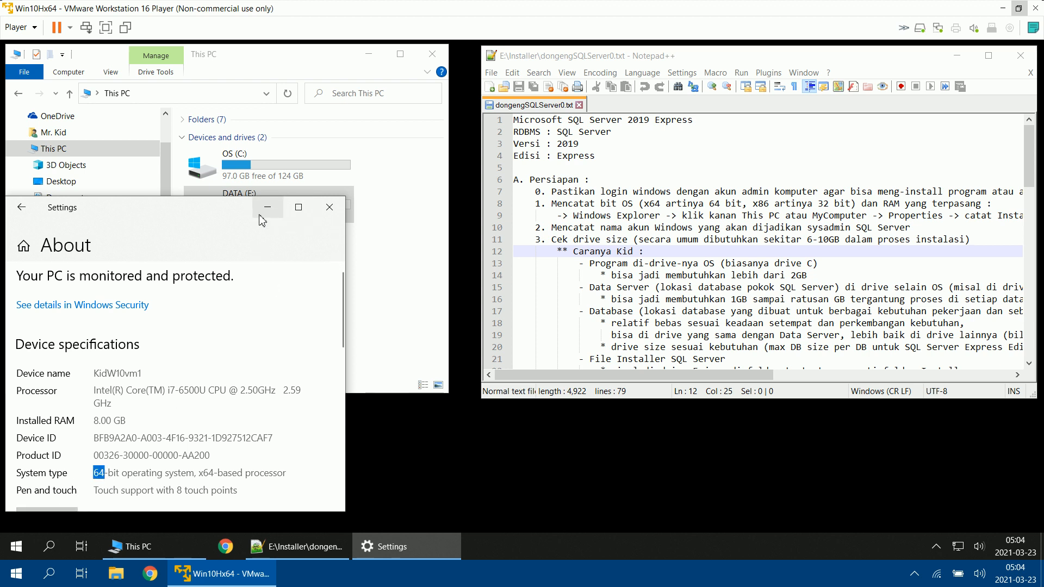
click(332, 212)
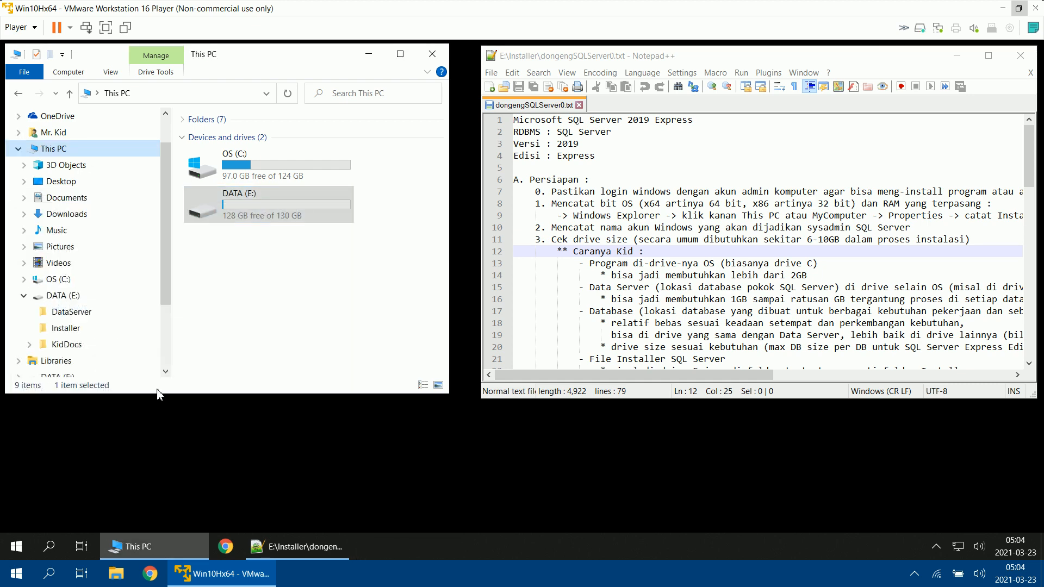
Step: Check which Windows account is signed in from the Start menu, and close the menu
click(16, 546)
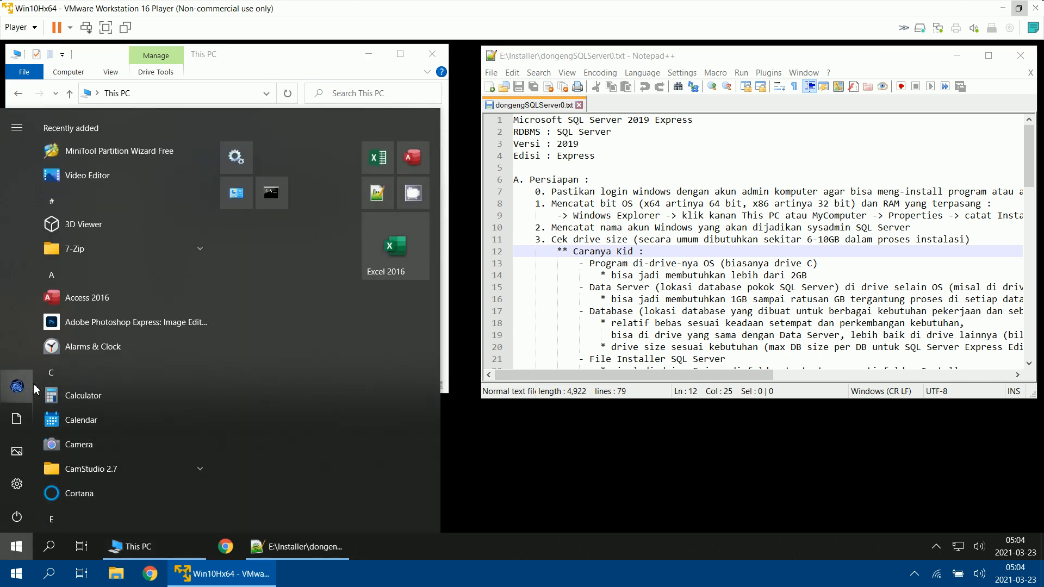
mouse_move(30, 393)
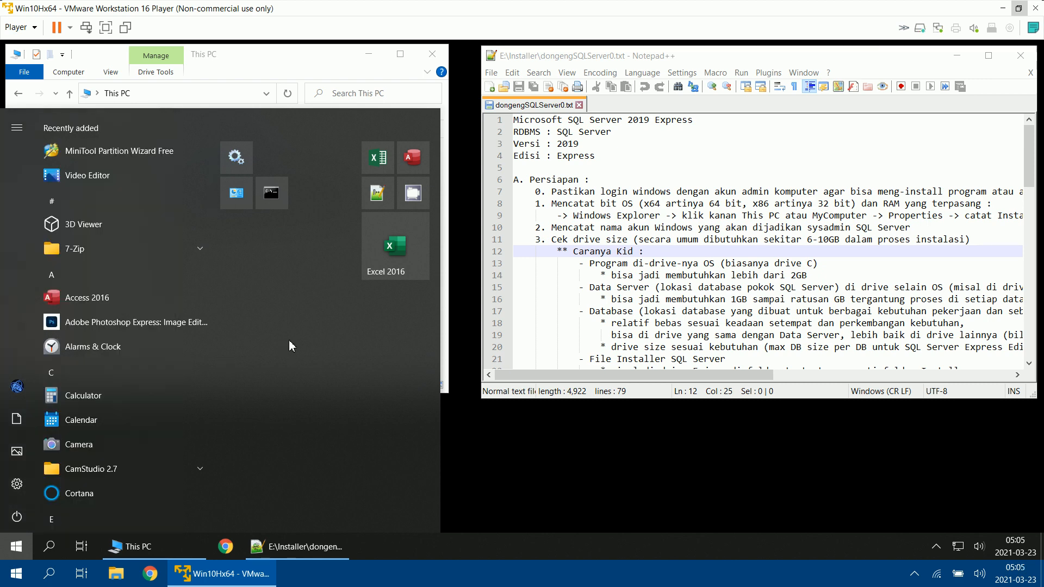
click(583, 442)
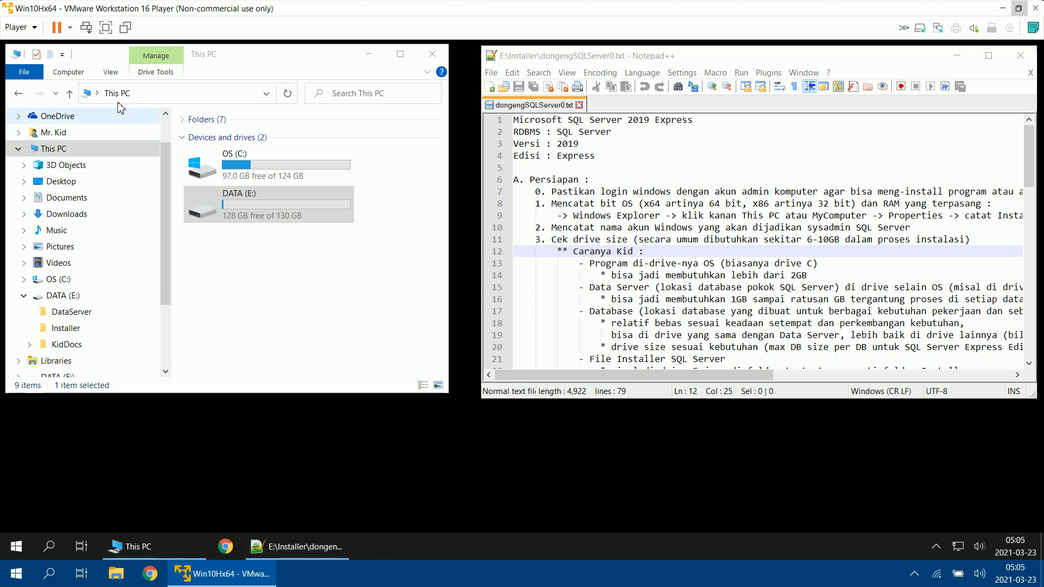
Step: Switch the virtual machine to full screen and open the Installer folder on the DATA (E:) drive
click(105, 29)
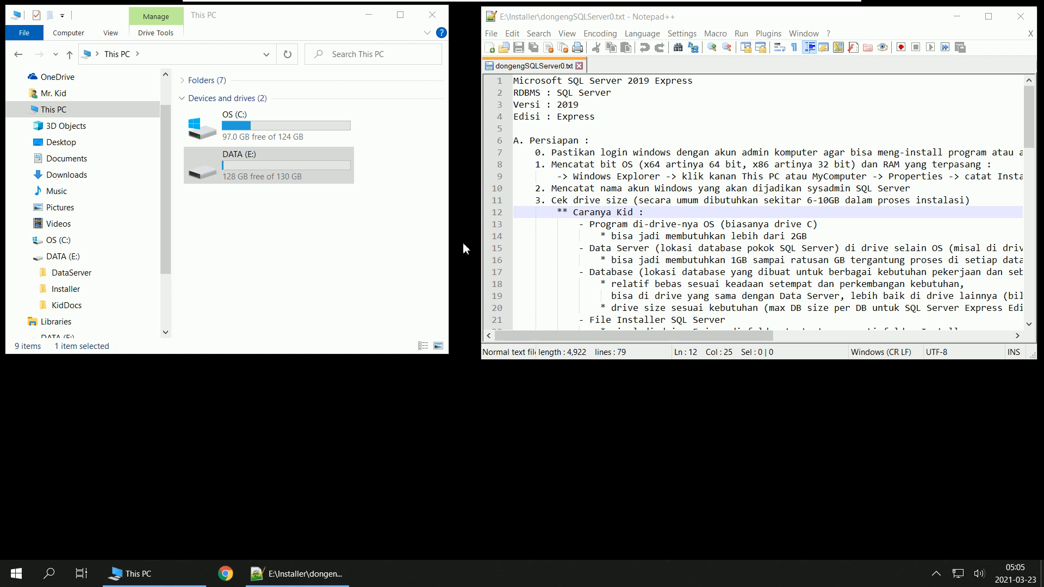
double_click(247, 170)
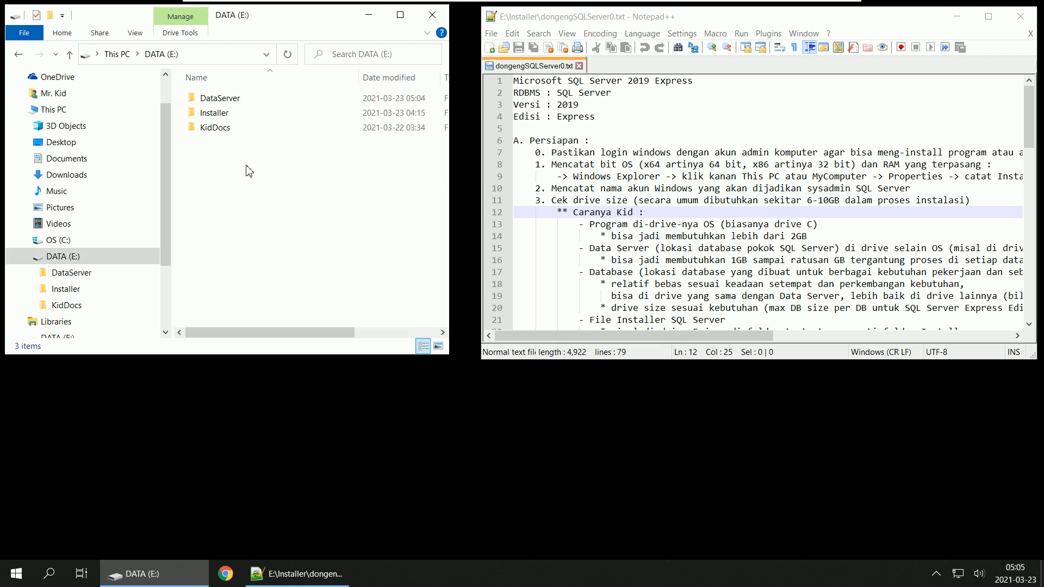
double_click(248, 115)
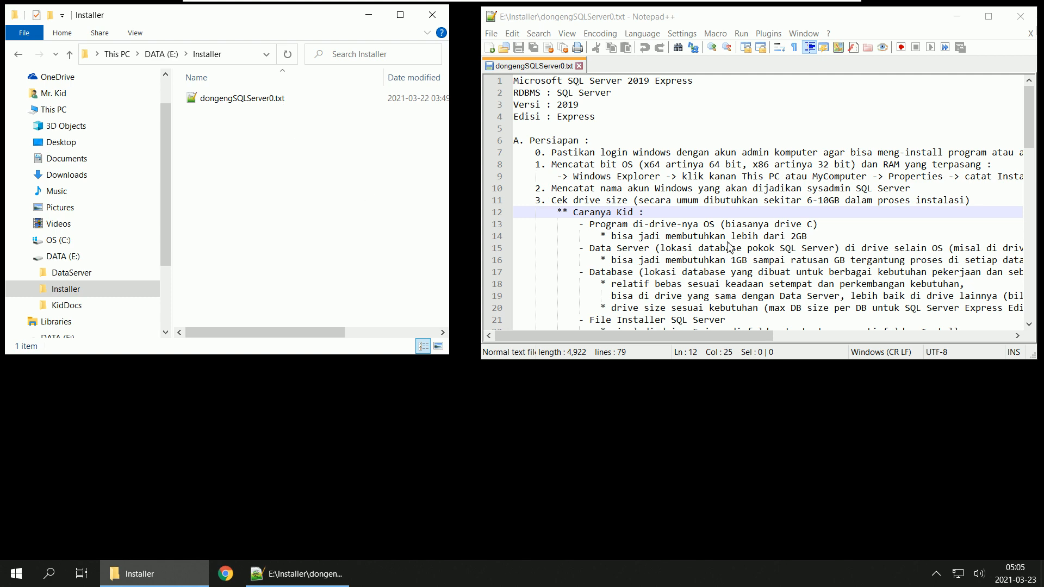
Step: Open the SQL Server downloads link from section B of the notes in Chrome and shift the browser window toward the screen's center
scroll(730, 248, down, 6)
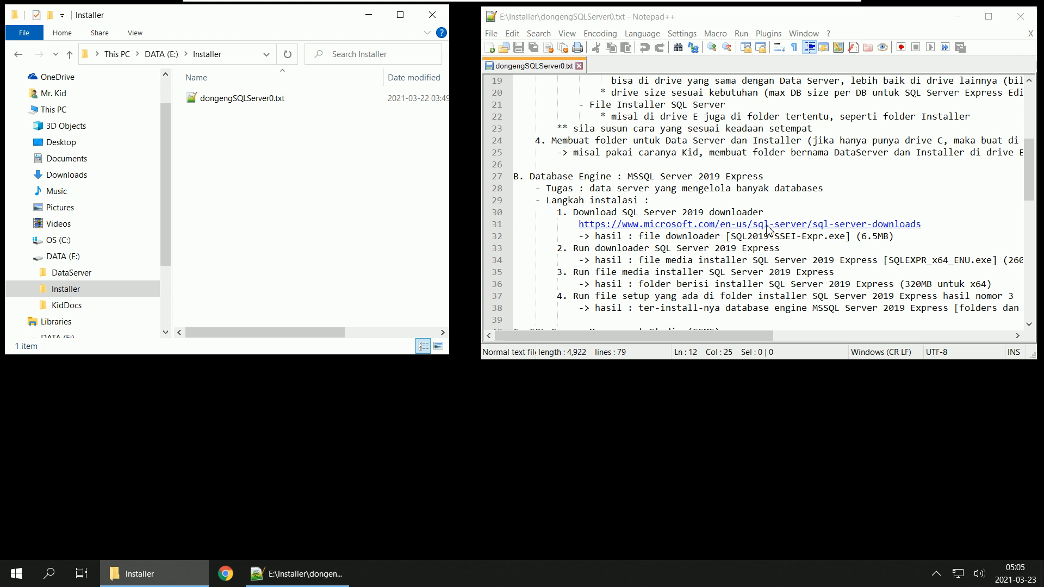
double_click(641, 225)
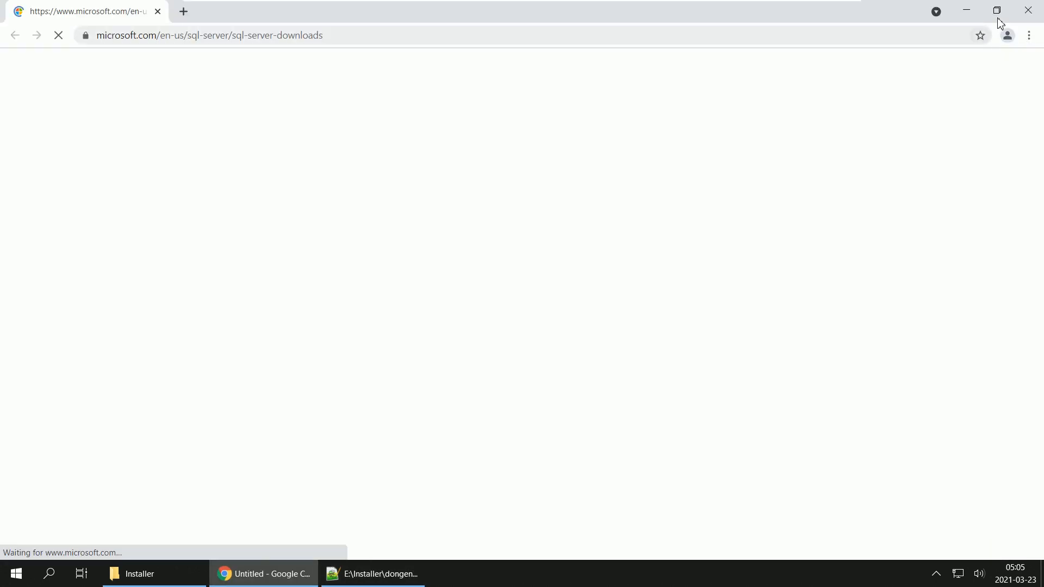
click(997, 10)
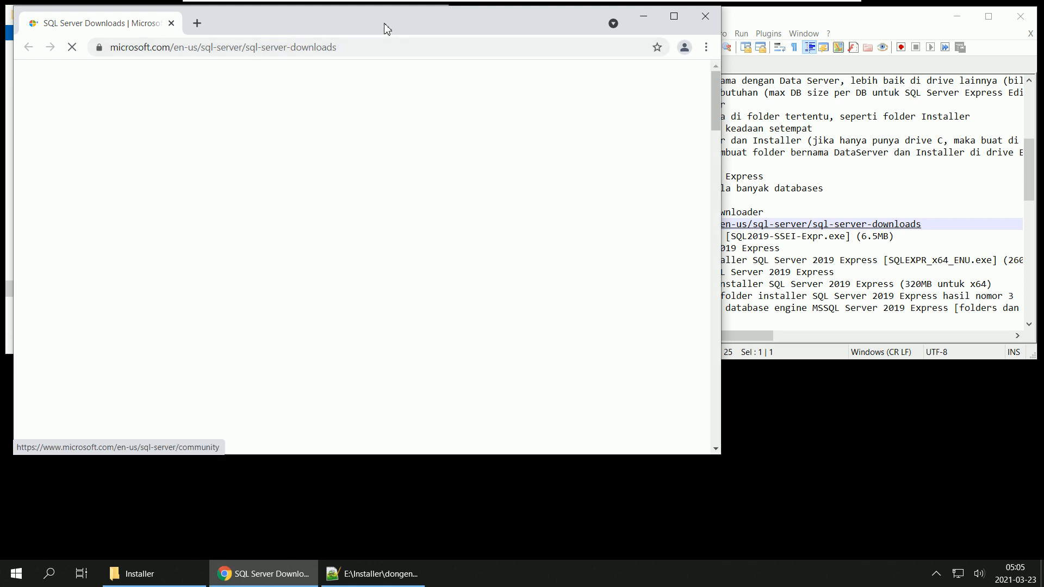
drag(387, 21, 481, 71)
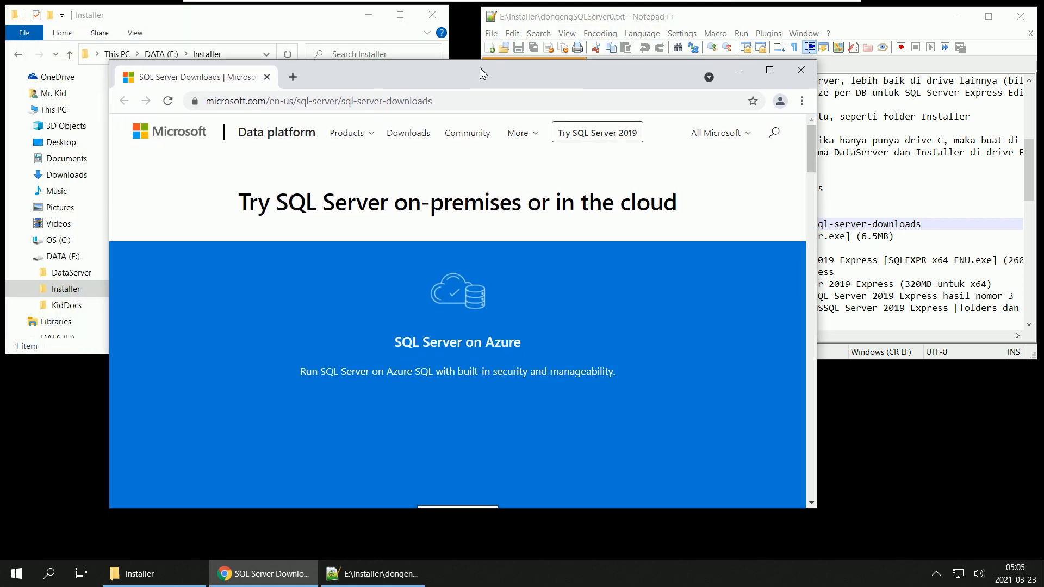
Step: Download the SQL Server 2019 Express edition as SQL2019-SSEI-Expr.exe into the Installer folder on DATA (E:), and close the browser
scroll(491, 296, down, 5)
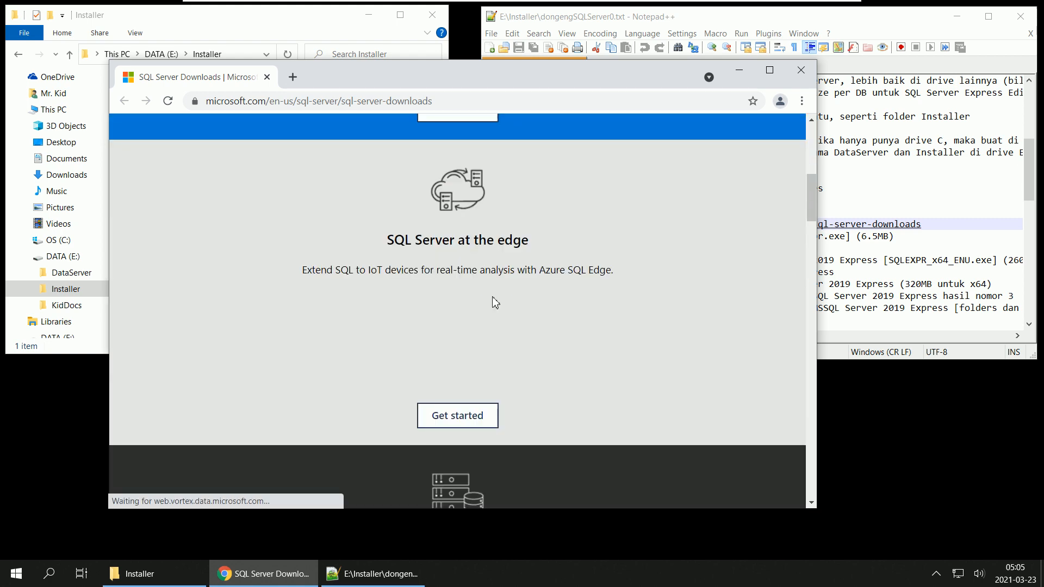
scroll(493, 297, down, 8)
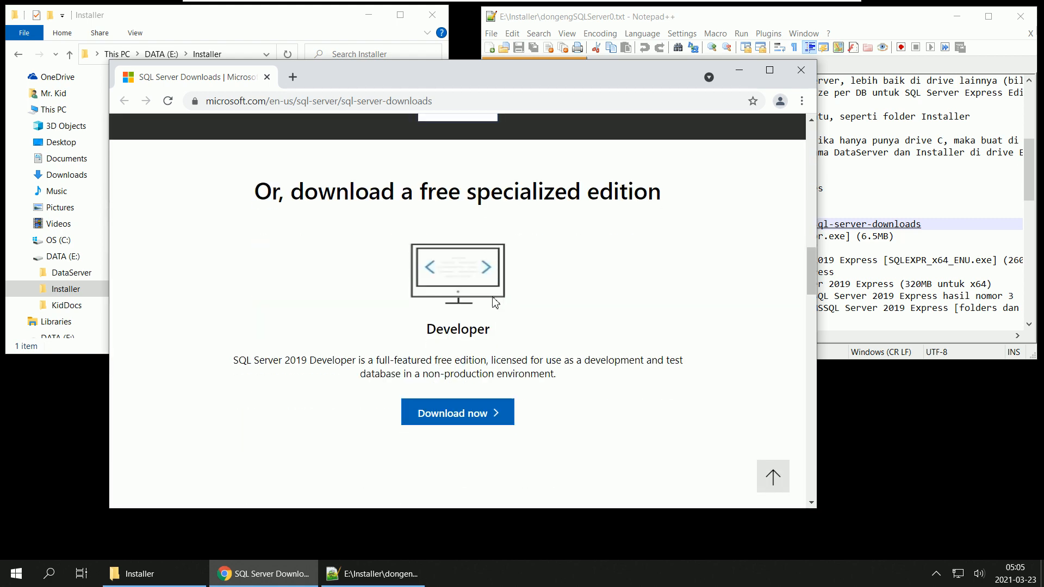
scroll(493, 302, down, 5)
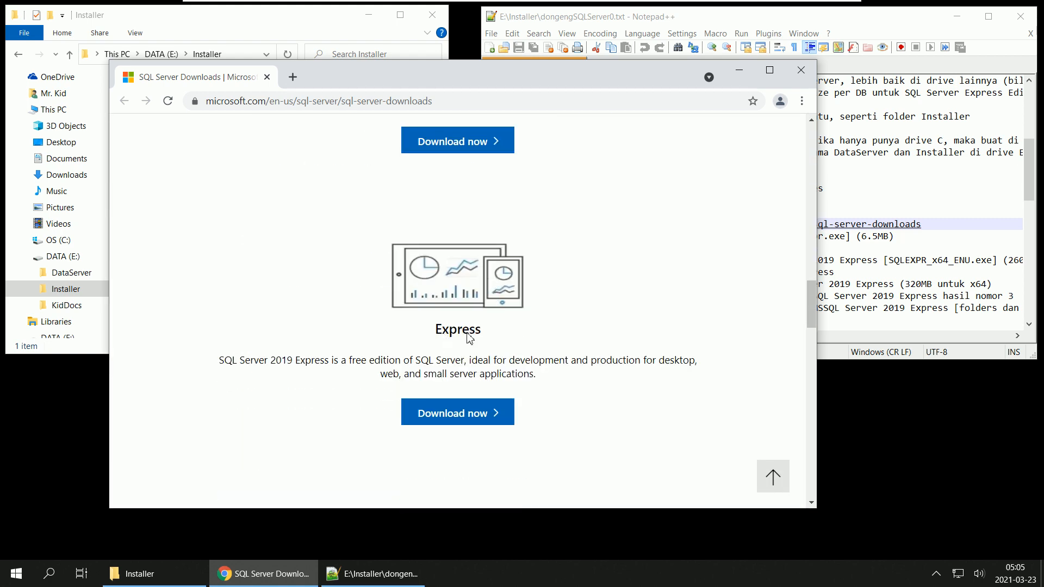
click(778, 72)
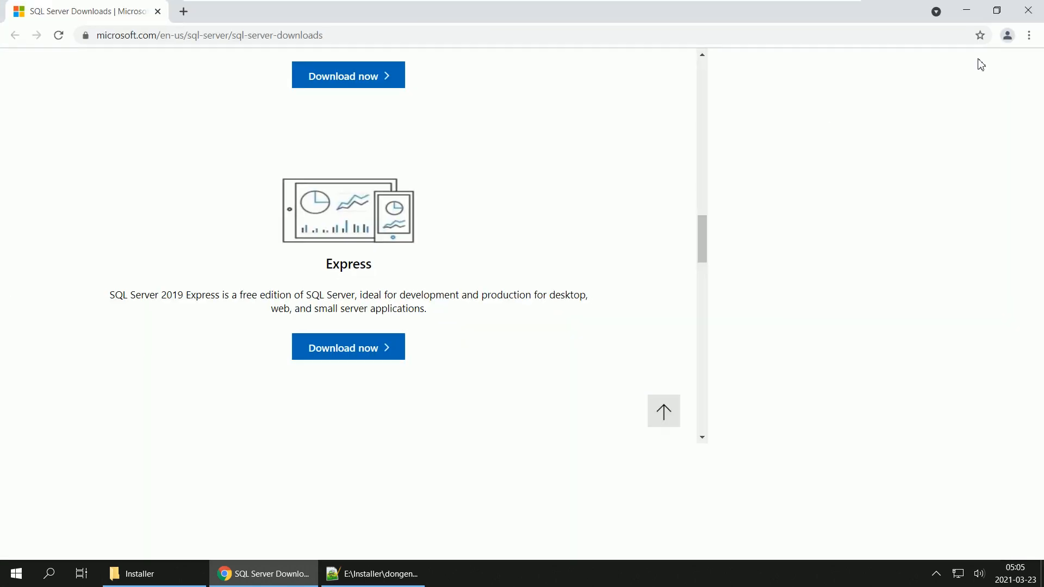
scroll(842, 191, down, 5)
scroll(821, 187, up, 10)
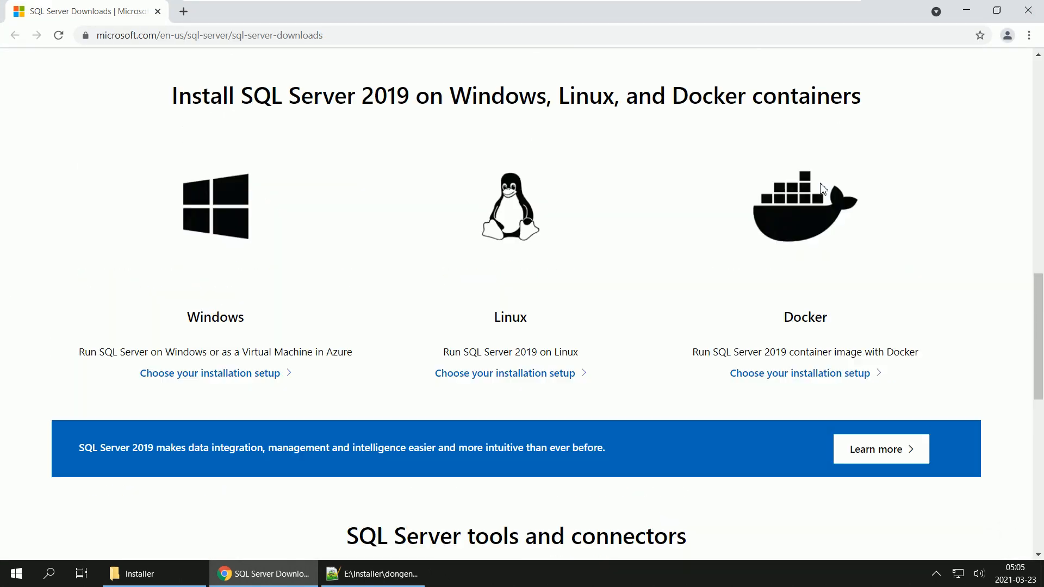
scroll(821, 184, up, 10)
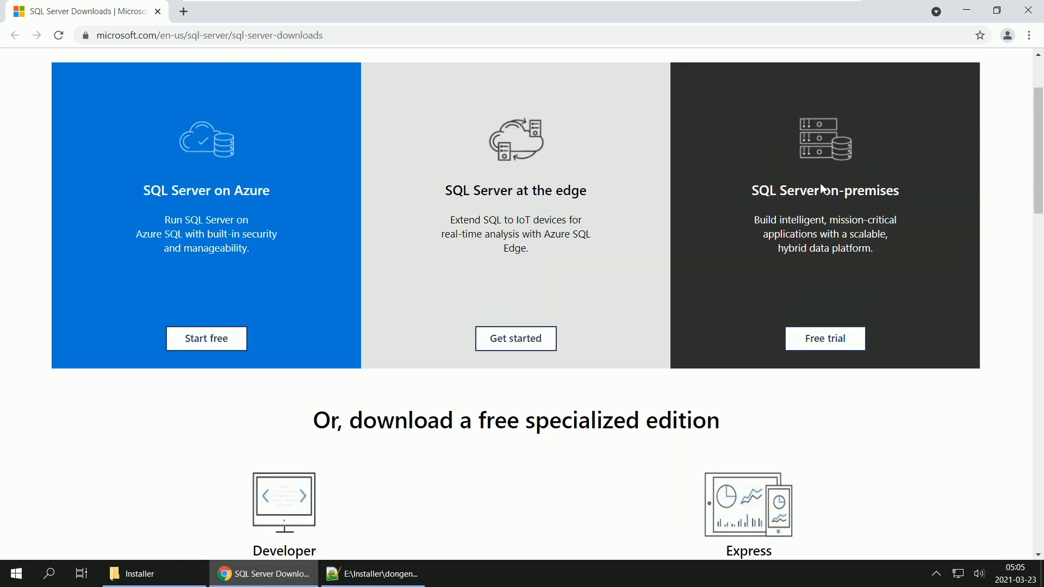
scroll(821, 183, down, 5)
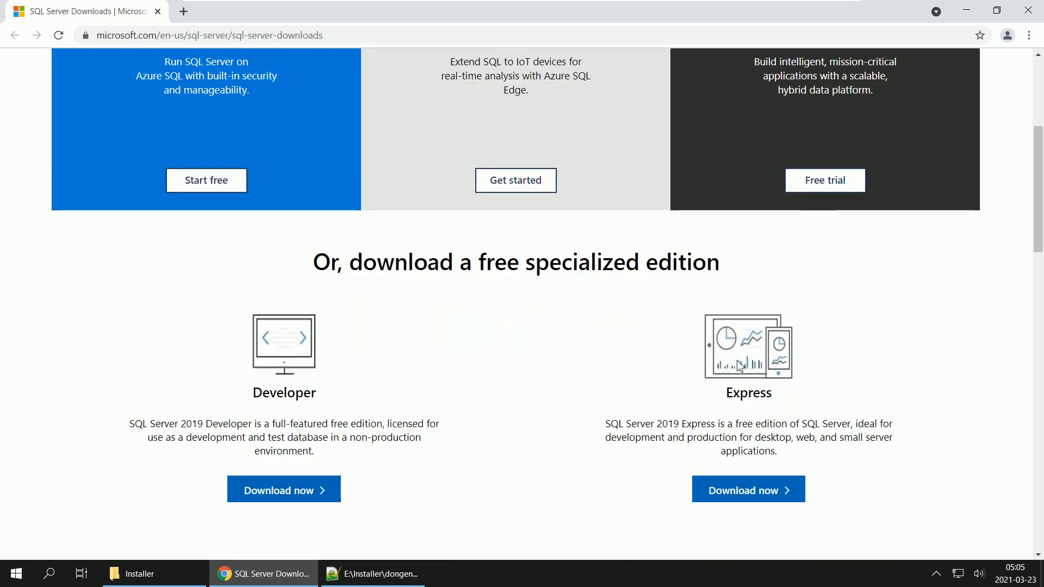
click(738, 491)
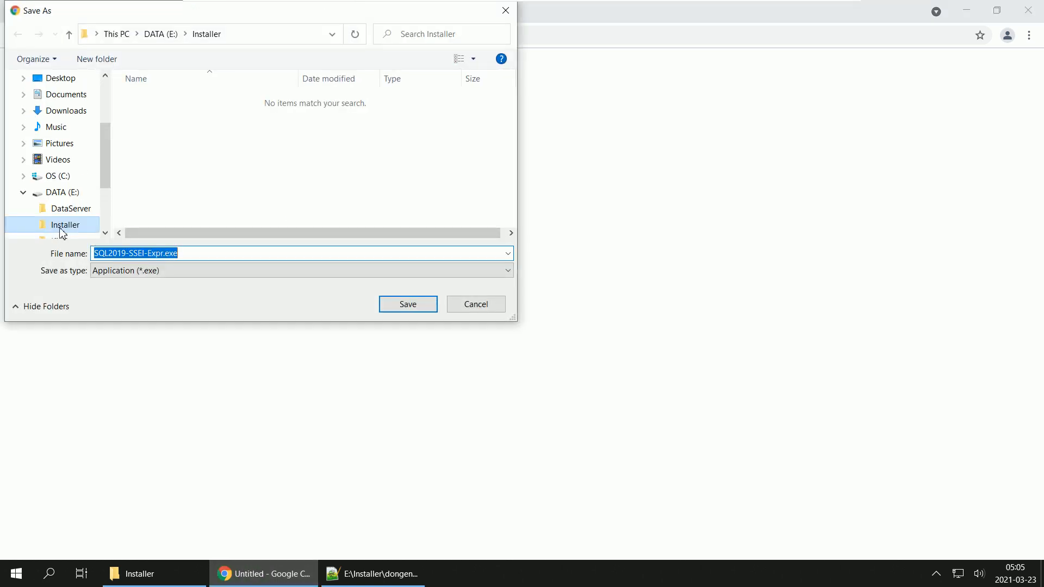
click(422, 303)
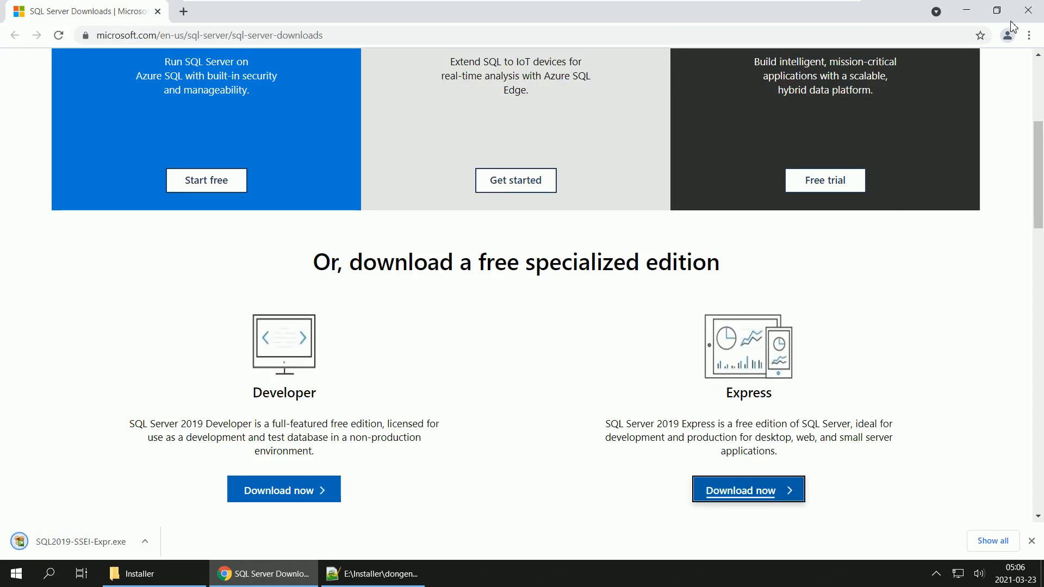
click(1027, 11)
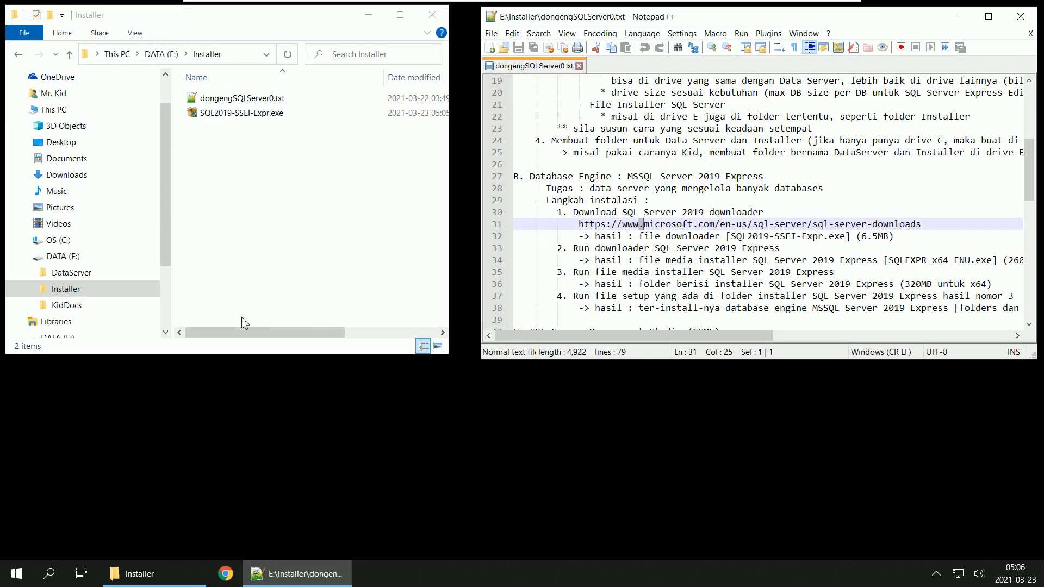
Step: Run SQL2019-SSEI-Expr.exe from the Installer folder, allow it to make changes, and choose the Download Media installation type
click(242, 119)
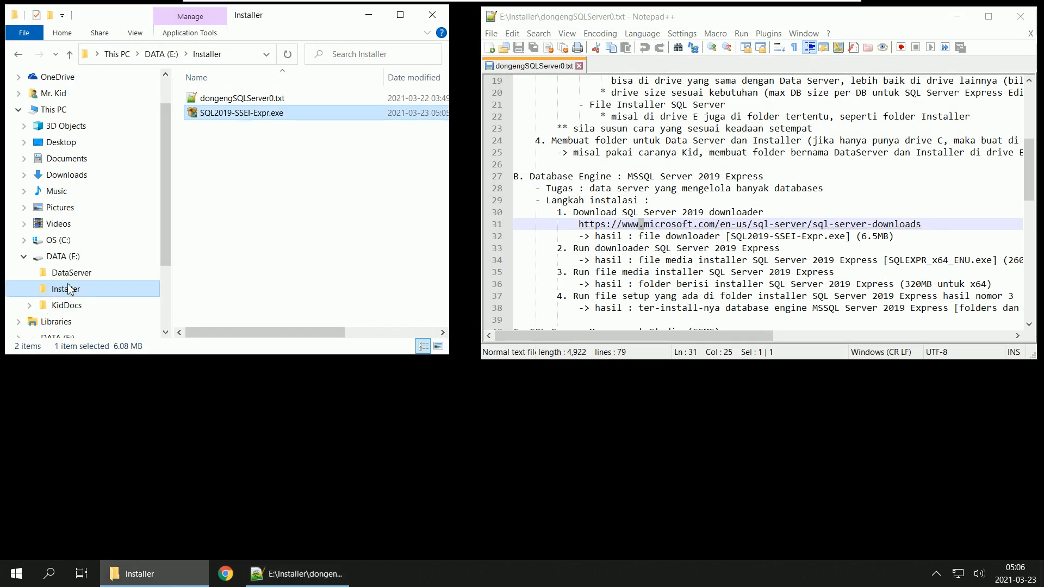
double_click(248, 117)
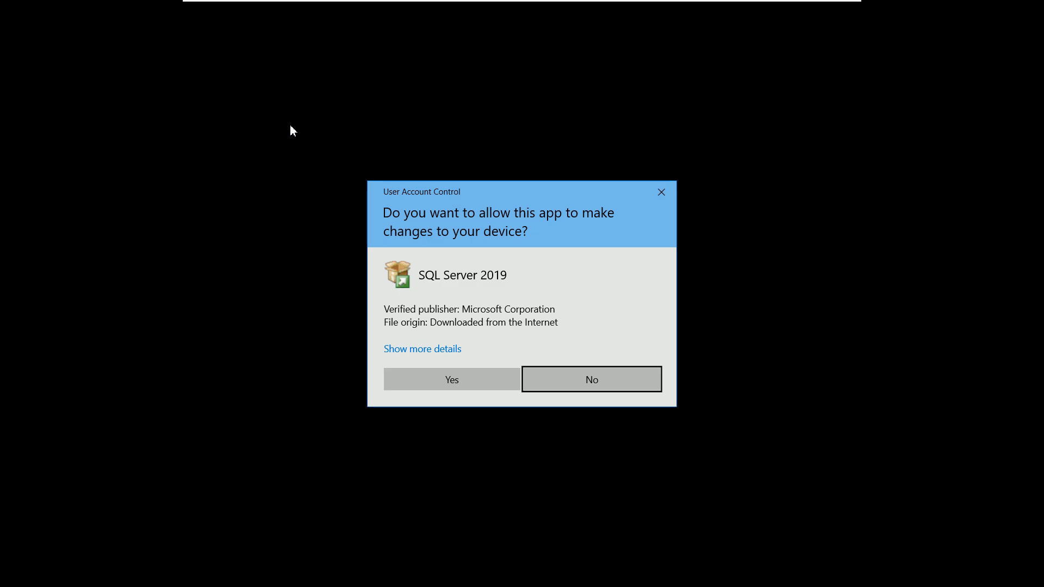
click(469, 385)
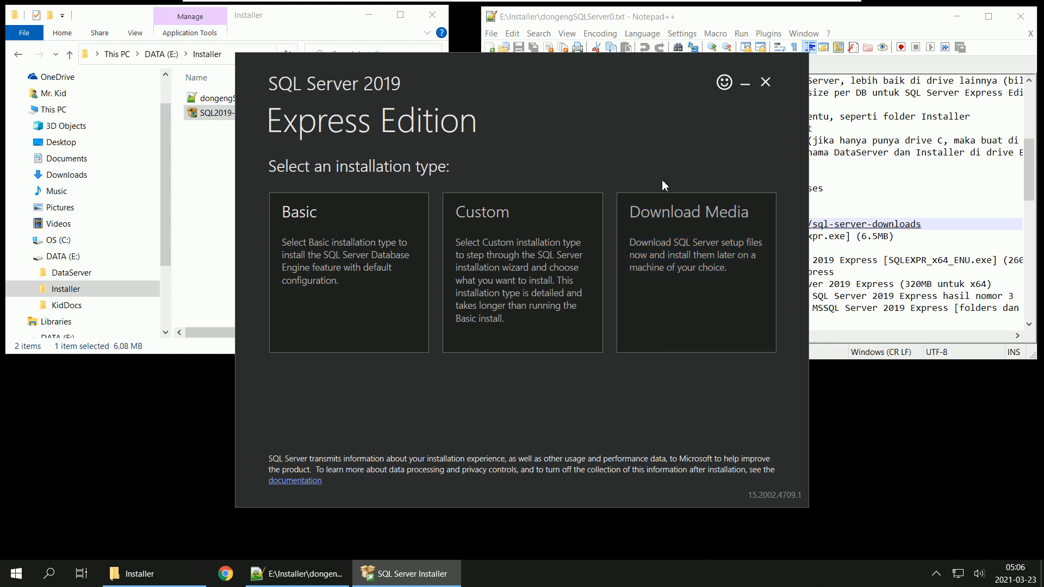
click(718, 257)
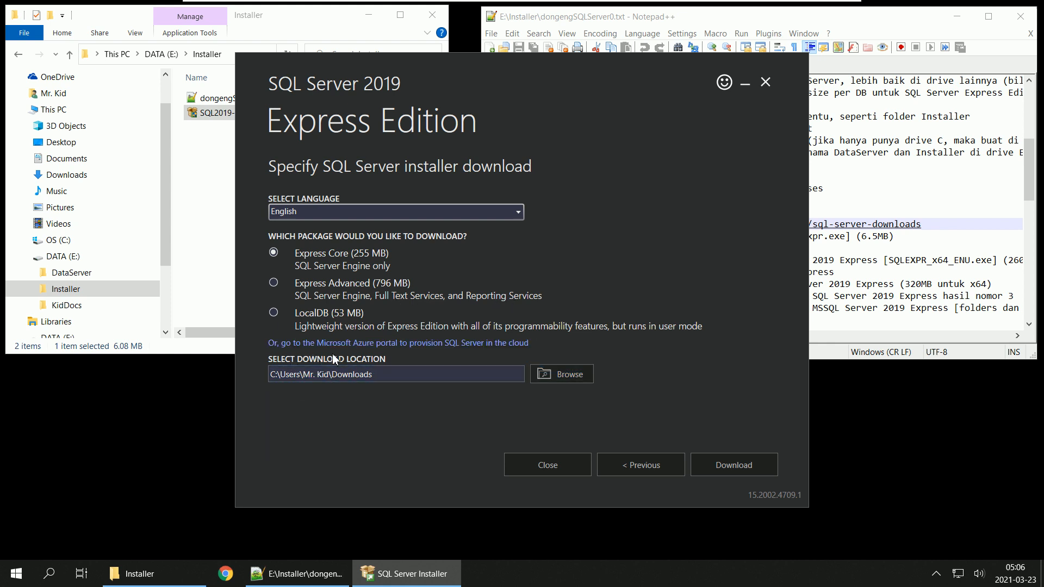
Step: Set the download location to E:\Installer and start downloading the English Express Core package
click(580, 382)
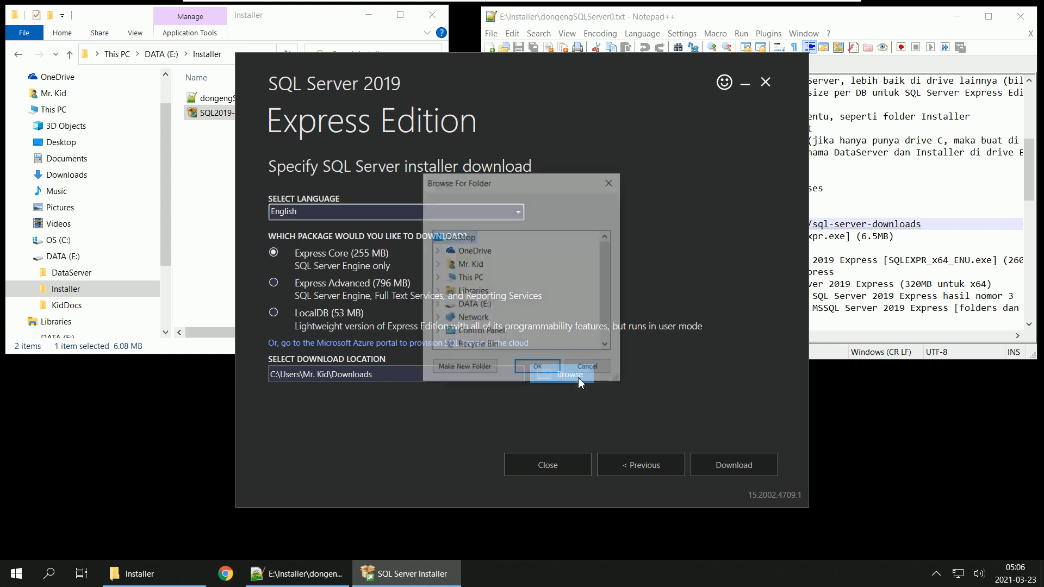
click(436, 306)
click(482, 319)
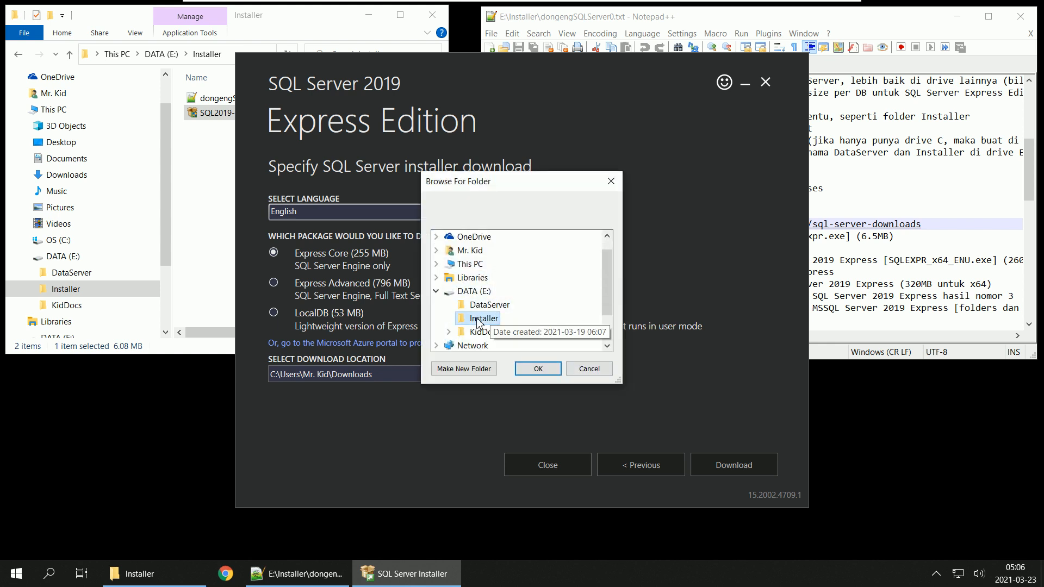
click(538, 369)
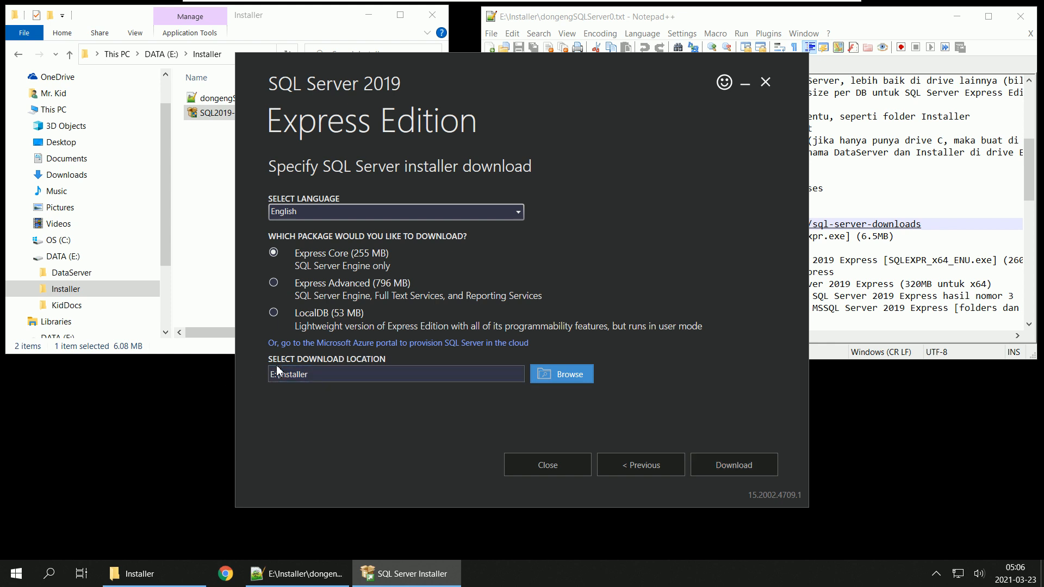
click(744, 466)
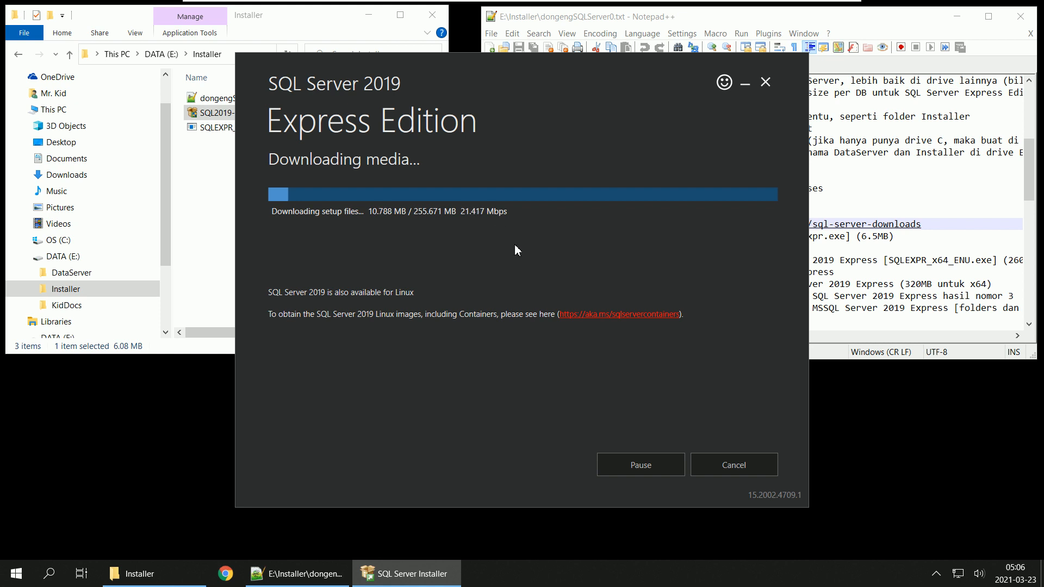
Step: Open the SQL Server Management Studio download link from section C of the dongengSQLServer0.txt notes
click(857, 23)
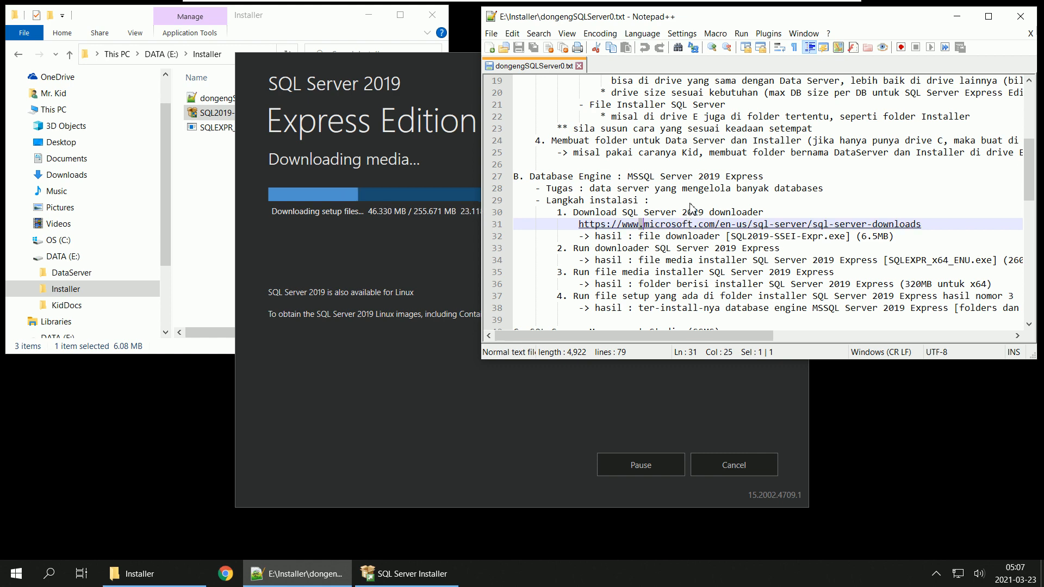
scroll(691, 215, down, 3)
scroll(682, 206, down, 2)
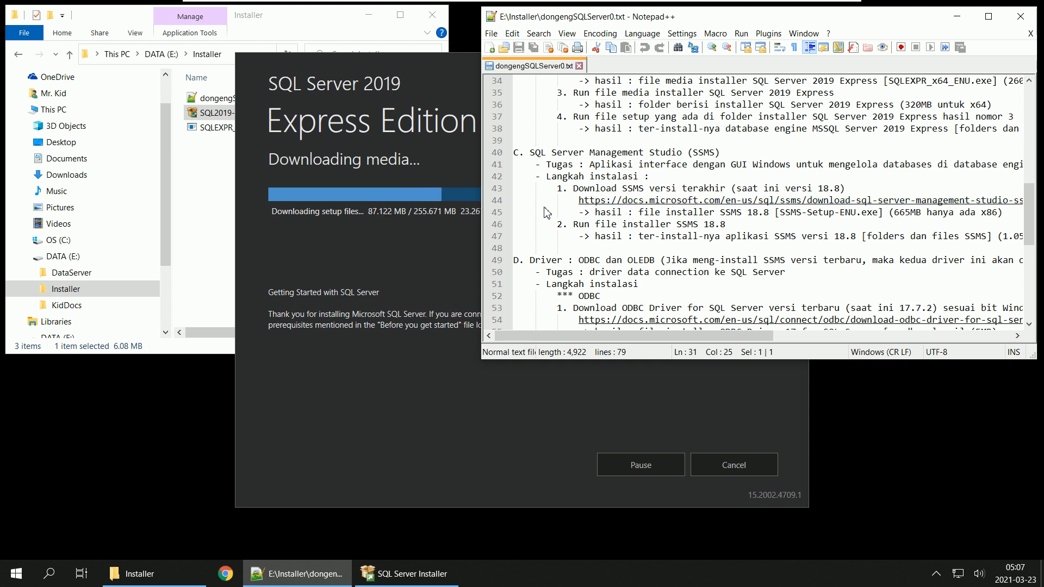
double_click(696, 201)
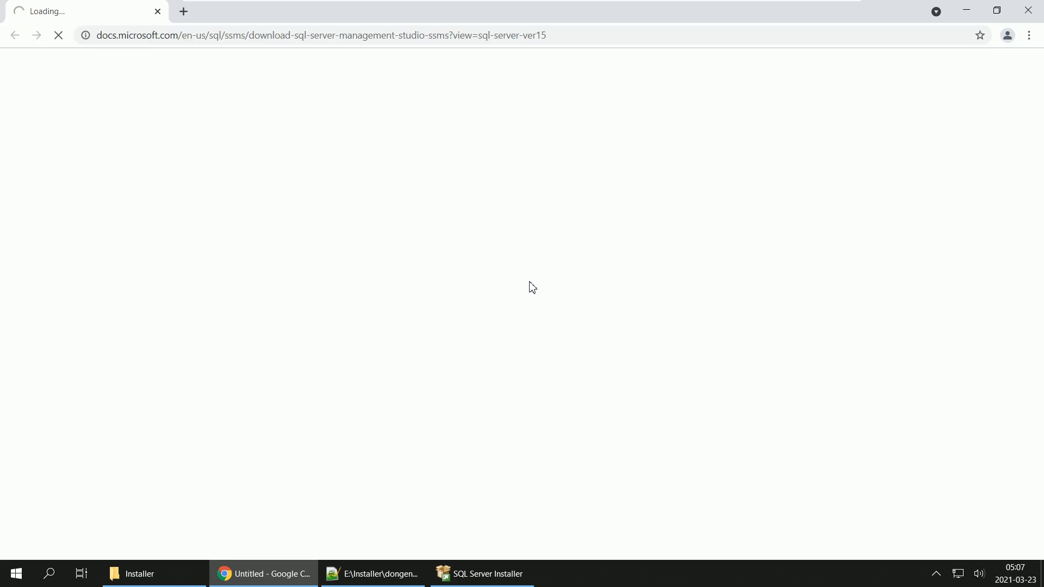
Step: Check the SQL Server media download progress and the loading of the SSMS download page in Chrome
click(475, 577)
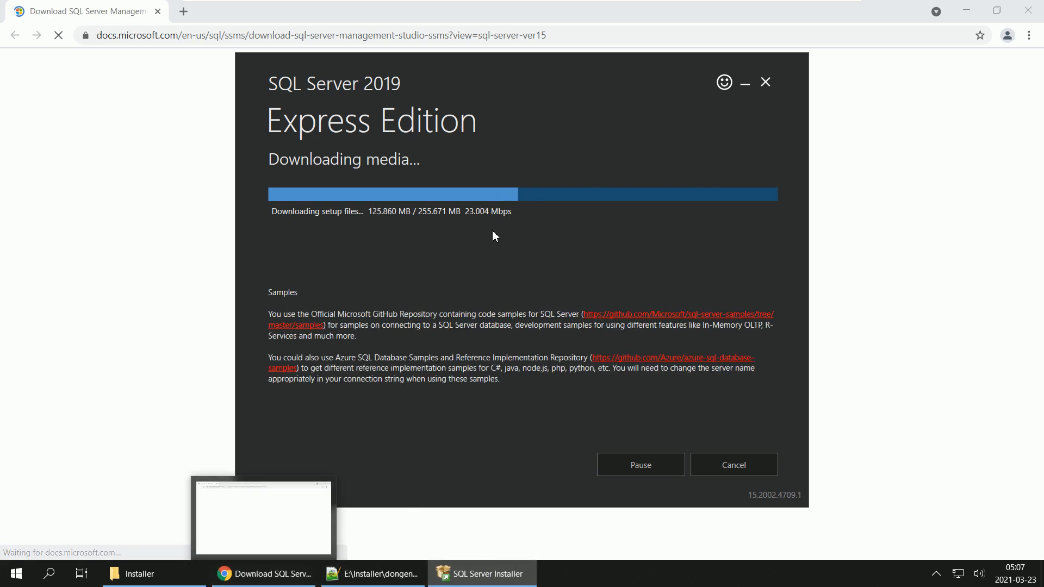
click(263, 577)
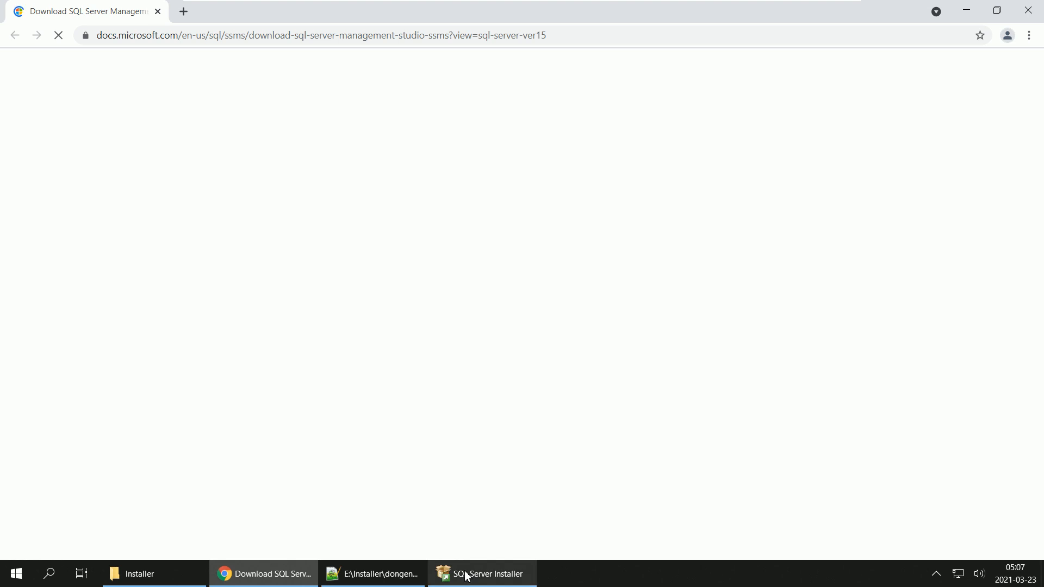
mouse_move(466, 575)
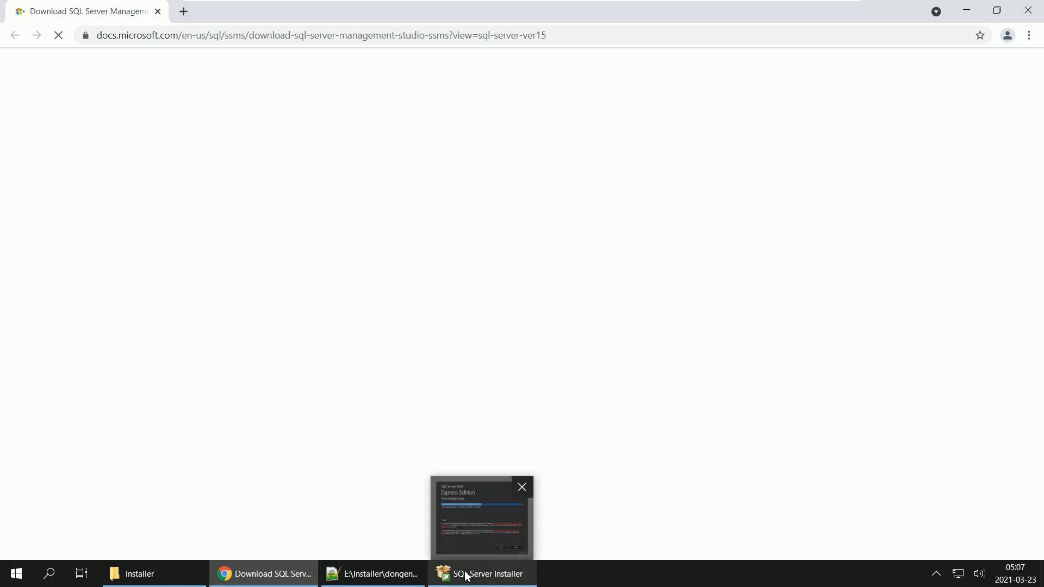
click(466, 575)
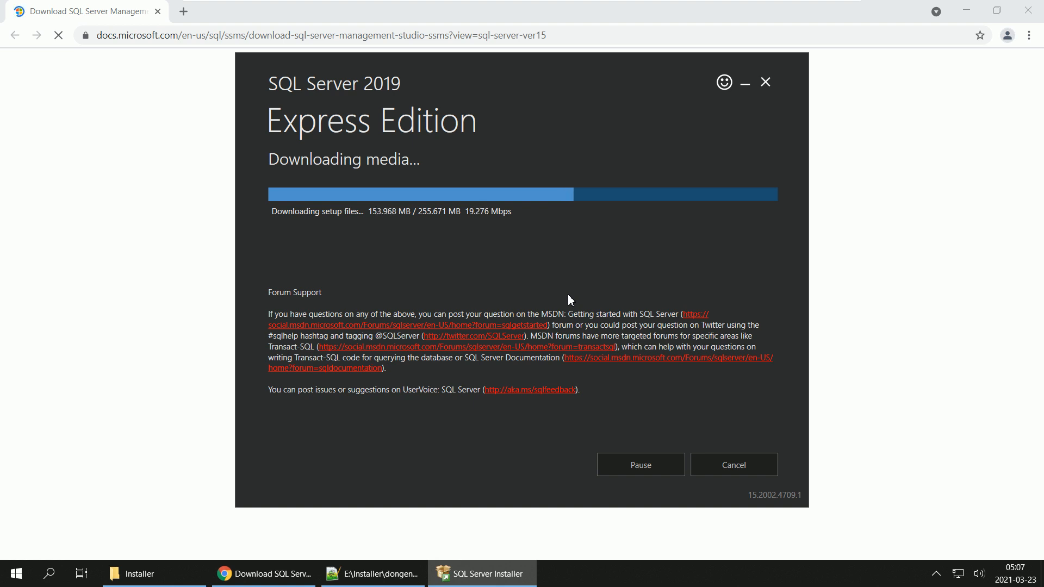
click(16, 581)
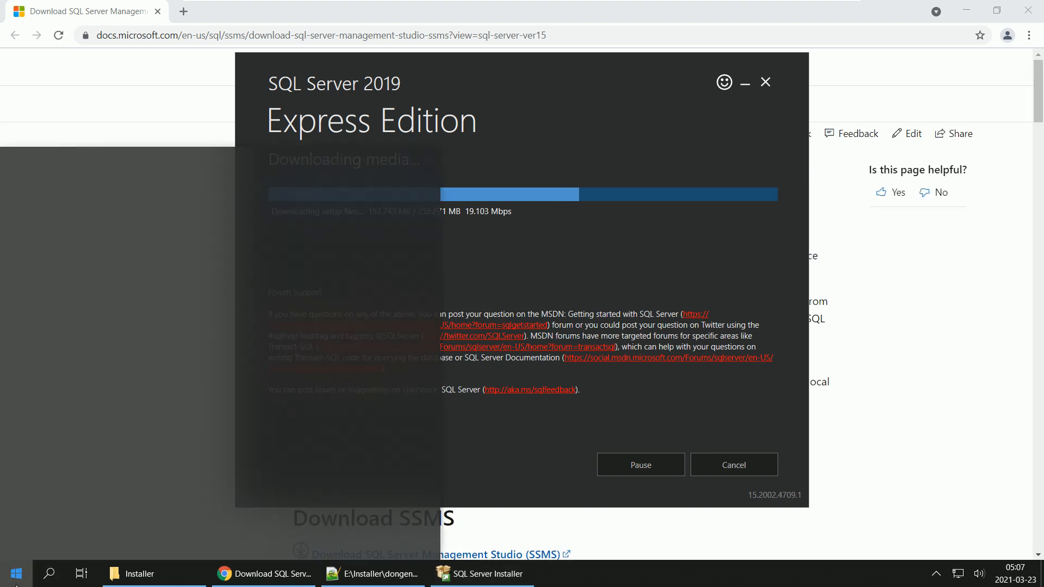
click(16, 577)
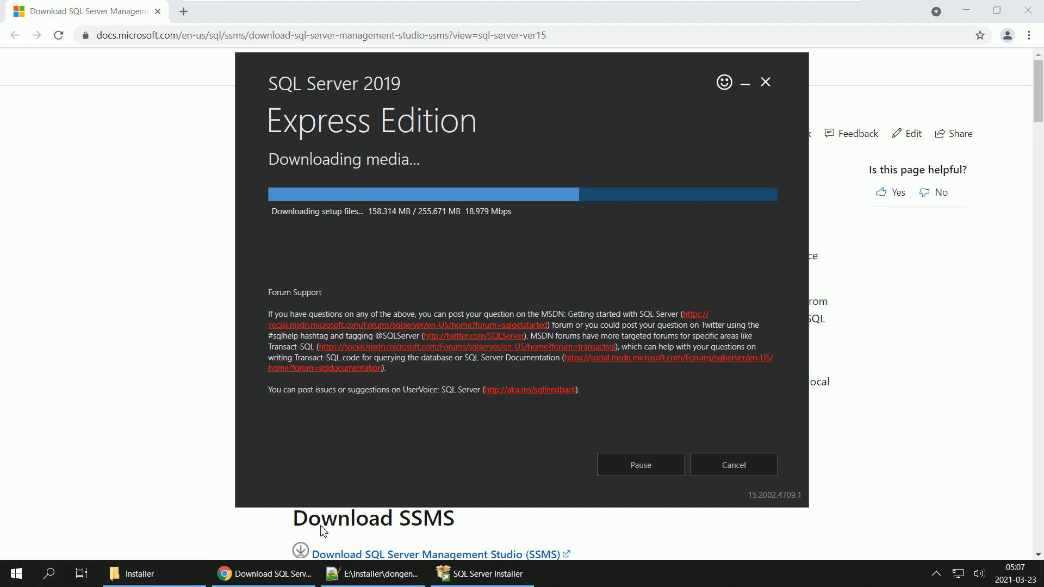
scroll(966, 359, down, 1)
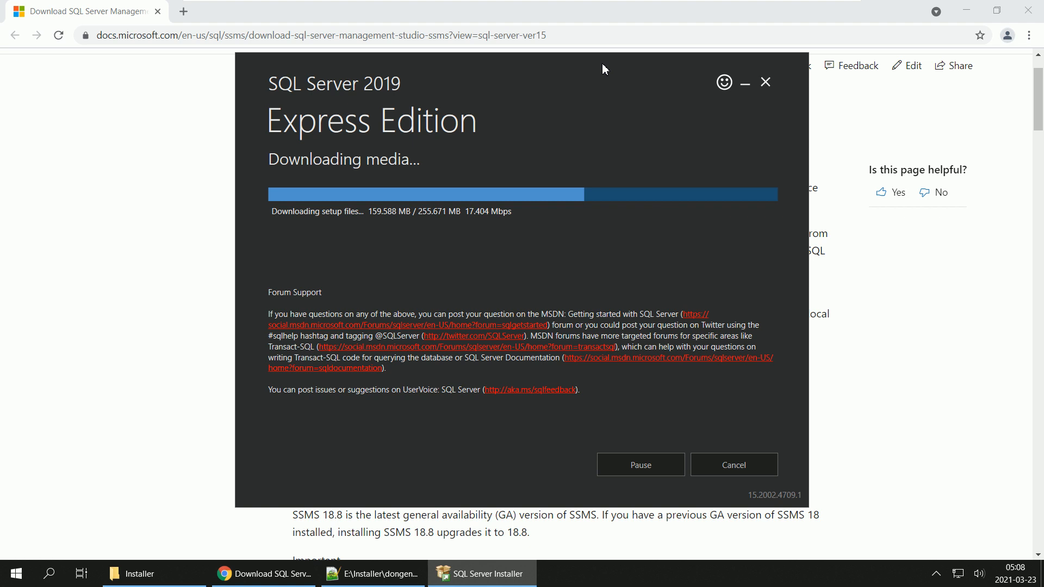
click(610, 18)
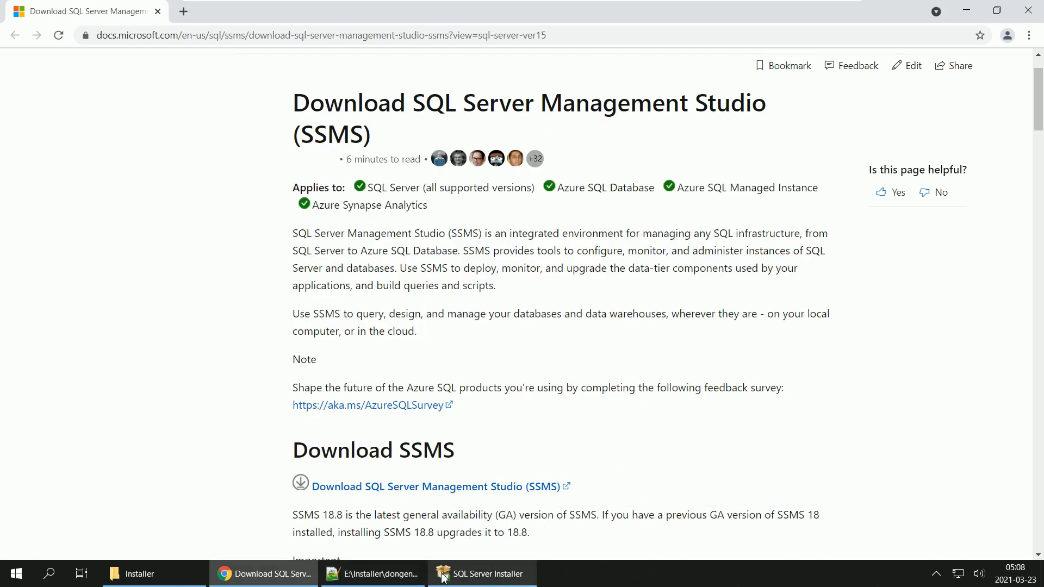
click(500, 577)
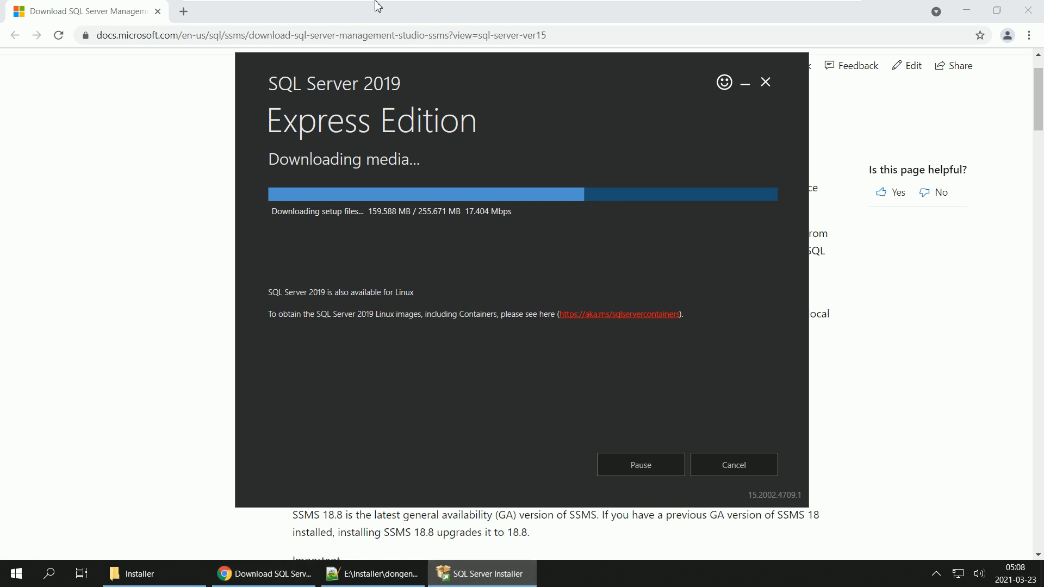
Step: Take the virtual machine out of full screen and return it to full screen
mouse_move(375, 4)
click(322, 10)
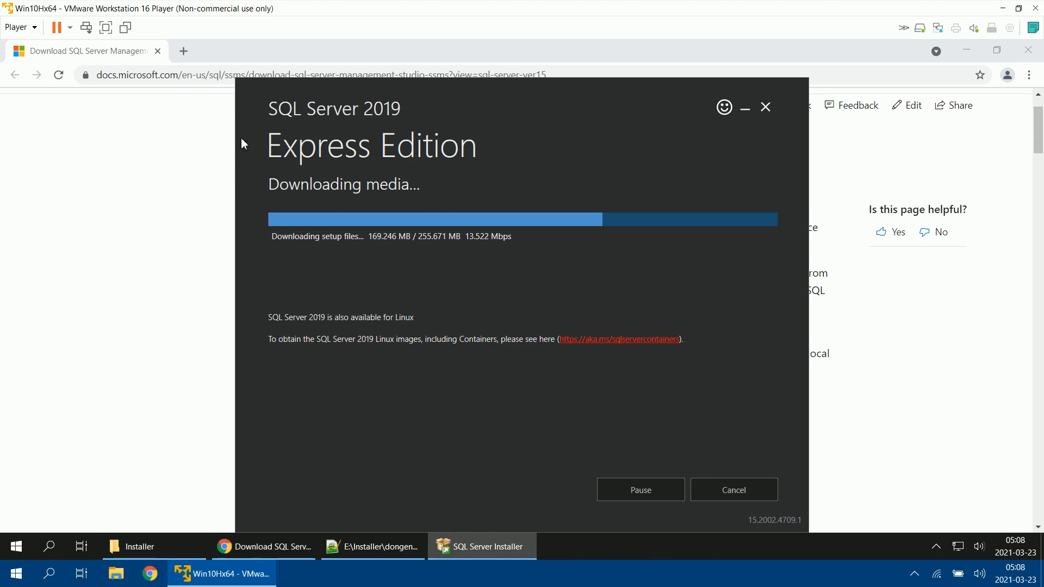
click(106, 28)
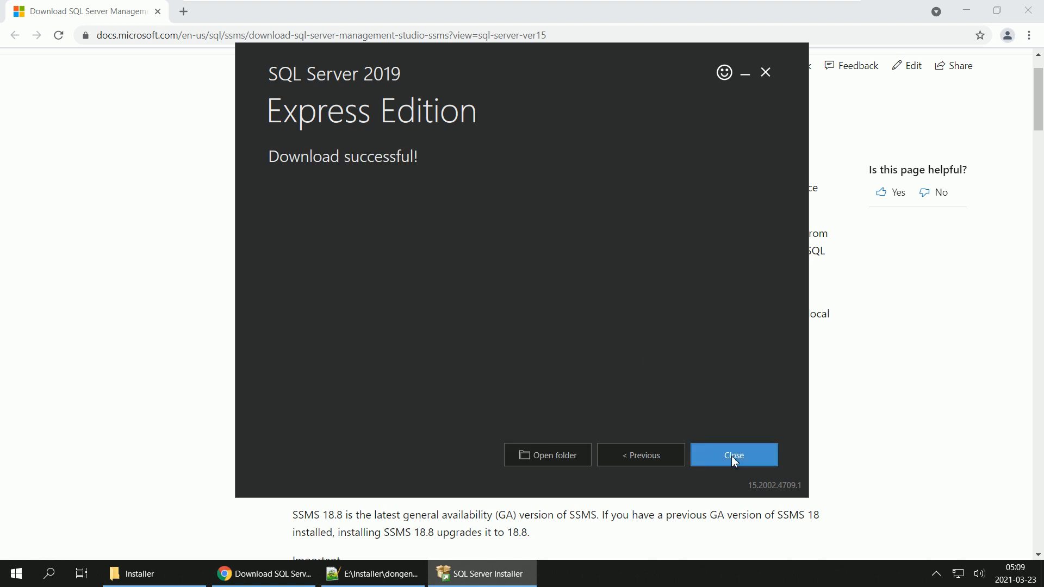
Step: Close the SQL Server installer, check the Installer folder for the downloaded media file, and return to the SSMS page in Chrome
click(734, 460)
click(505, 303)
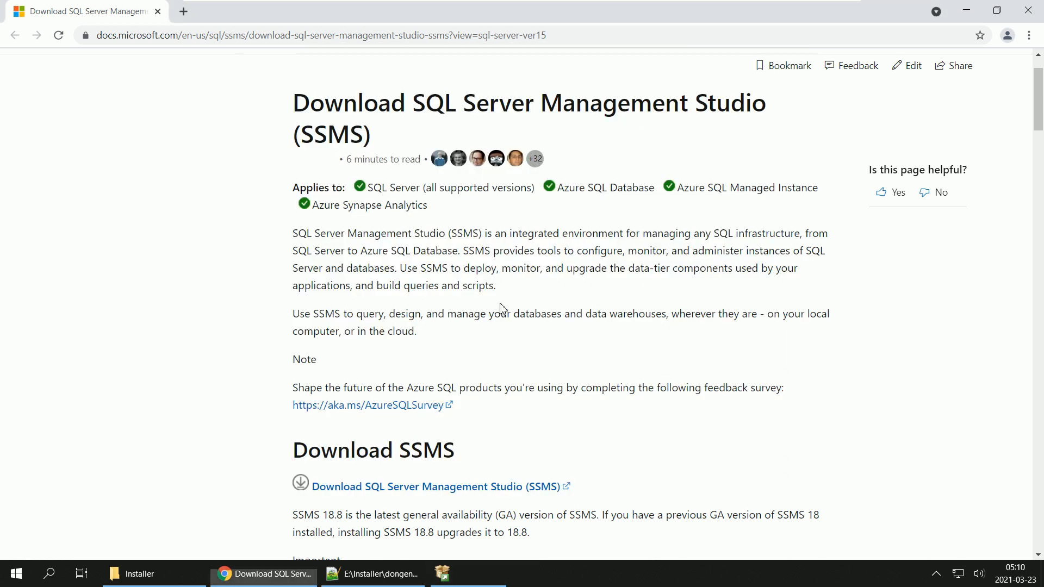
click(141, 573)
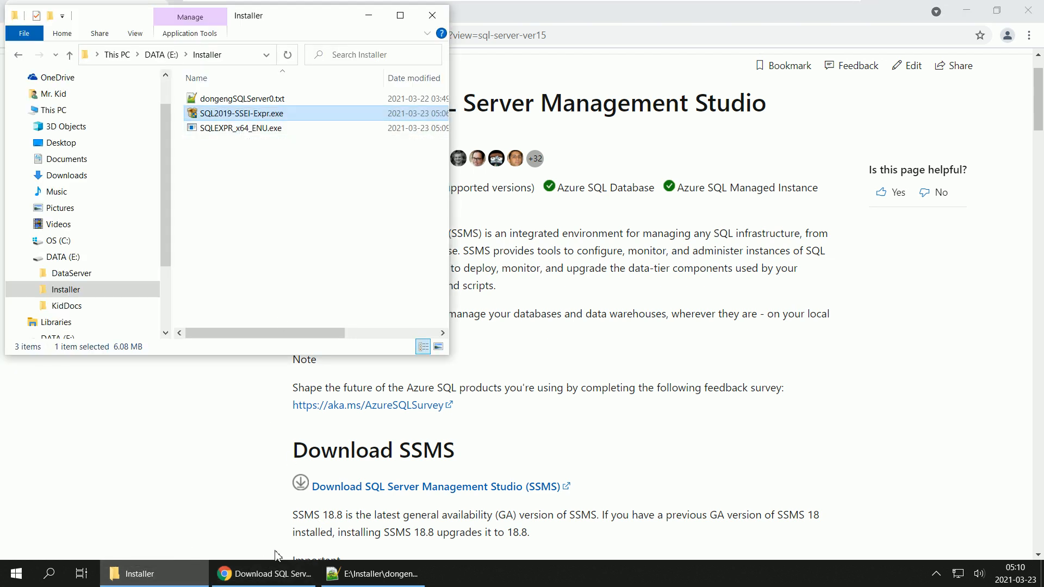
click(238, 573)
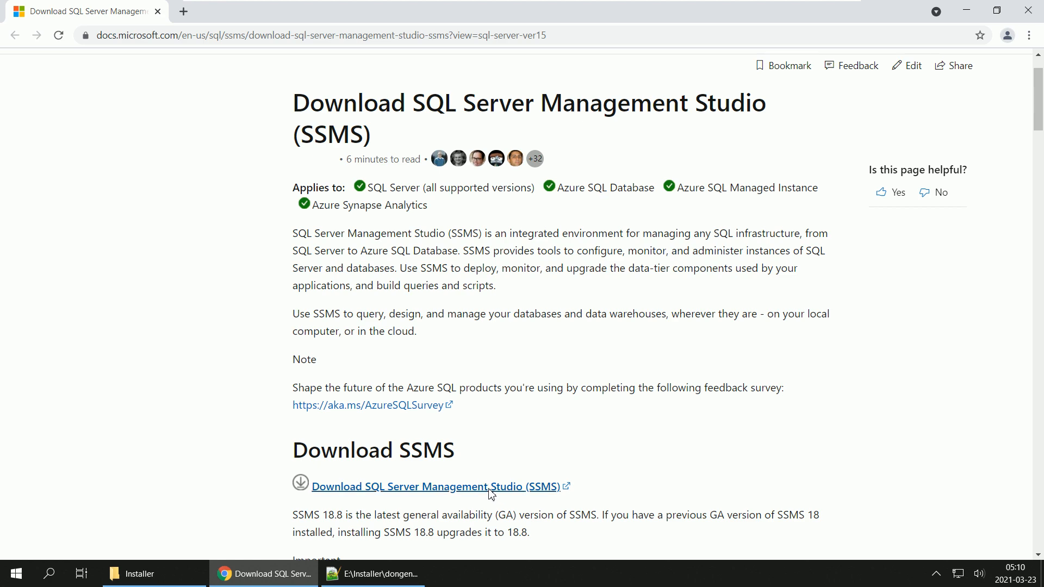
Step: Download SSMS-Setup-ENU.exe from the SSMS page into the Installer folder on drive E, opening Windows Settings while the download starts
scroll(672, 398, down, 3)
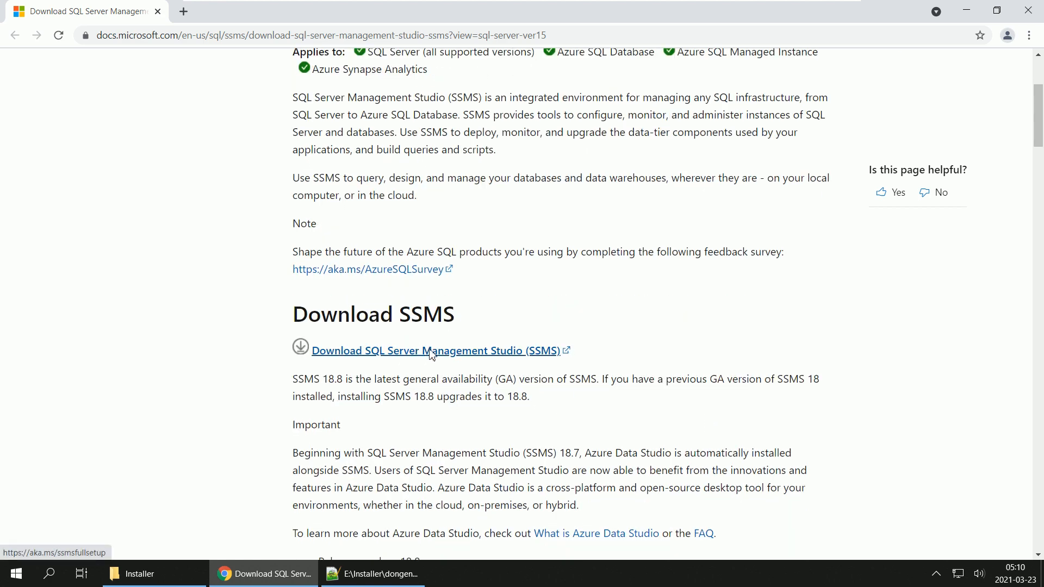
click(996, 11)
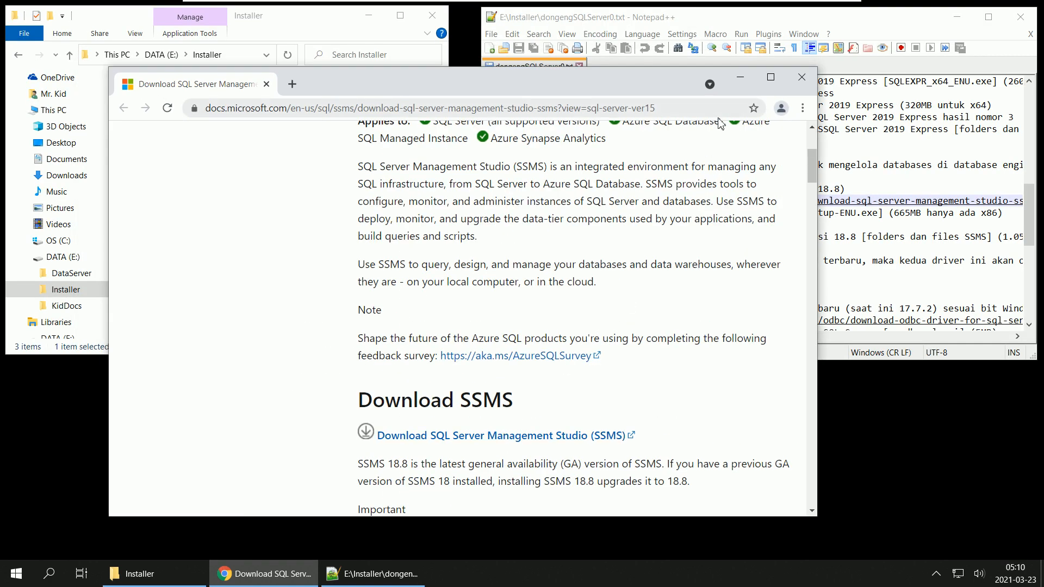
click(481, 437)
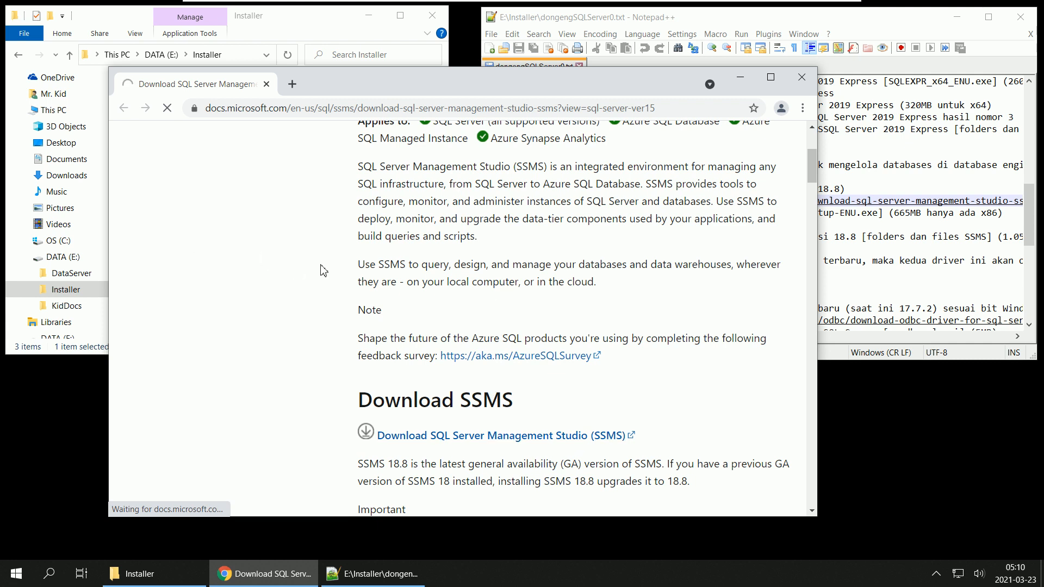
click(16, 574)
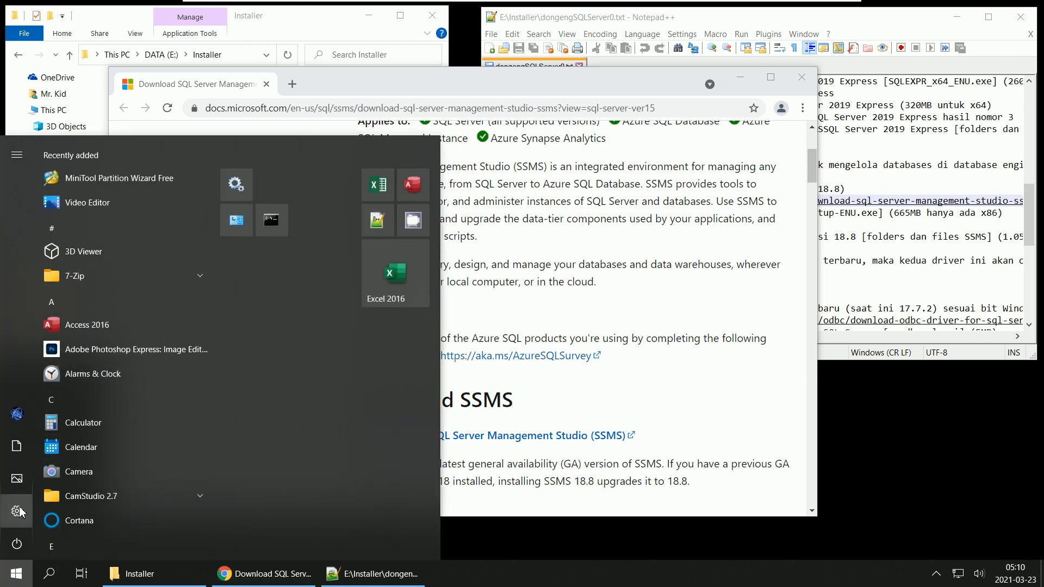
click(17, 511)
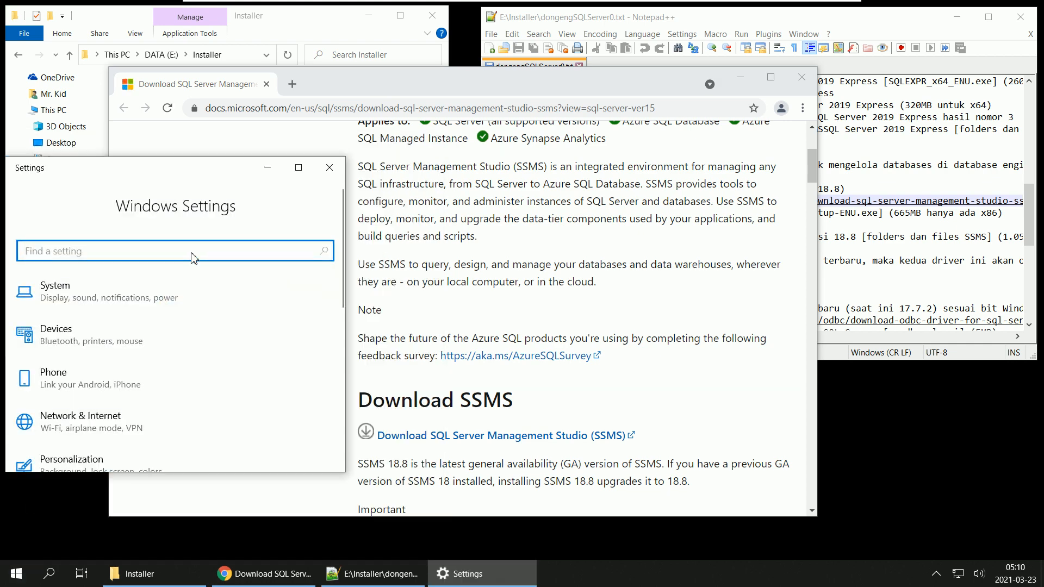
scroll(160, 356, down, 6)
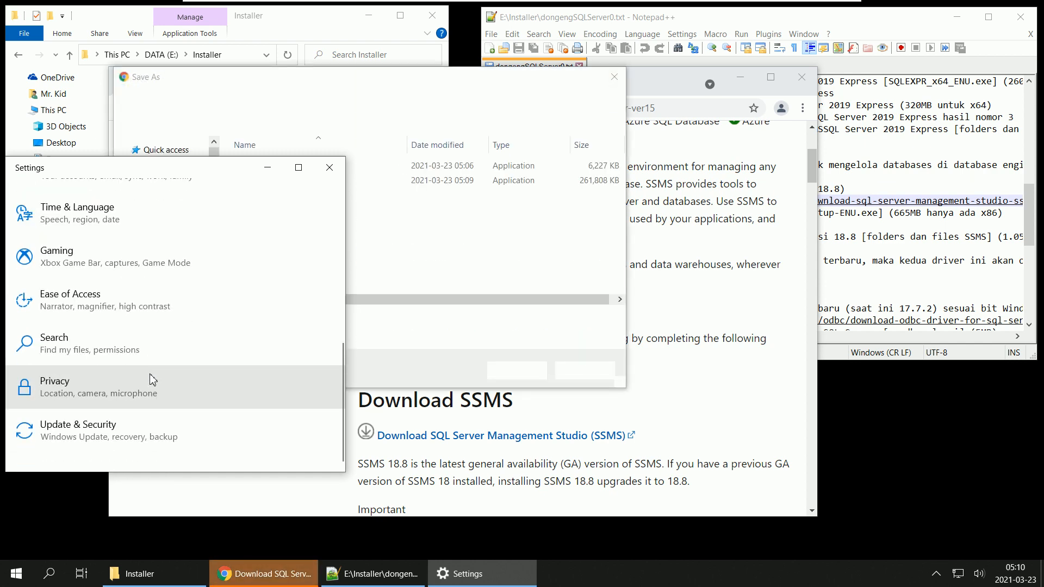
click(400, 82)
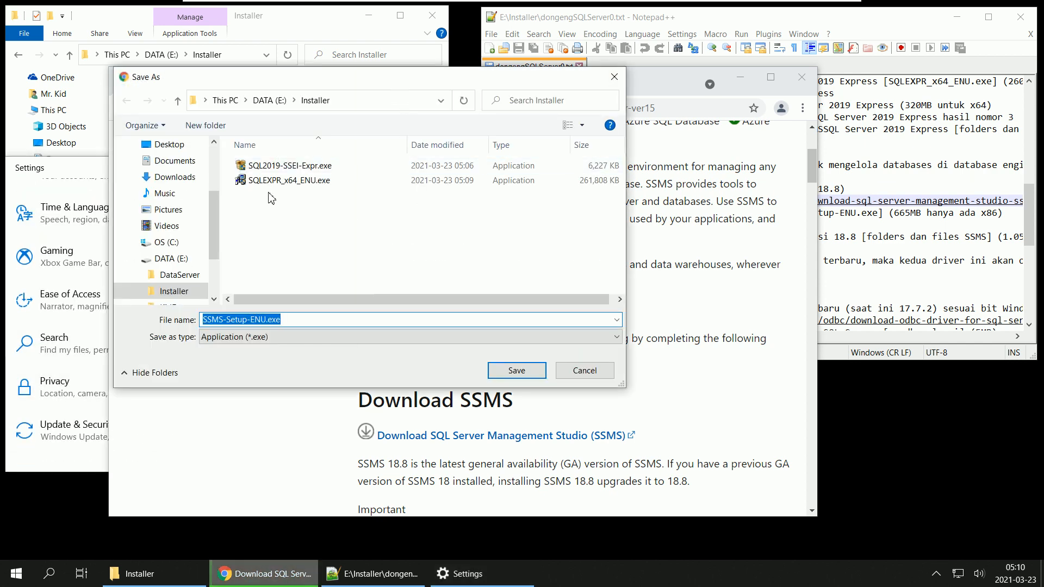
click(527, 374)
Step: Check the Windows Update status under Update & Security in a maximized Settings window, and close Settings
click(54, 429)
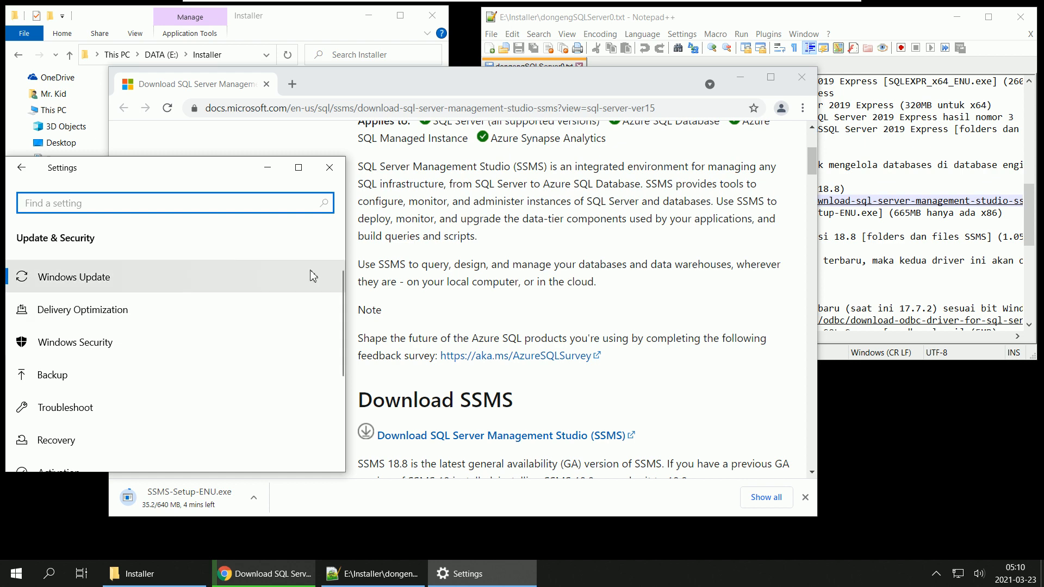
click(307, 173)
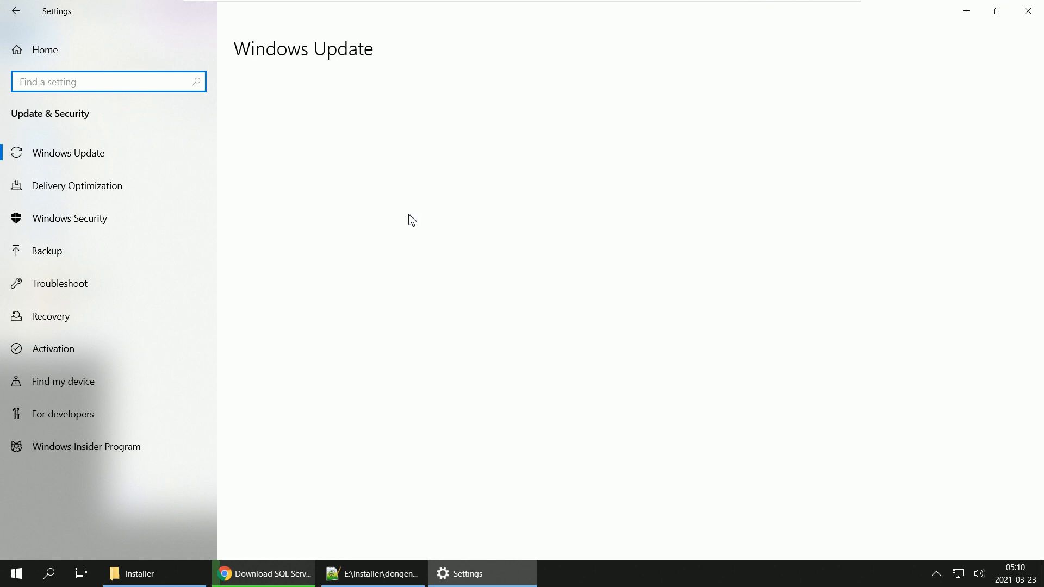
click(1028, 11)
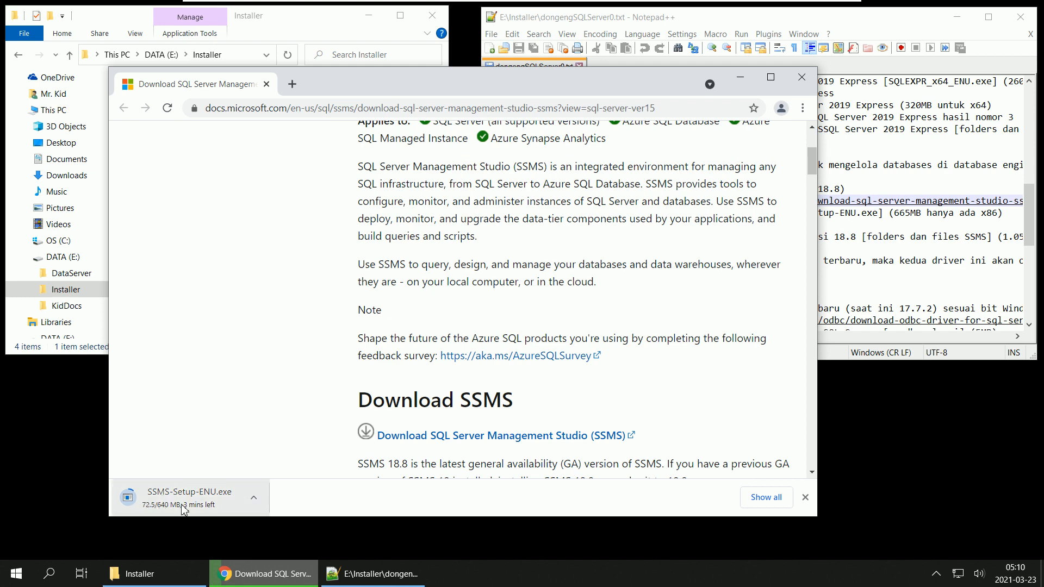
Step: Run SQLEXPR_x64_ENU.exe from the Installer folder, allow it to make changes, and extract its files to E:\Installer\SQLEXPR_x64_ENU\
click(738, 84)
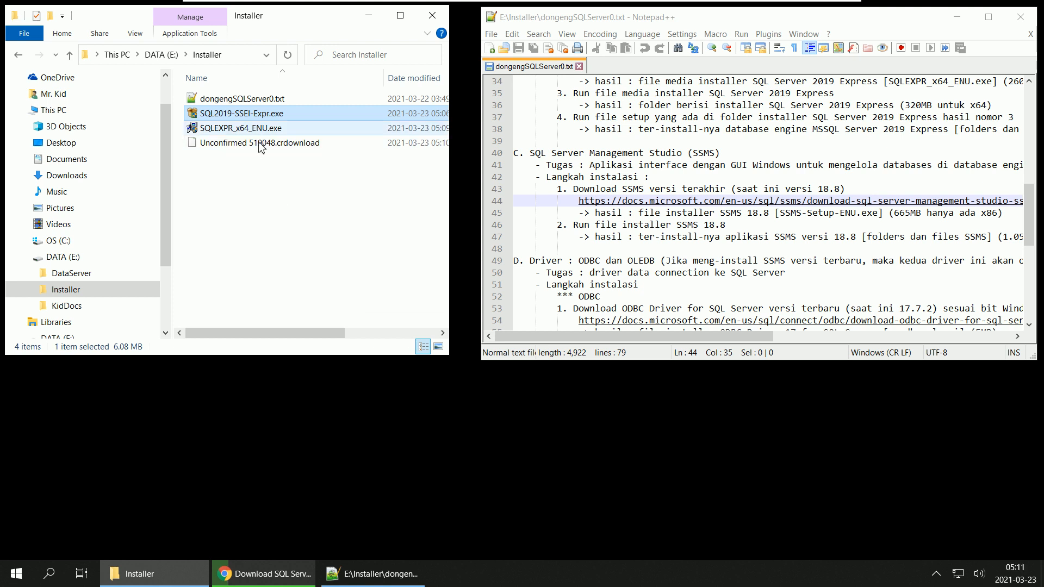
click(264, 178)
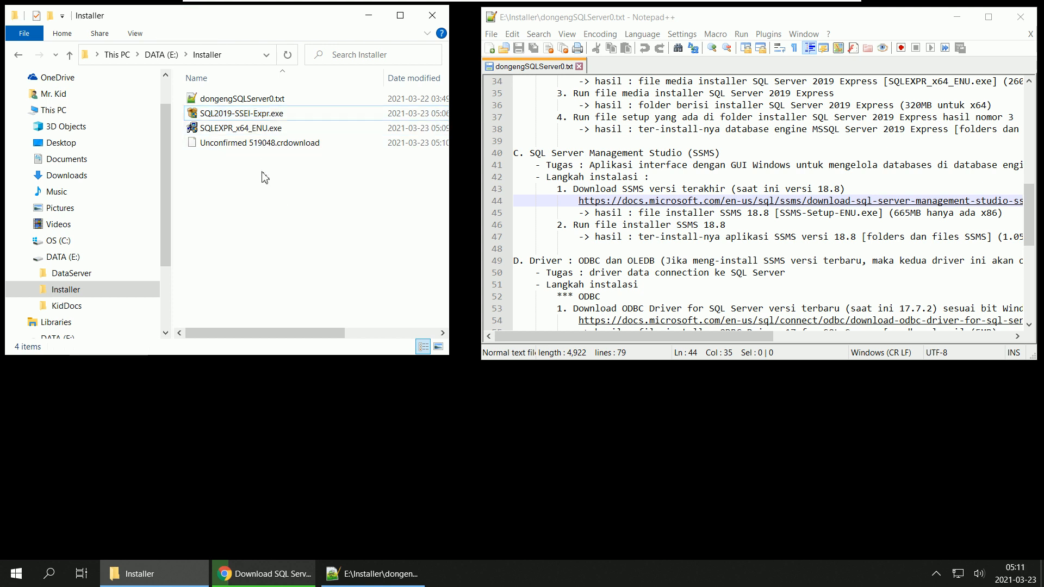
click(228, 116)
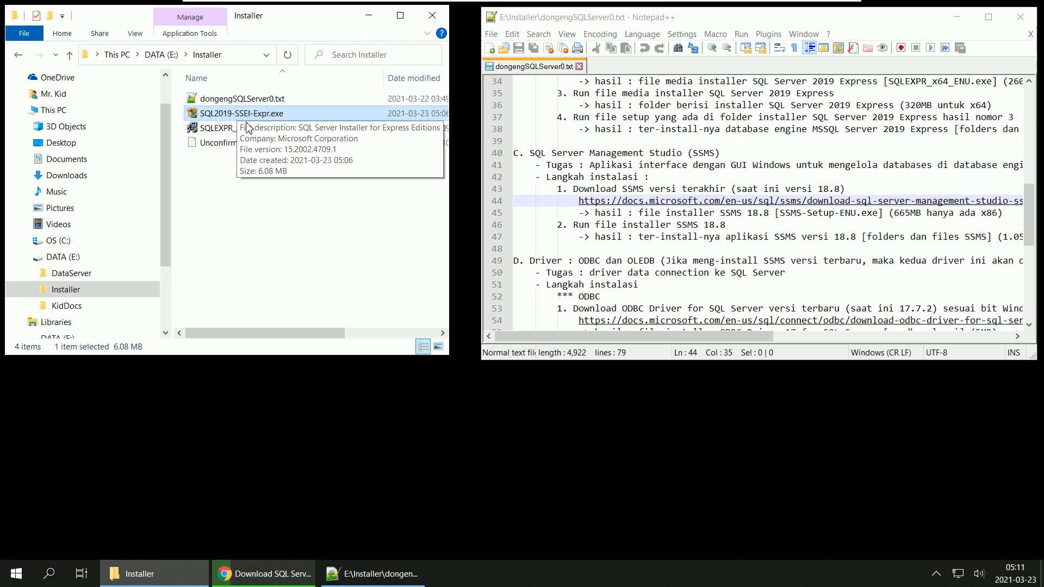
click(228, 130)
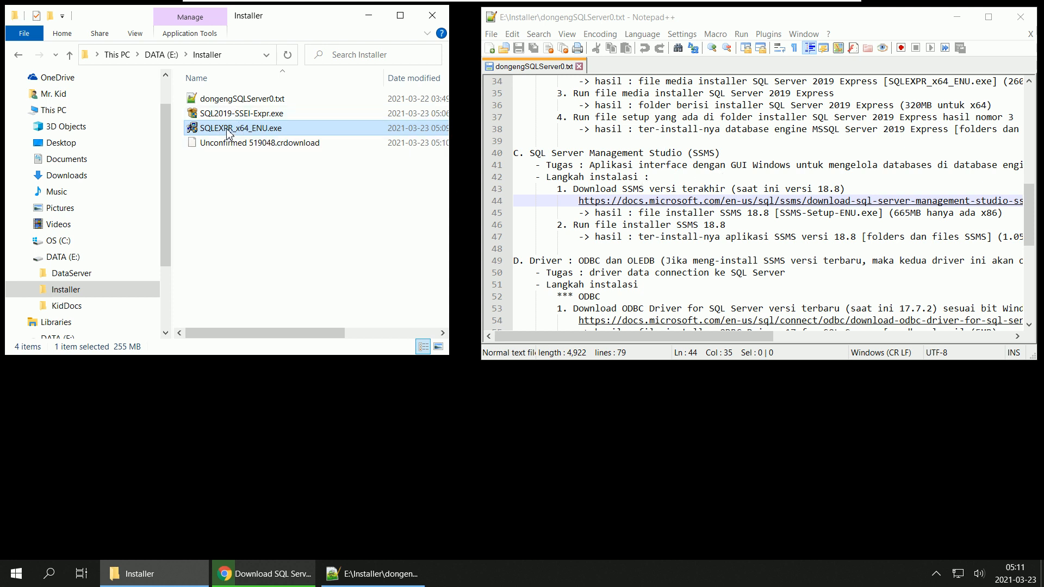
mouse_move(222, 131)
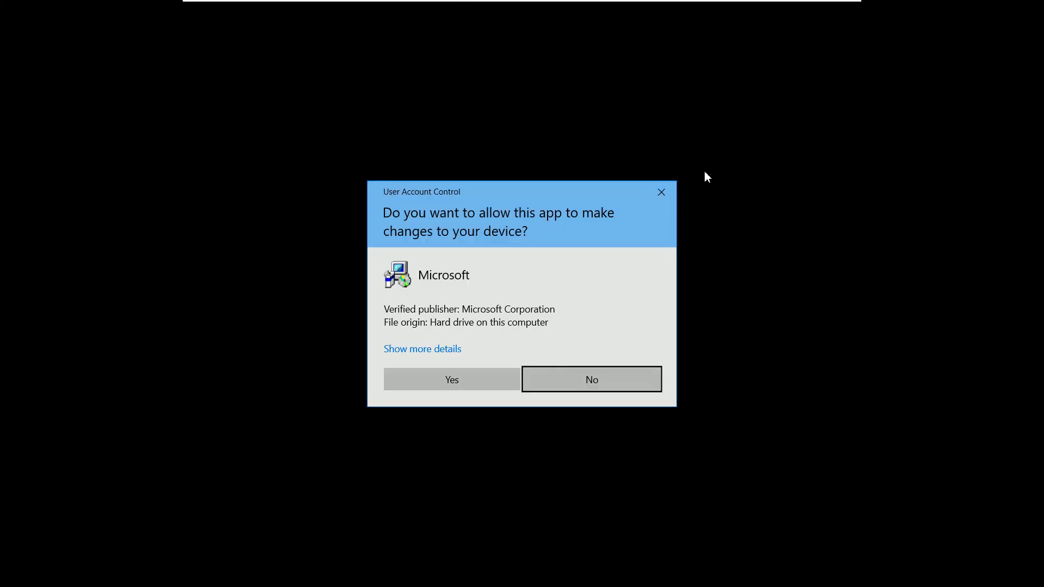
click(462, 380)
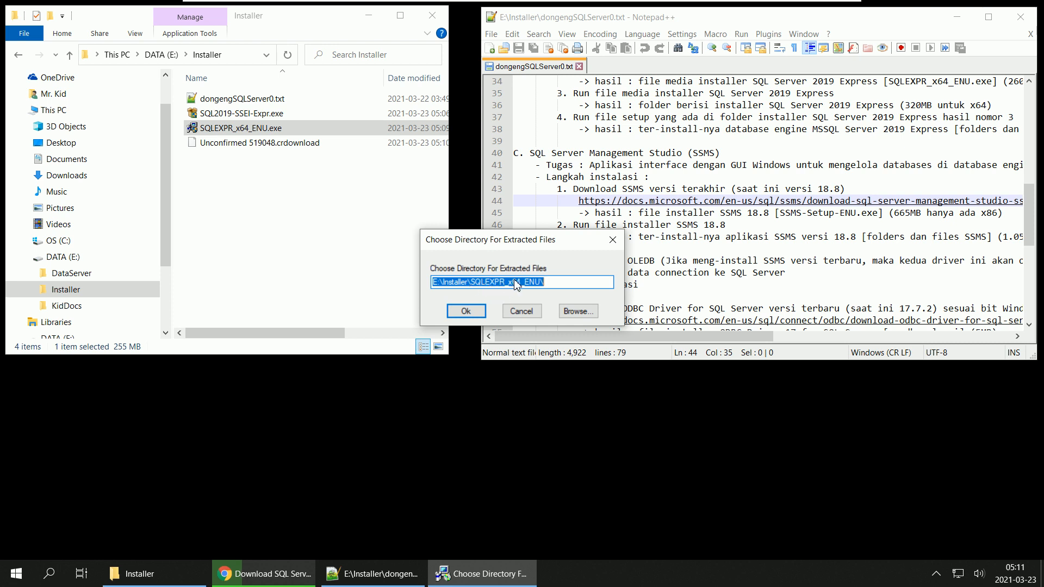
click(468, 314)
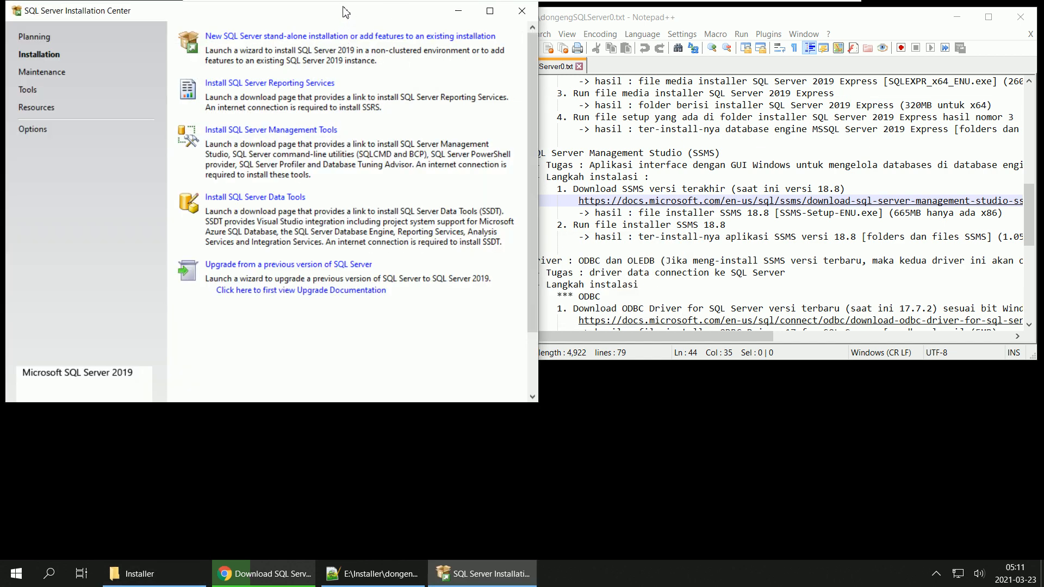
Step: Start a new SQL Server stand-alone installation from the Installation Center and accept the license terms
drag(294, 17, 538, 53)
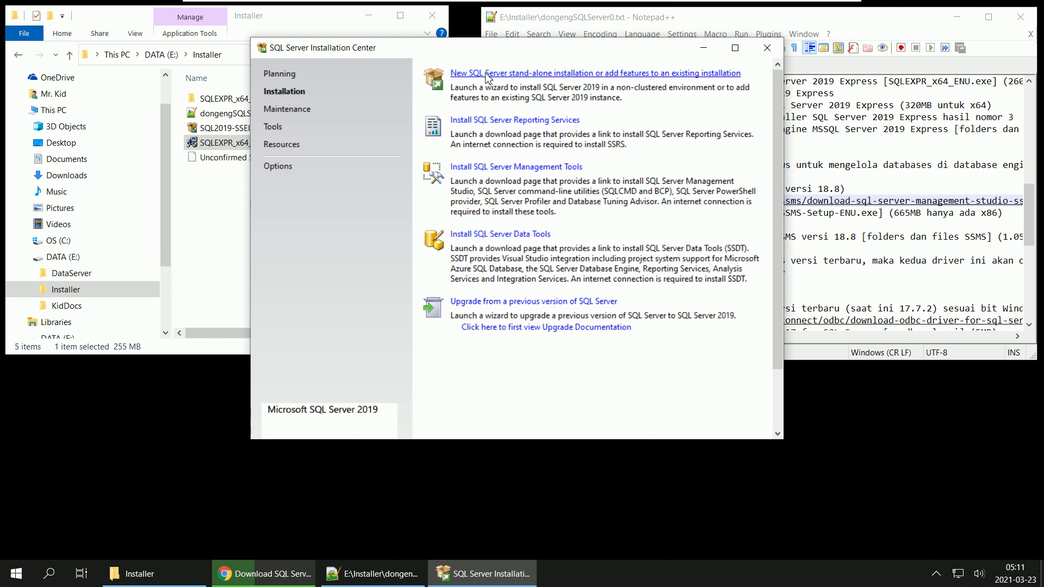
click(603, 74)
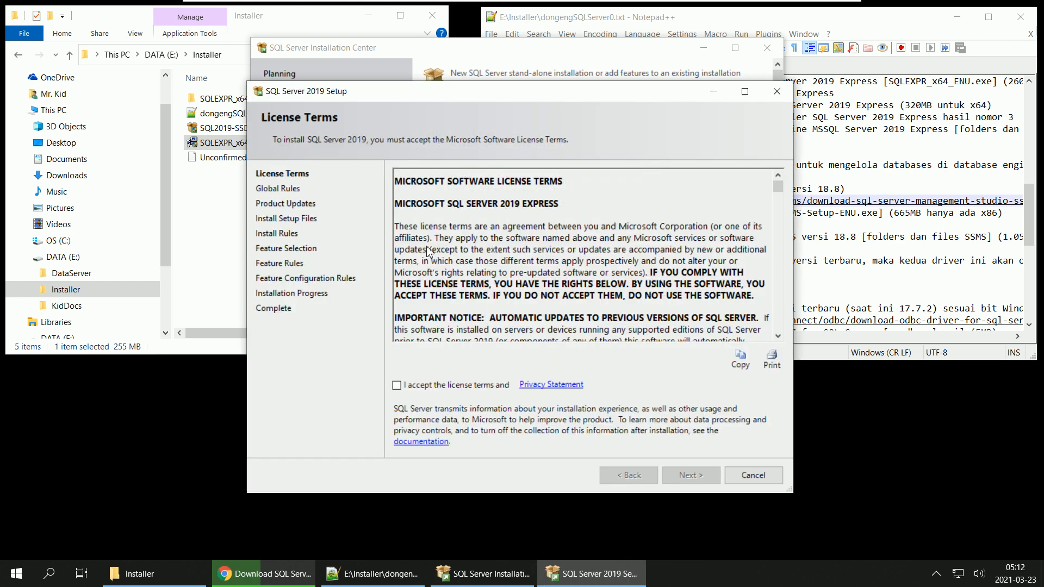
click(397, 384)
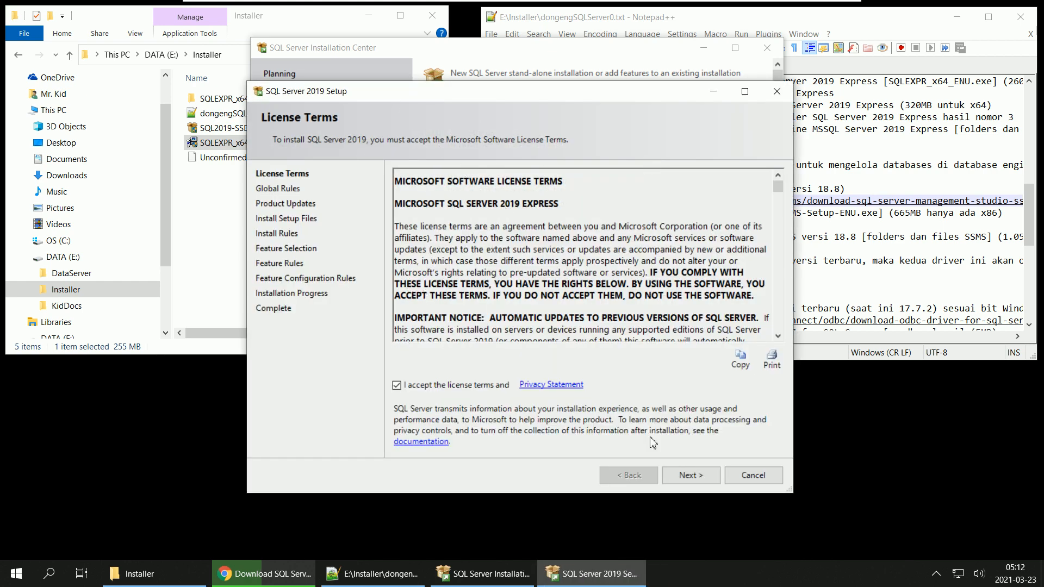
click(688, 475)
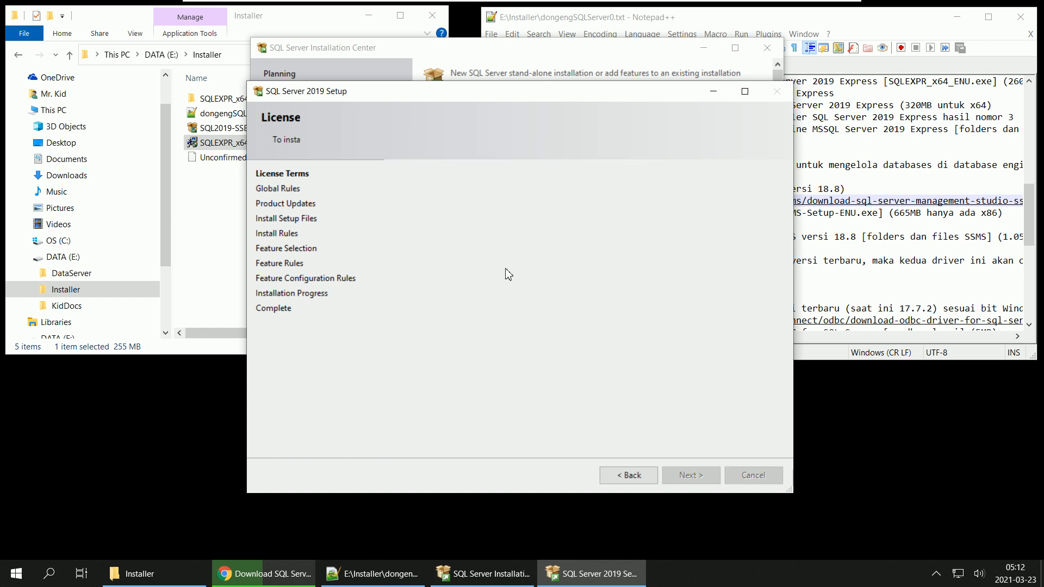
click(444, 218)
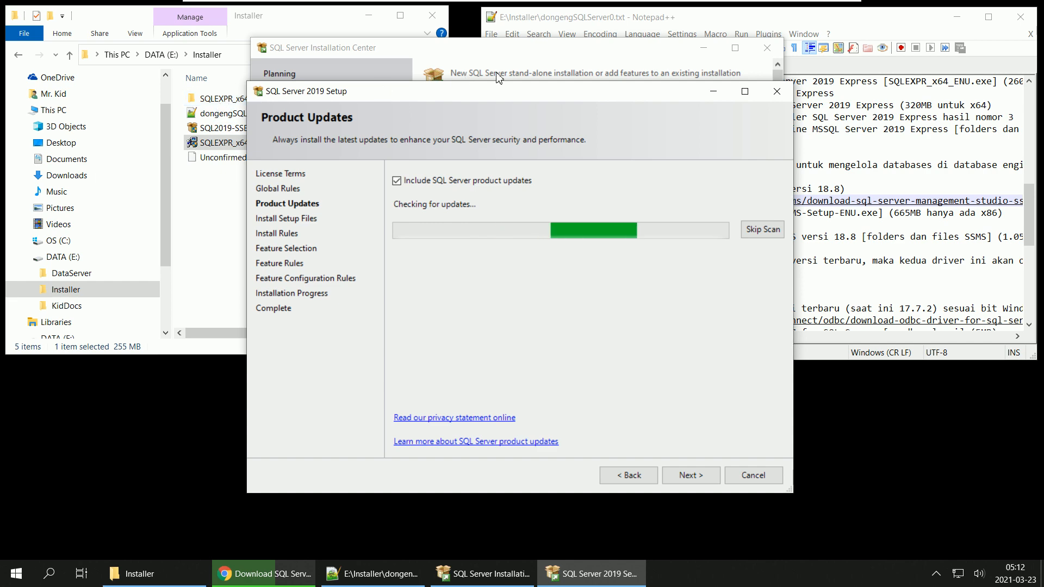
Step: Minimize the SQL Server Installation Center, the Notepad++ notes and the Installer folder, leaving only the setup wizard visible
click(703, 47)
click(957, 17)
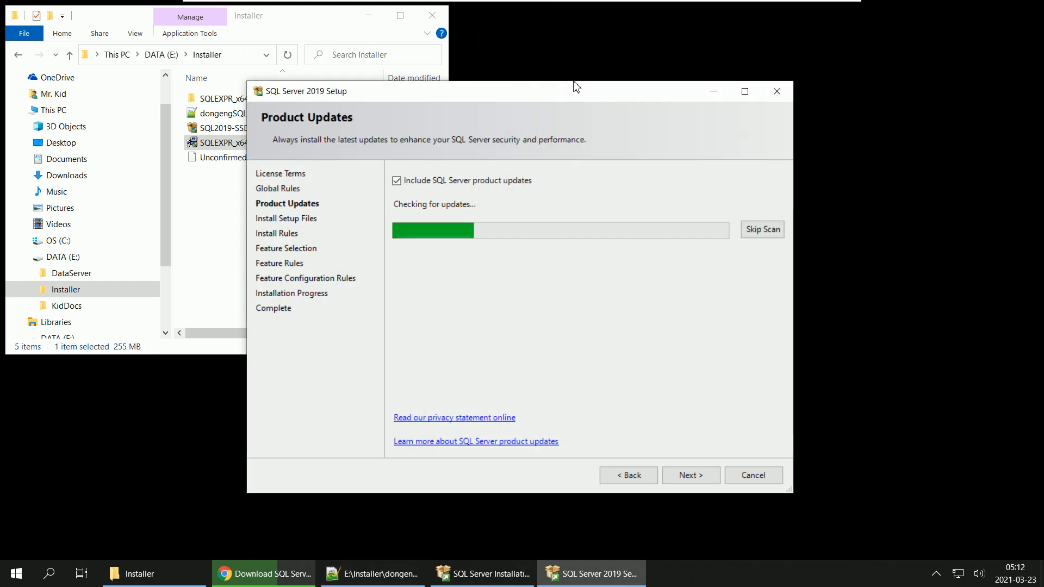
click(368, 16)
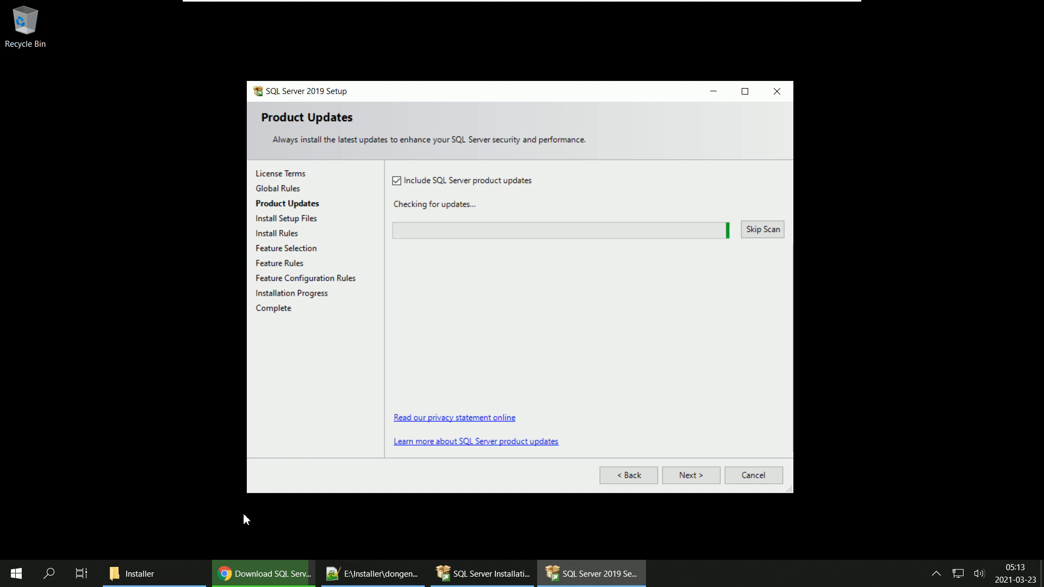
Step: Check the SSMS-Setup-ENU.exe download in Chrome until it finishes, and close the browser
click(261, 576)
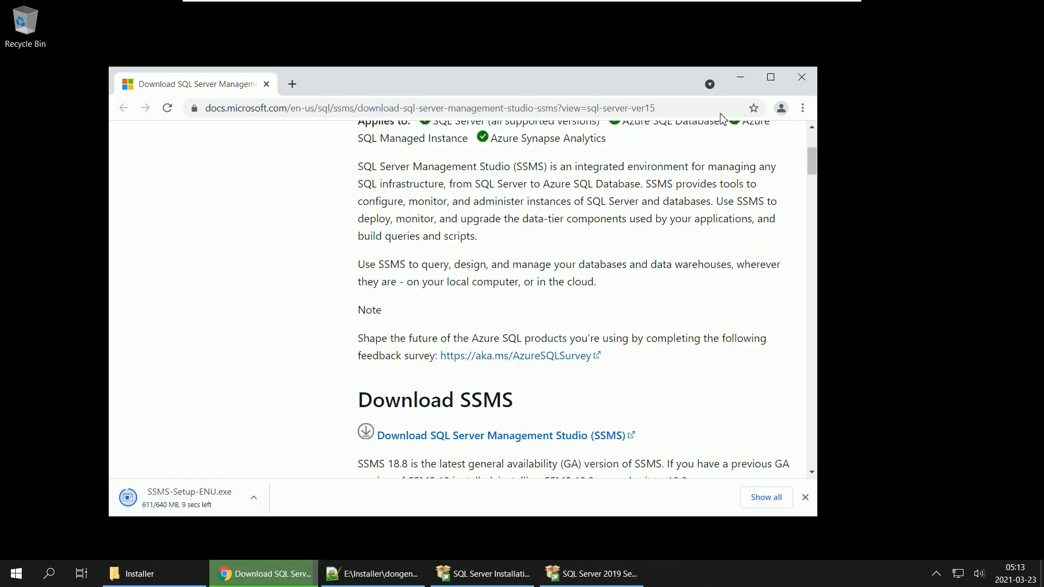
click(740, 79)
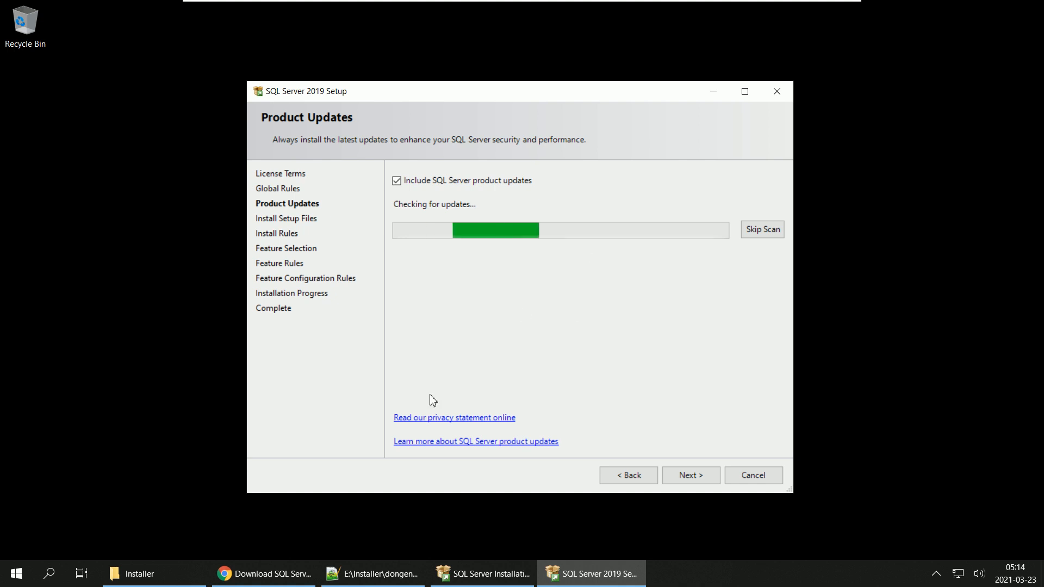
mouse_move(255, 581)
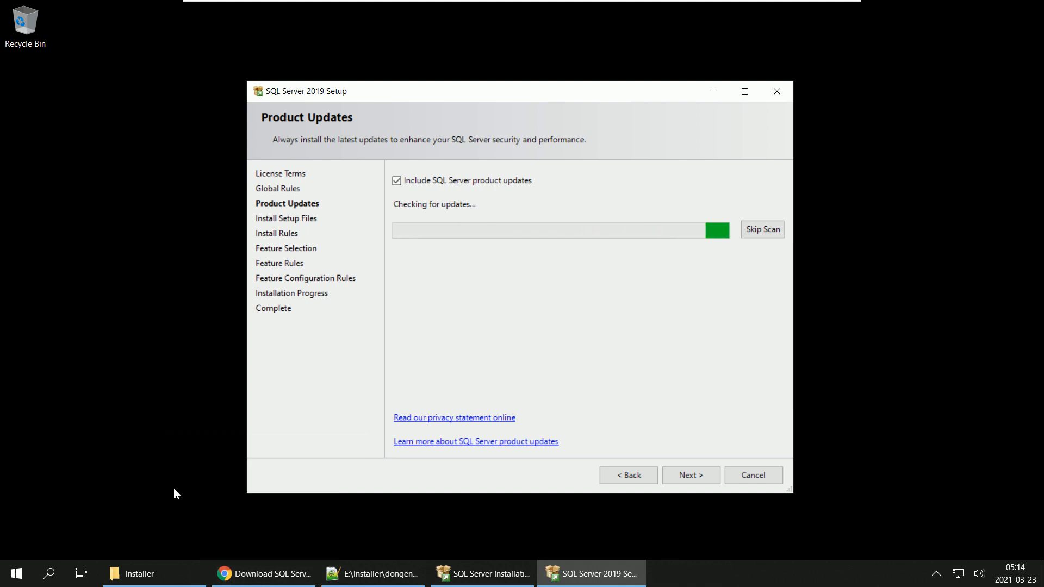
click(319, 510)
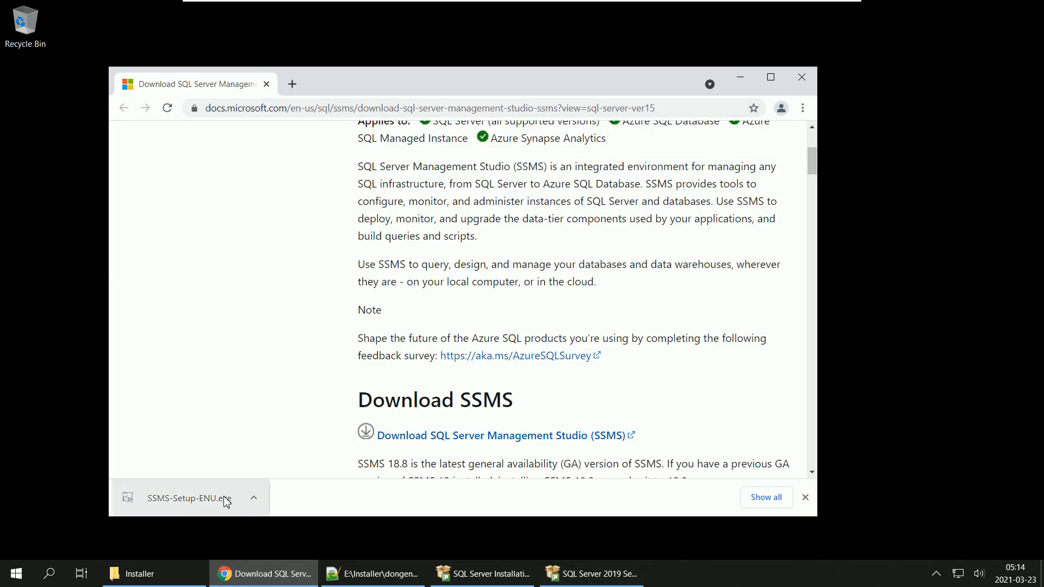
click(802, 77)
Step: Check the Installer folder for the downloaded SSMS-Setup-ENU.exe file and minimize the folder window
click(140, 573)
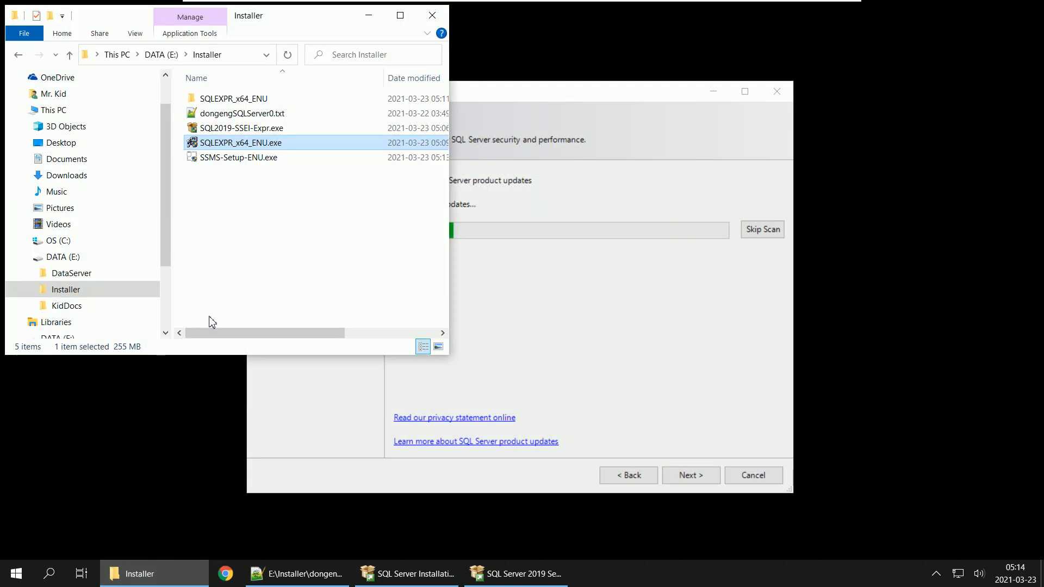
click(222, 158)
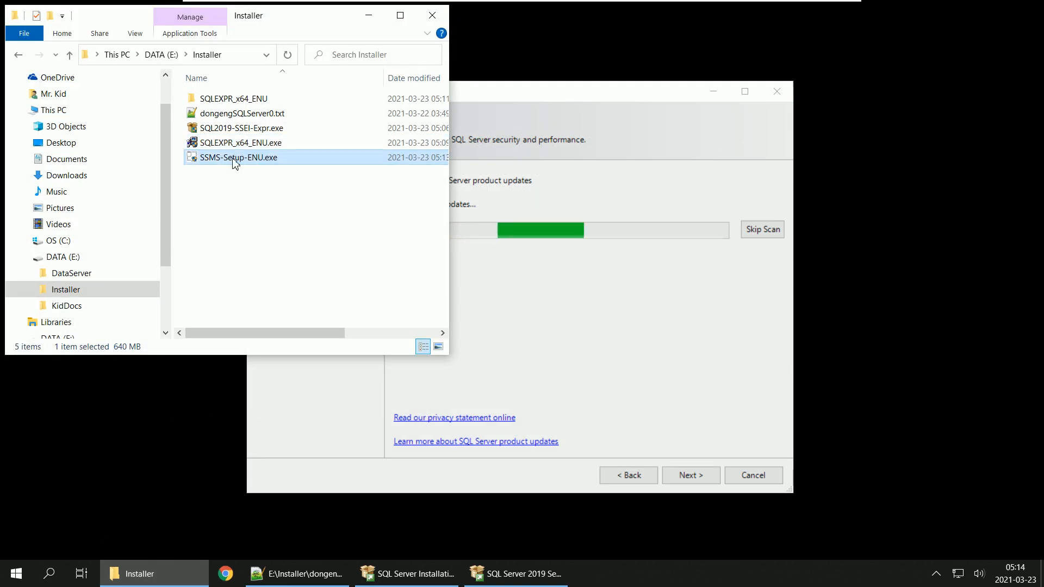
click(368, 15)
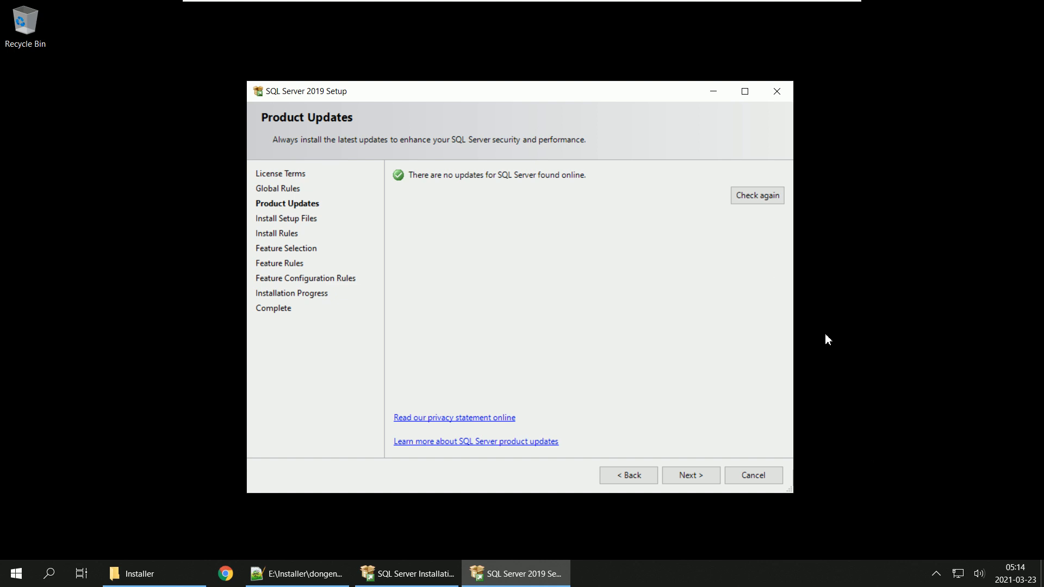
Step: Continue the setup past Product Updates and Install Rules, and review the Database Engine Services and SQL Client Connectivity SDK features
click(701, 477)
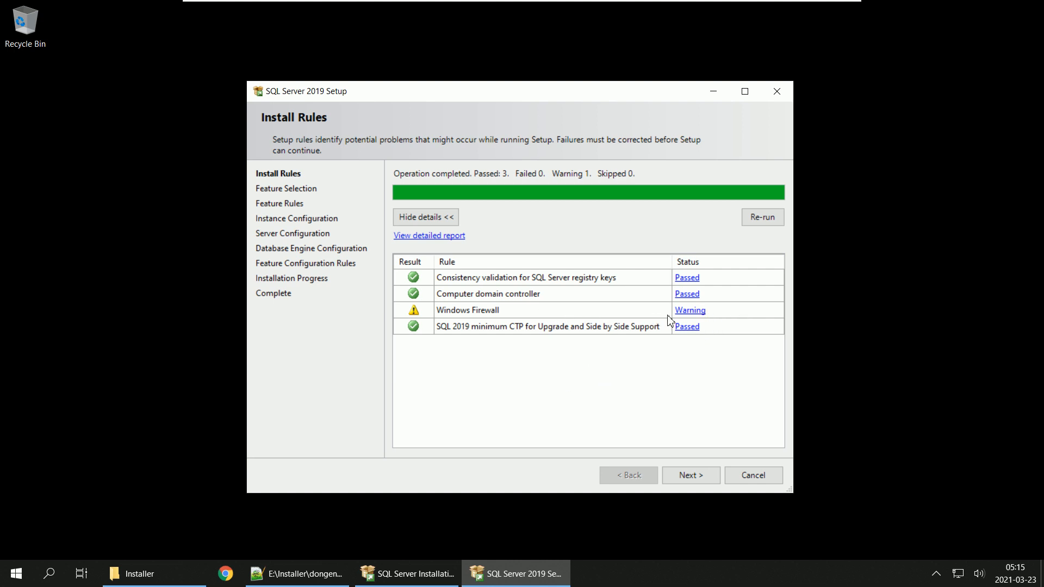
click(699, 484)
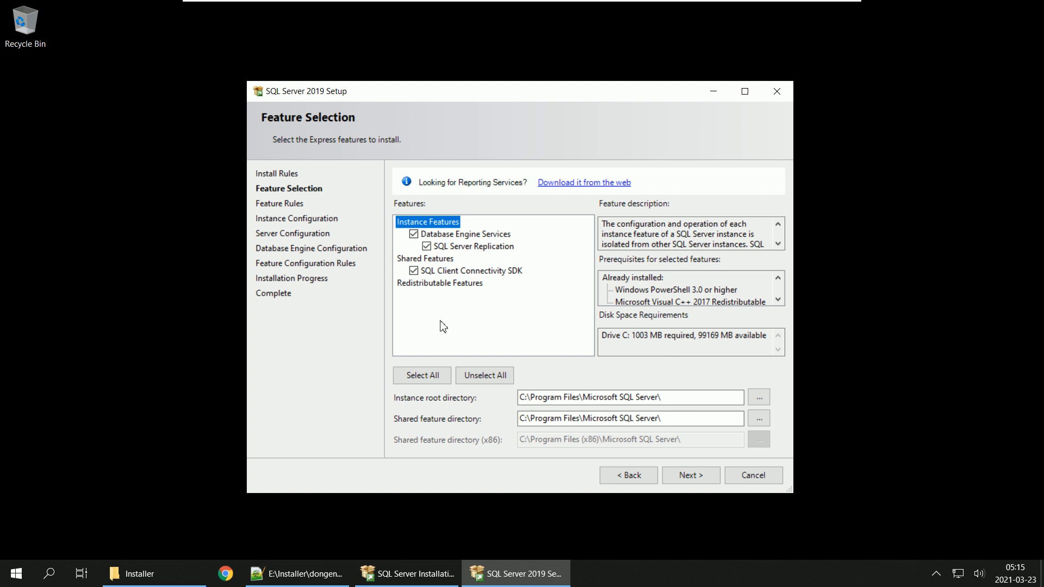
click(453, 235)
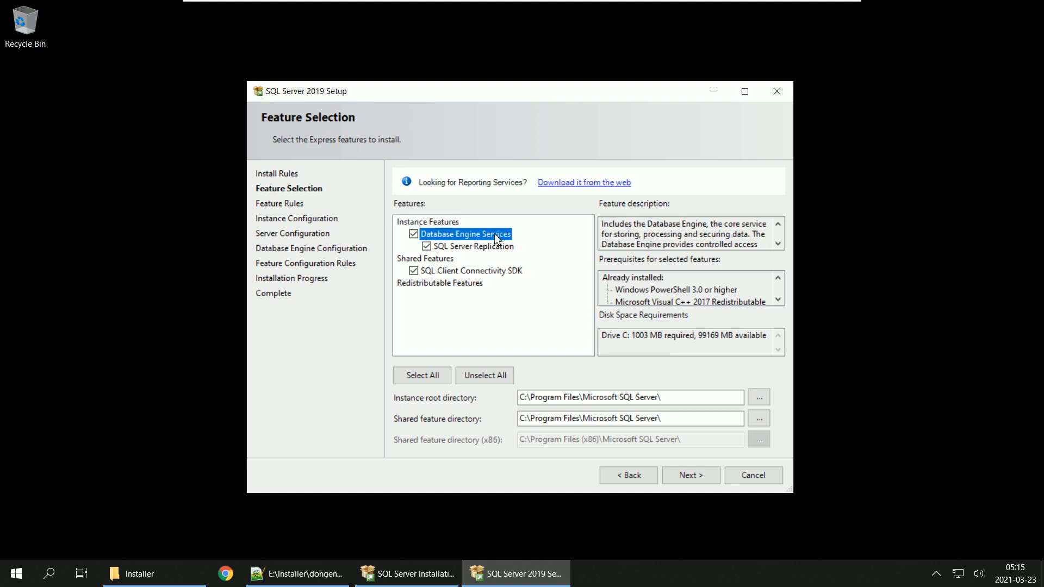
click(468, 270)
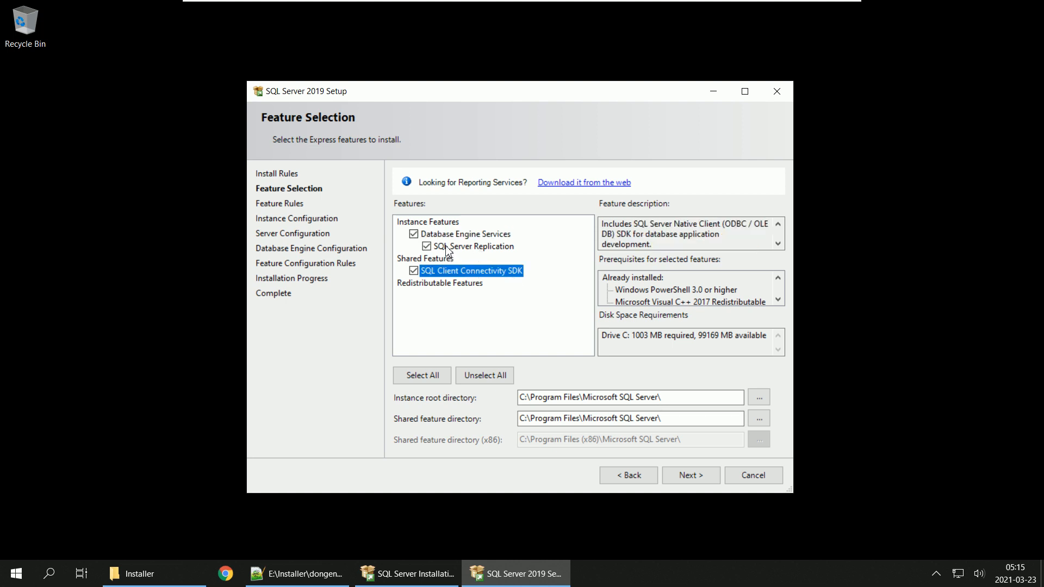
Step: Exclude the SQL Server Replication feature from the installation and continue to the instance configuration
click(473, 247)
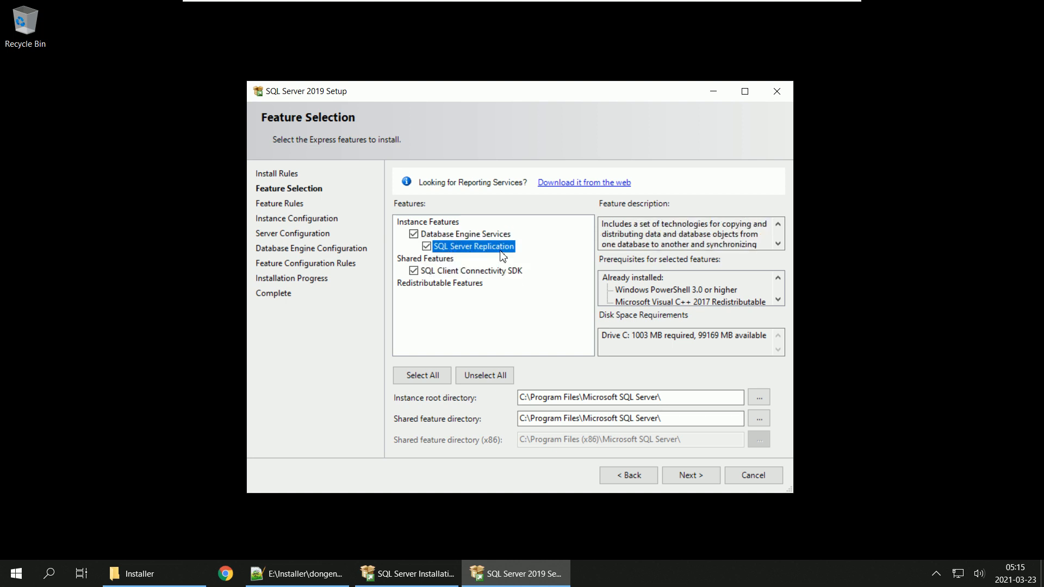
click(426, 247)
click(686, 476)
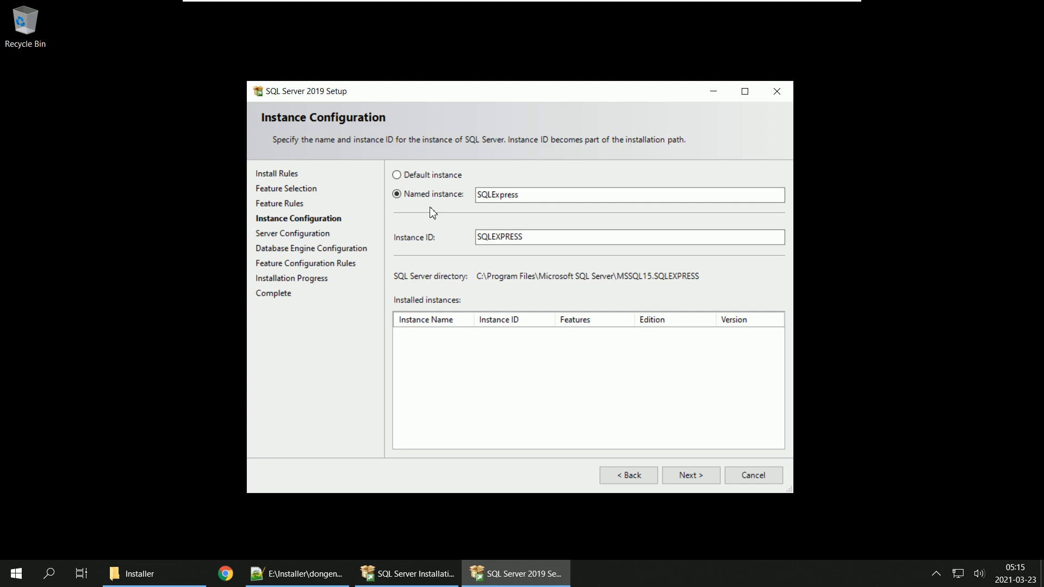
Step: Configure a named instance called SQL2019EXP with the same instance ID, and continue to the server configuration
click(416, 180)
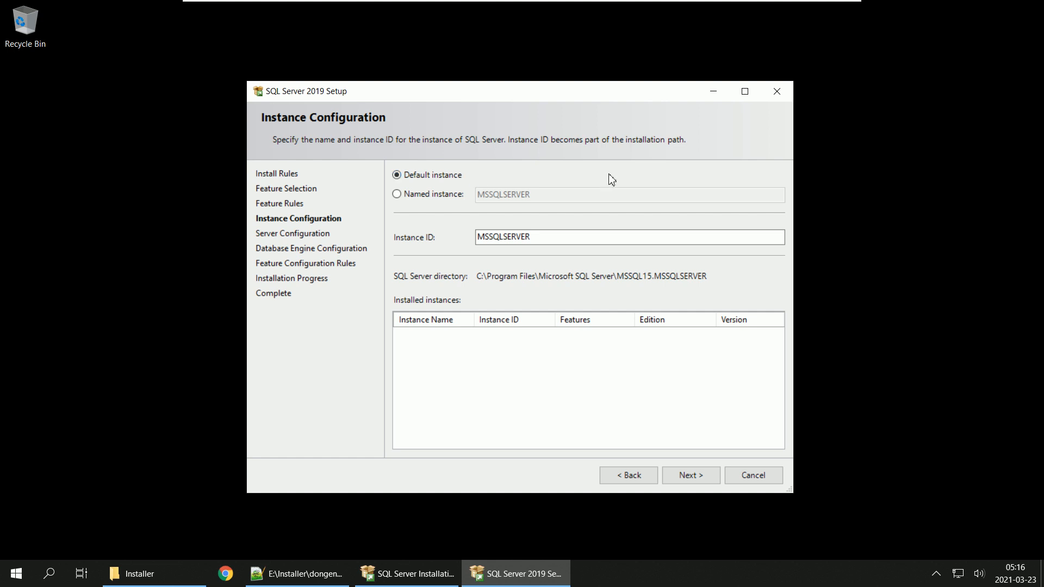
click(412, 197)
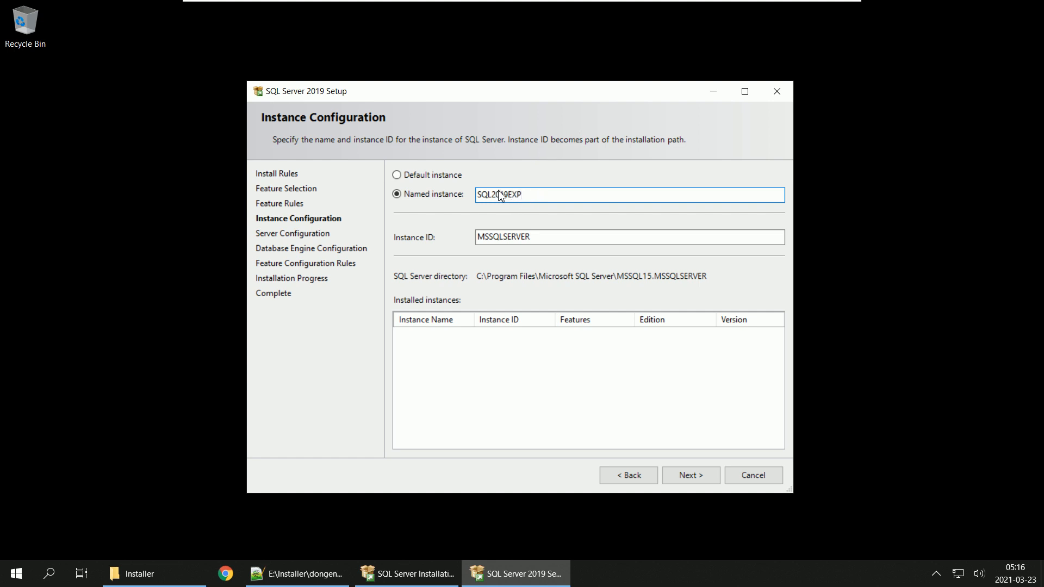
double_click(496, 196)
key(ctrl+c)
double_click(542, 237)
key(ctrl+v)
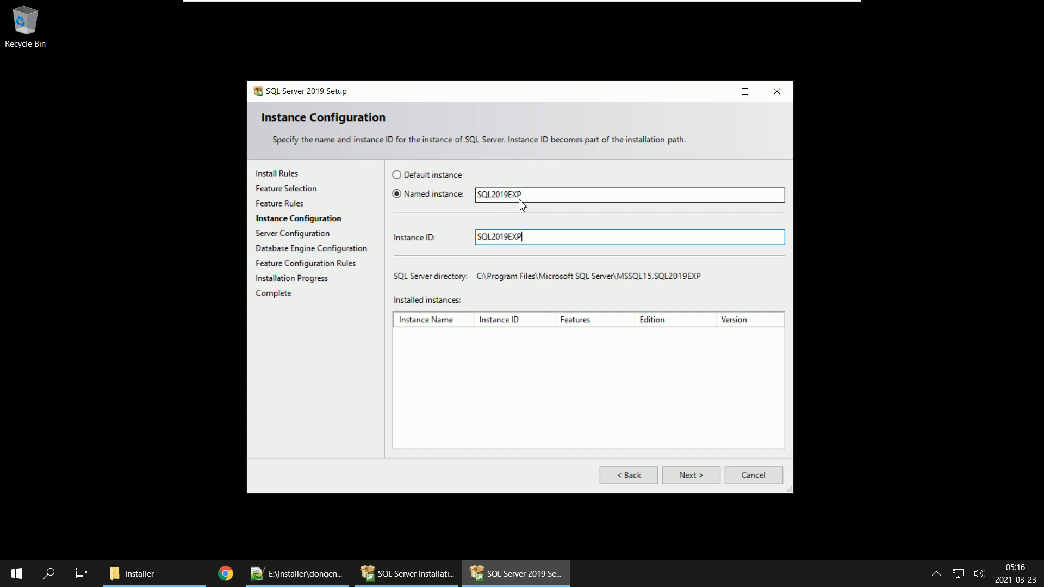
click(710, 476)
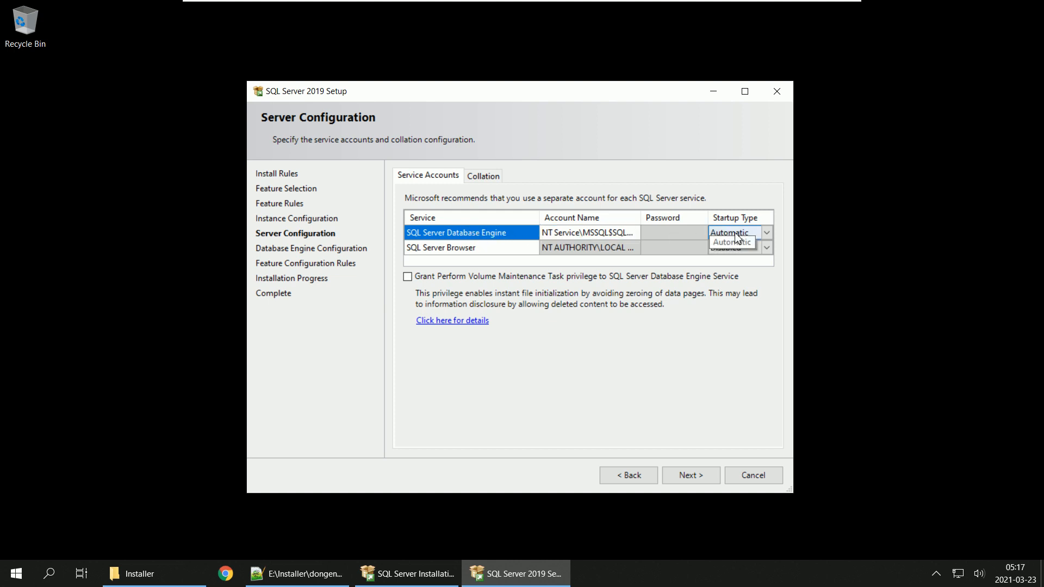
Step: Set the SQL Server Browser startup type to Automatic, check the Database Engine collation, and continue to the Database Engine configuration
click(478, 252)
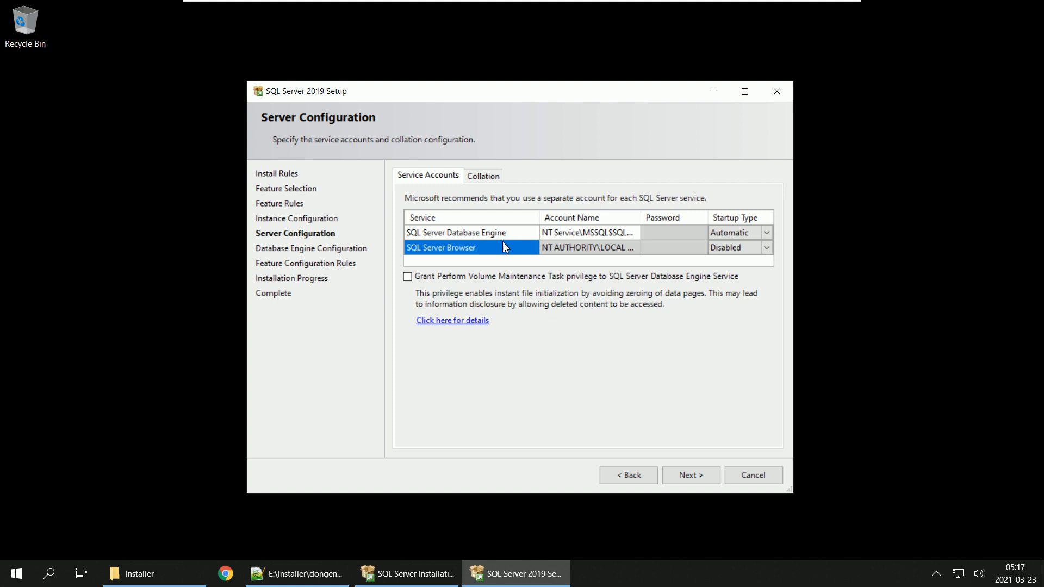
click(766, 248)
click(767, 248)
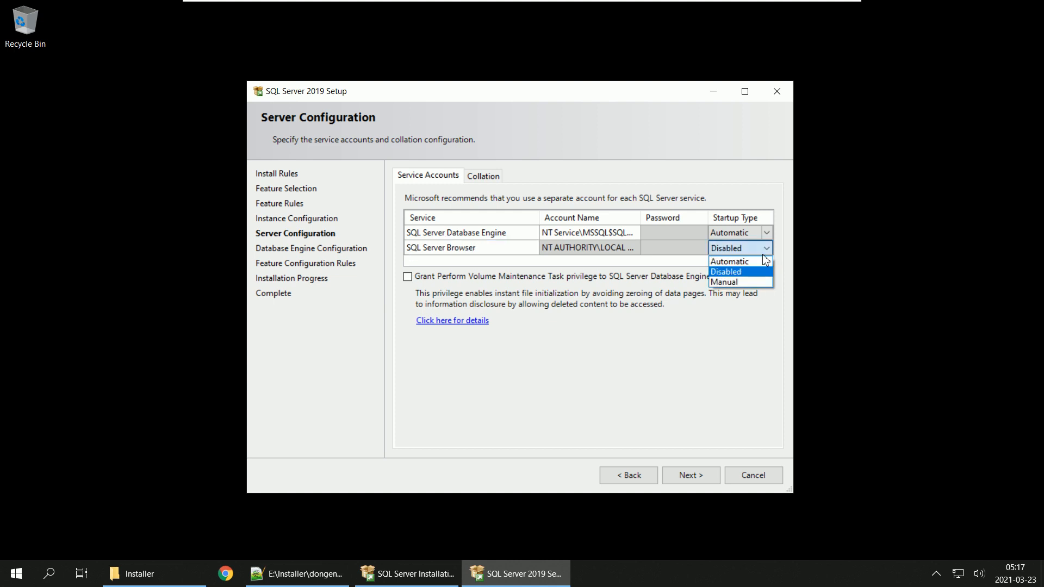
click(752, 262)
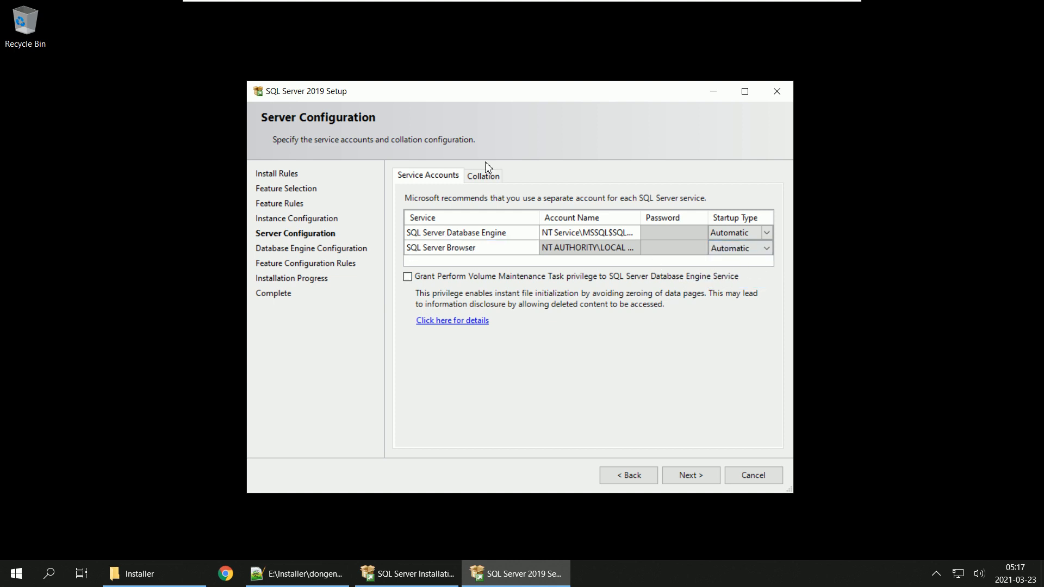
click(482, 178)
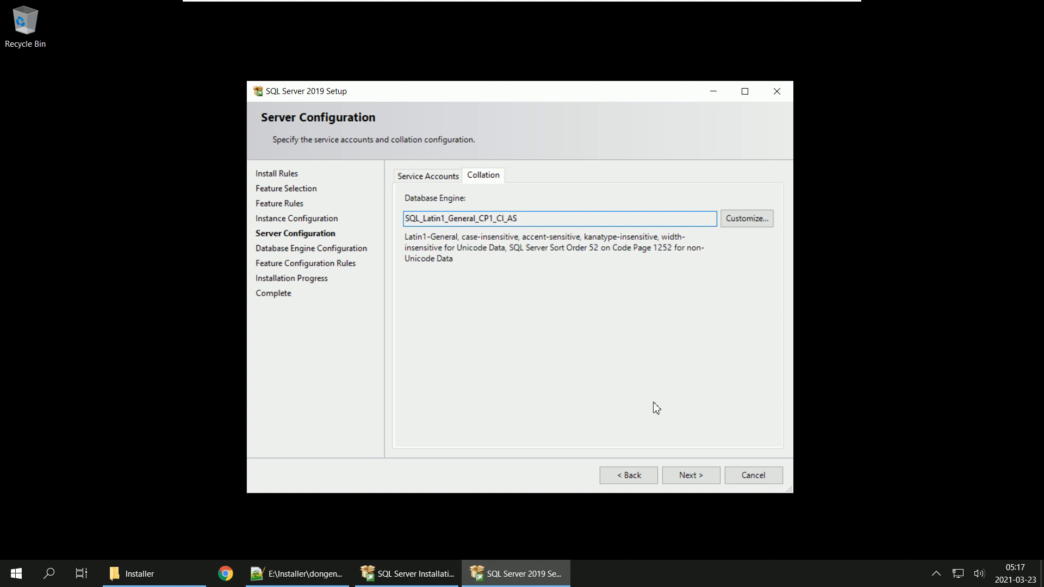
click(683, 476)
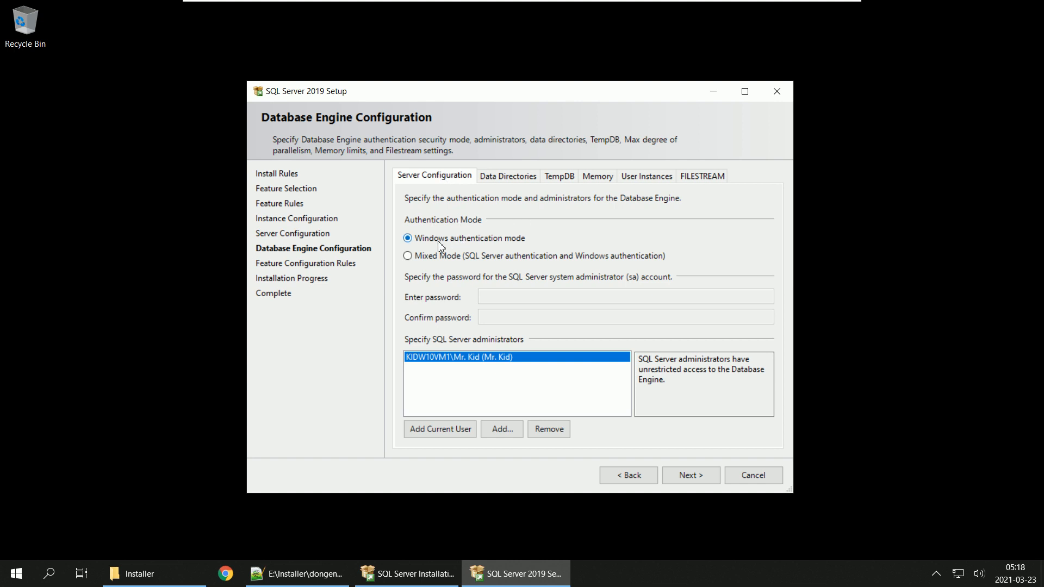
click(417, 259)
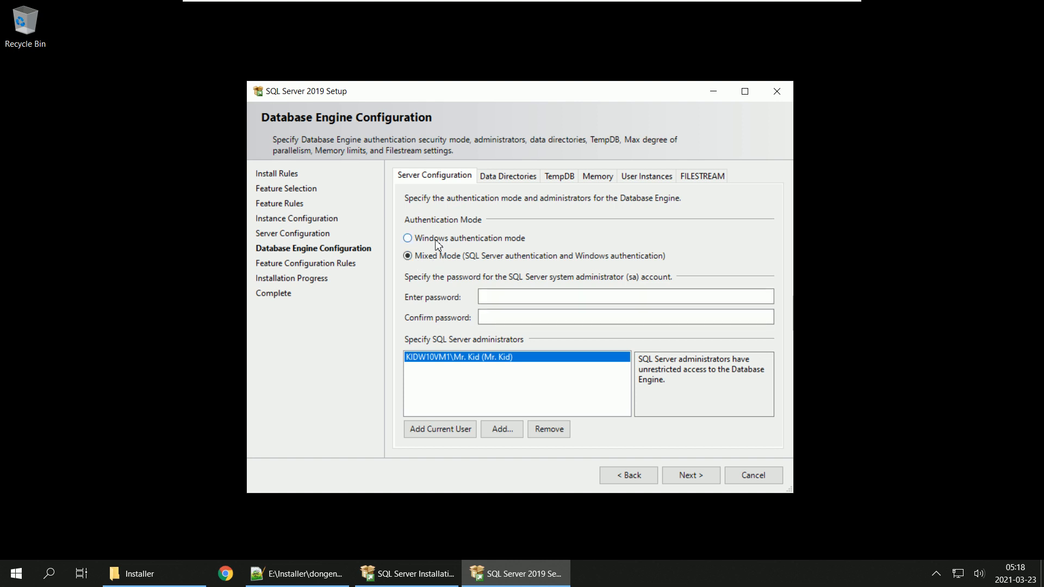
click(16, 574)
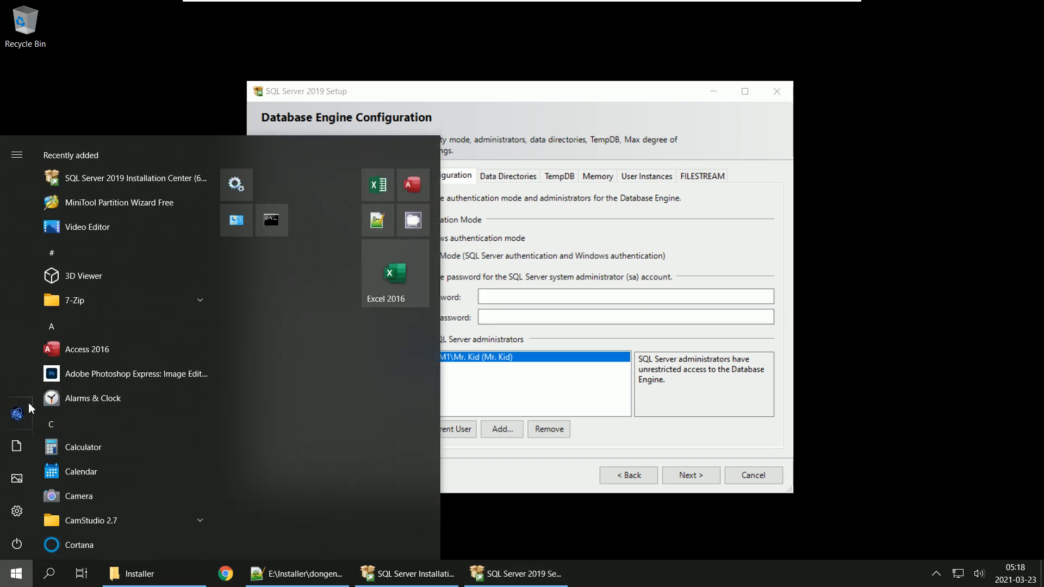
mouse_move(20, 415)
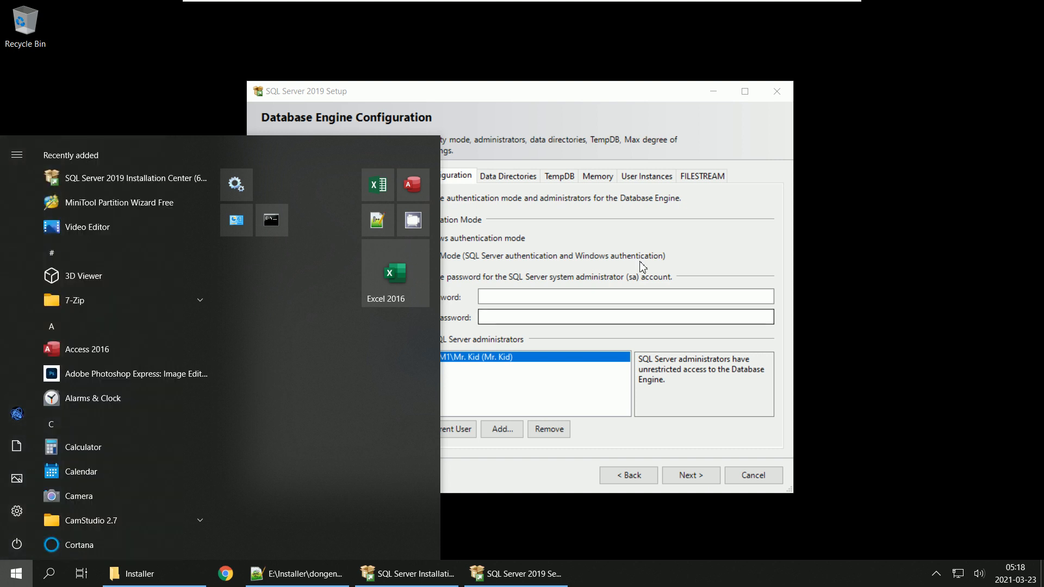
click(720, 237)
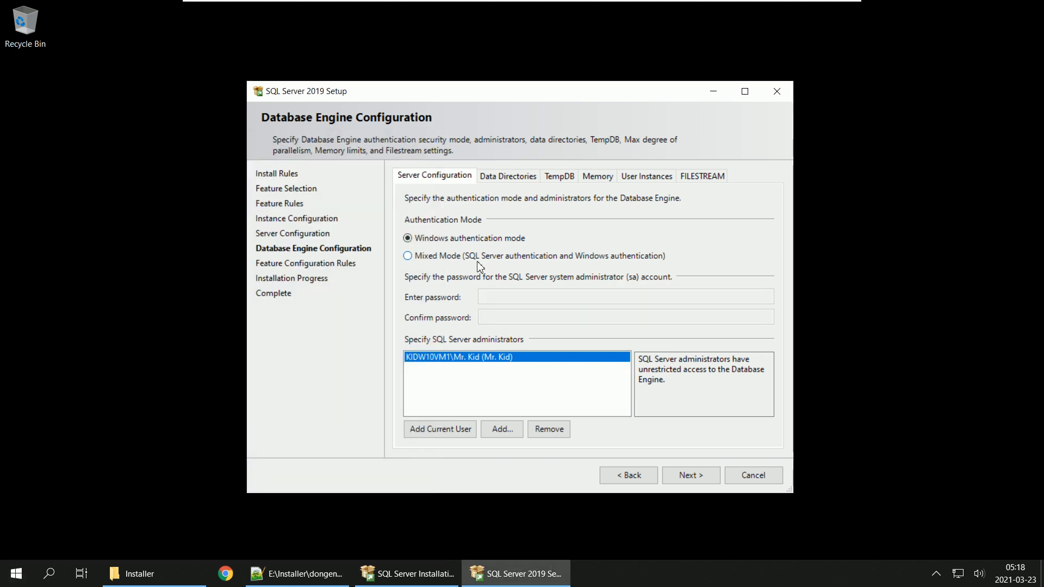
Step: Choose Mixed Mode authentication, and enter and confirm the password for the sa account
click(434, 257)
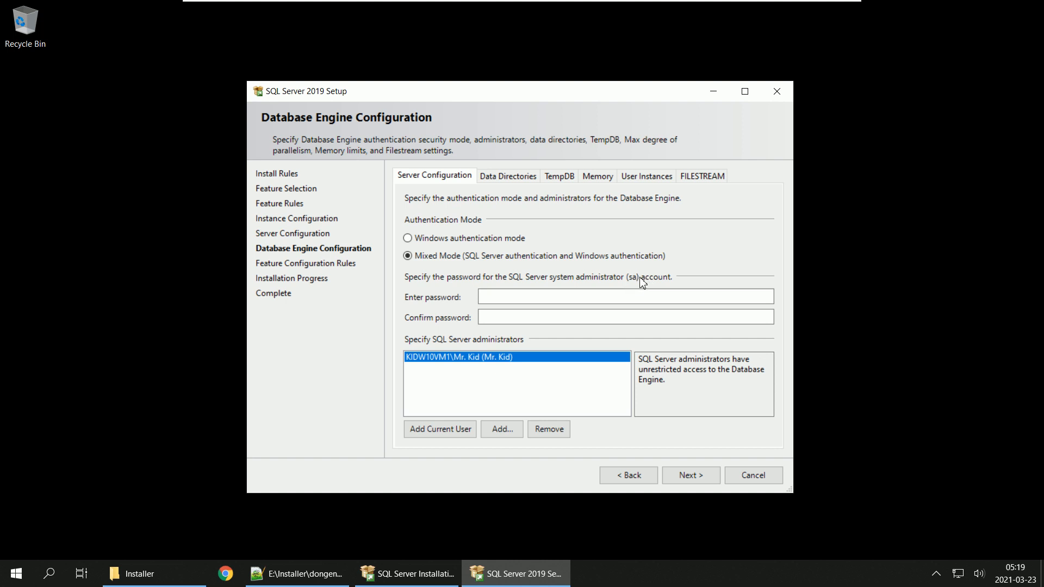
click(512, 298)
click(509, 318)
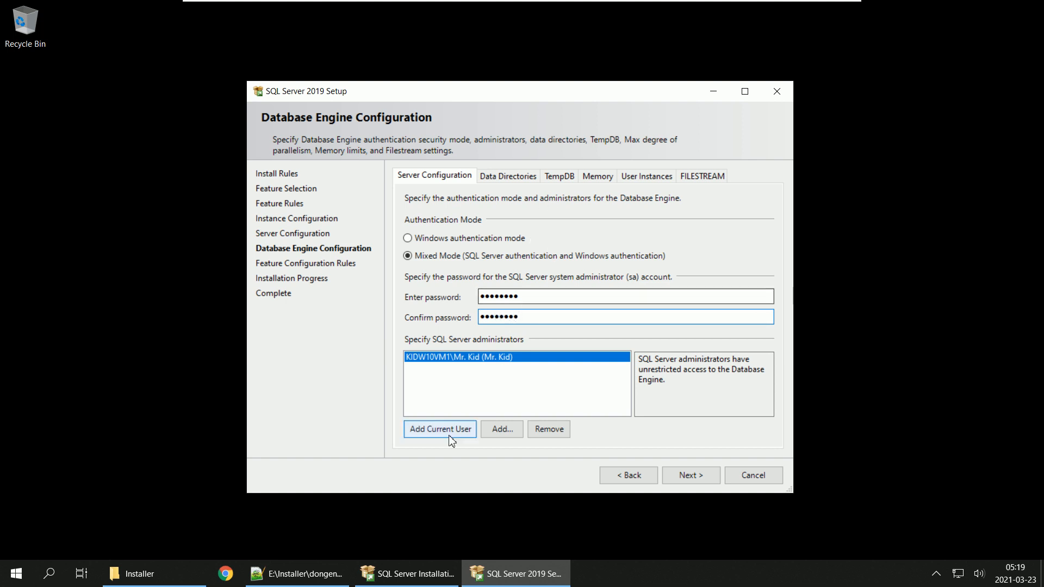
Step: Add the current Windows user as a SQL Server administrator, and cancel the selection of additional users or groups
click(436, 388)
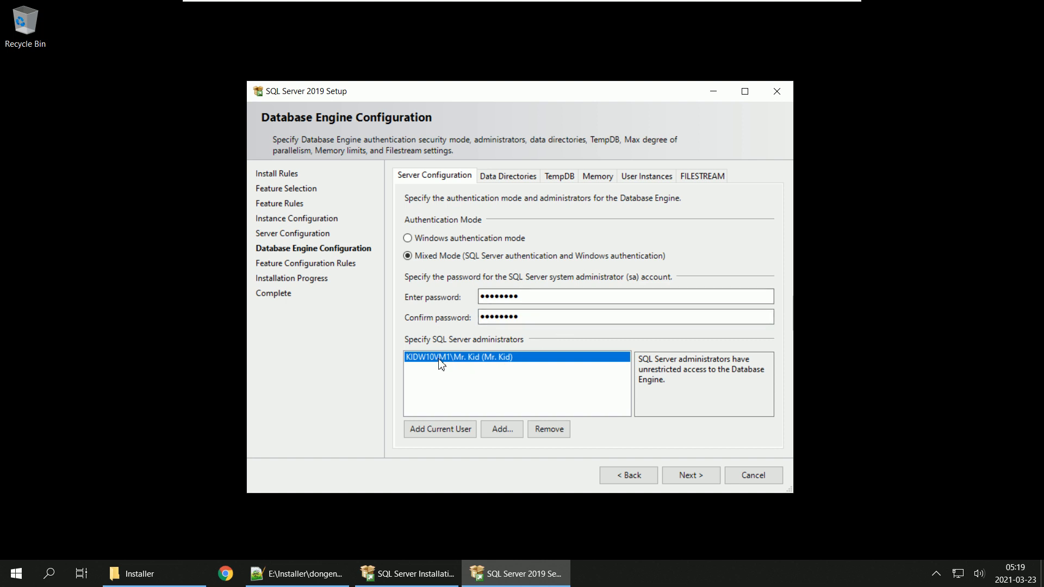
click(16, 577)
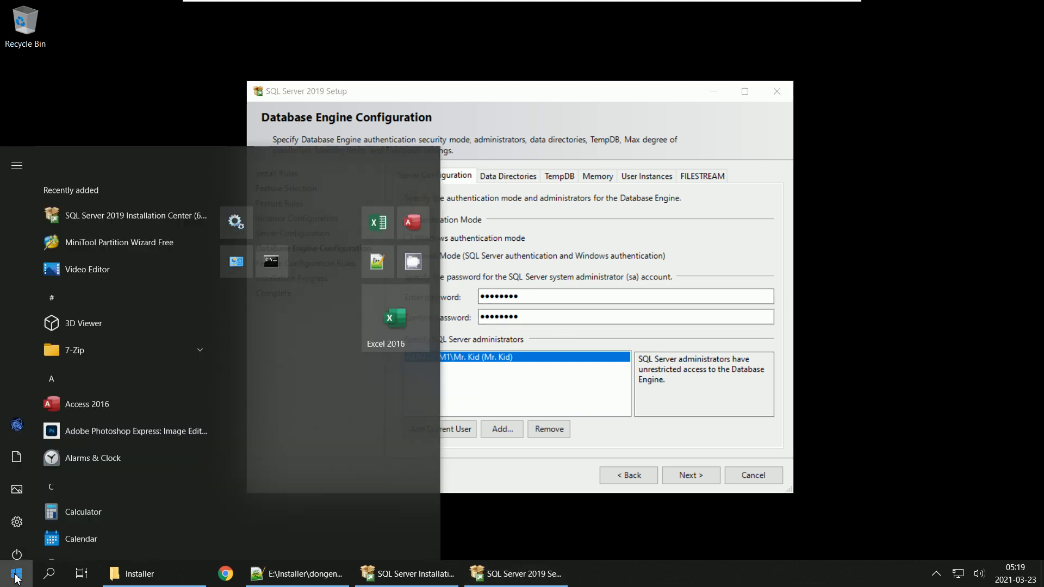
click(559, 388)
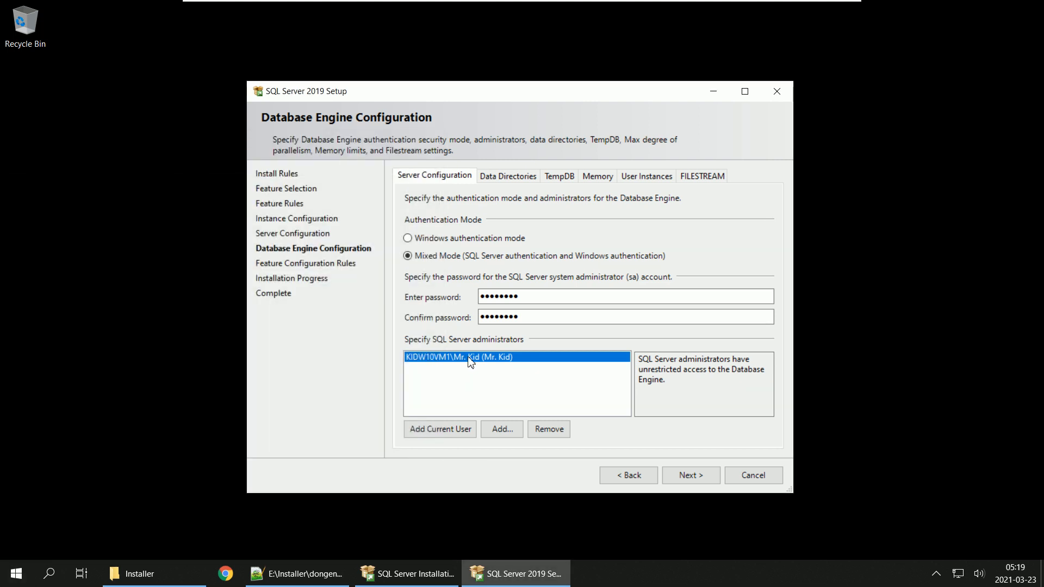
click(446, 428)
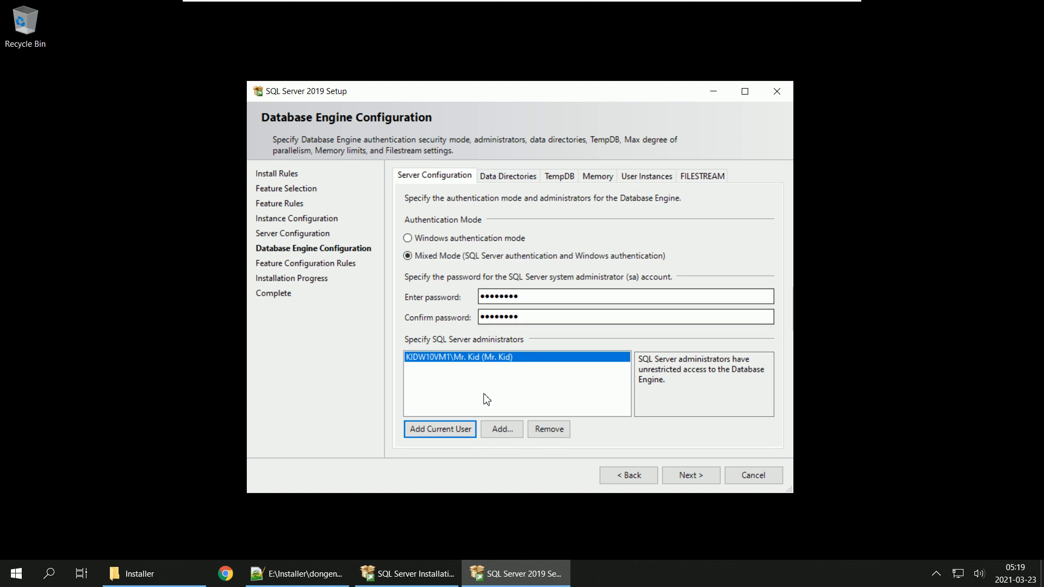
click(502, 429)
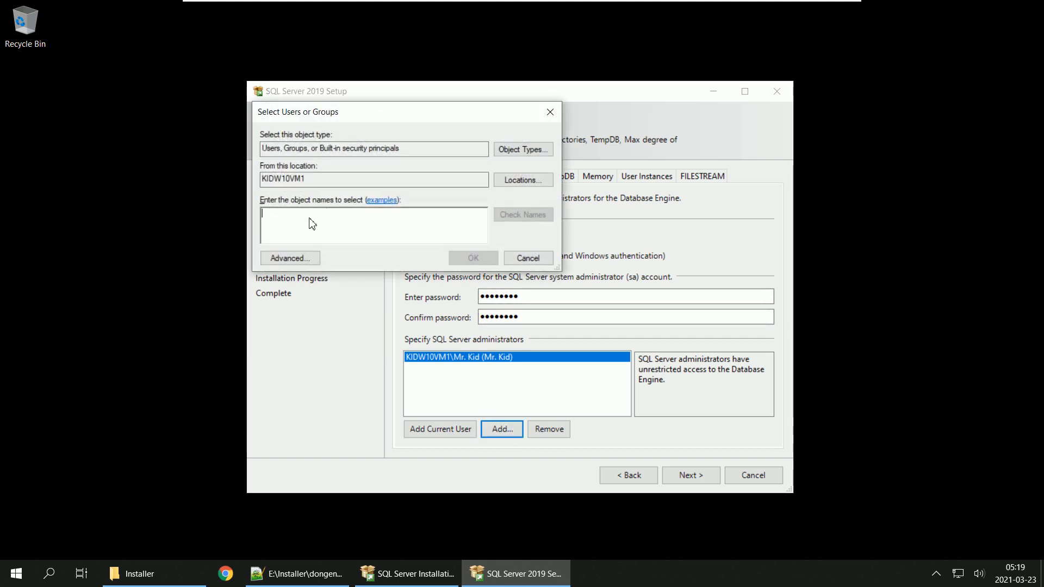
click(541, 260)
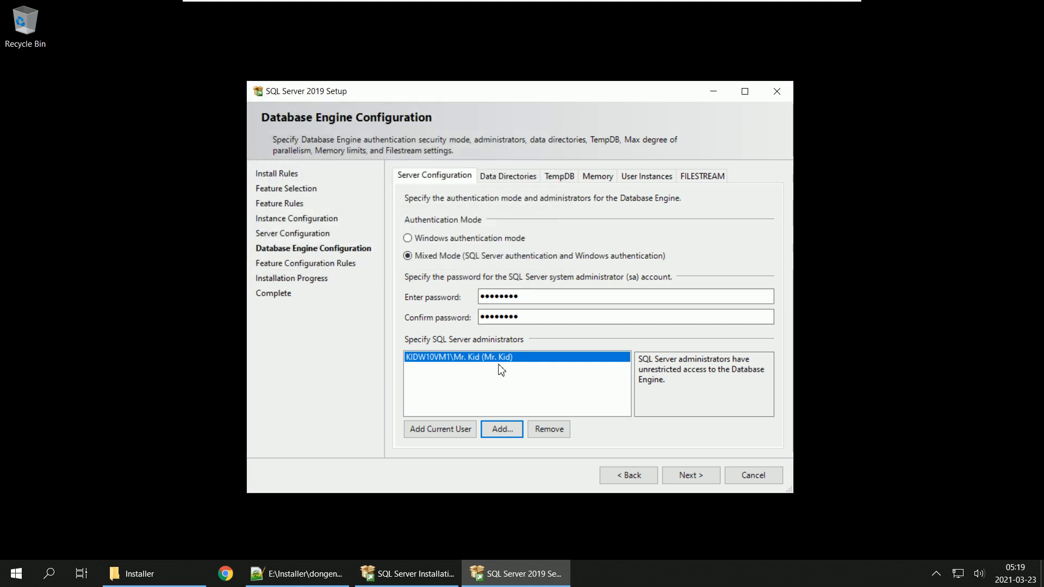
Step: Set the Database Engine's data root directory to E:\DataServer
click(494, 179)
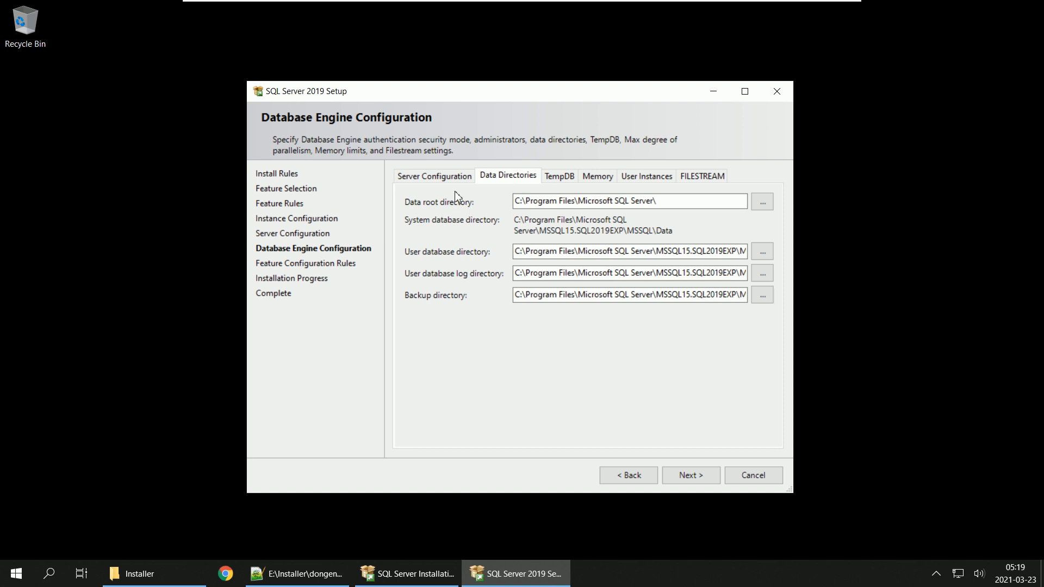
click(762, 204)
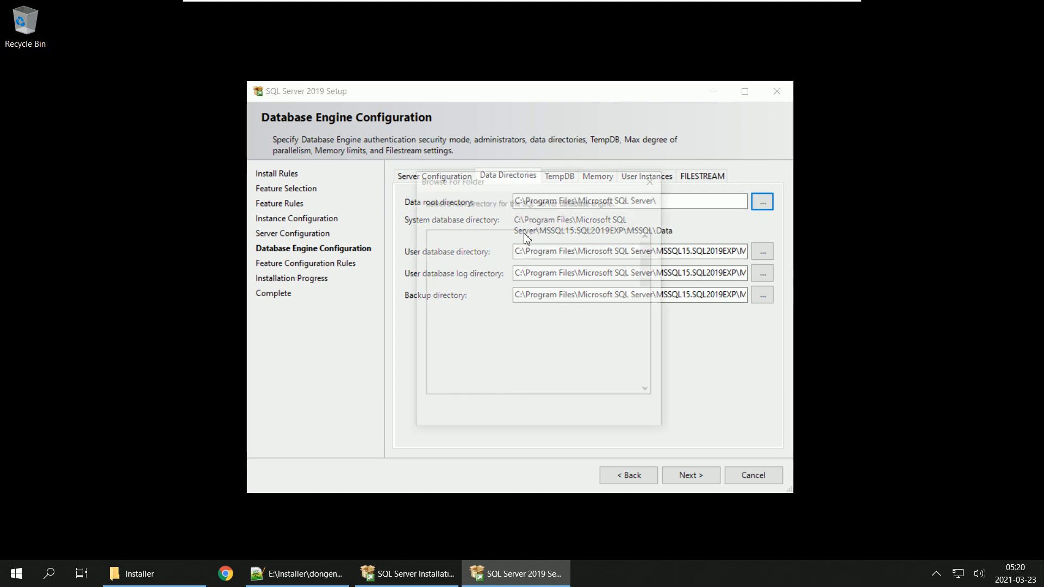
scroll(487, 350, down, 2)
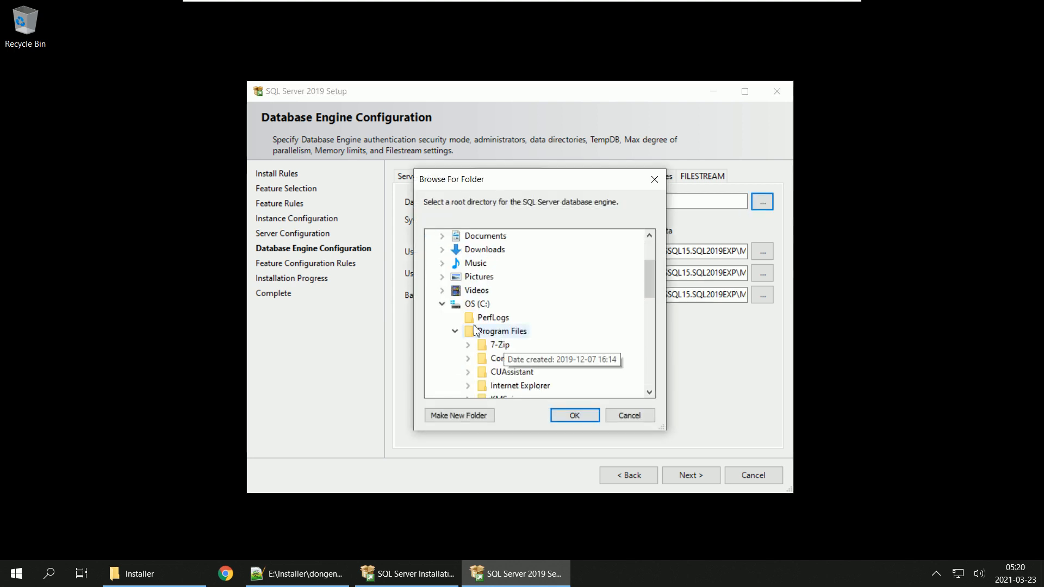
double_click(472, 306)
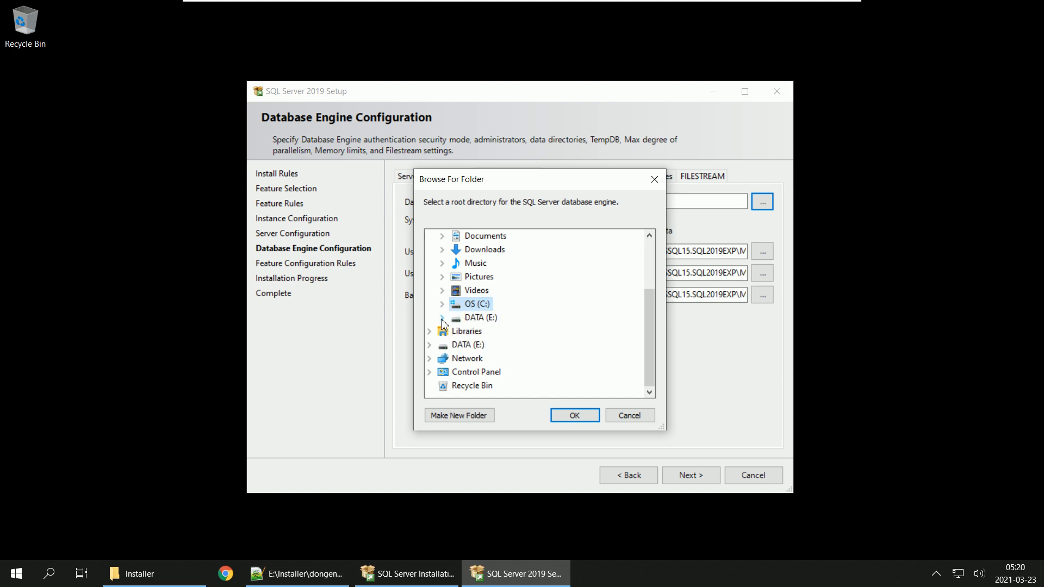
double_click(484, 317)
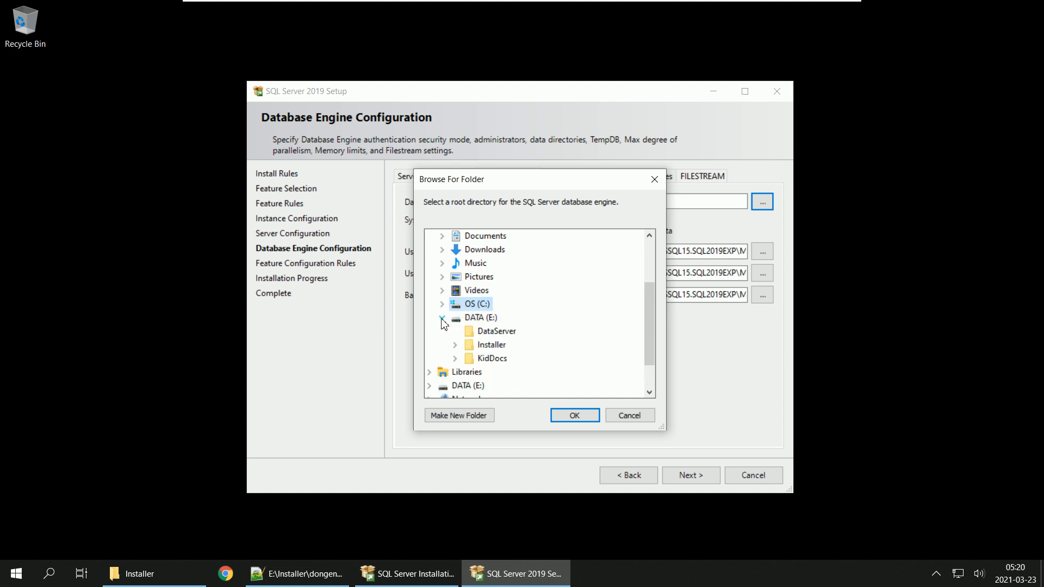
click(499, 333)
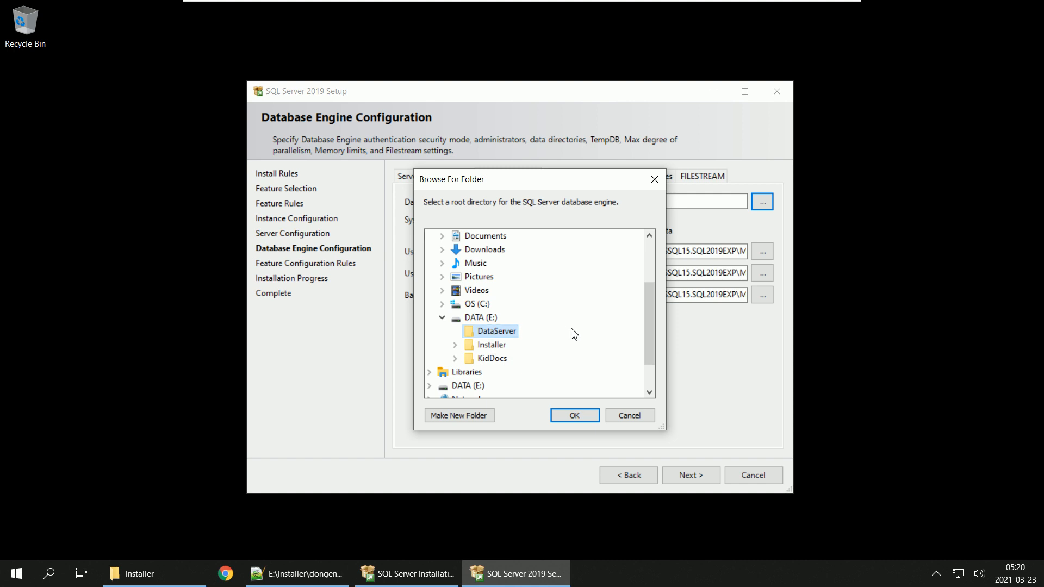
click(584, 419)
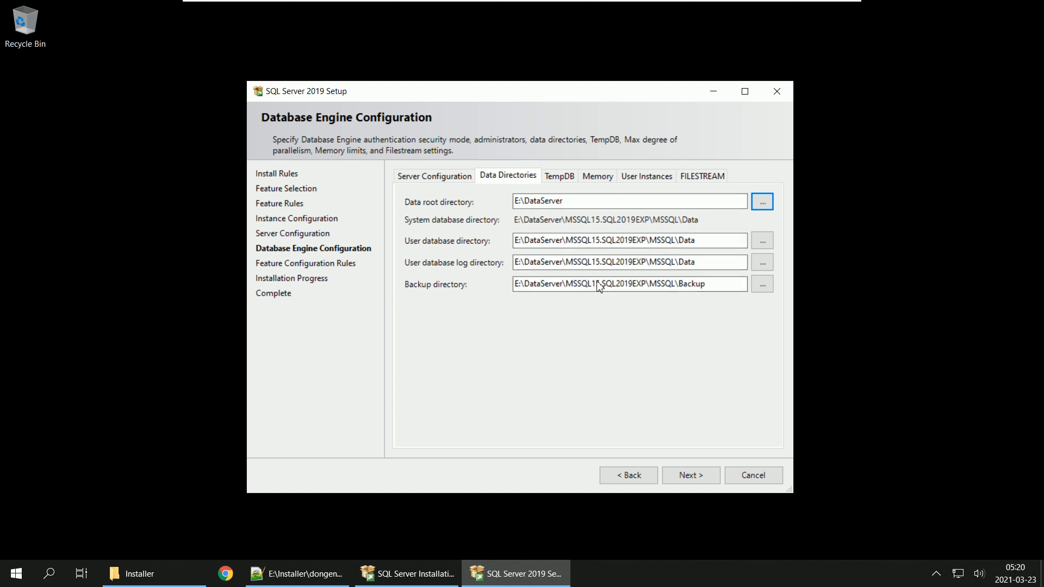
Step: Review the TempDB, memory, user instance, FILESTREAM and data directory settings, and return to the authentication and administrator settings
click(559, 175)
click(600, 176)
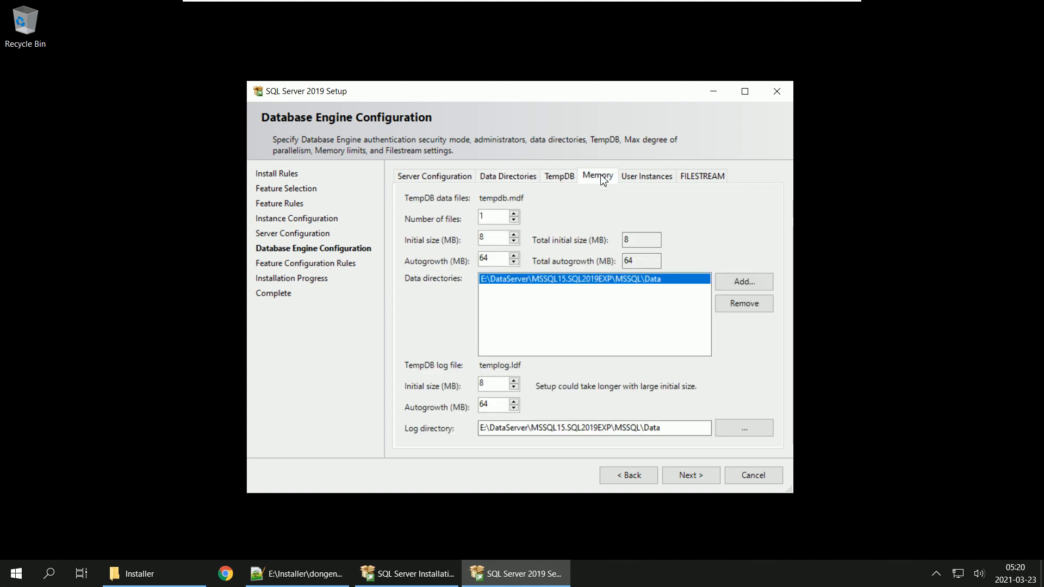
click(647, 176)
click(702, 178)
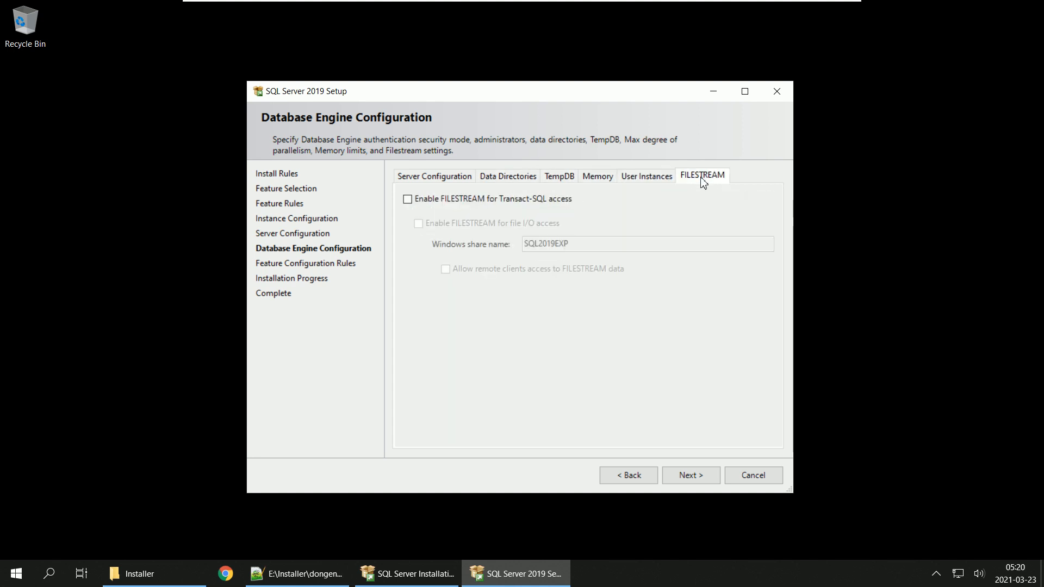
click(647, 176)
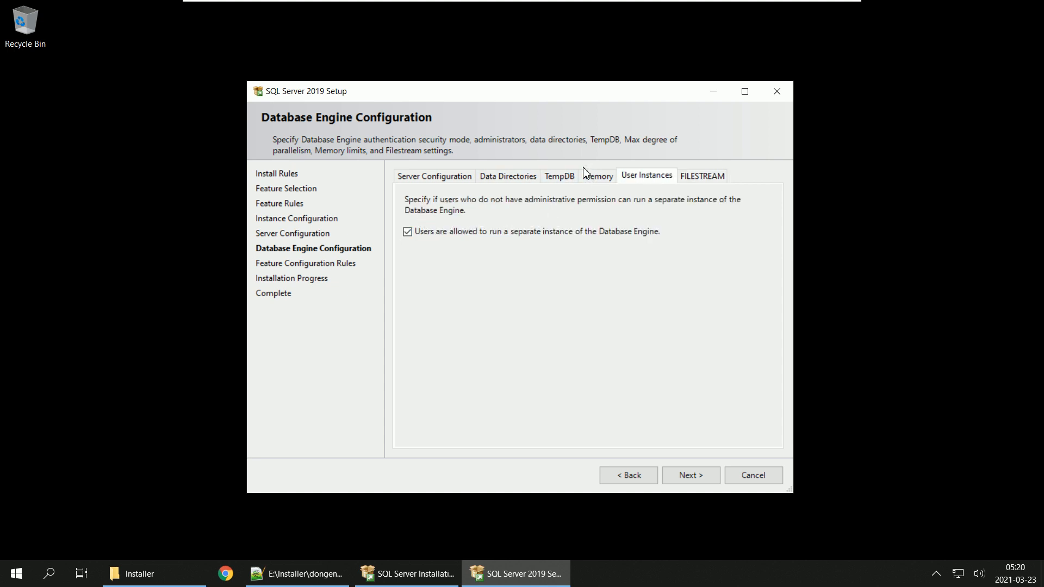
click(596, 175)
click(502, 178)
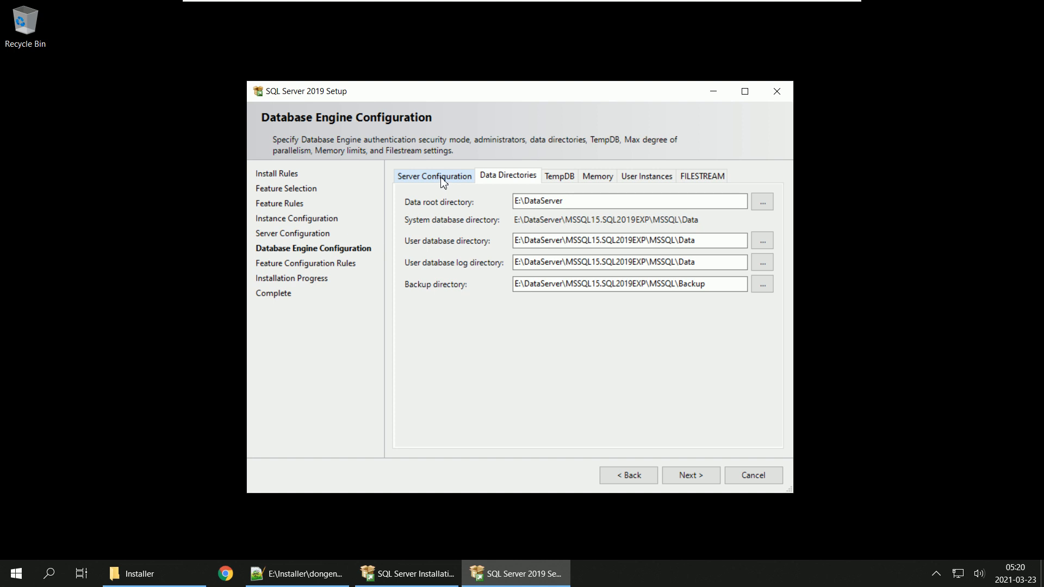
click(443, 179)
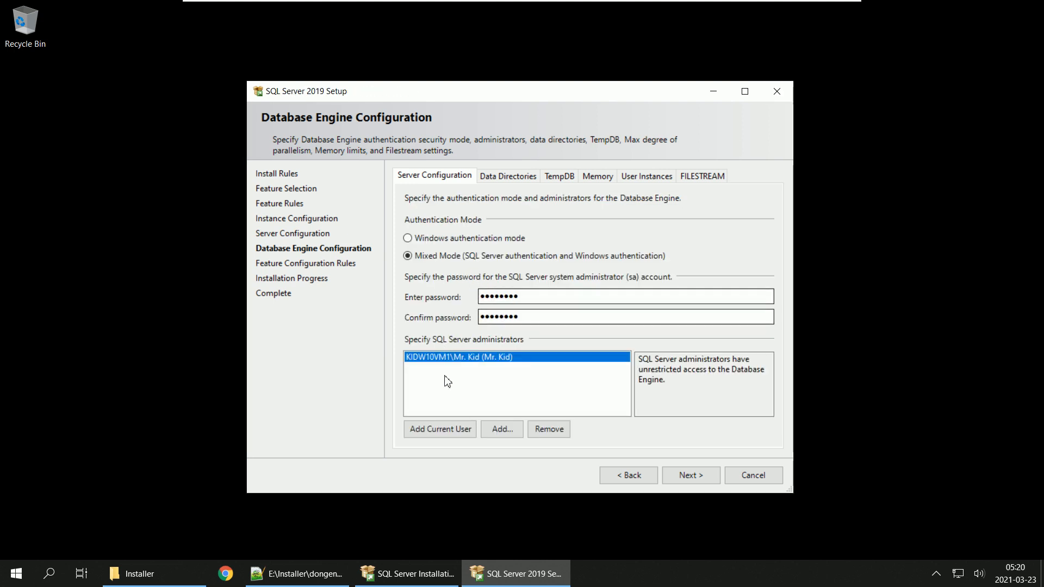
Step: Accept the Database Engine configuration and start the SQL Server 2019 installation
click(690, 475)
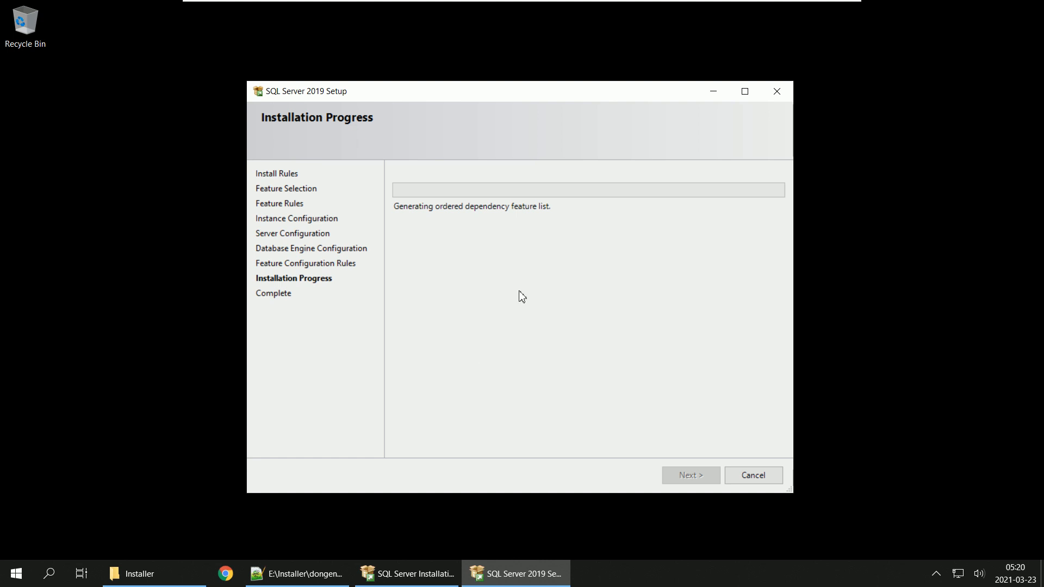
click(15, 579)
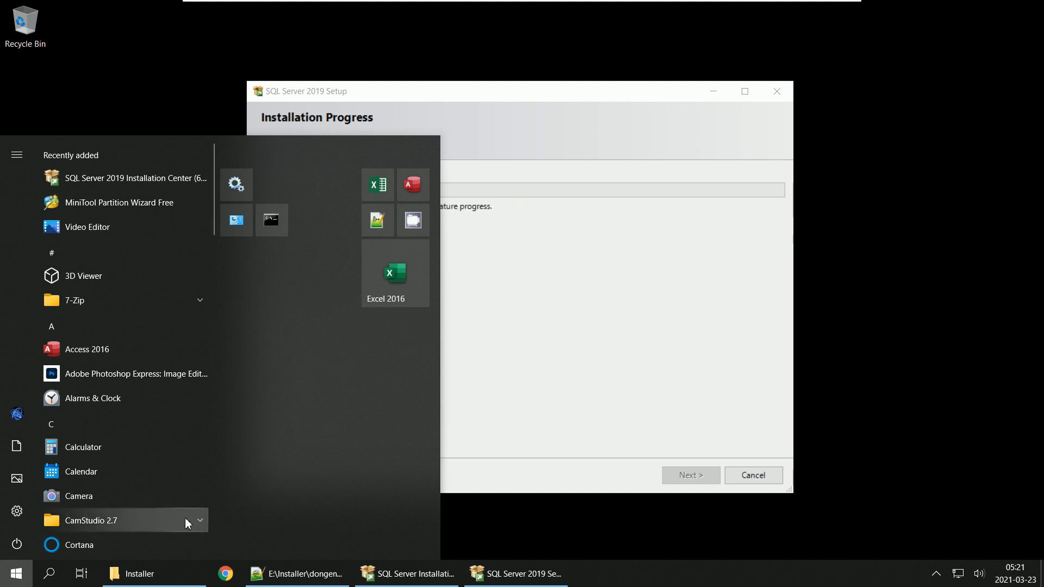
click(902, 296)
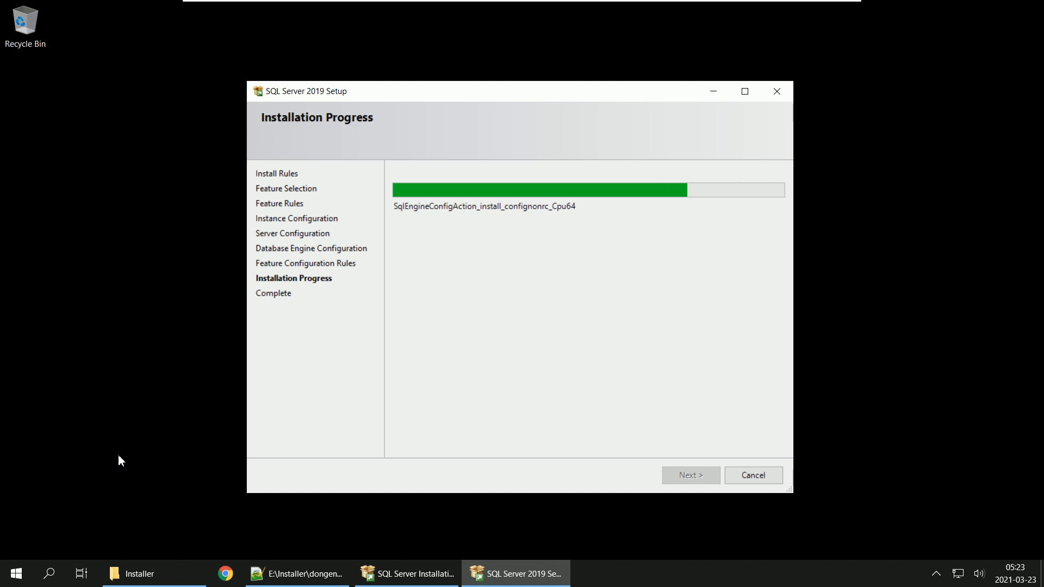
Step: Pin SQL Server 2019 Configuration Manager and SQL Server 2019 Import and Export Data (64-bit) to Start
click(11, 581)
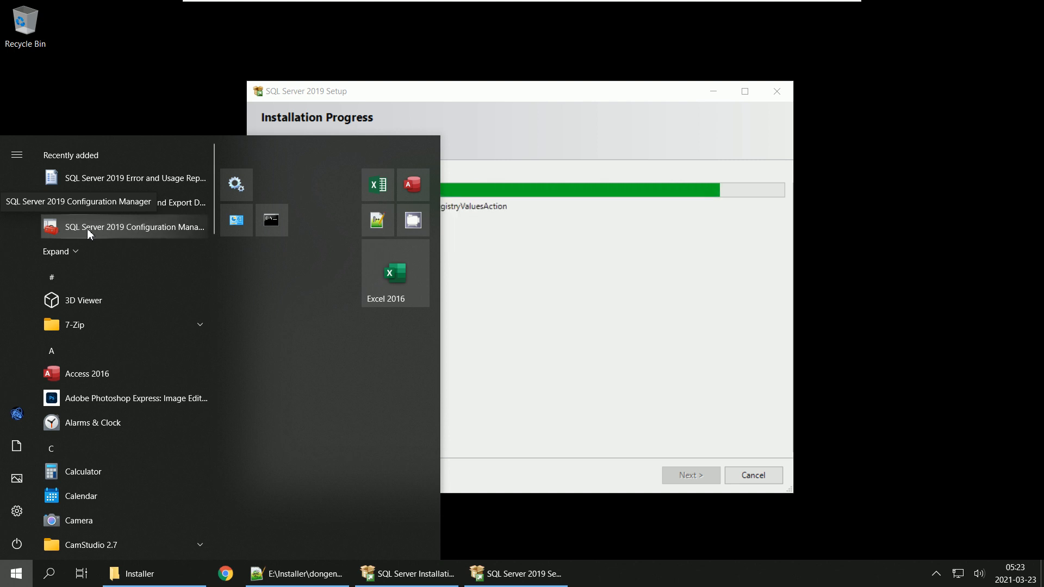
right_click(88, 229)
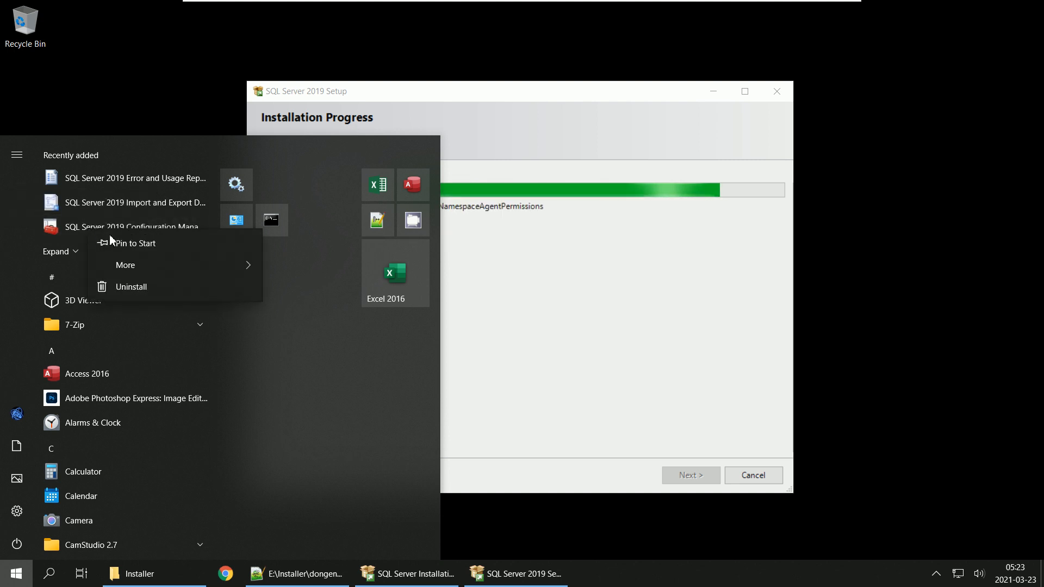
click(121, 242)
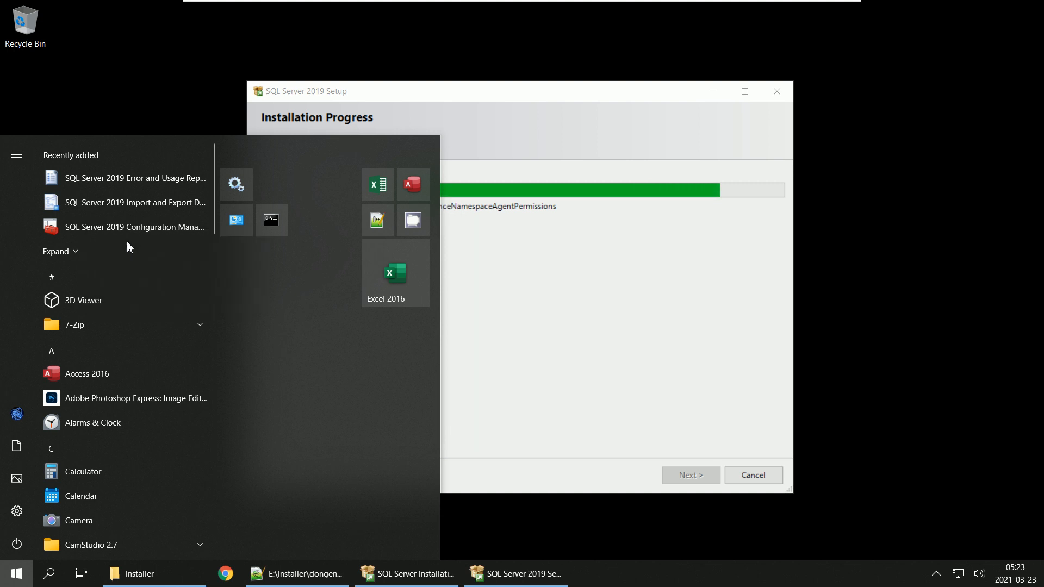
right_click(130, 206)
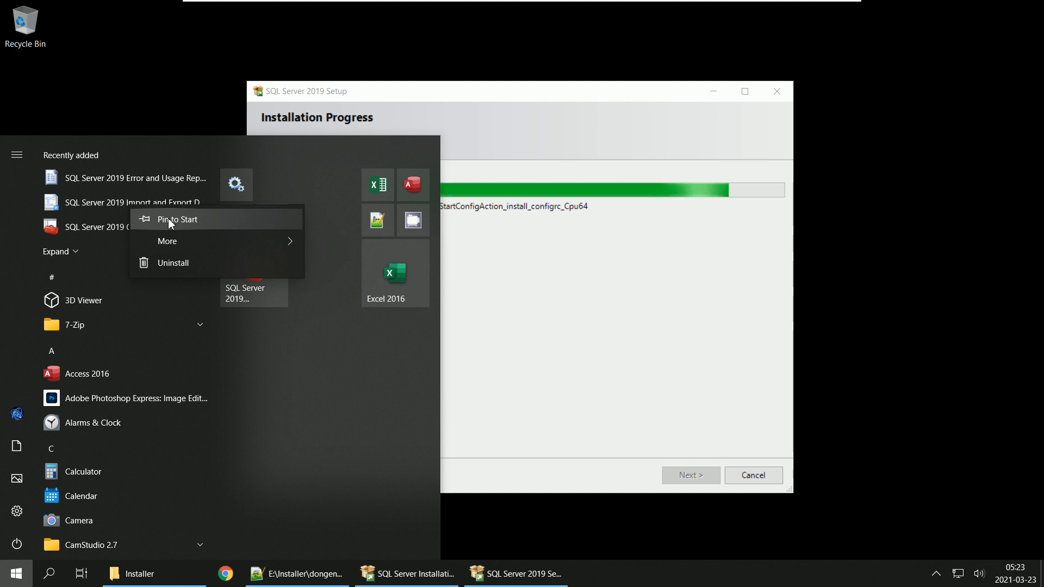
click(168, 219)
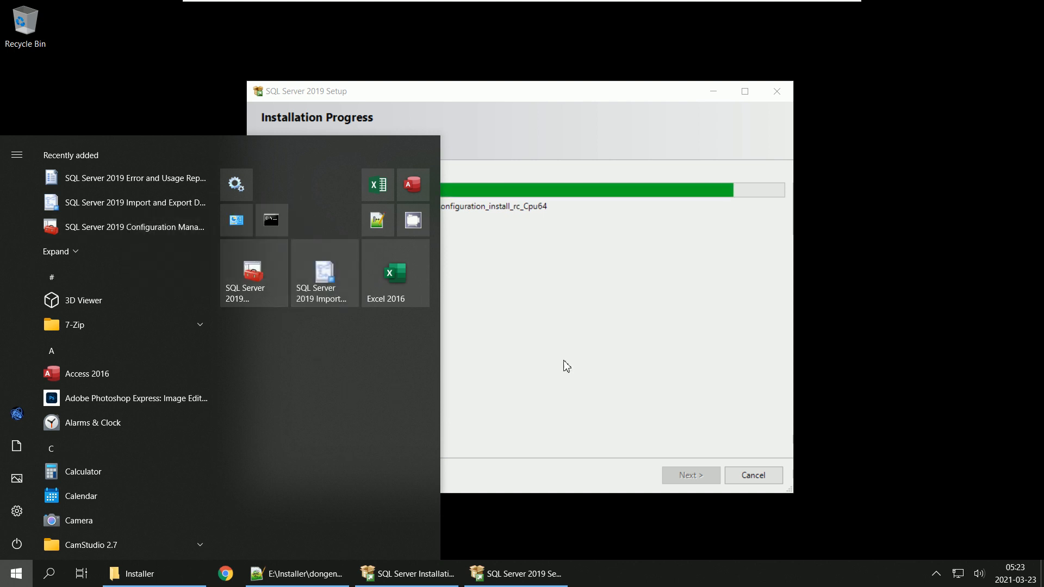
click(694, 347)
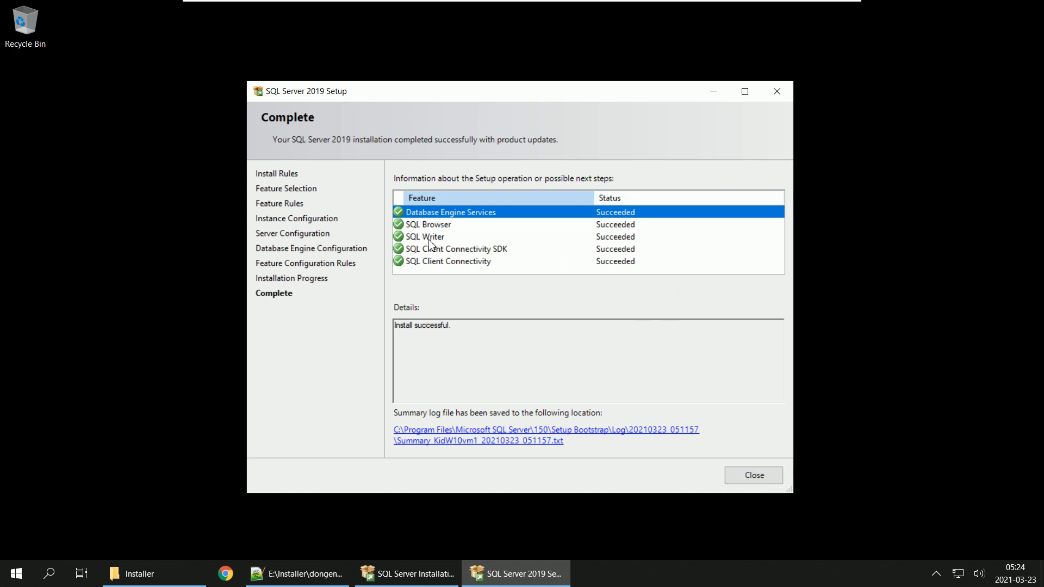
Step: Close the completed SQL Server 2019 Setup wizard and the SQL Server Installation Center
click(767, 478)
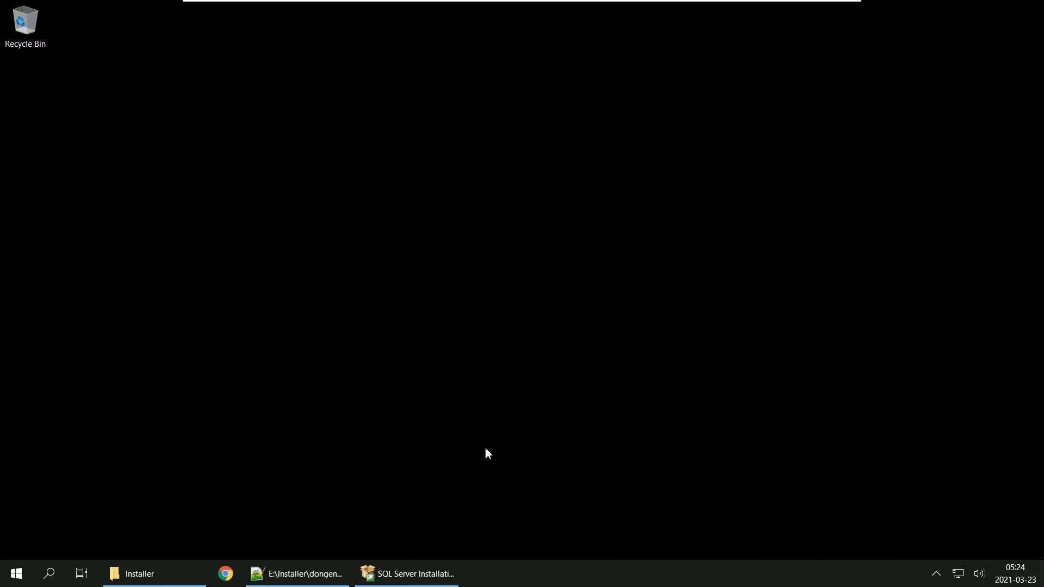
click(436, 576)
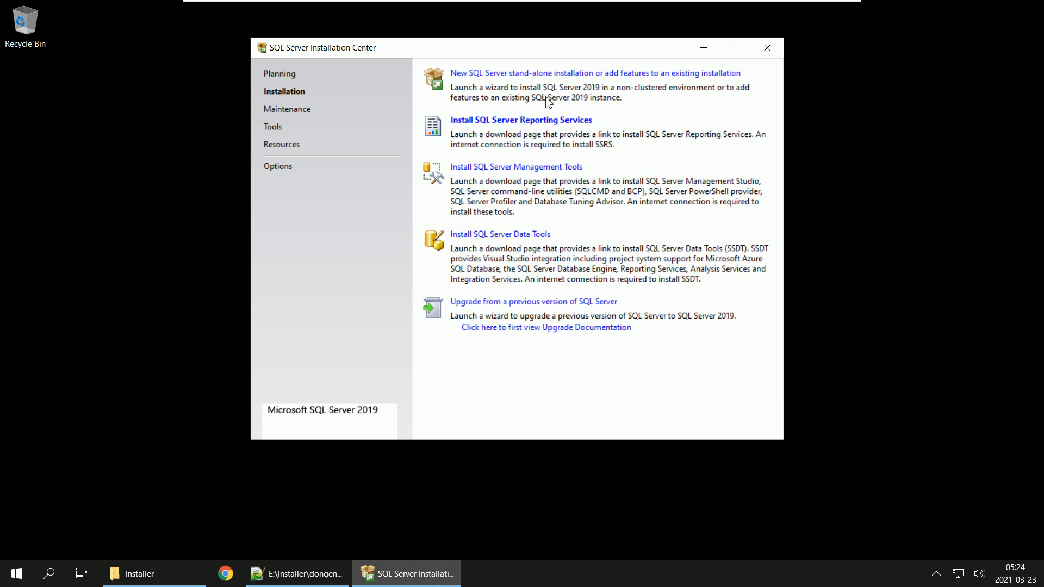
click(764, 47)
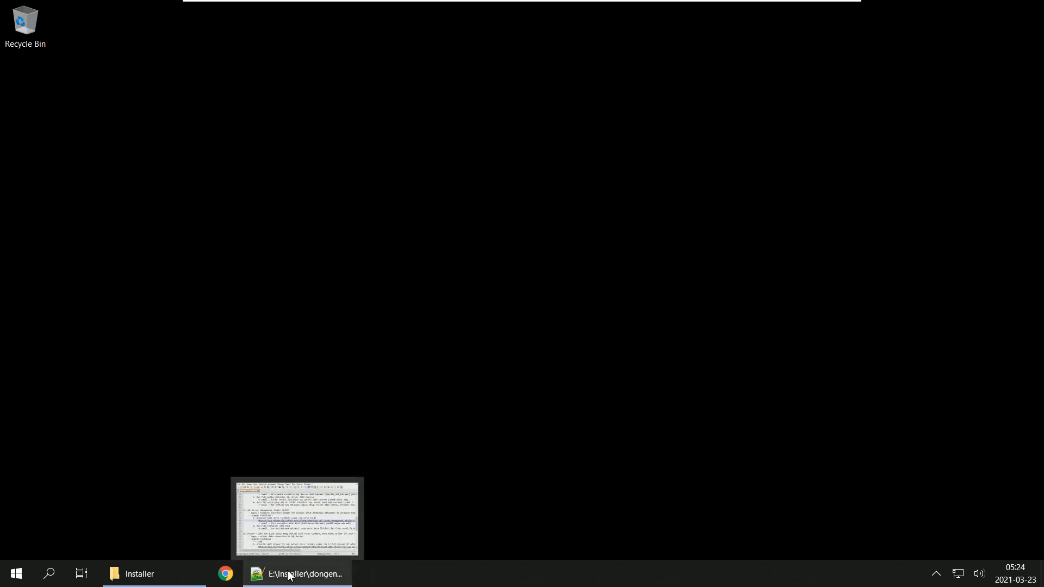
Step: Run SSMS-Setup-ENU.exe from the Installer folder, allow it to make changes, and start installing Management Studio in the default location
click(155, 584)
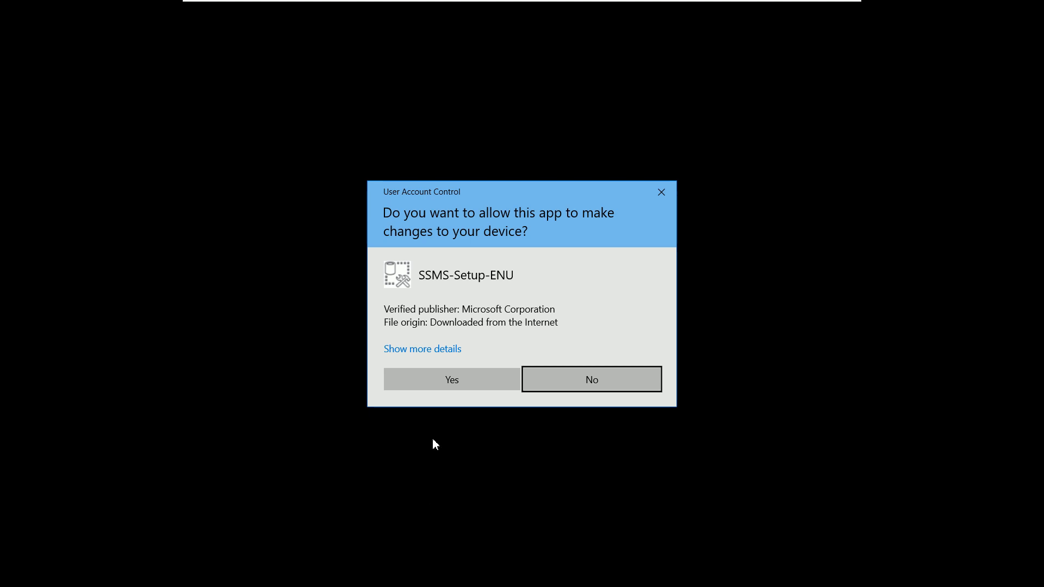
click(451, 387)
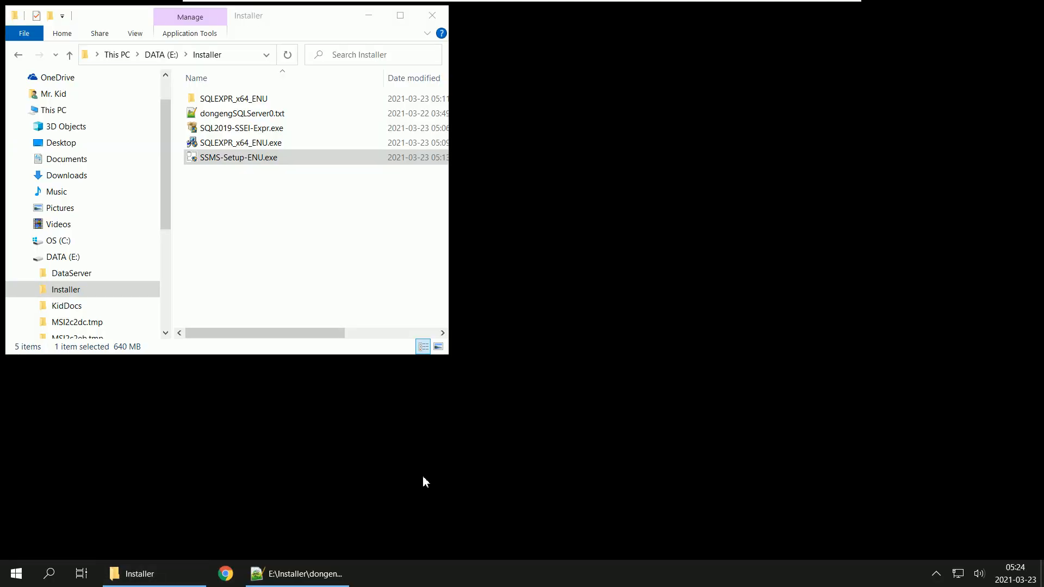
click(368, 15)
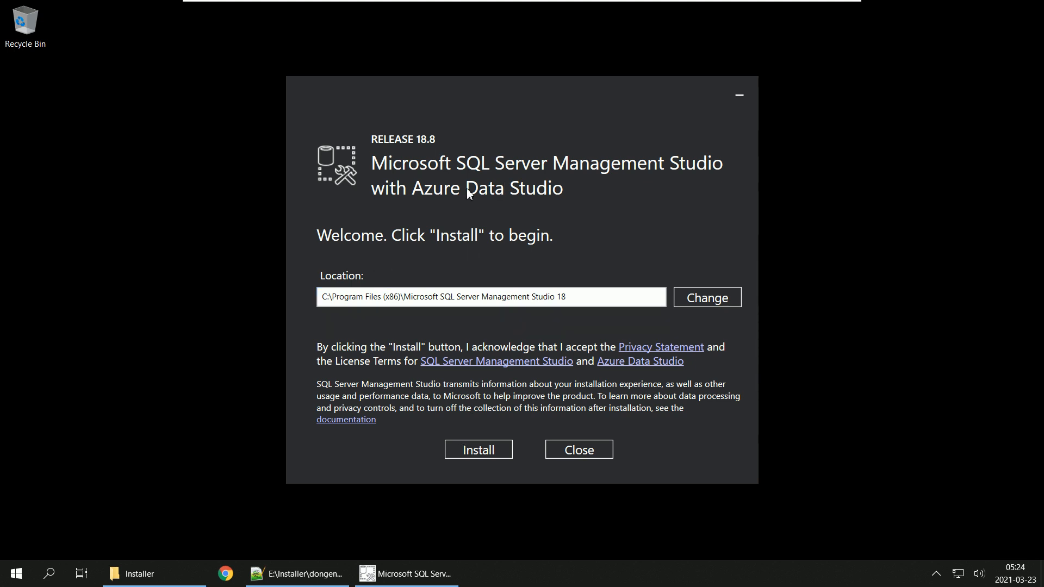
click(482, 451)
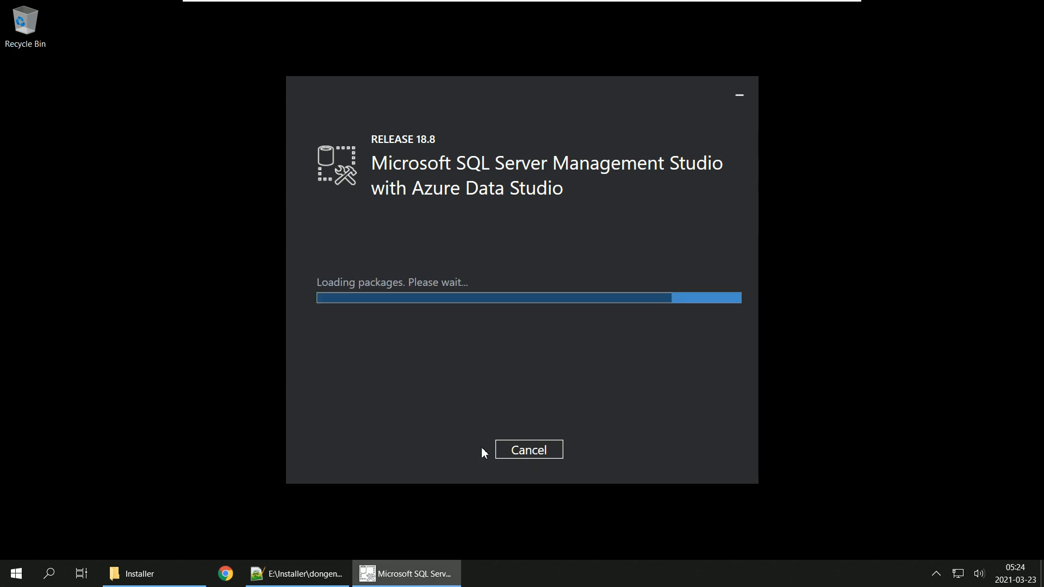
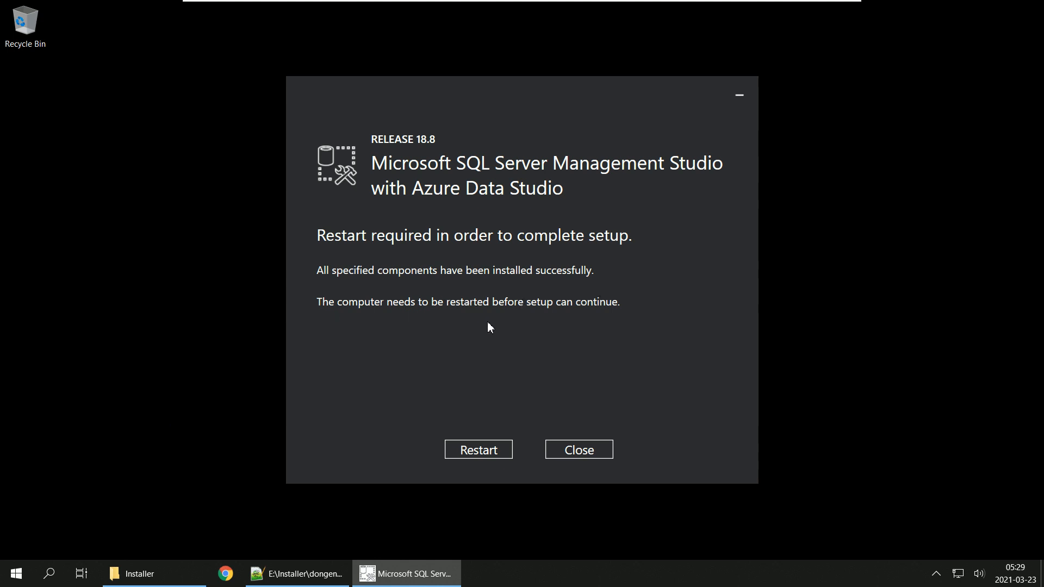
Step: Restart the computer to complete the Management Studio setup and sign back in to Windows with the account password
click(476, 450)
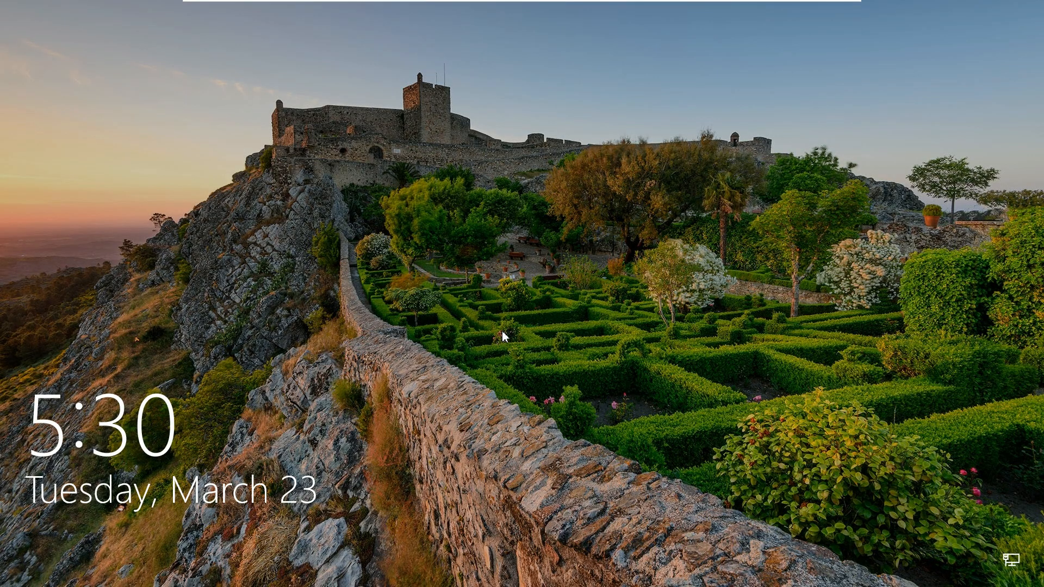
click(502, 332)
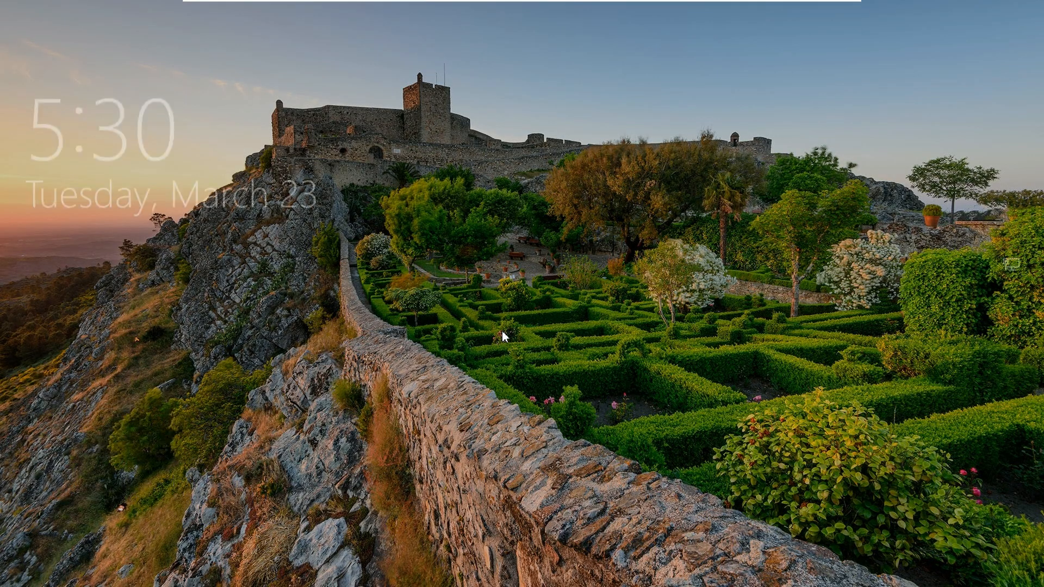
text(•••••••)
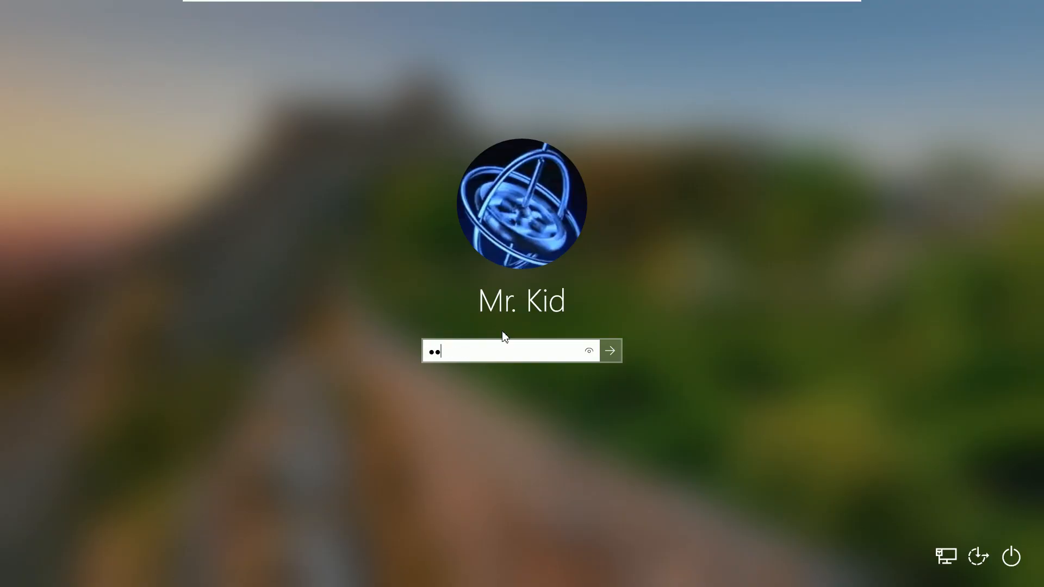
text(•)
key(Return)
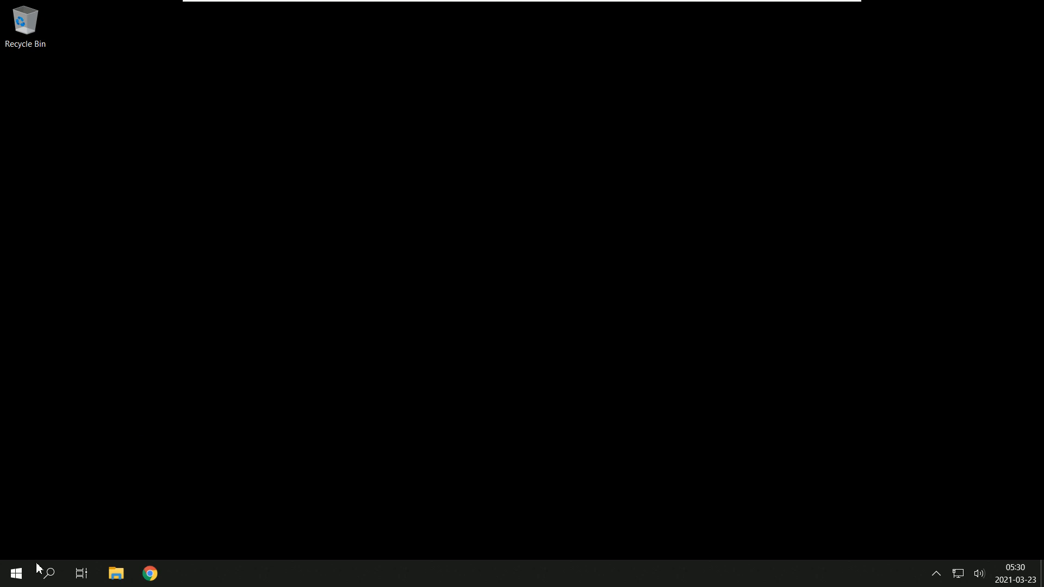
Step: Move the SQL Server 2019 Configuration Manager tile into a new group below the existing Start tiles
click(16, 572)
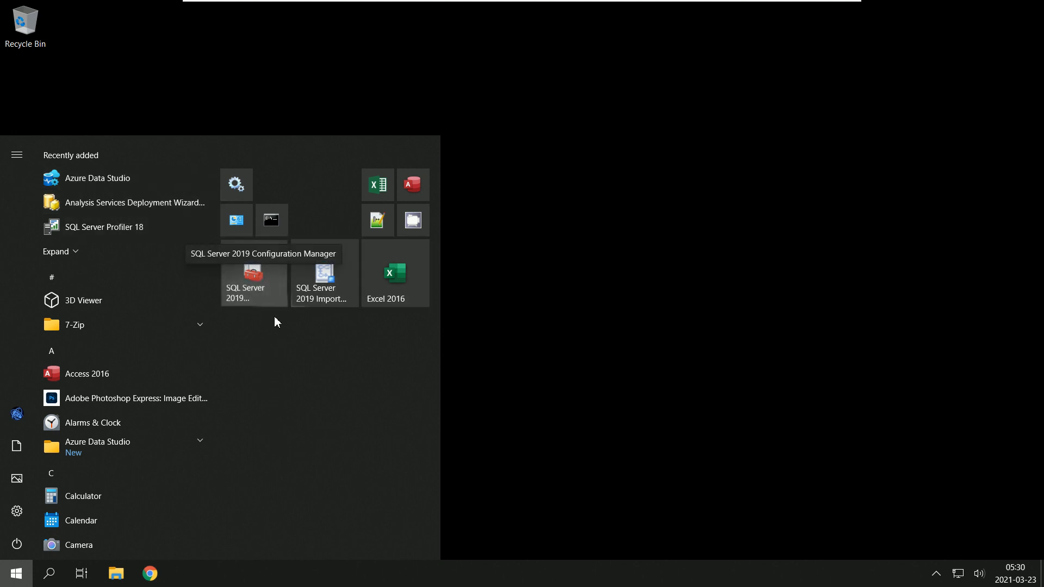
drag(267, 278, 271, 381)
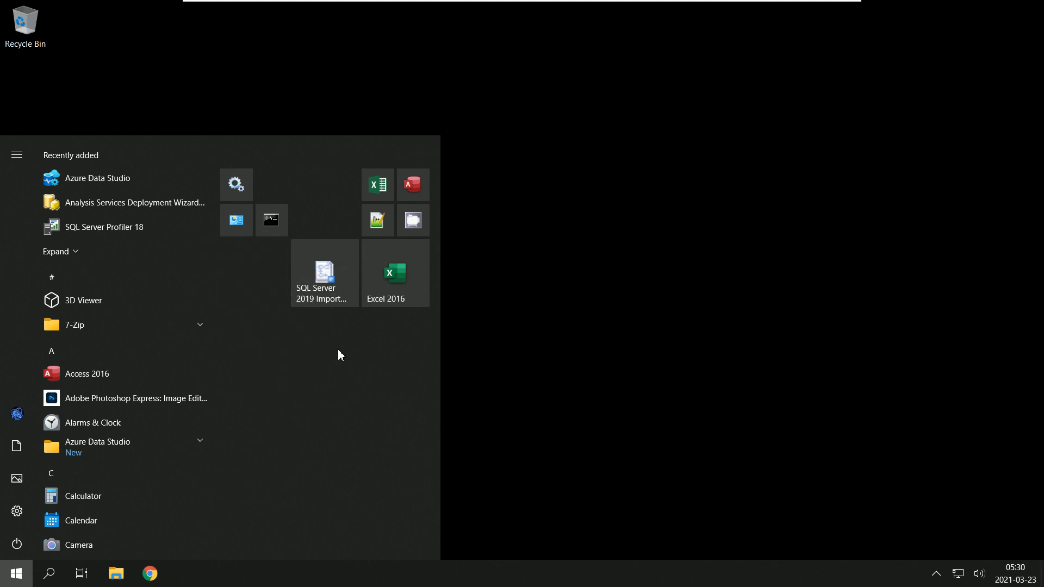
click(334, 272)
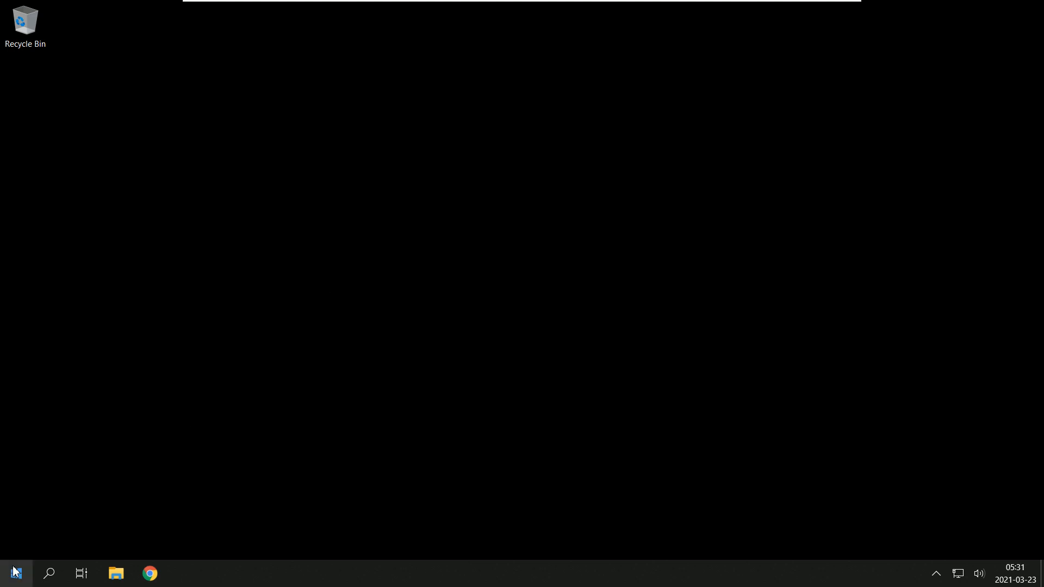
key(super)
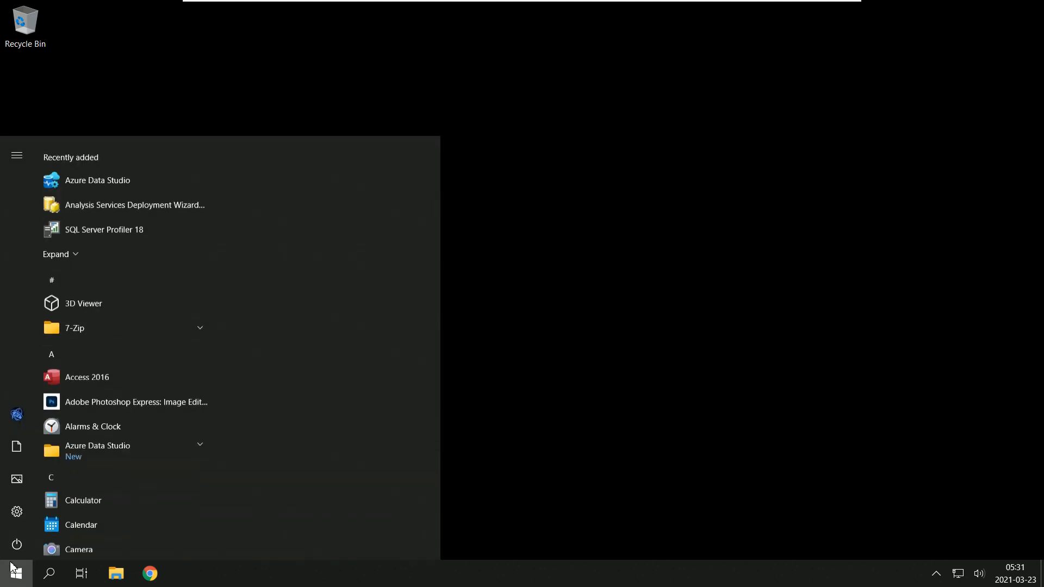
drag(268, 281, 288, 399)
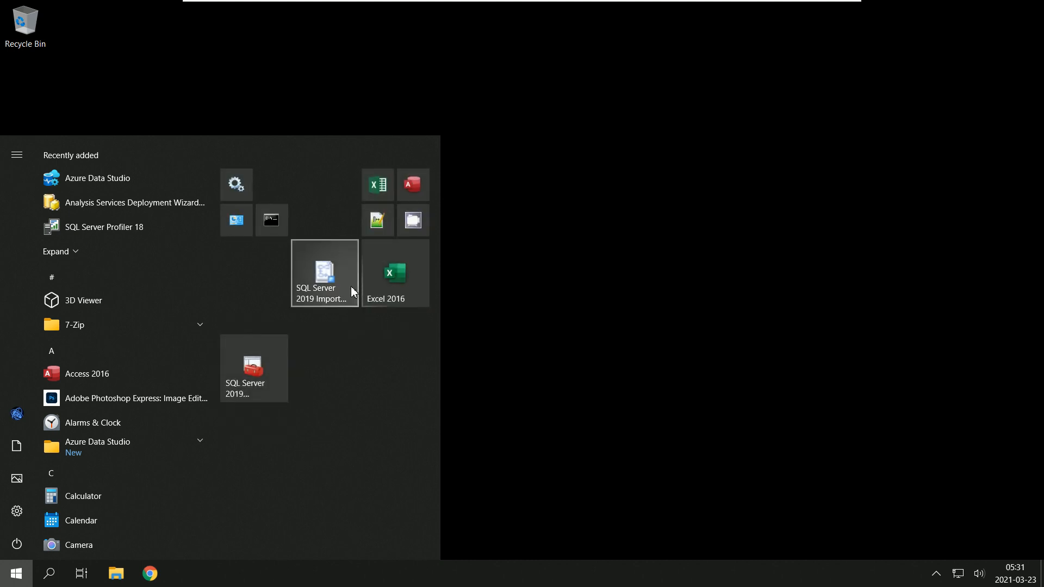
Step: Try to rearrange the Import and Export Data and Configuration Manager tiles in the lower Start group
drag(348, 282, 347, 386)
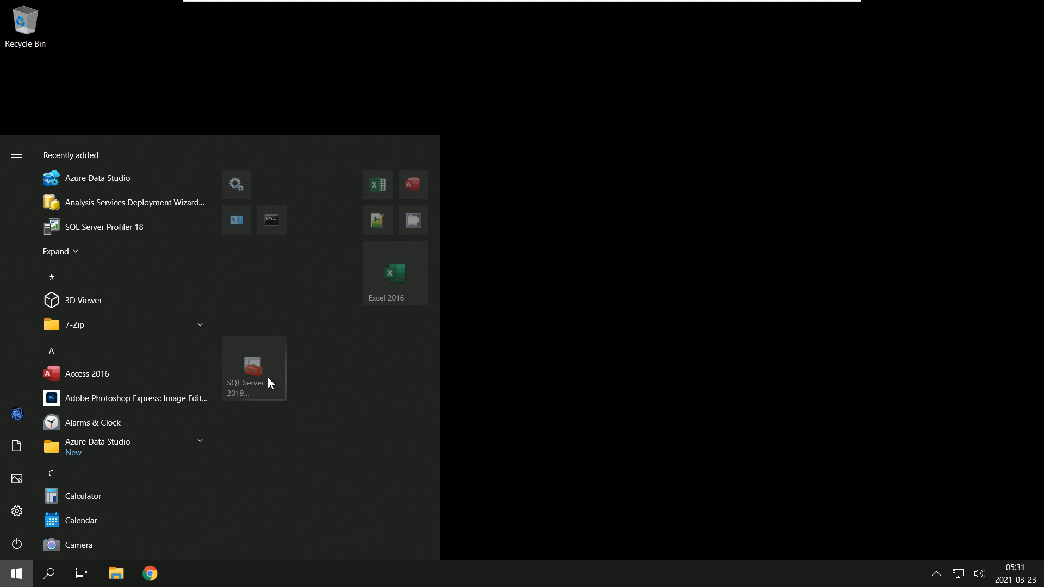
click(268, 382)
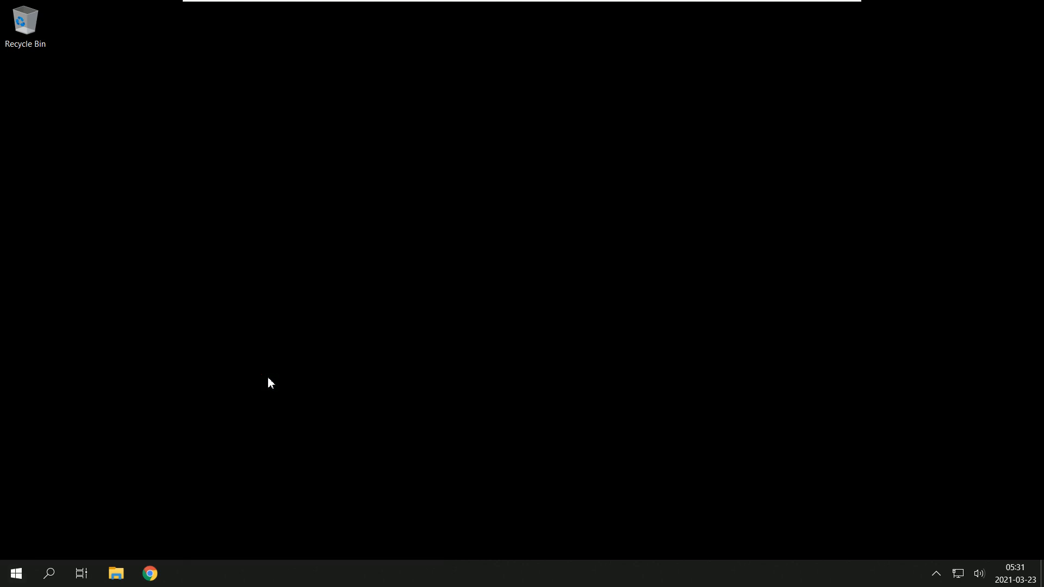
click(18, 577)
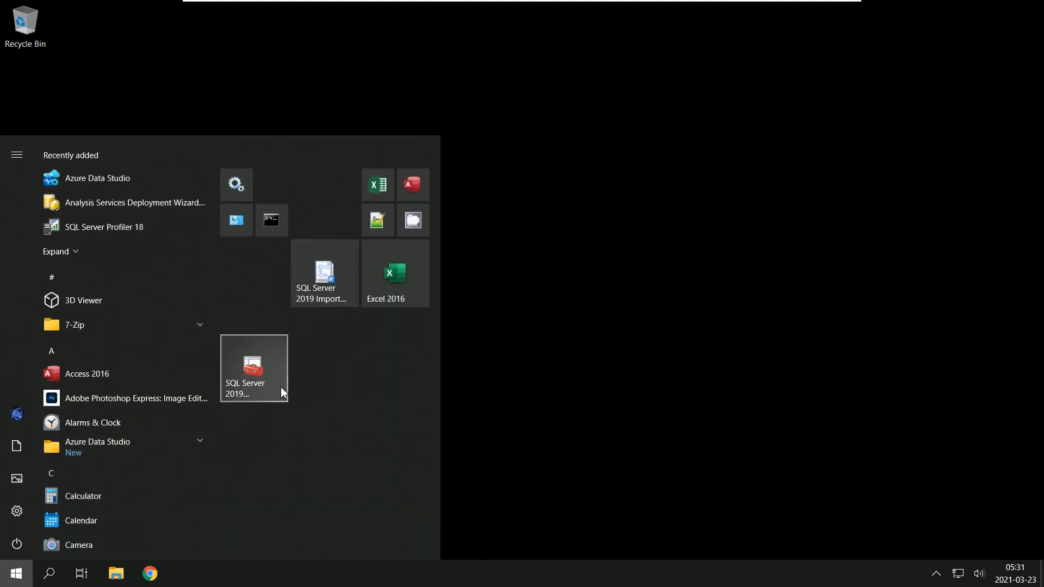
drag(327, 287, 328, 386)
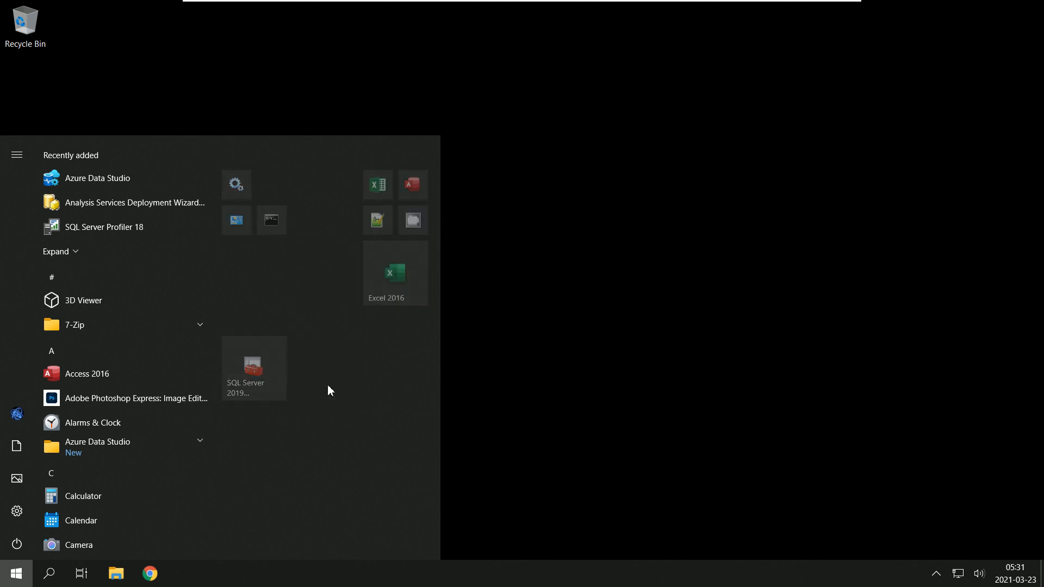
click(263, 367)
click(15, 581)
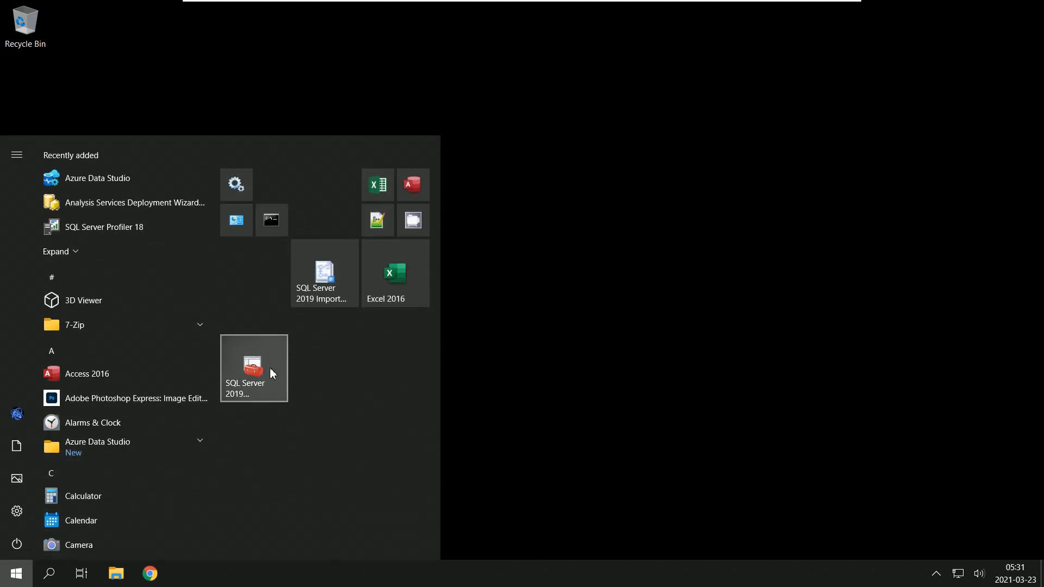
drag(269, 368, 415, 422)
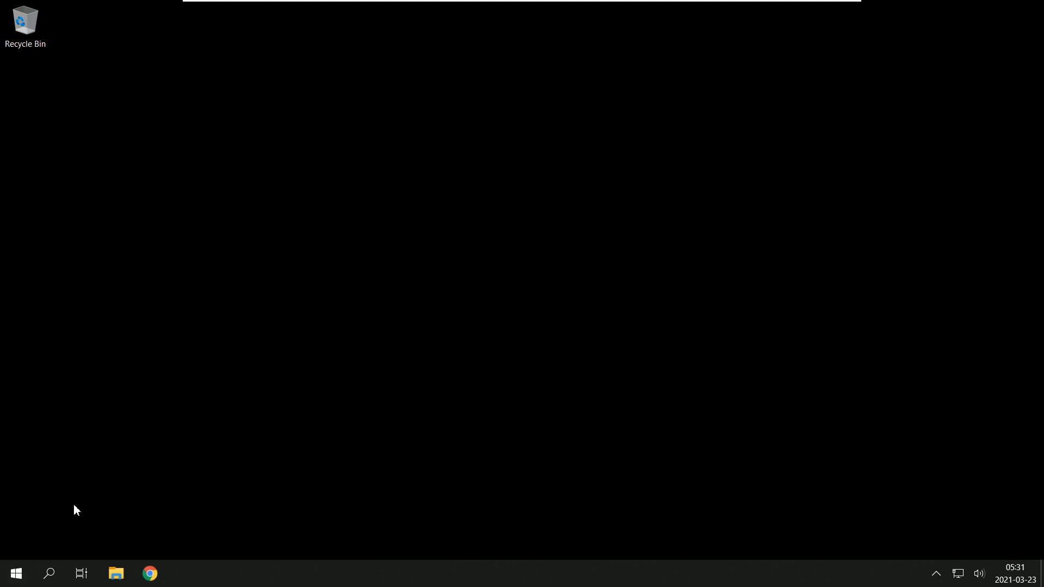
Step: Pin Microsoft SQL Server Management Studio 18 to Start and place the SQL Server 2019 Import and Export Data tile beside it
click(18, 579)
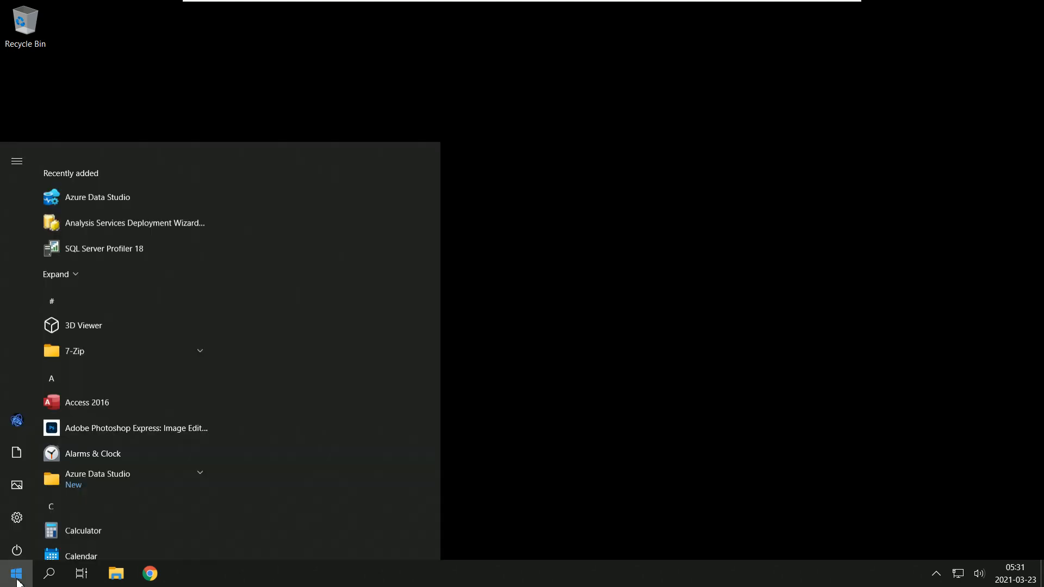
click(17, 582)
click(17, 581)
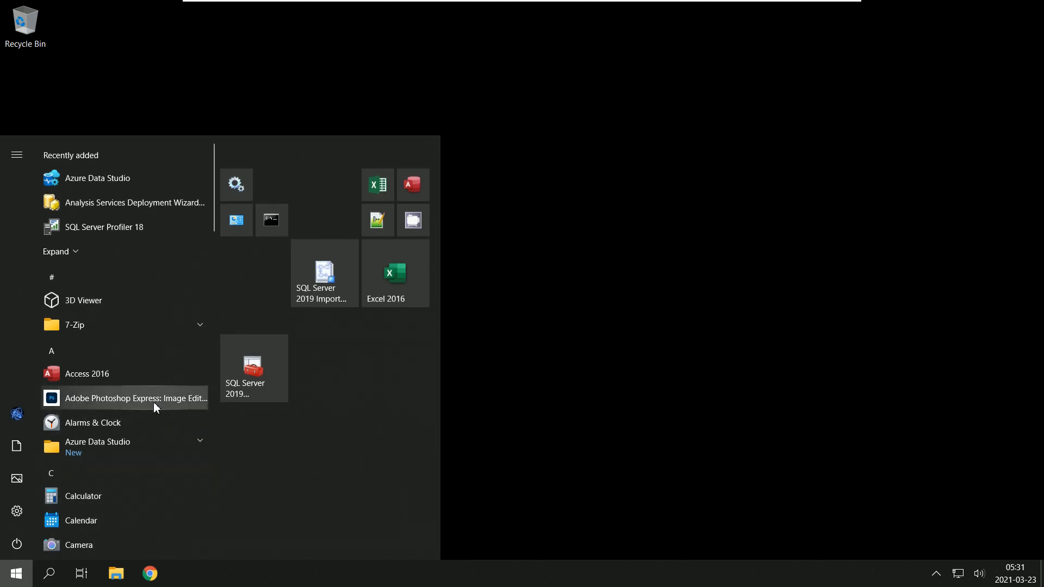
scroll(165, 374, down, 12)
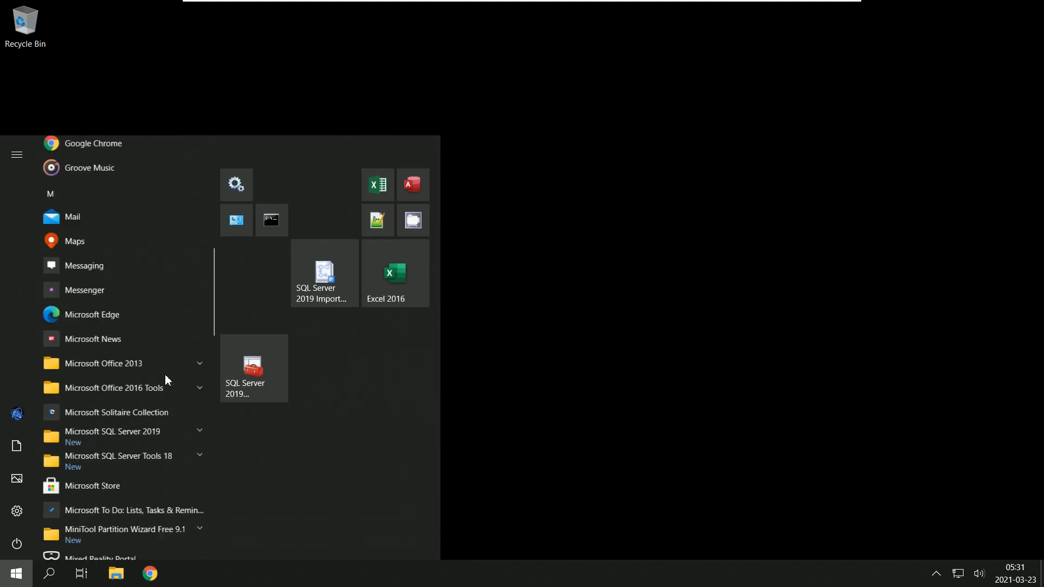
click(201, 266)
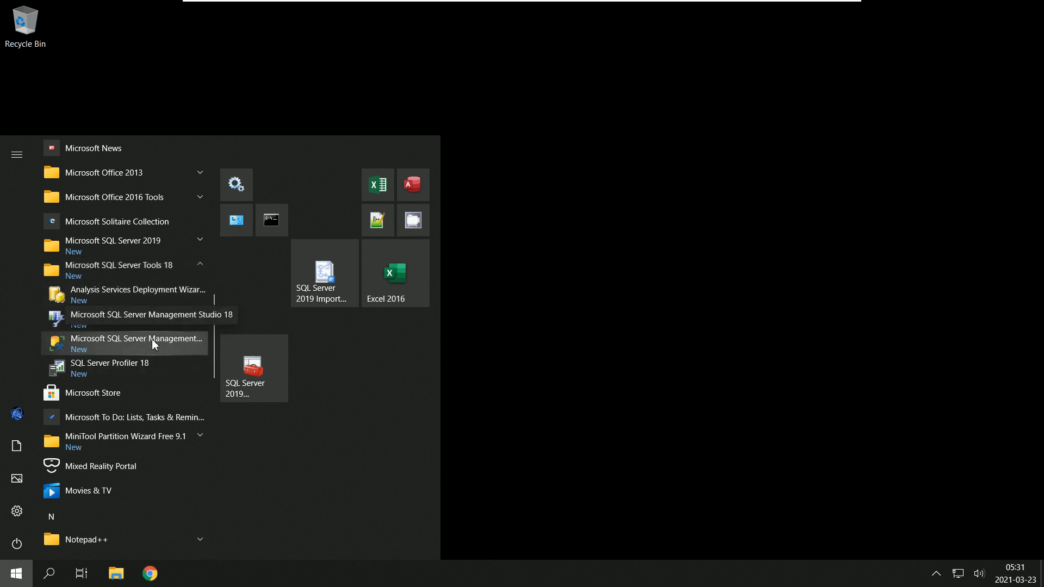
right_click(152, 343)
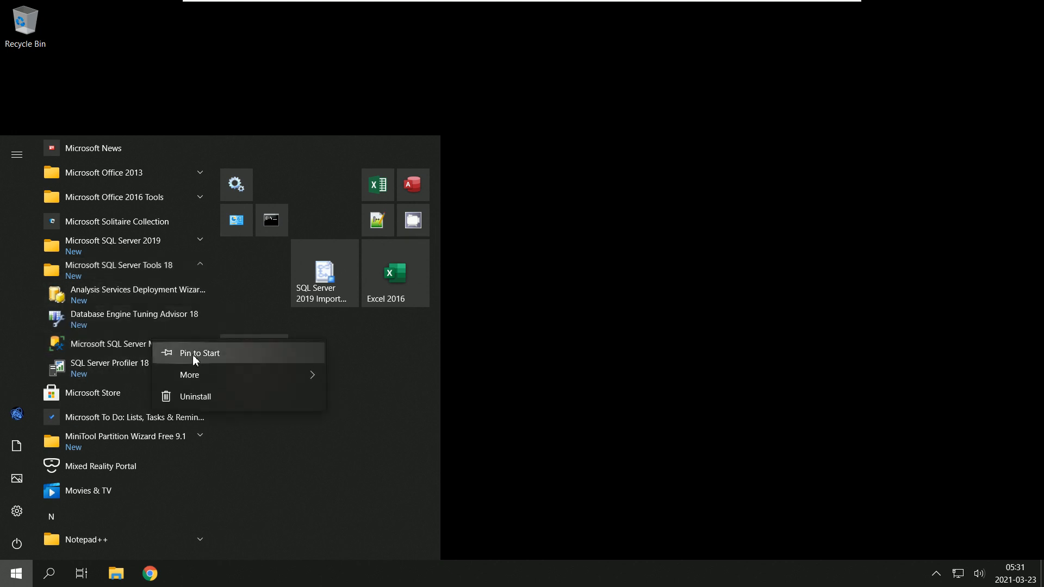
click(206, 354)
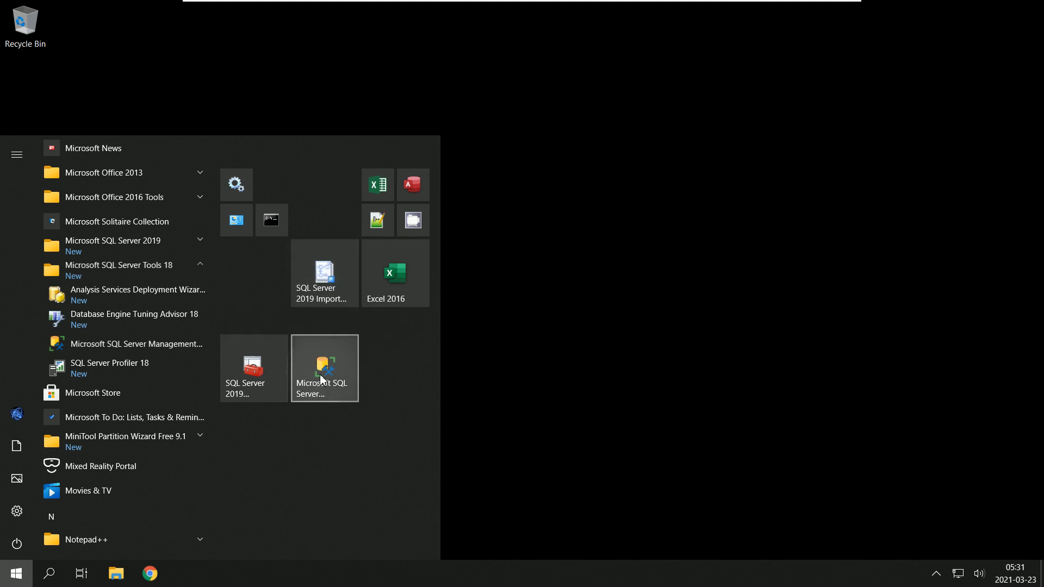
drag(332, 272, 401, 370)
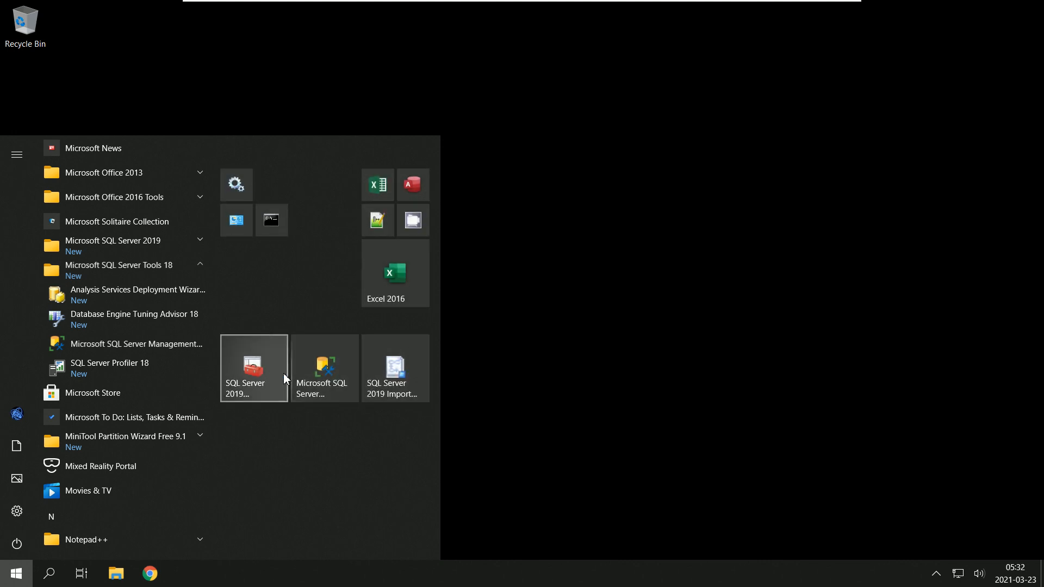
Step: Launch Microsoft SQL Server Management Studio 18 and review the server types, keeping Database Engine selected
click(332, 371)
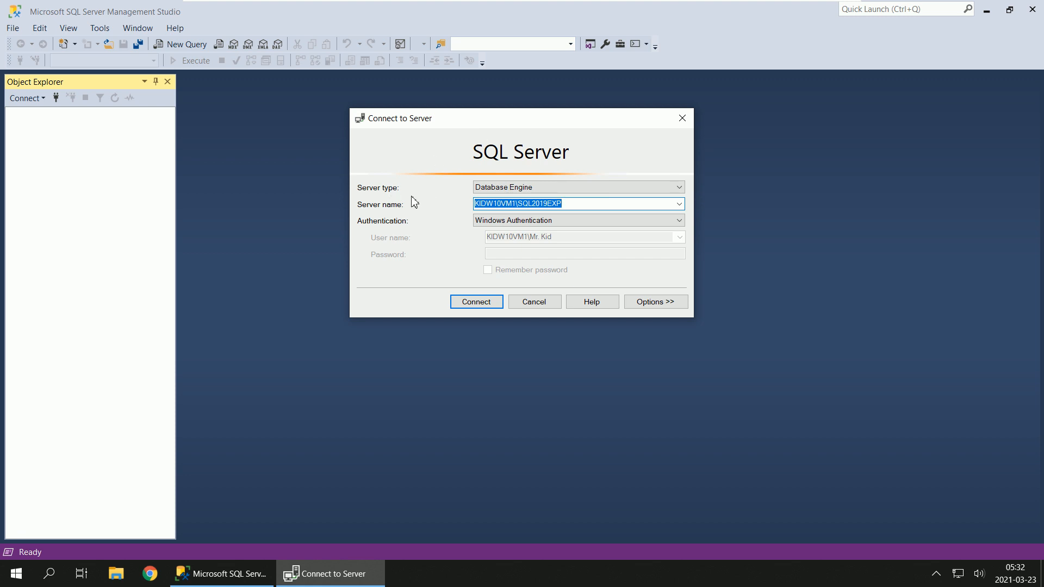
click(560, 188)
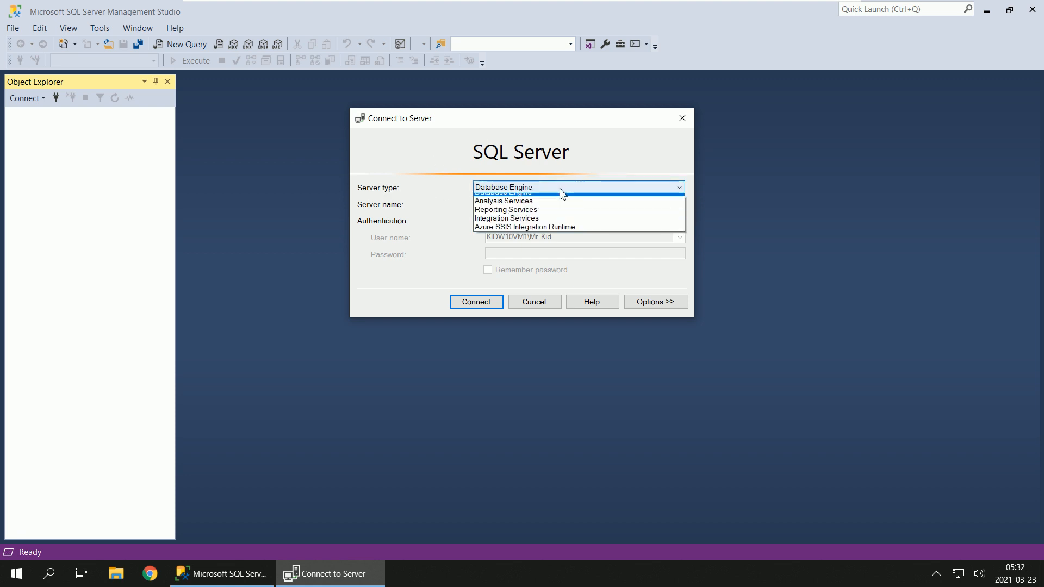
click(560, 189)
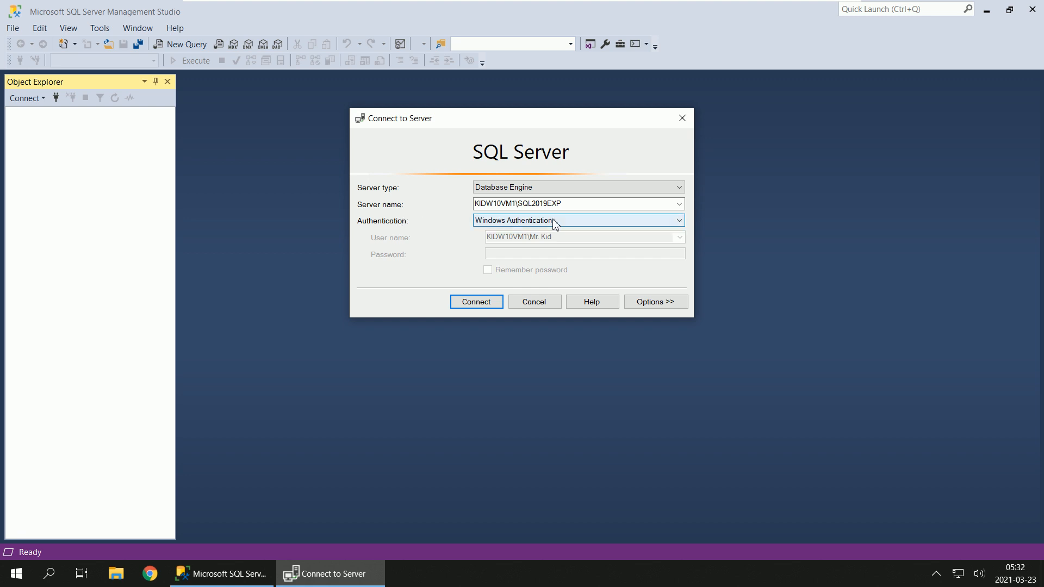
Step: Try SQL Server Authentication with the login sa for the server connection
click(618, 223)
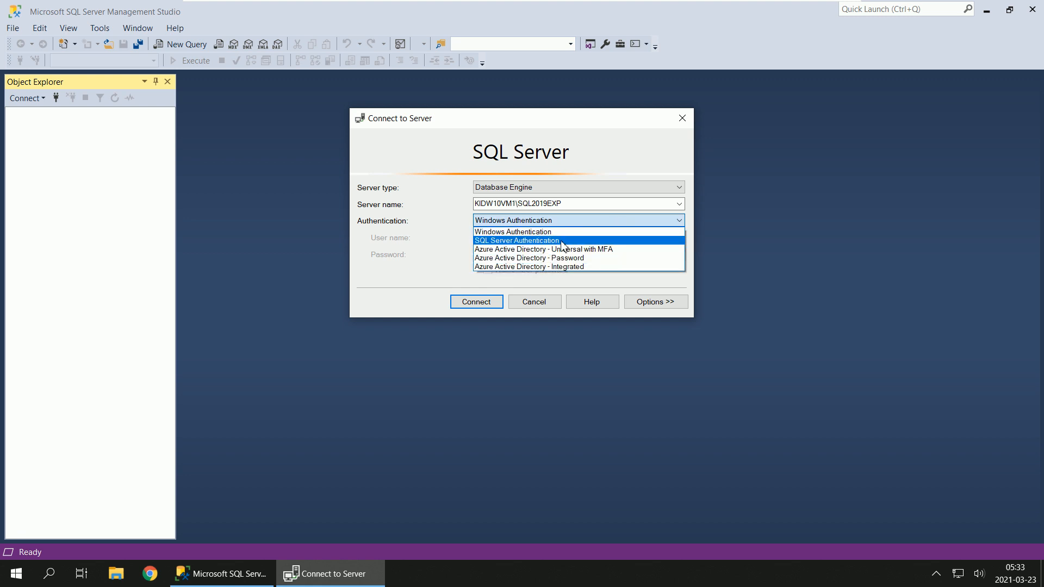
click(562, 241)
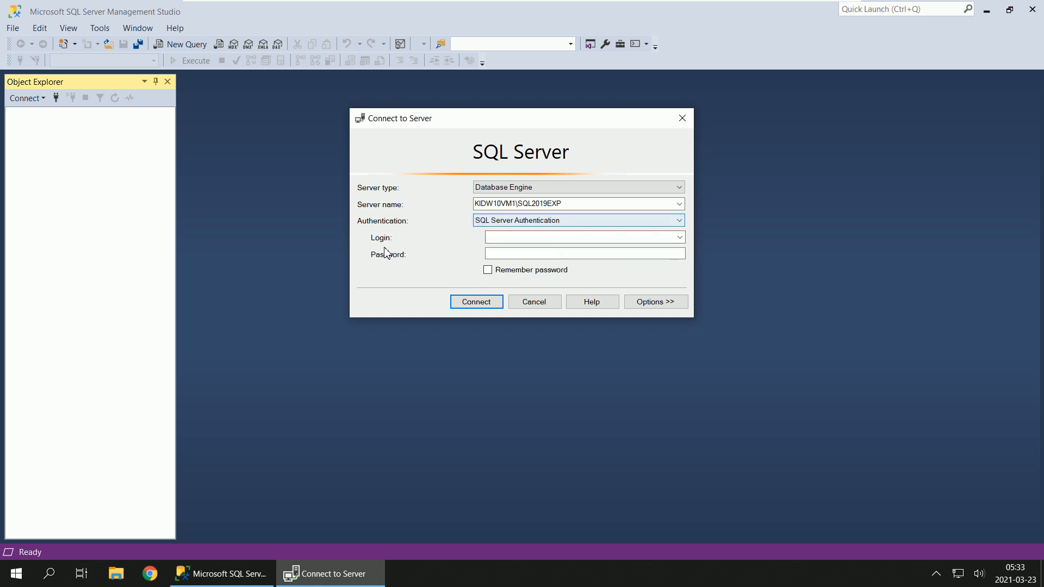
click(527, 237)
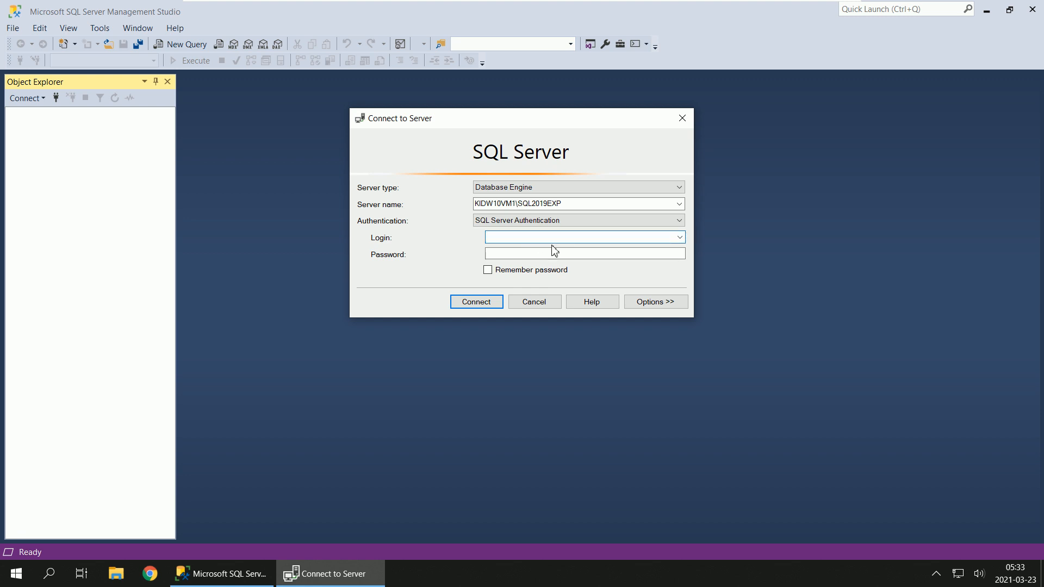
double_click(505, 241)
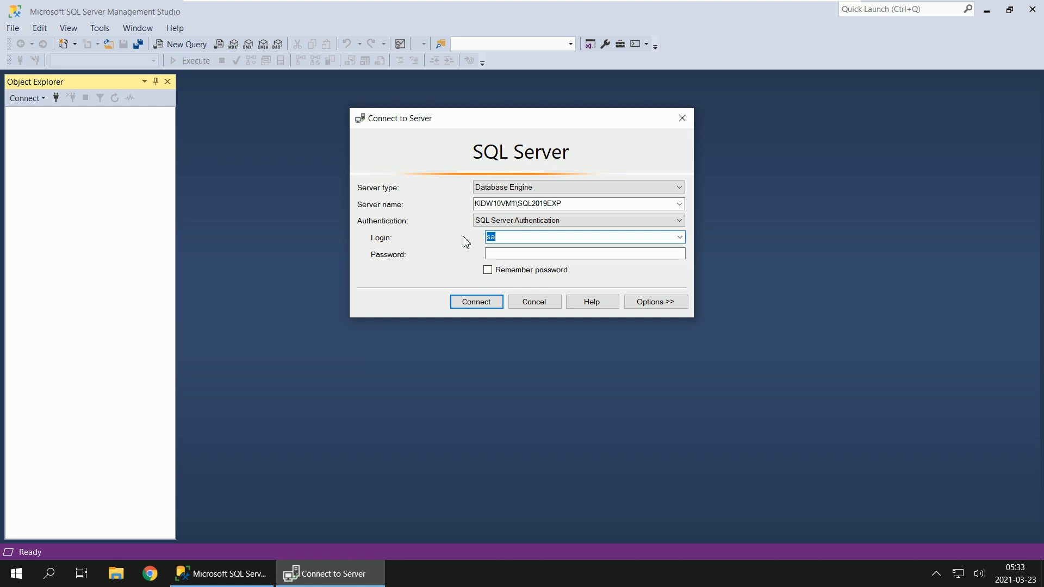
Step: Set the authentication back to Windows Authentication and connect to KIDW10VM1\SQL2019EXP
click(538, 223)
click(522, 233)
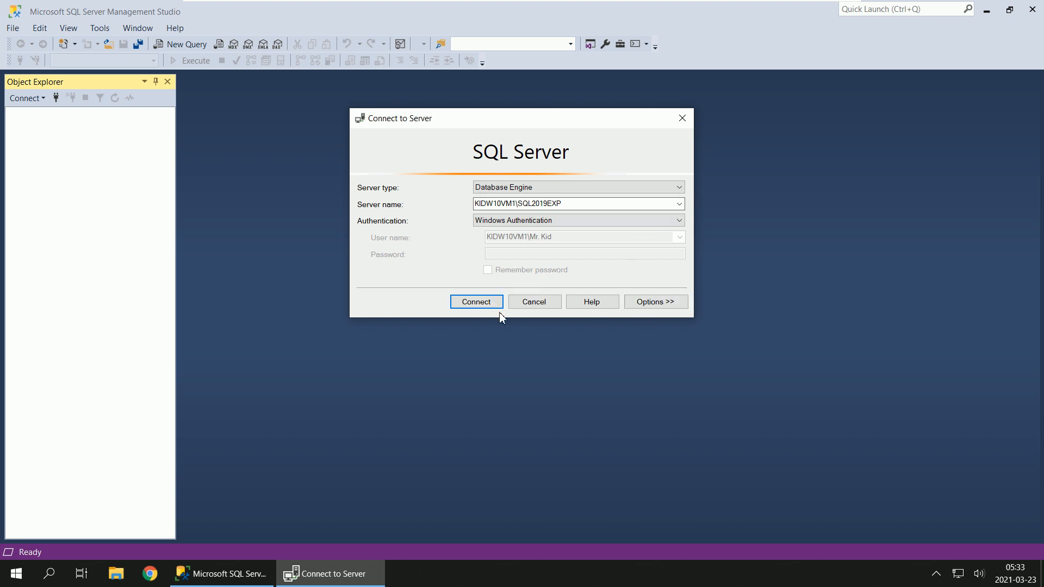
click(458, 307)
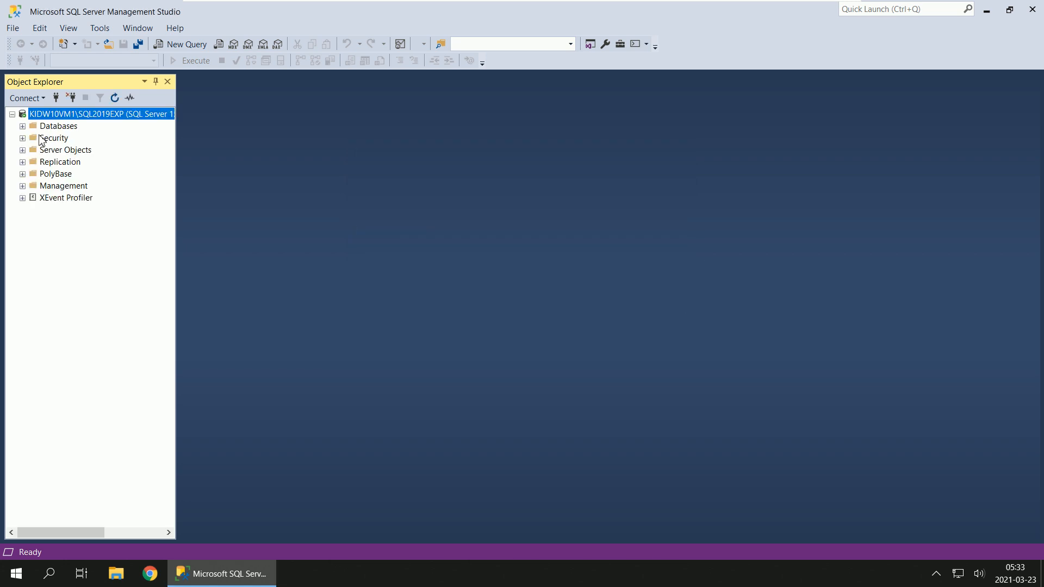
Step: Expand the Databases, Security and Server Objects folders of the connected instance to examine their contents
click(22, 126)
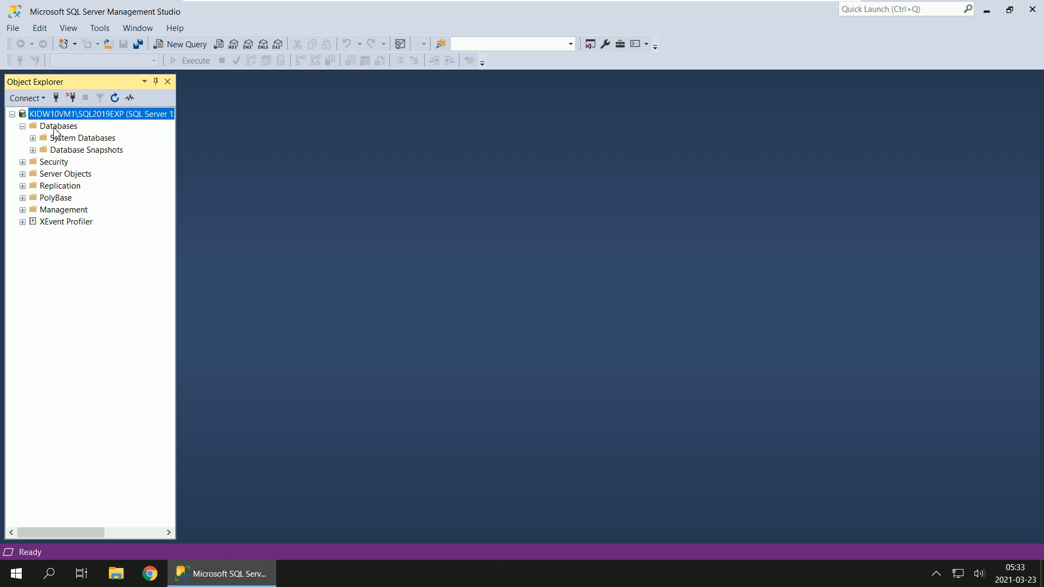
click(23, 162)
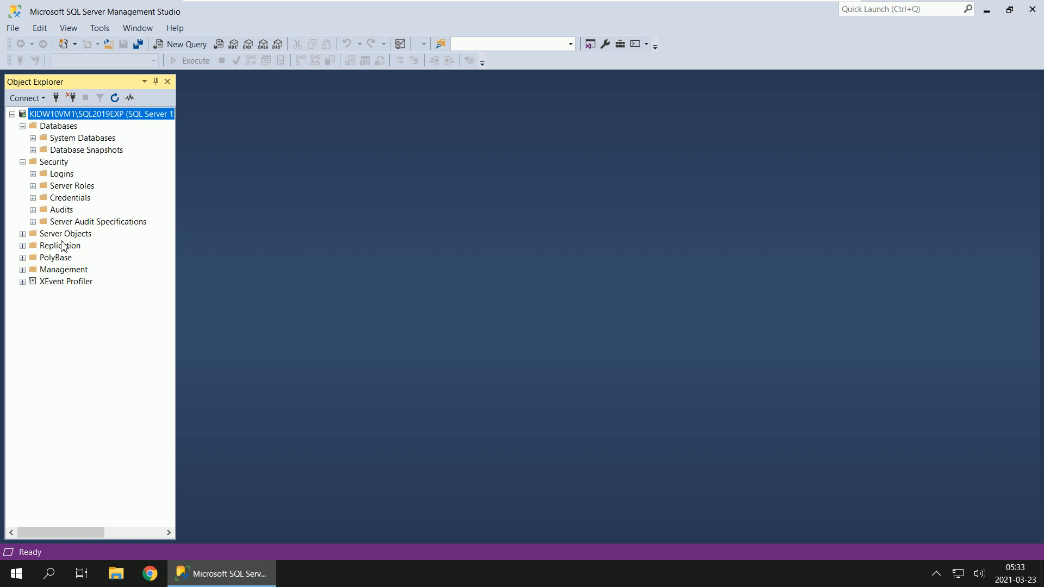
click(22, 234)
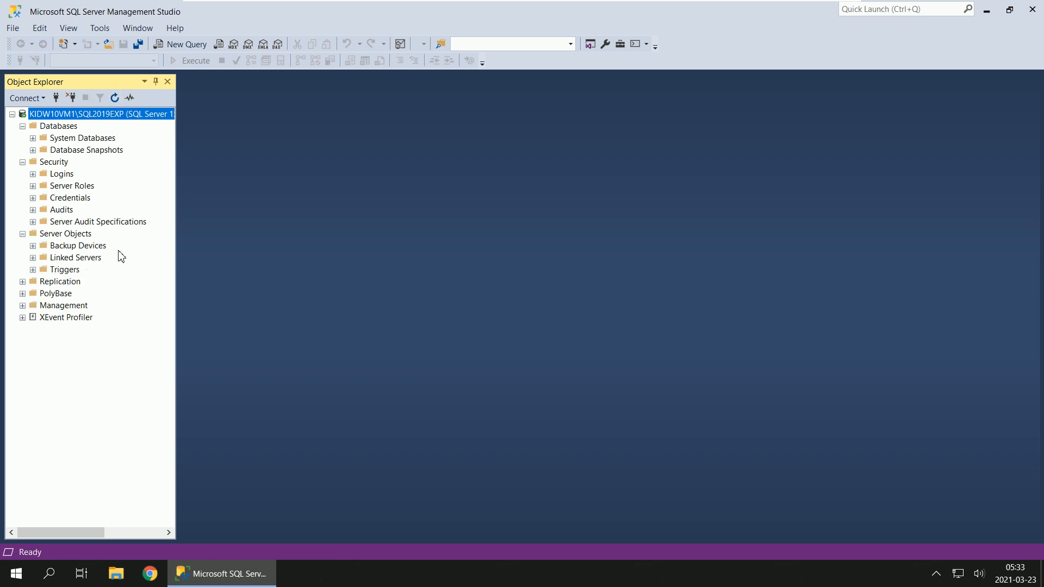
Step: Collapse the Server Objects, Security and Databases folders of the connected instance
click(22, 162)
click(22, 174)
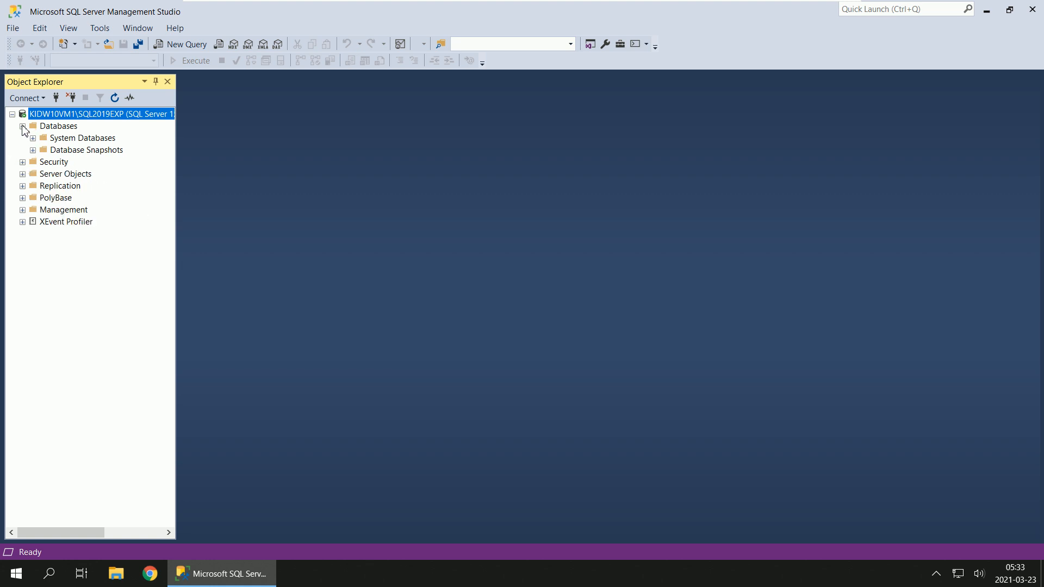
click(22, 126)
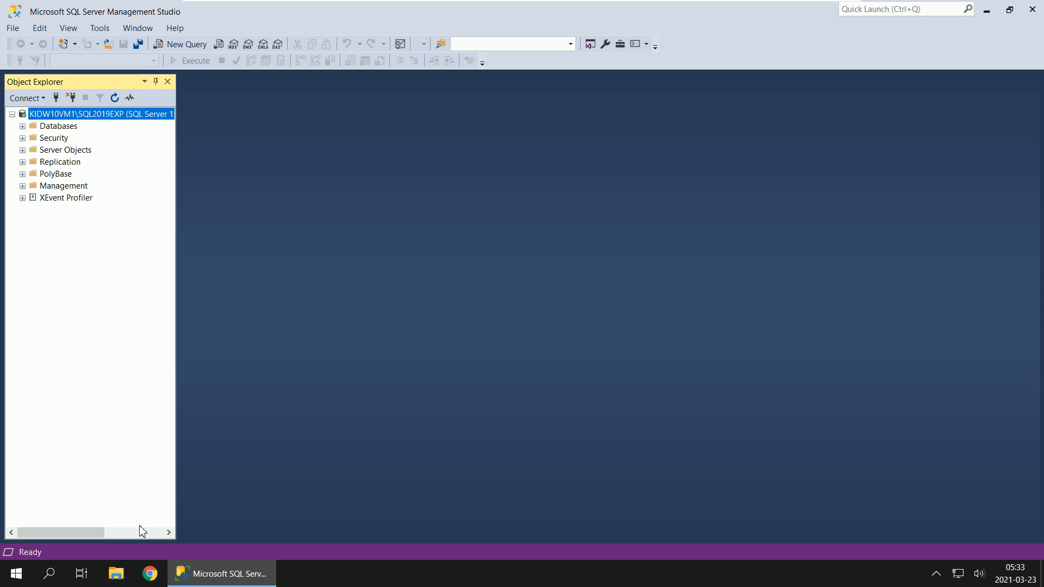
Step: Switch to File Explorer and open the instance's data folder E:\DataServer\MSSQL15.SQL2019EXP\MSSQL
click(116, 575)
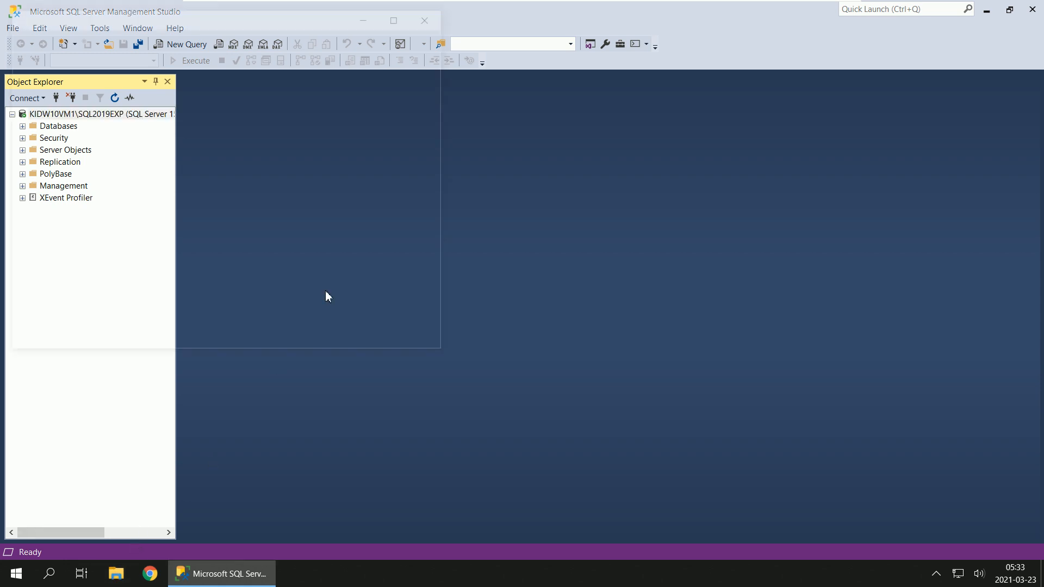
double_click(299, 177)
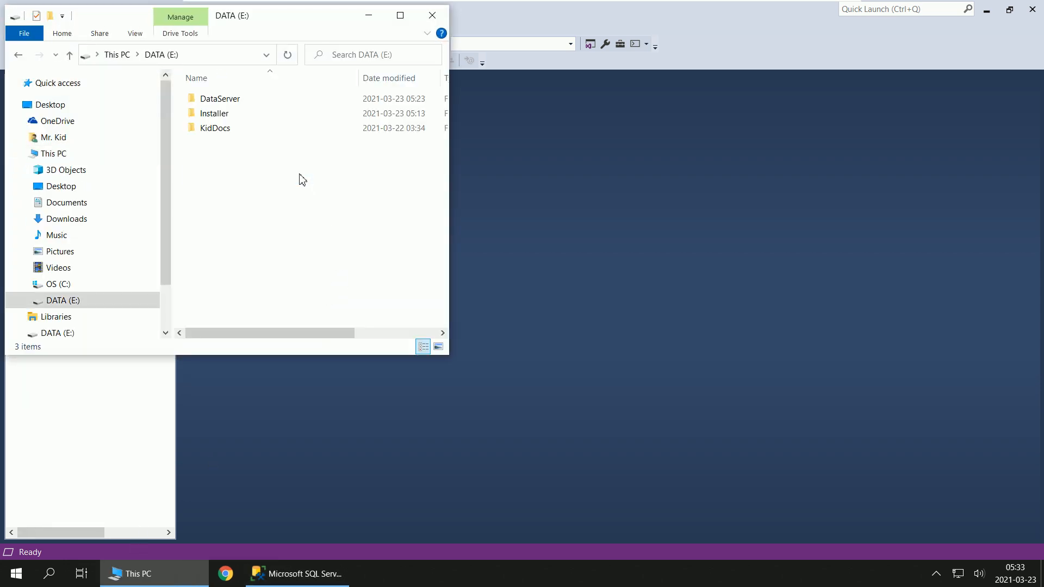
double_click(262, 112)
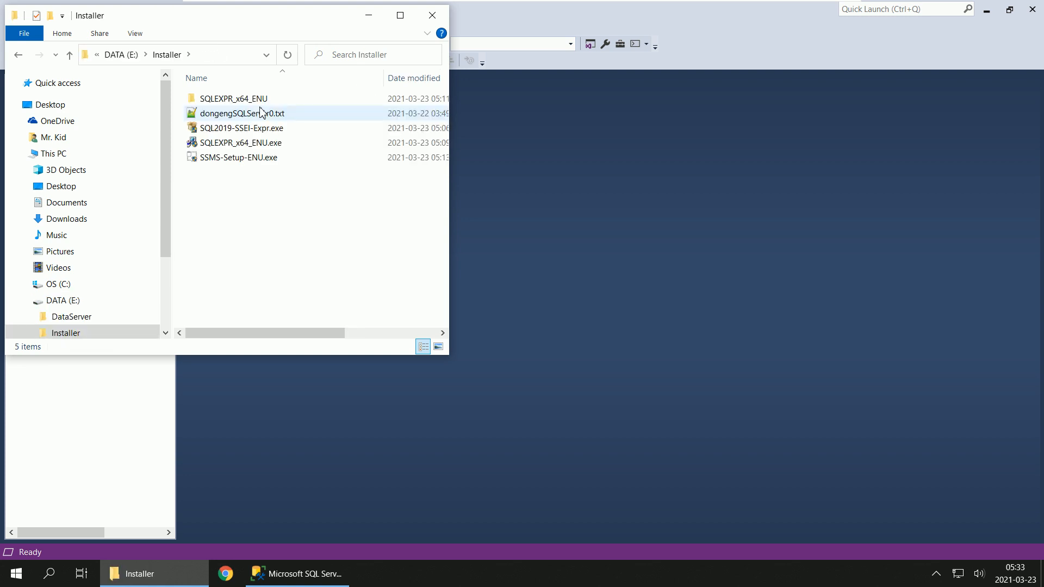
click(118, 316)
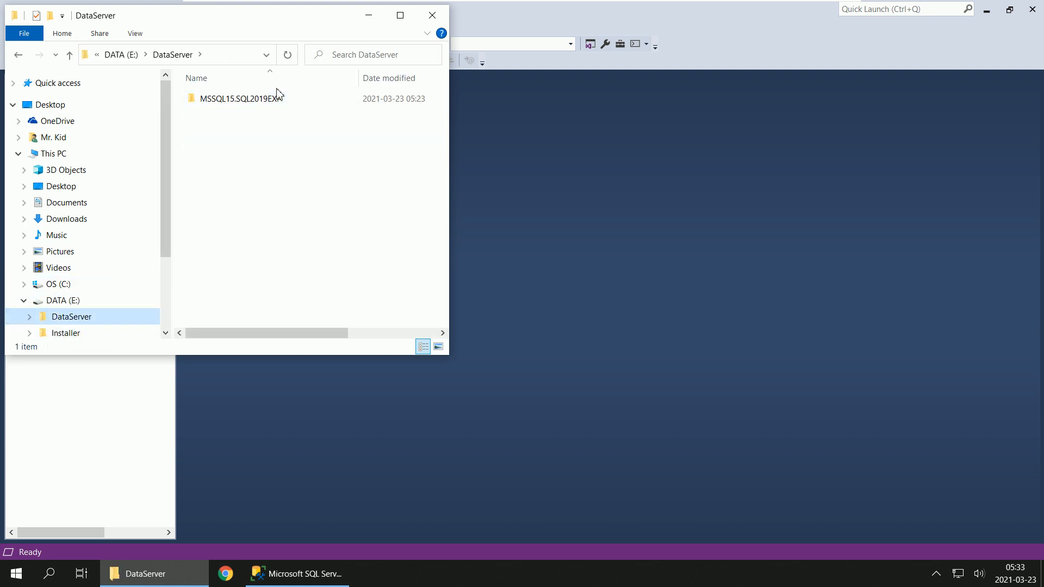
double_click(271, 101)
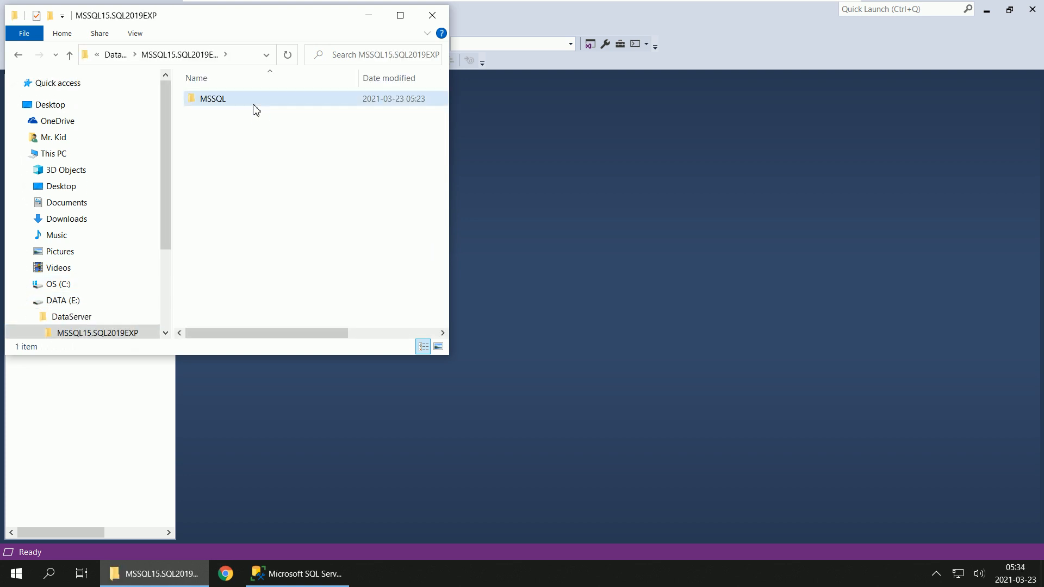
double_click(253, 102)
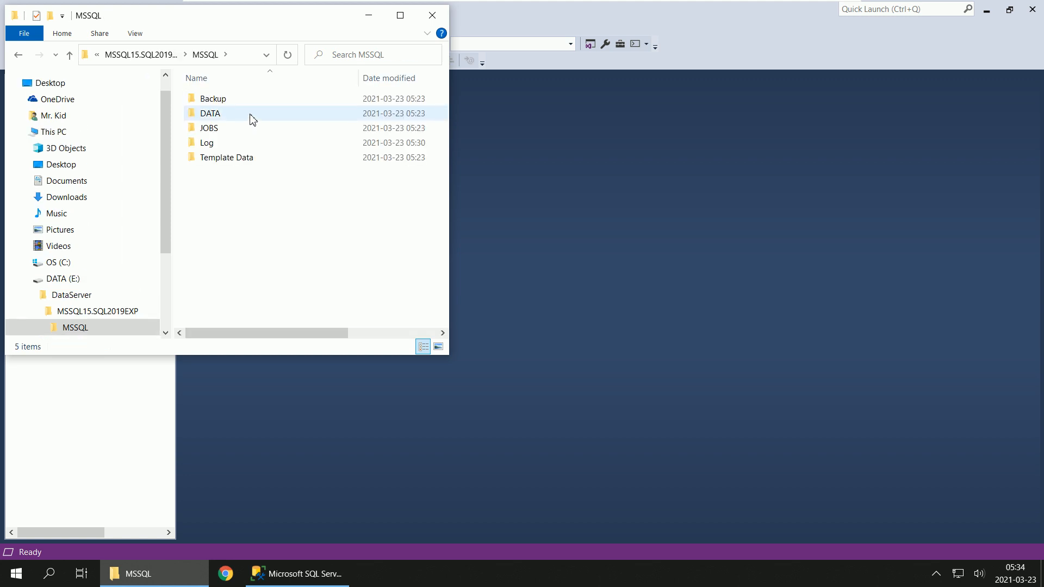
Step: Open the DATA folder, granting permanent access to it, and review the types and sizes of its database files
double_click(253, 116)
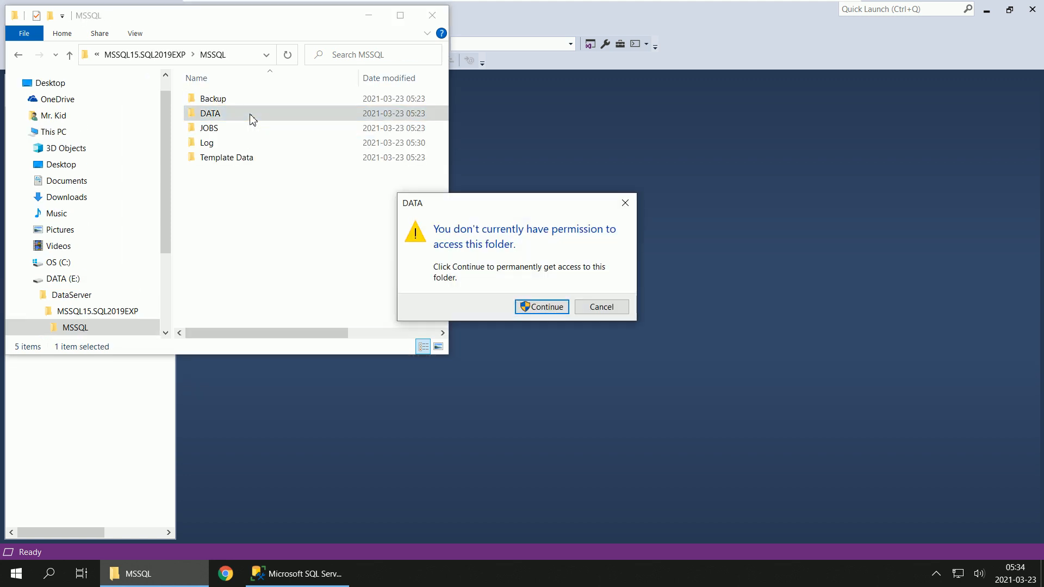
click(542, 308)
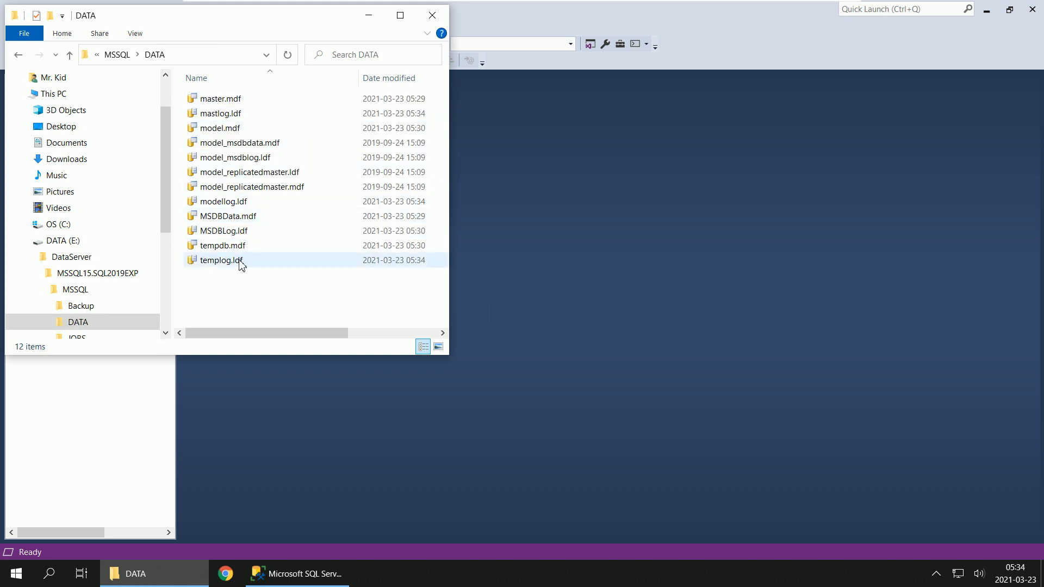
drag(251, 334, 364, 339)
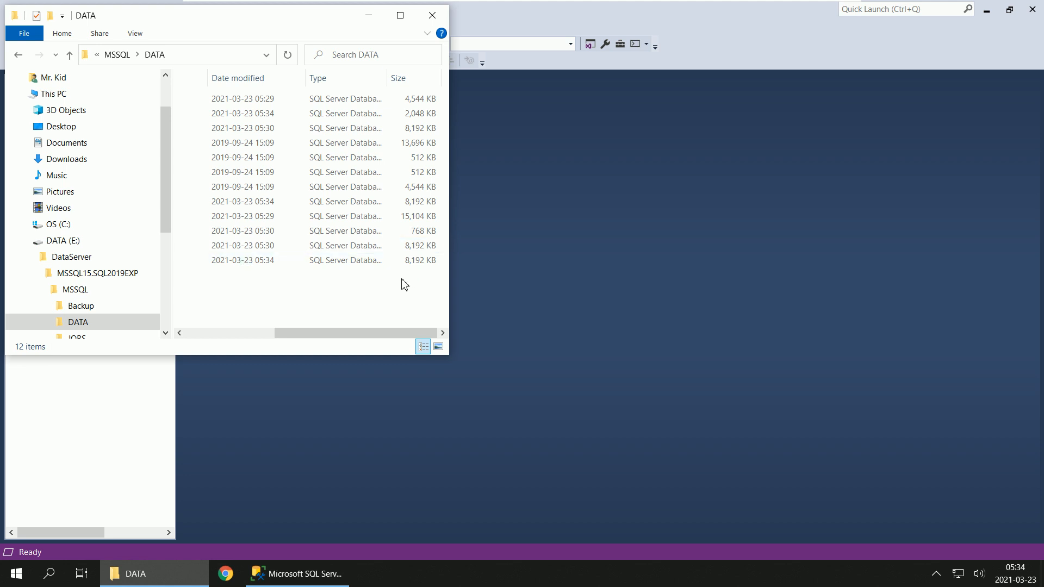
drag(319, 335, 210, 337)
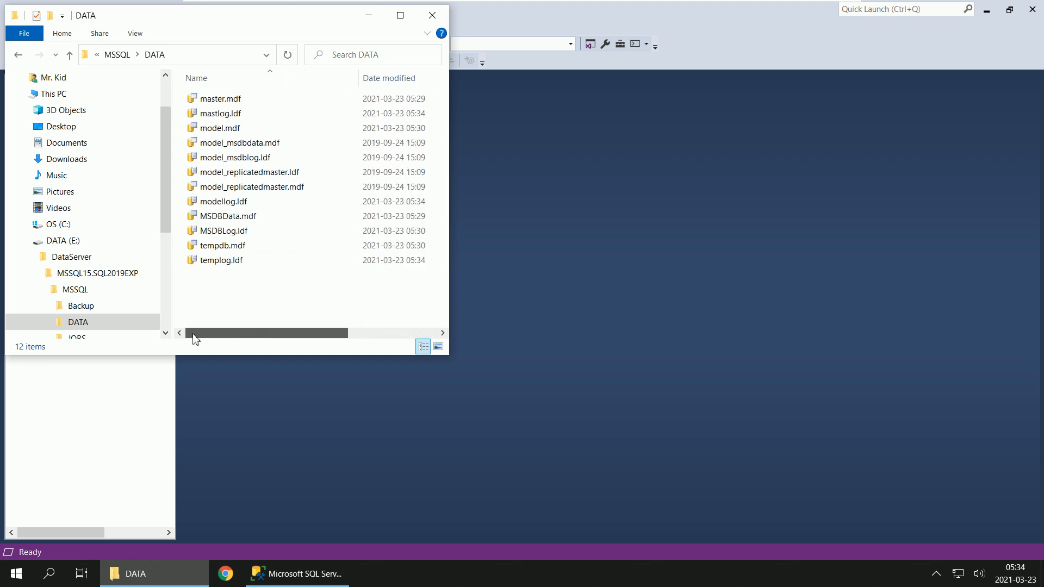
Step: Go back to the DATA (E:) drive and collapse the MSSQL, MSSQL15.SQL2019EXP and DataServer folders in the folder tree
click(71, 242)
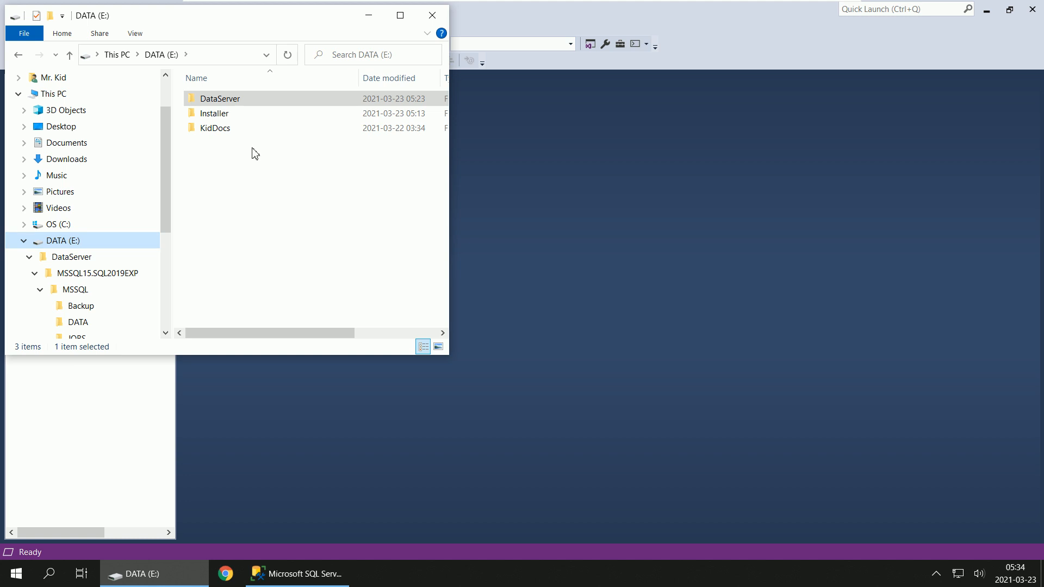
click(40, 288)
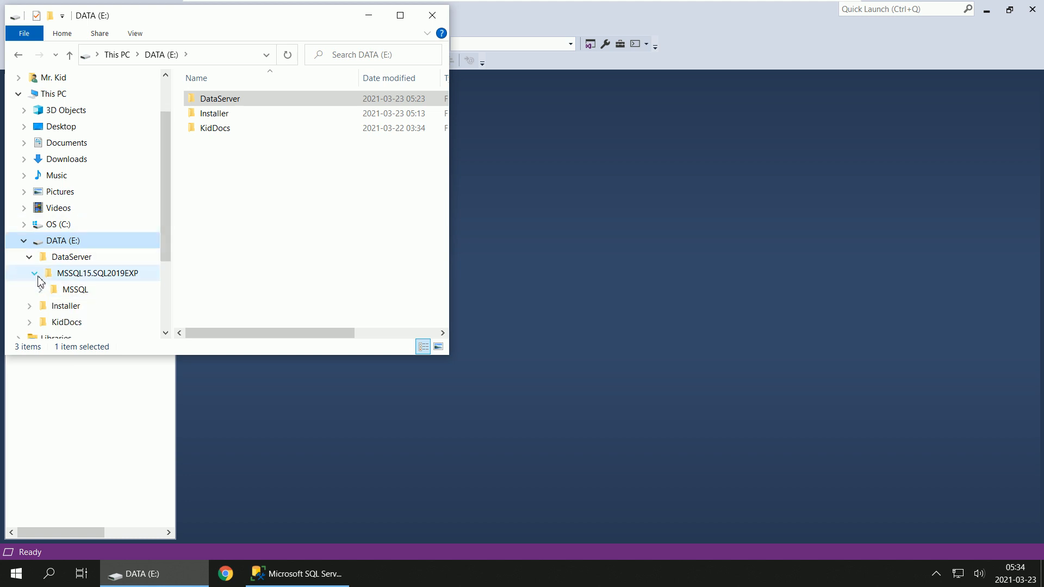
click(35, 273)
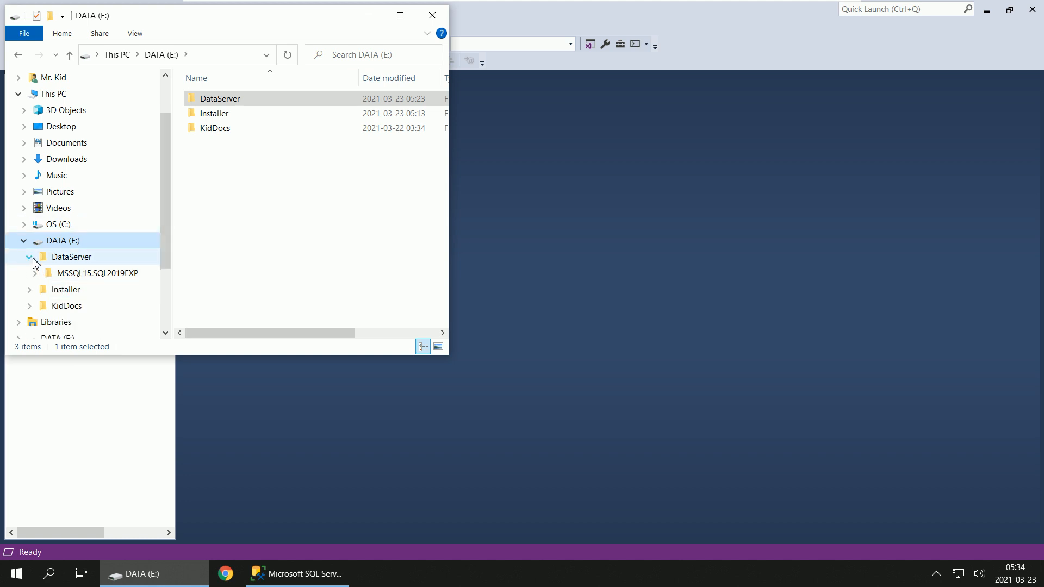
click(29, 257)
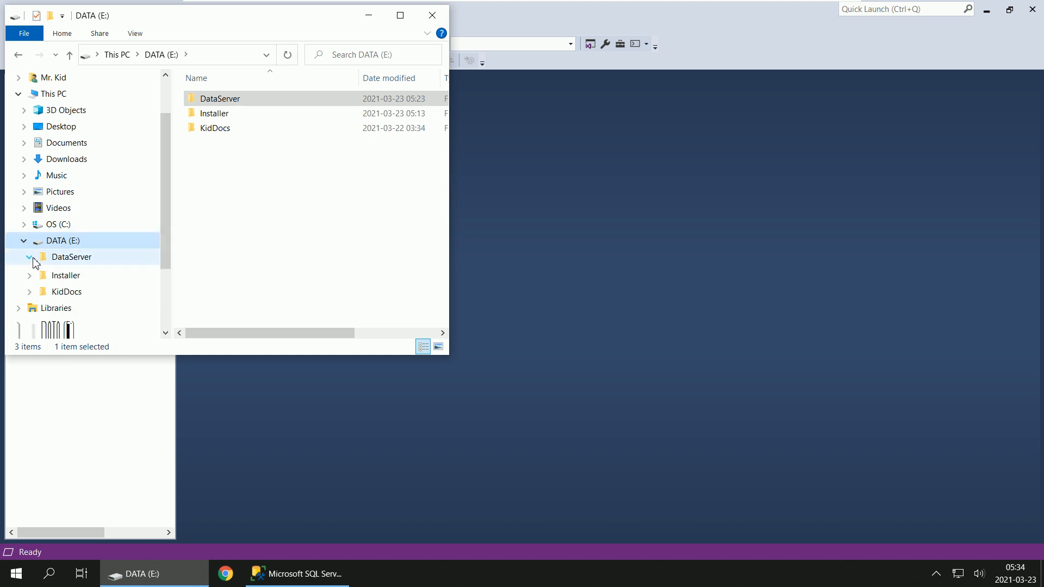
Step: Open dongengSQLServer0.txt from the Installer folder in Notepad++
double_click(274, 115)
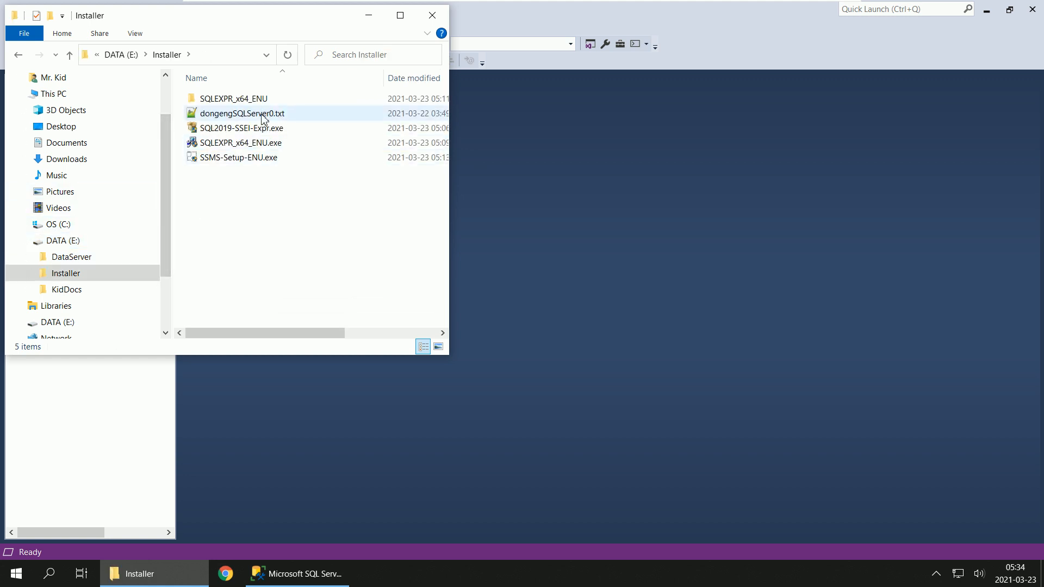
click(263, 119)
double_click(266, 118)
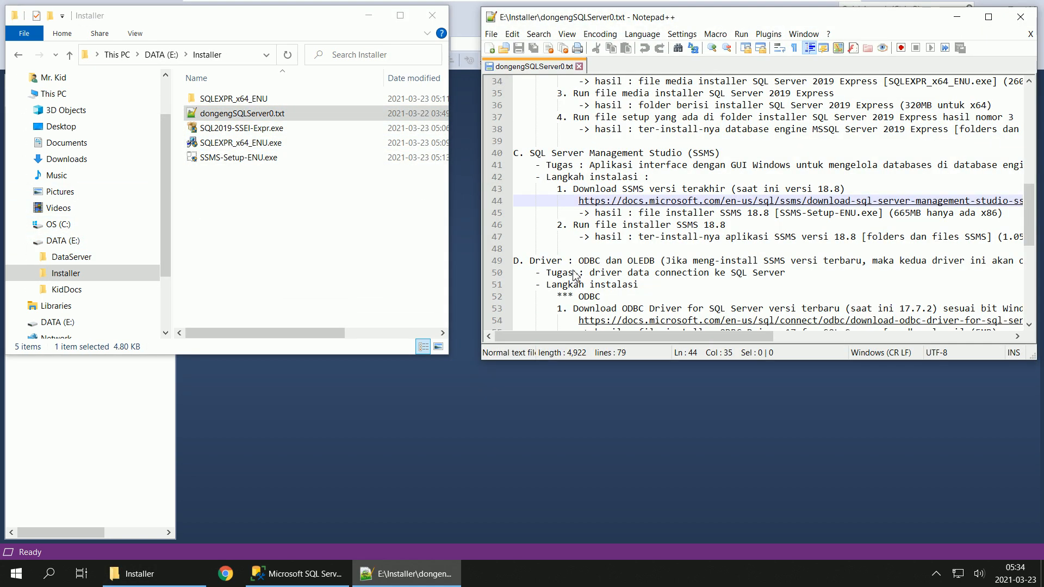
Step: Review the notes on preparation, database engine, SSMS, drivers and the optional SSMS 2012, closing the file when done
scroll(705, 247, down, 2)
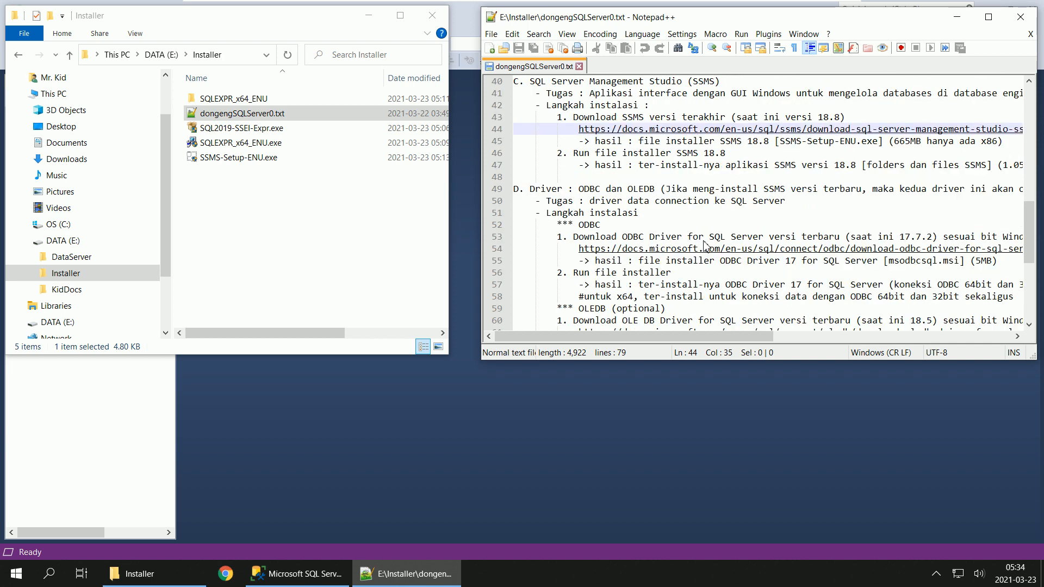
scroll(706, 247, up, 2)
scroll(705, 247, down, 1)
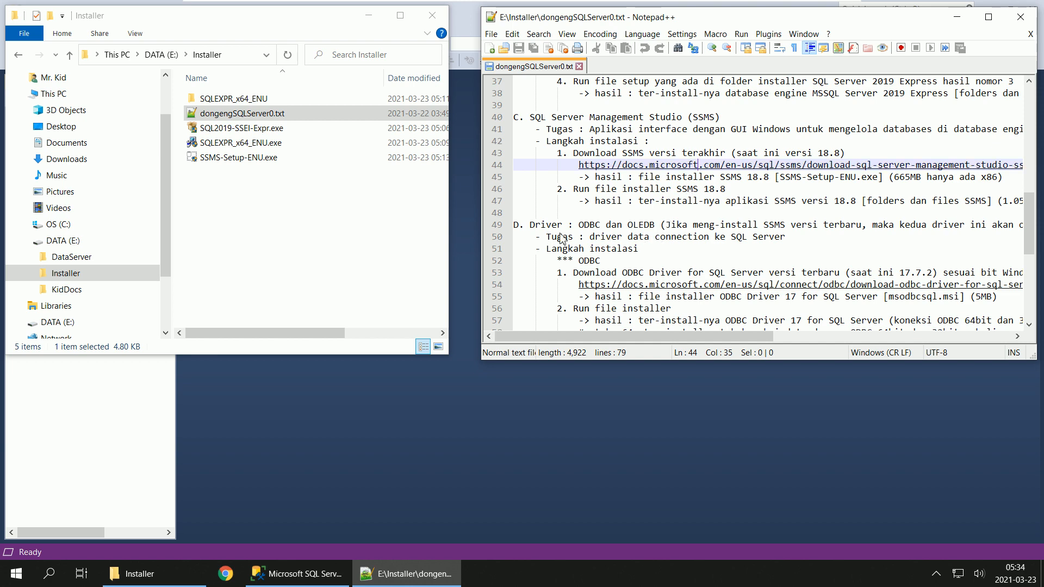
scroll(663, 234, up, 4)
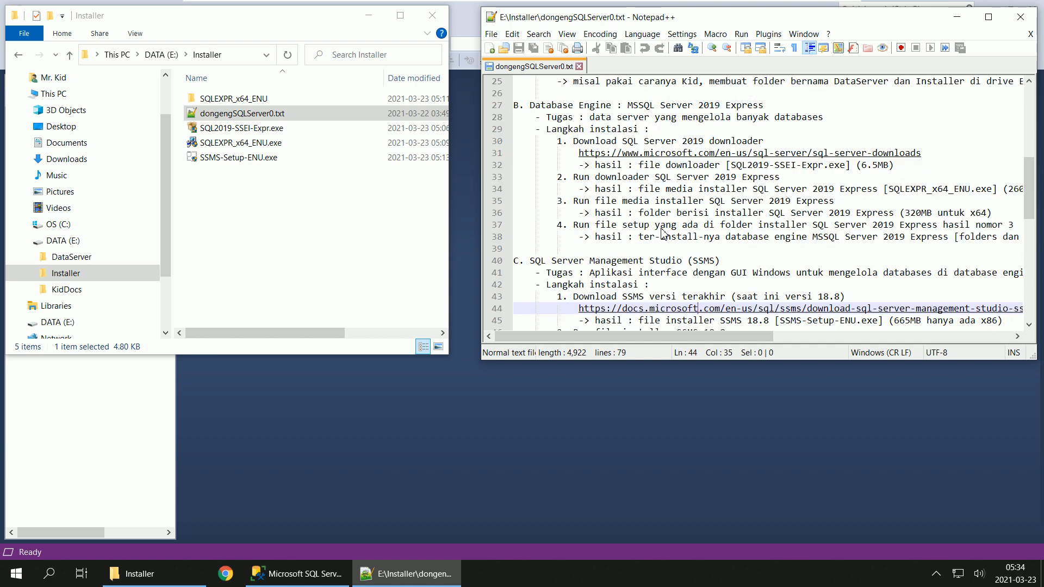
scroll(663, 234, down, 11)
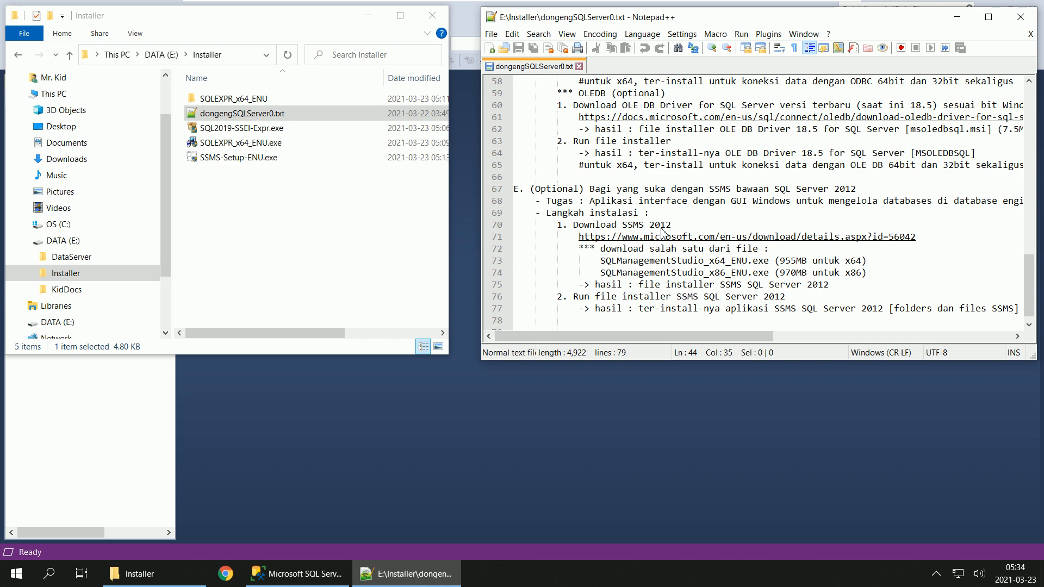
scroll(663, 234, down, 1)
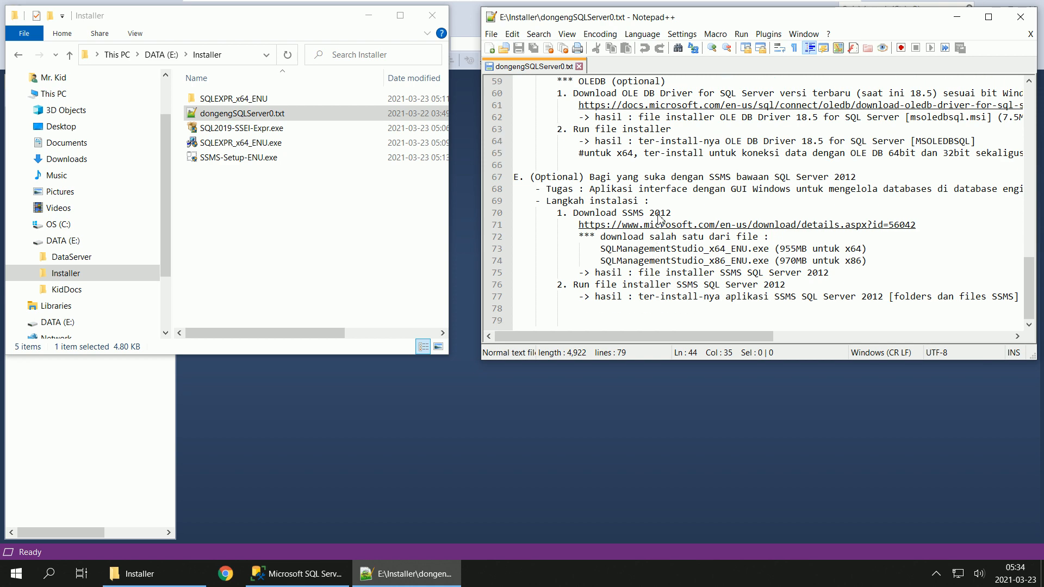
scroll(659, 217, up, 12)
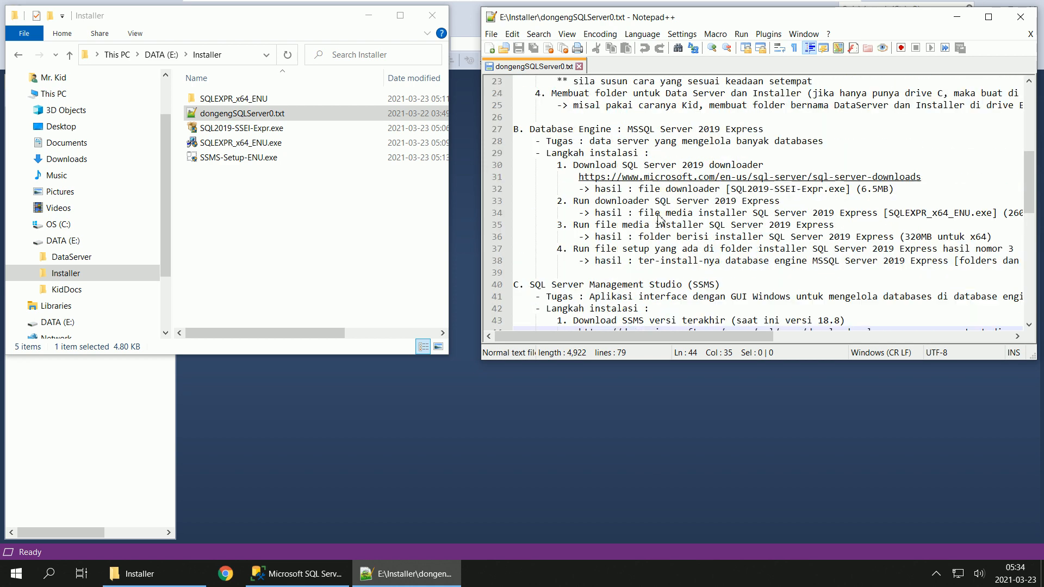
scroll(659, 218, up, 7)
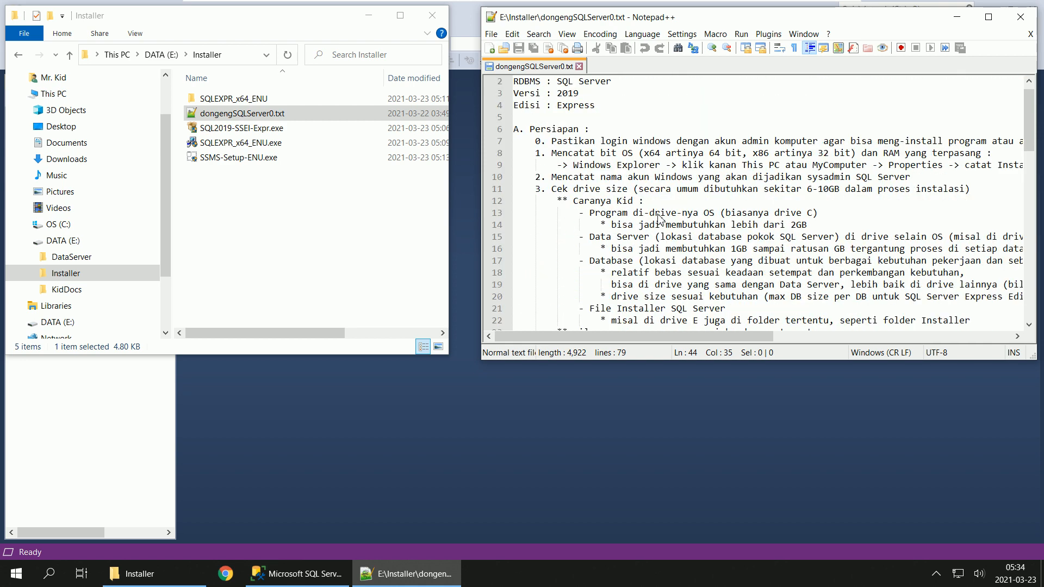
scroll(659, 218, down, 7)
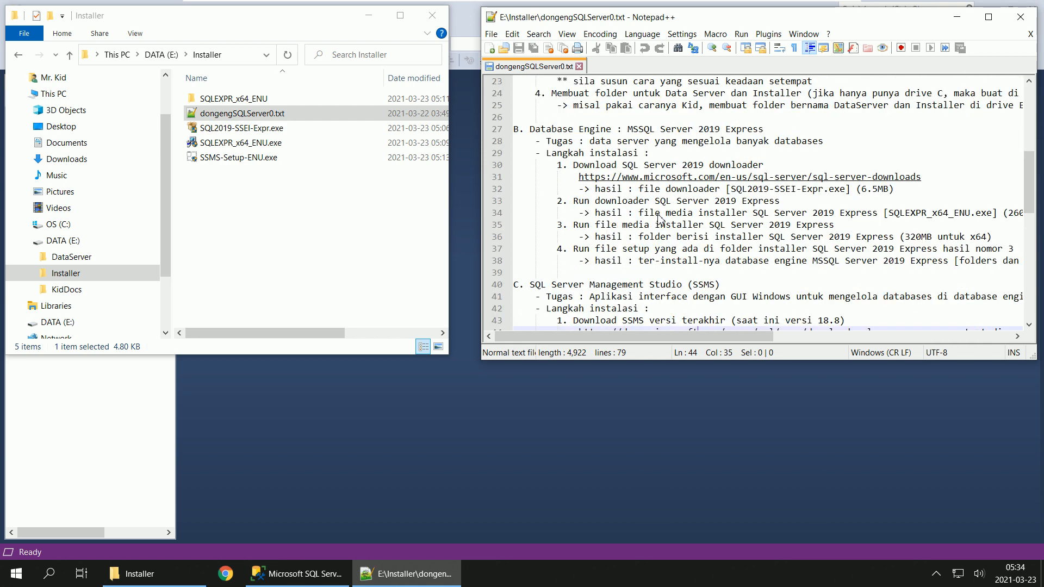
click(1020, 17)
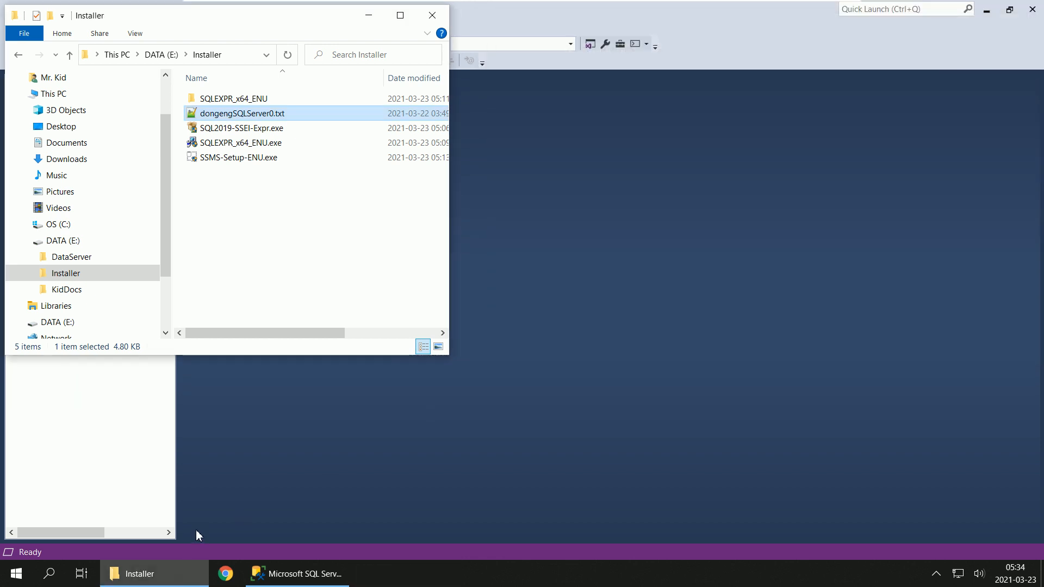
Step: Restore Management Studio from full screen and minimize it, and close the Installer folder window
drag(272, 20, 507, 107)
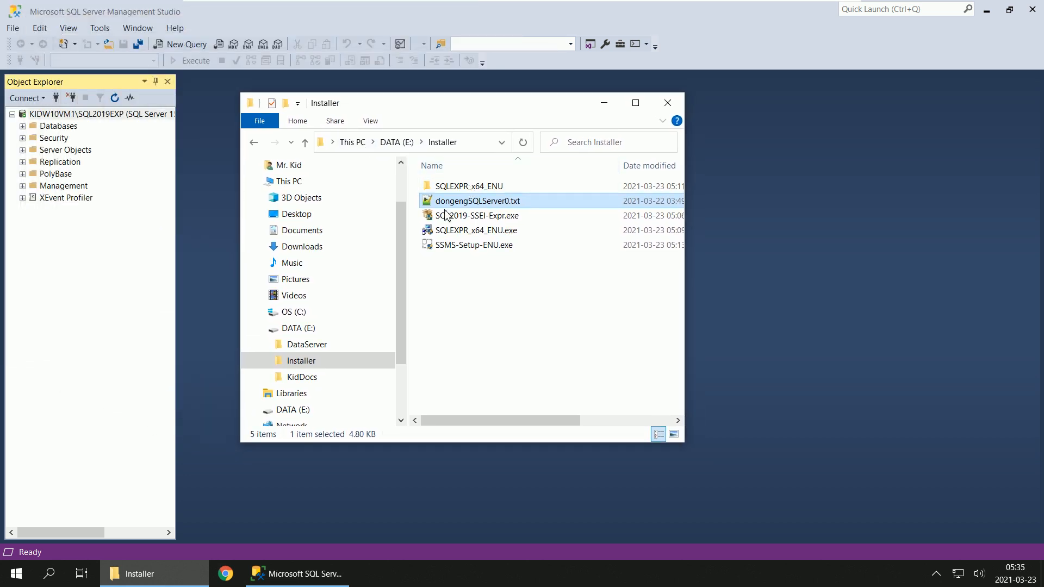
click(70, 115)
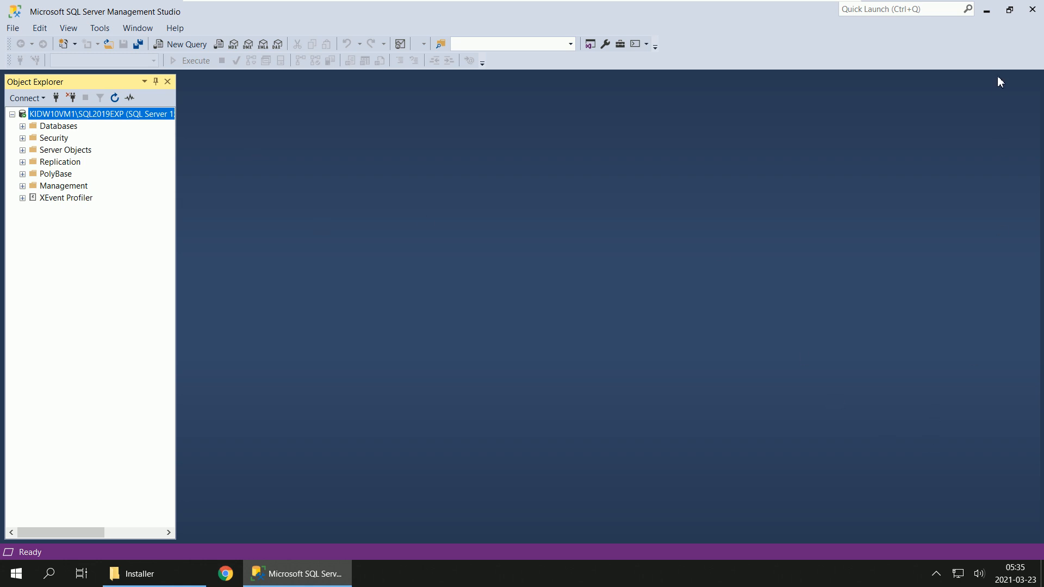
click(1009, 10)
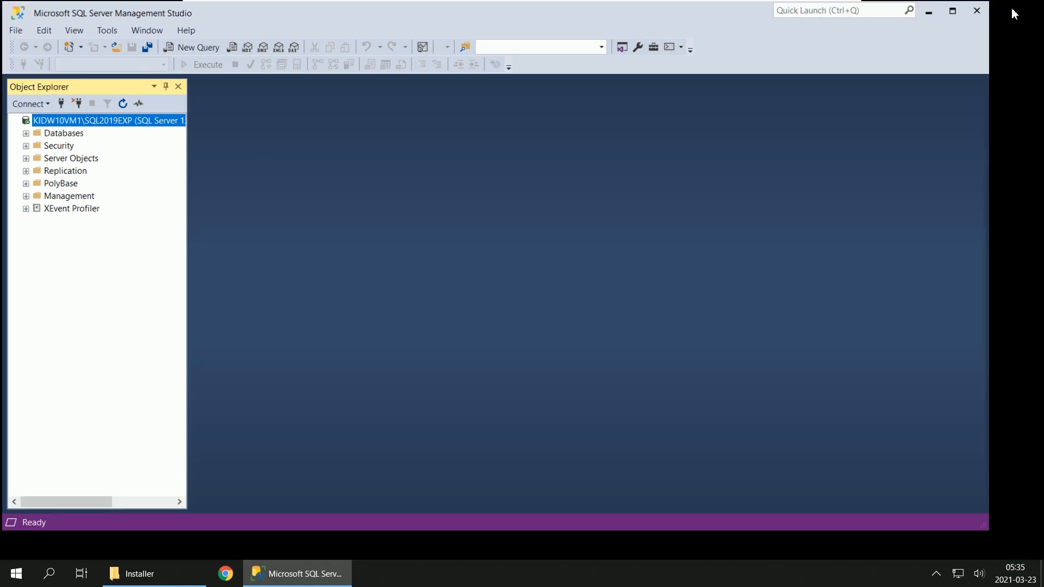
click(934, 38)
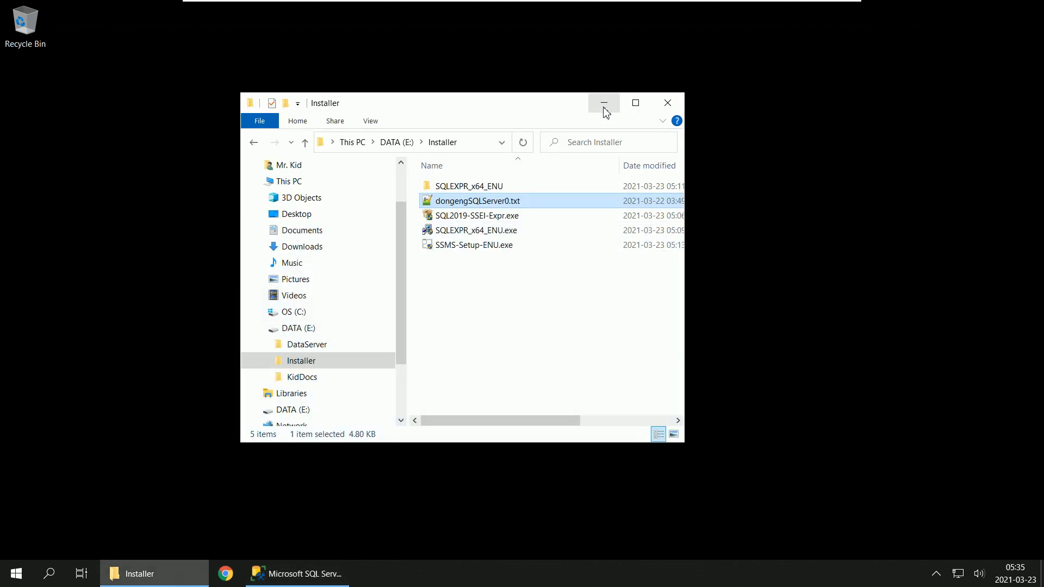
click(669, 103)
Step: Try to find the SQL Server configuration tool by searching Windows for sqlserver and sqlmanager
click(16, 573)
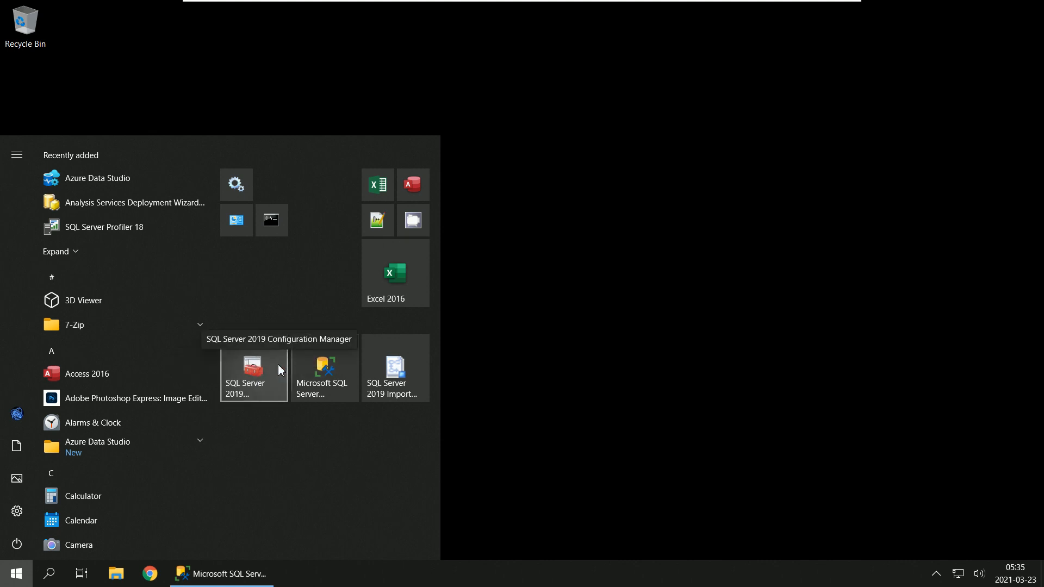
click(53, 571)
click(52, 573)
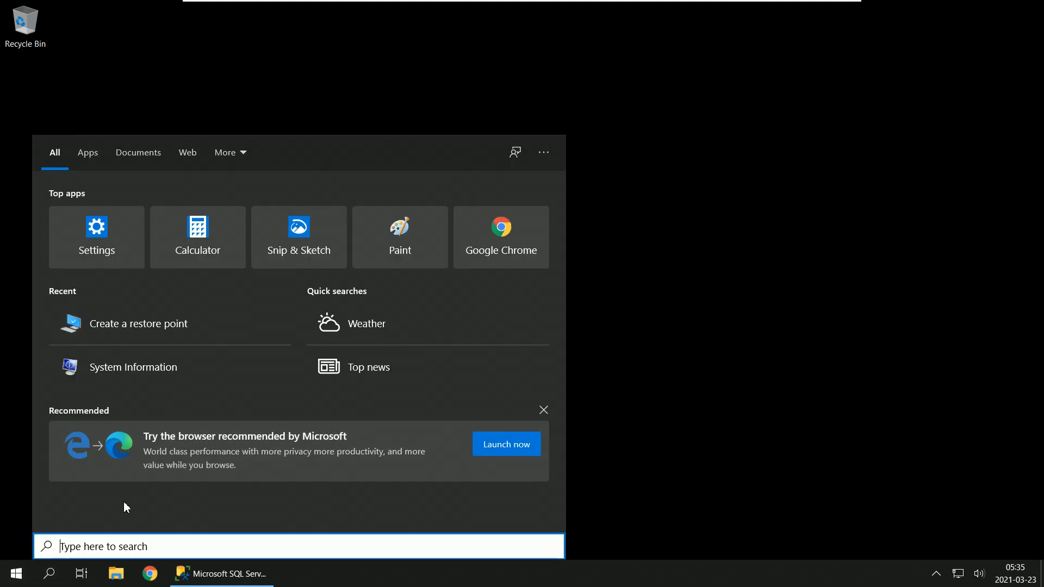
text(sqlse)
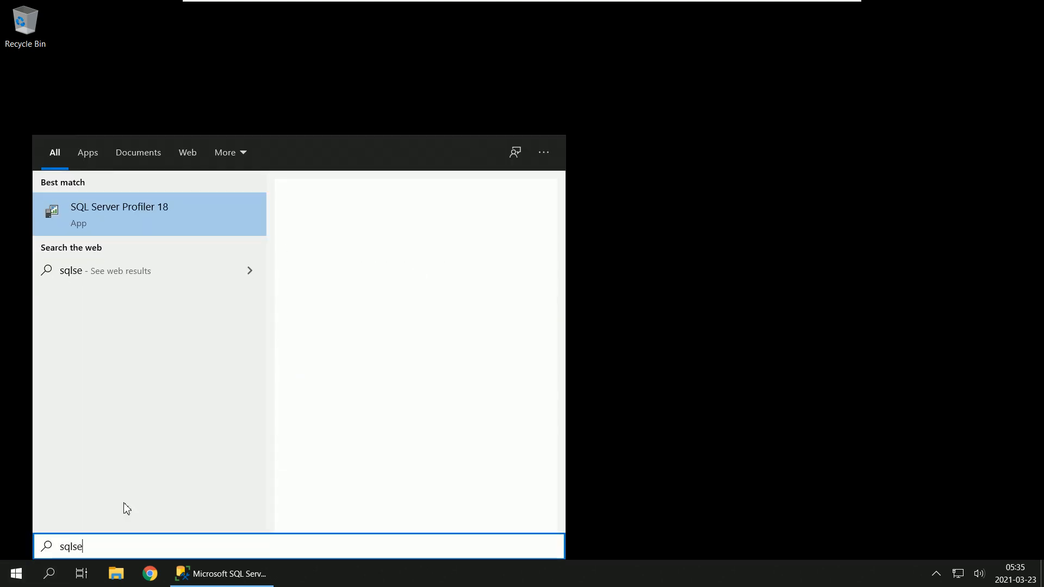
text(rver)
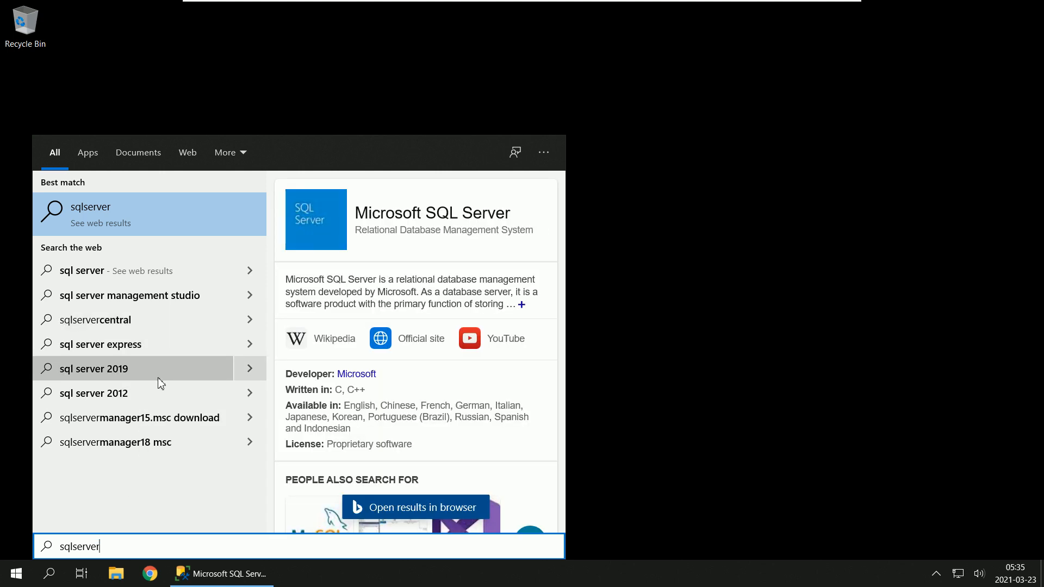
key(BackSpace)
key(BackSpace)
key(BackSpace)
key(BackSpace)
key(BackSpace)
key(BackSpace)
text(manag)
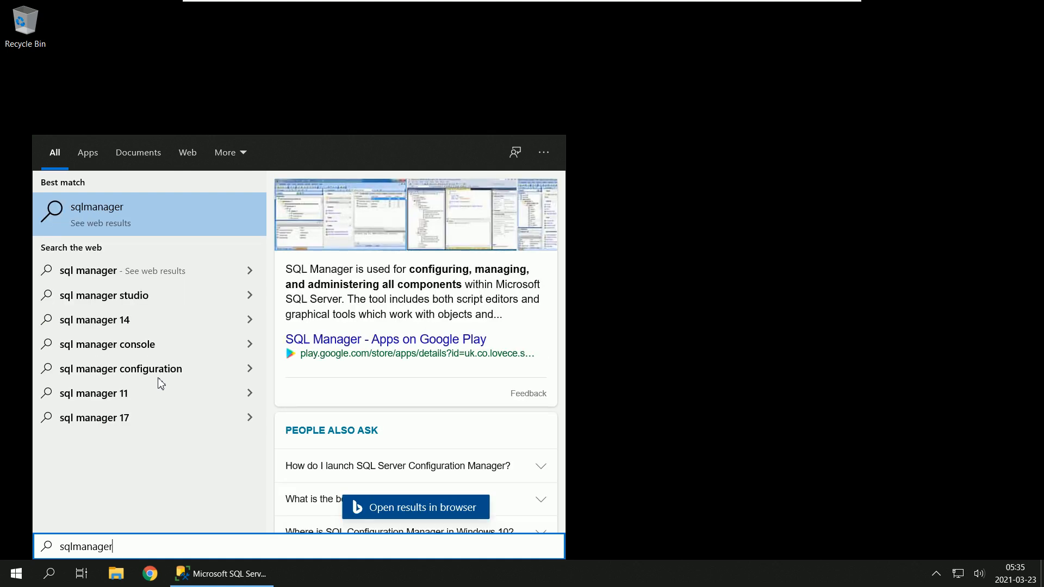
click(22, 582)
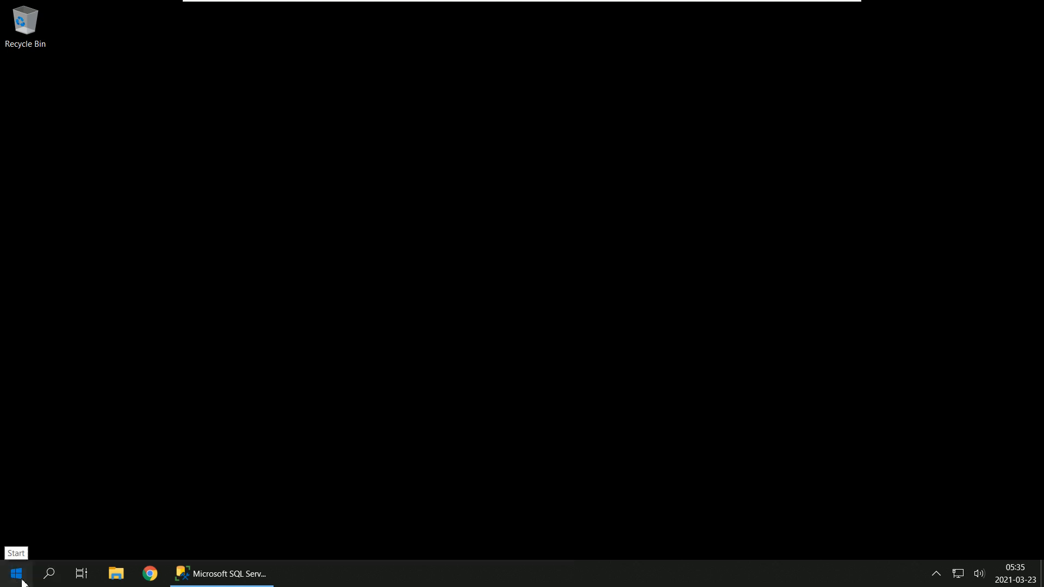
Step: Open SQL Server 2019 Configuration Manager with permission to make changes, restore its window to a smaller size and widen the tree pane
click(16, 573)
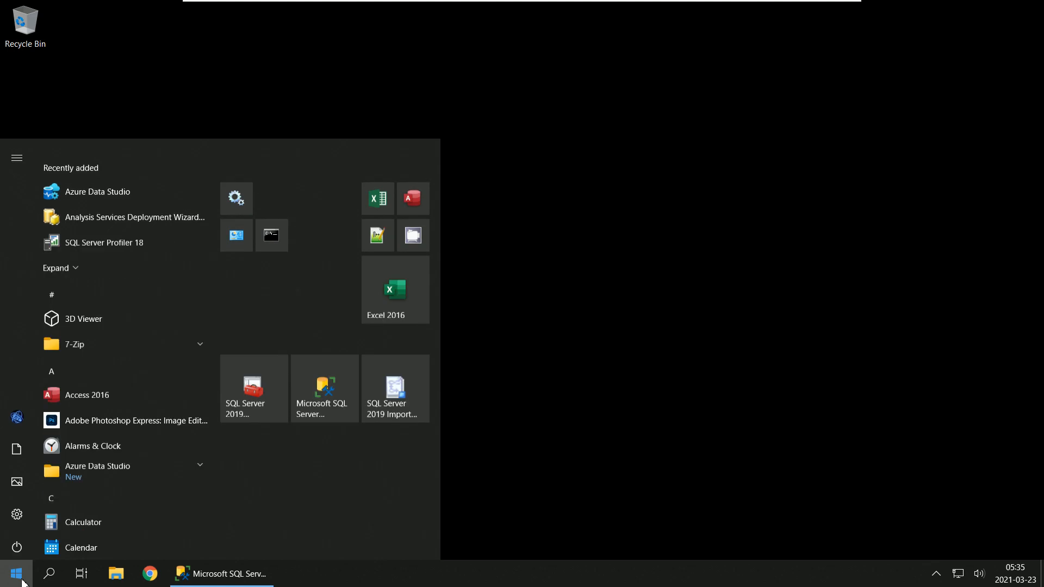
click(263, 389)
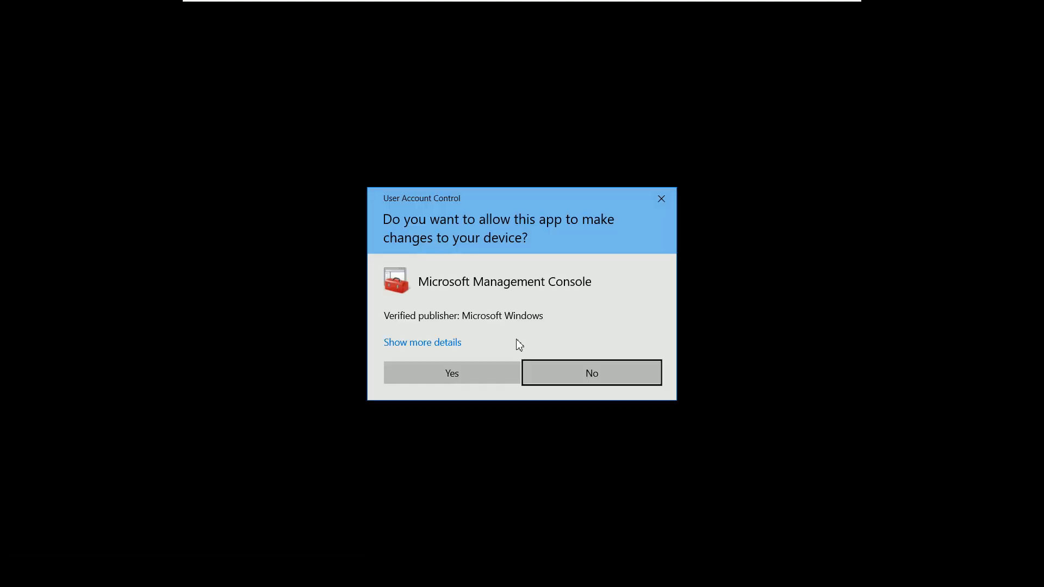
click(470, 375)
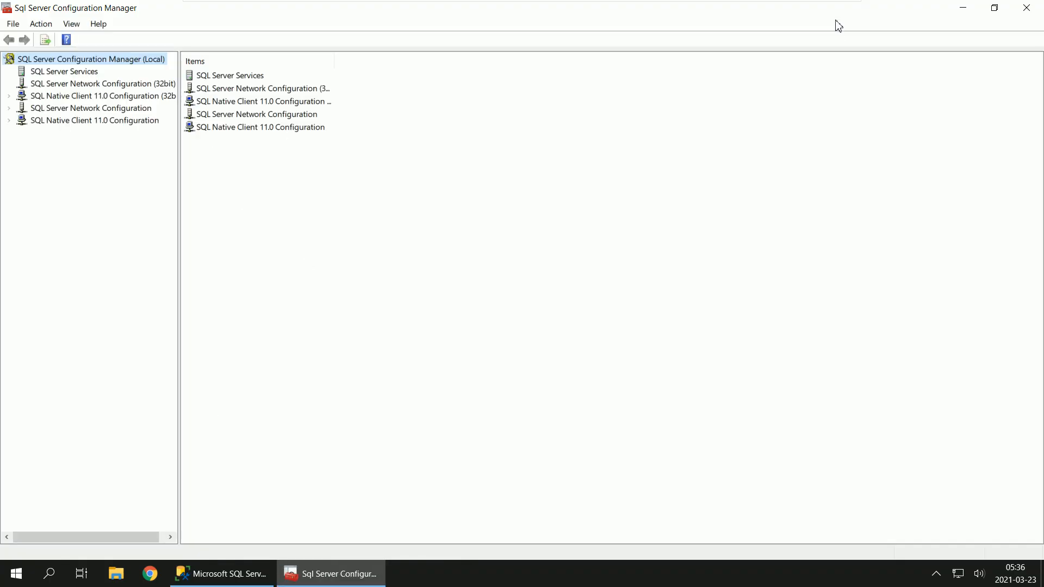
click(995, 8)
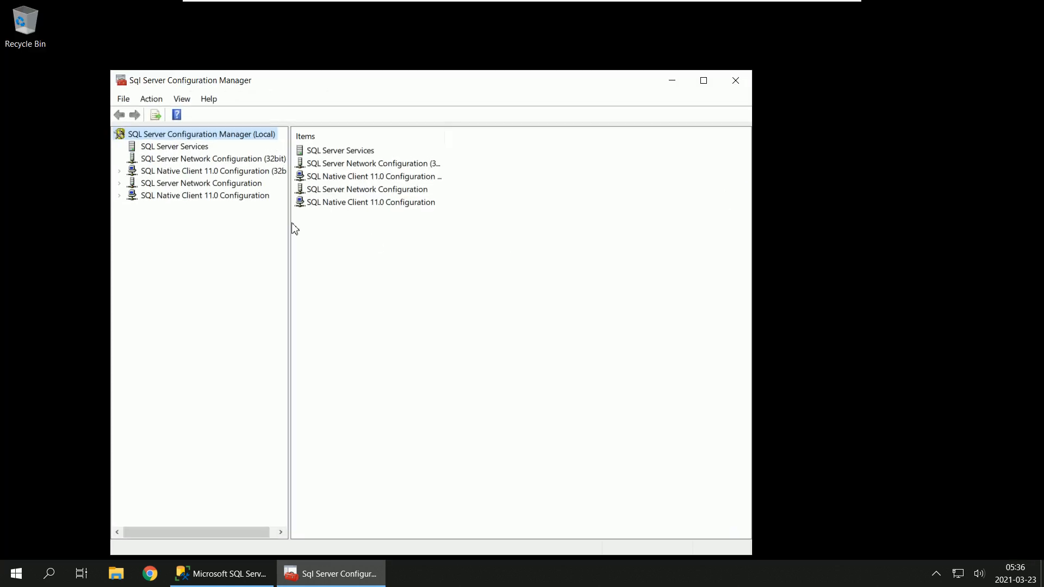
drag(290, 224, 316, 221)
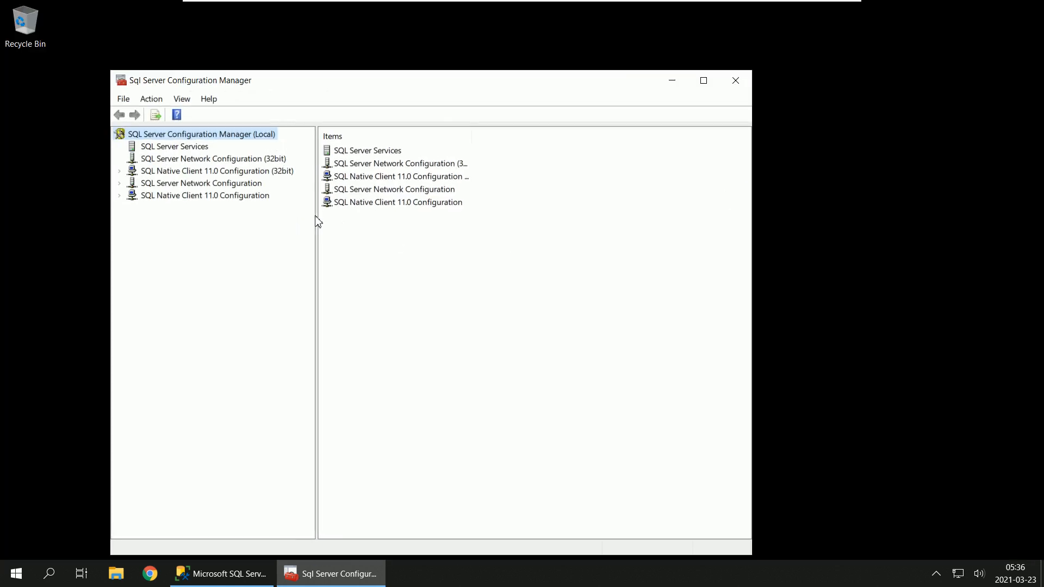
Step: Show SQL Server Services with a wider Name column and examine the SQL Server (SQL2019EXP) and SQL Server Browser services and the available service actions
click(184, 146)
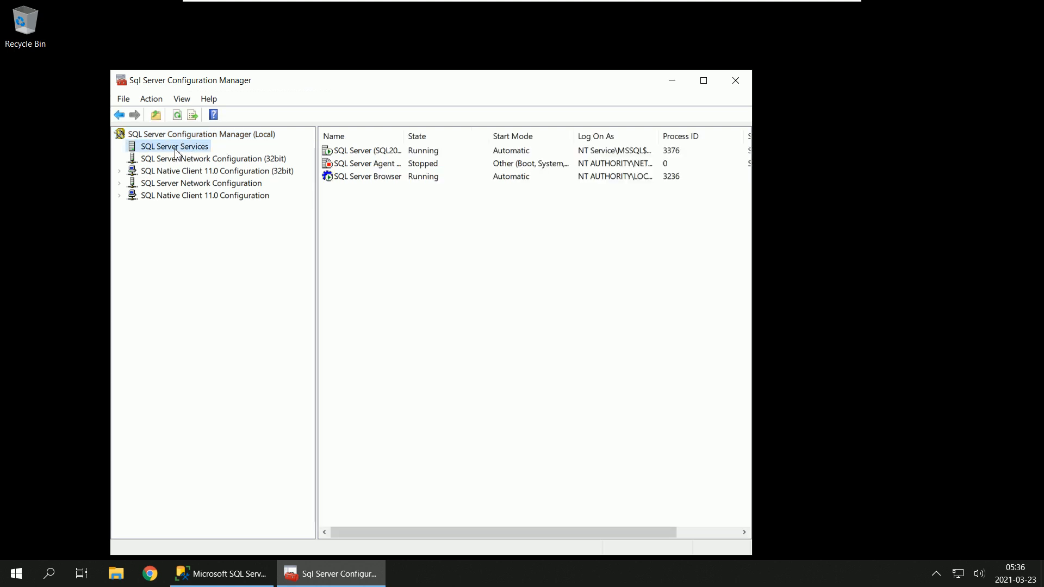
drag(404, 139, 463, 140)
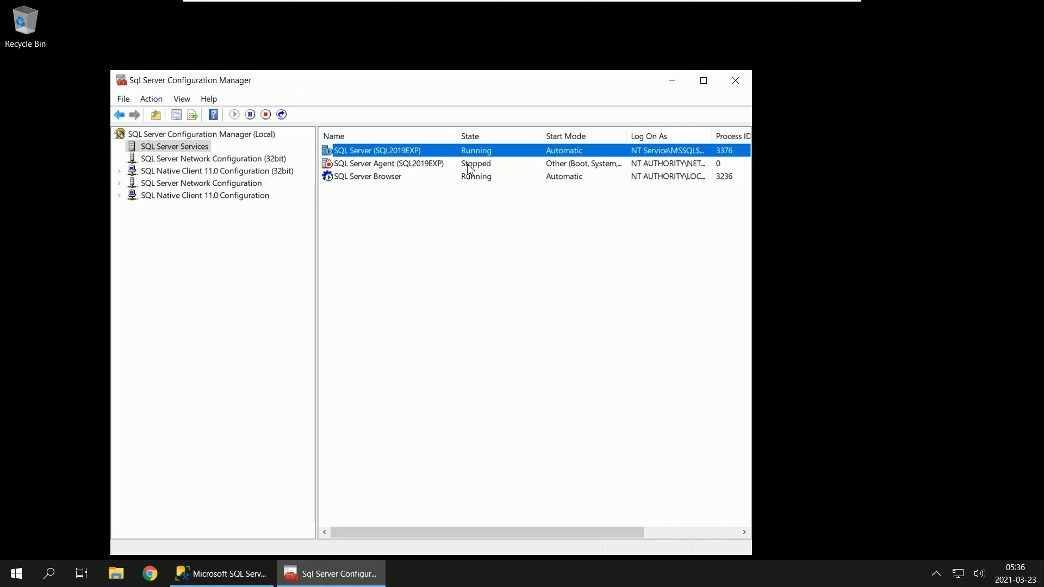
click(381, 183)
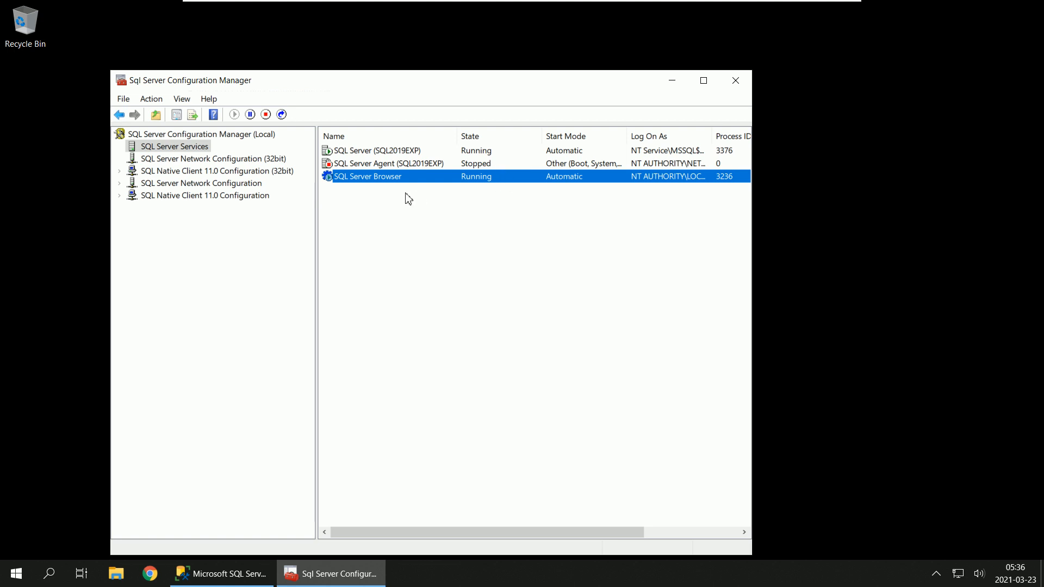
click(388, 153)
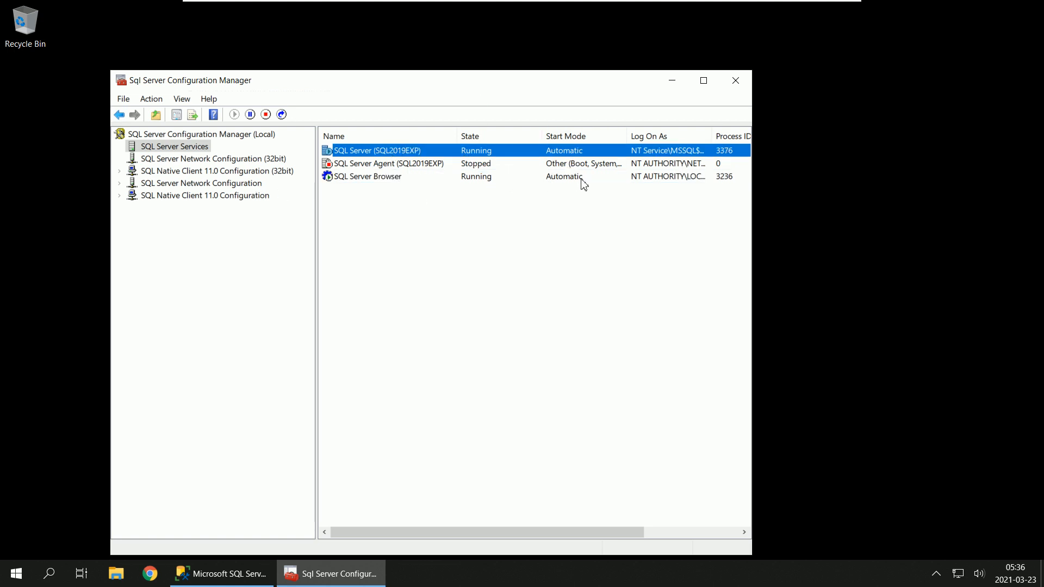
right_click(378, 155)
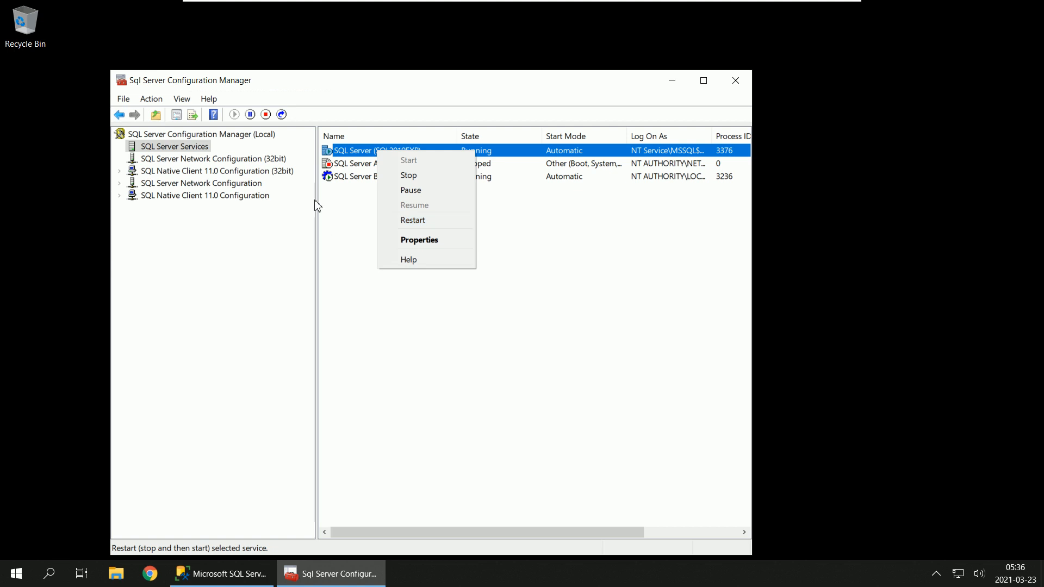
Step: Expand both SQL Native Client 11.0 Configuration nodes, 32-bit and regular, and view the Client Protocols of each
click(164, 172)
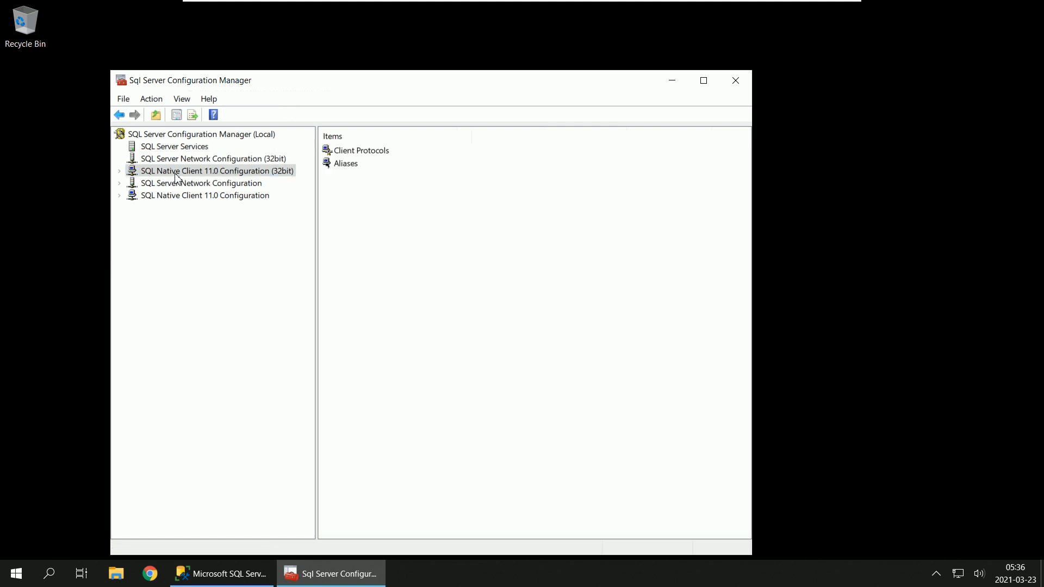
click(119, 172)
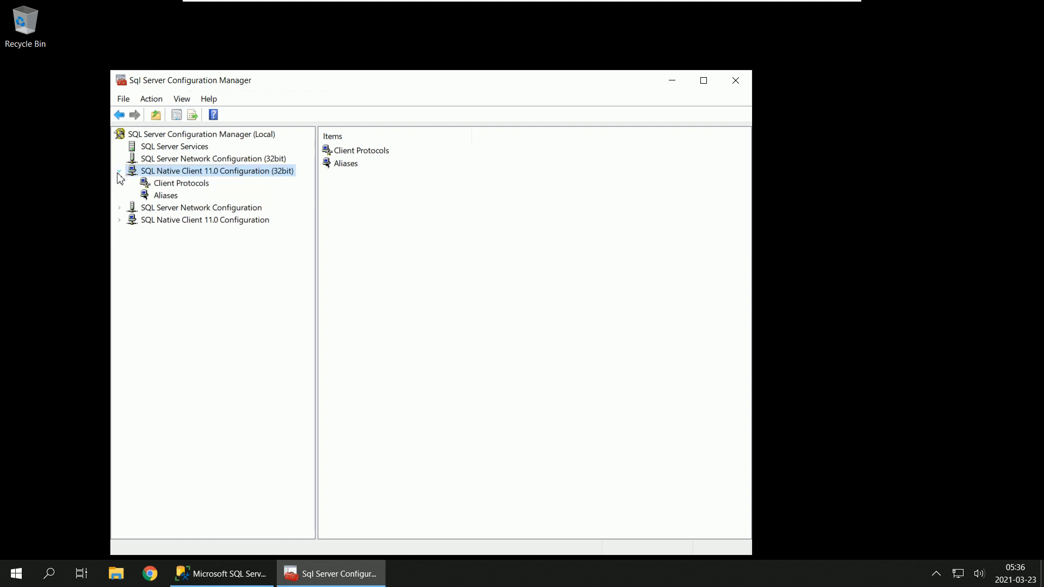
click(192, 183)
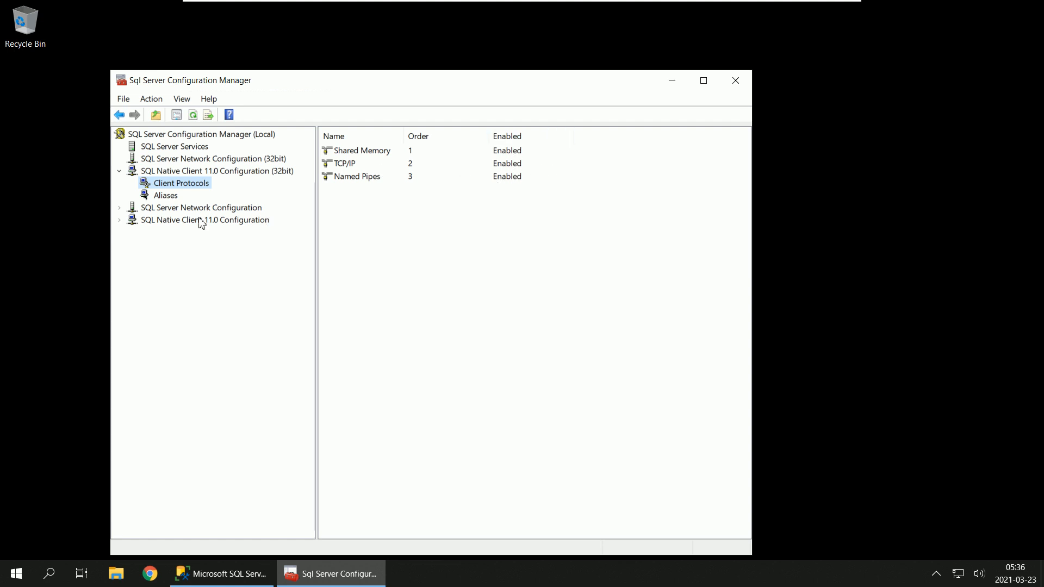
click(119, 220)
click(197, 233)
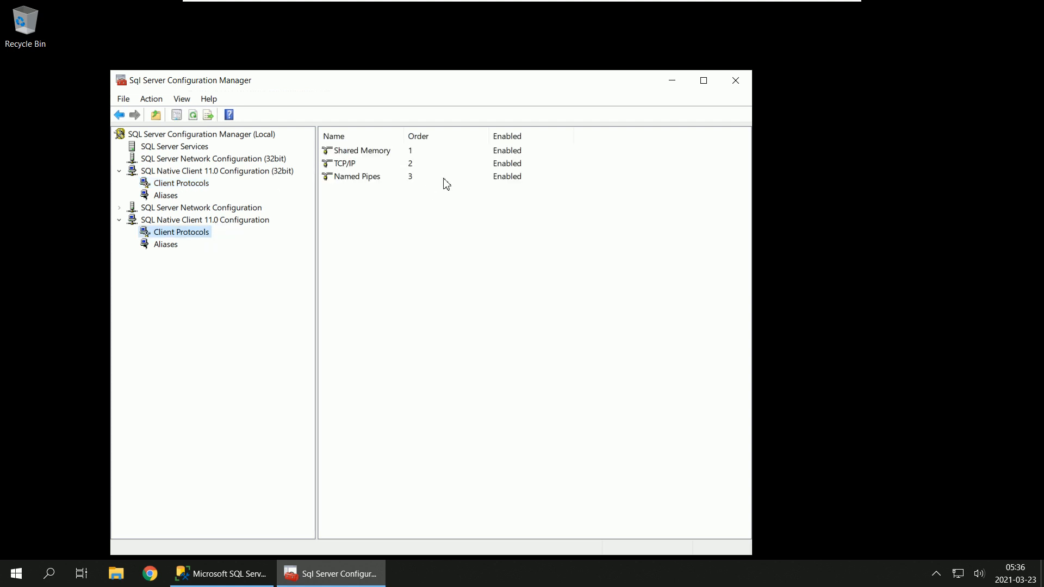
Step: Compare the contents of the 32-bit and regular SQL Native Client 11.0 Configuration nodes
click(238, 172)
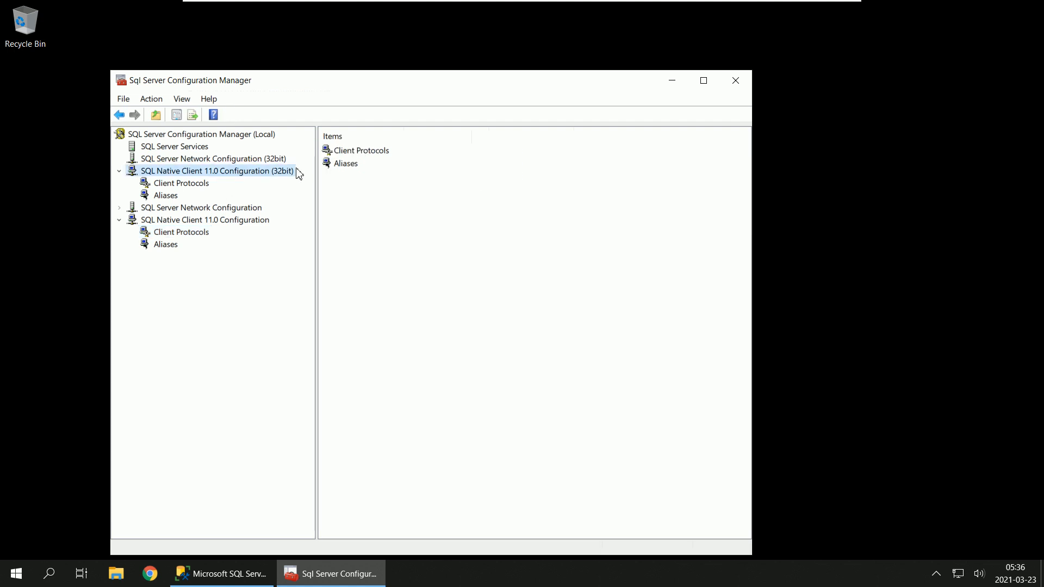
click(224, 222)
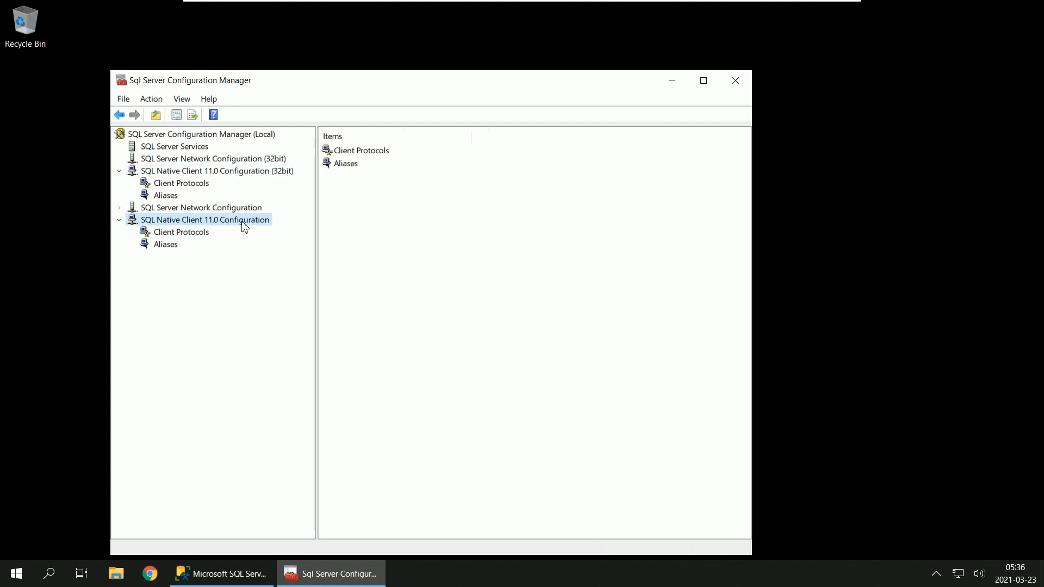
click(288, 172)
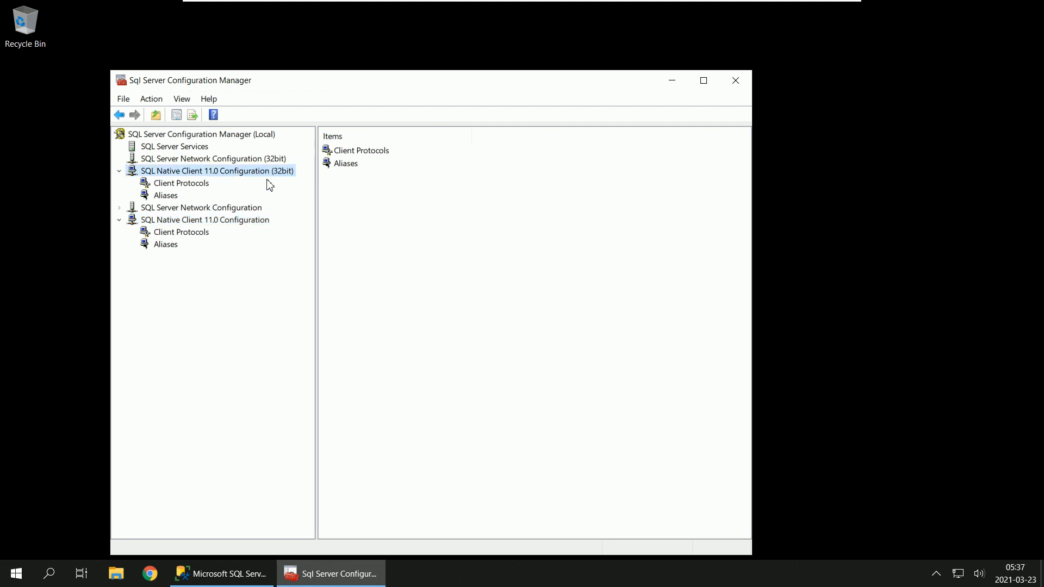
click(234, 222)
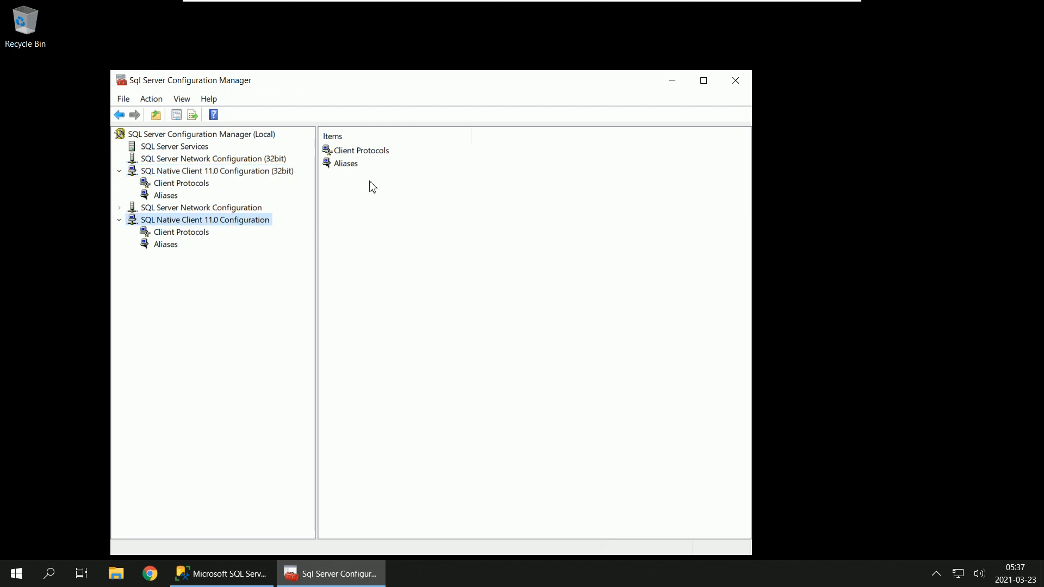
click(288, 172)
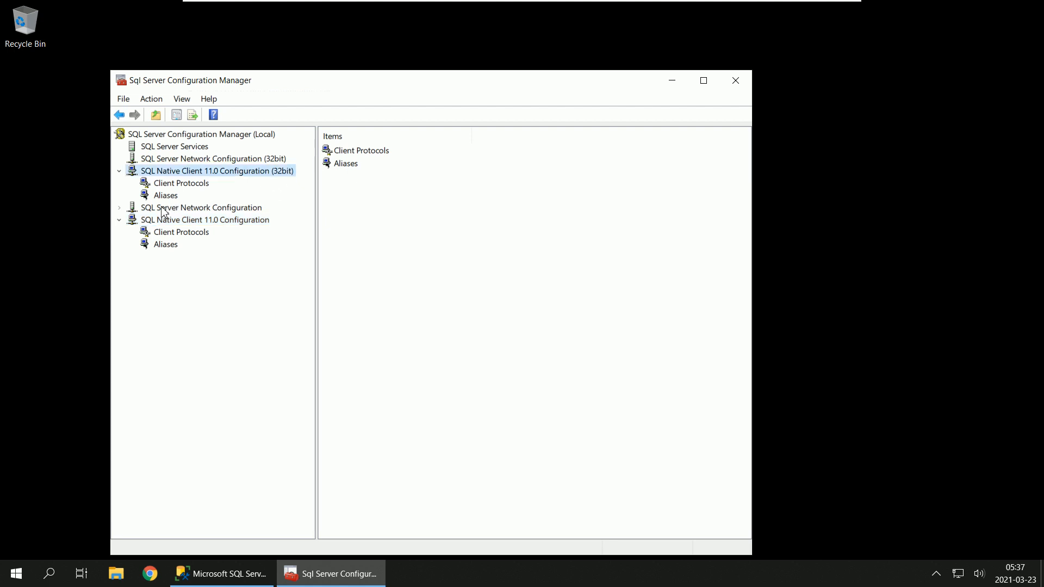
Step: Open Protocols for SQL2019EXP under SQL Server Network Configuration and enable TCP/IP, acknowledging the restart warning
click(119, 208)
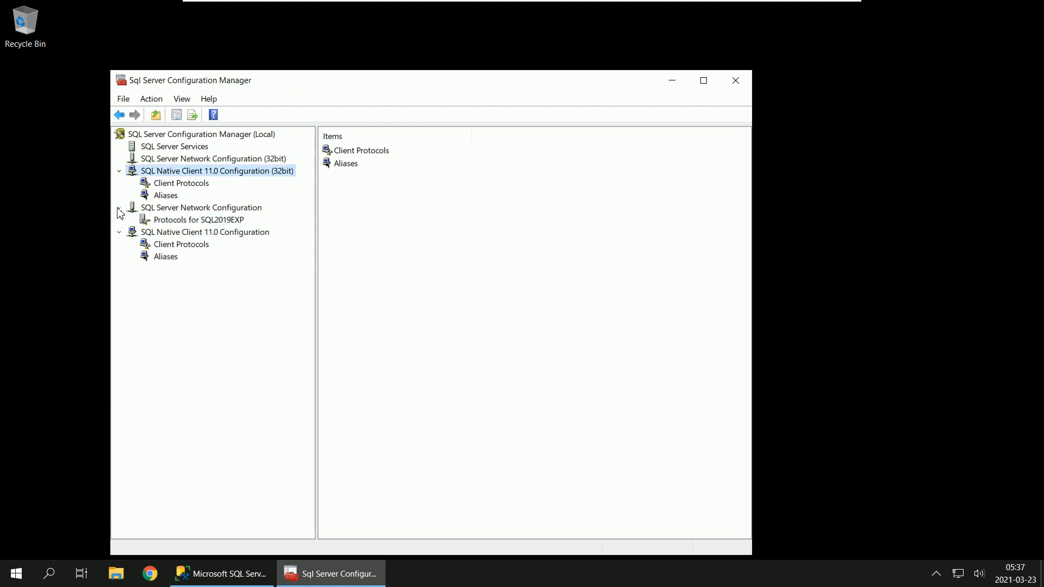
click(223, 209)
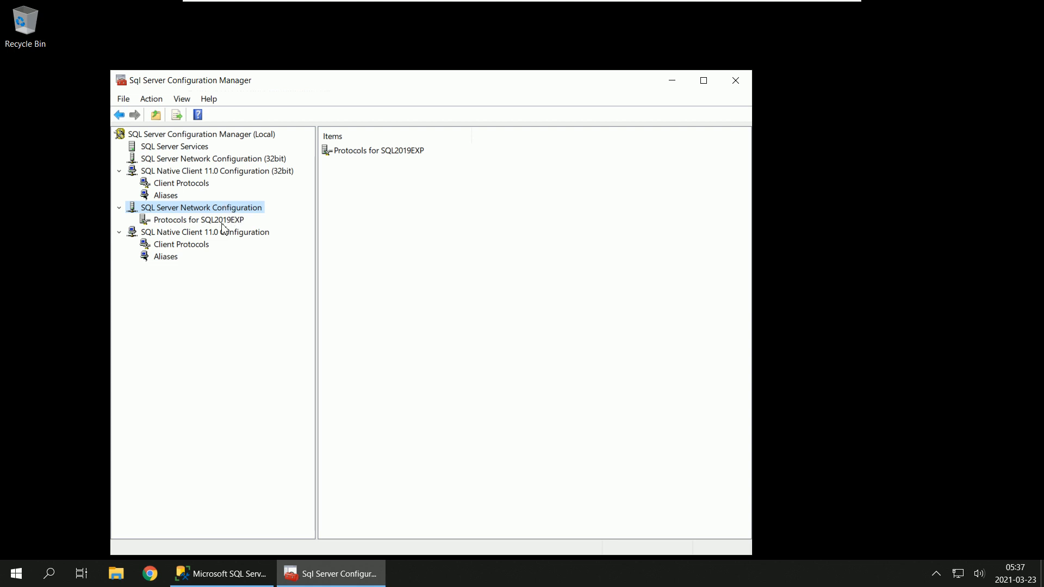
click(202, 223)
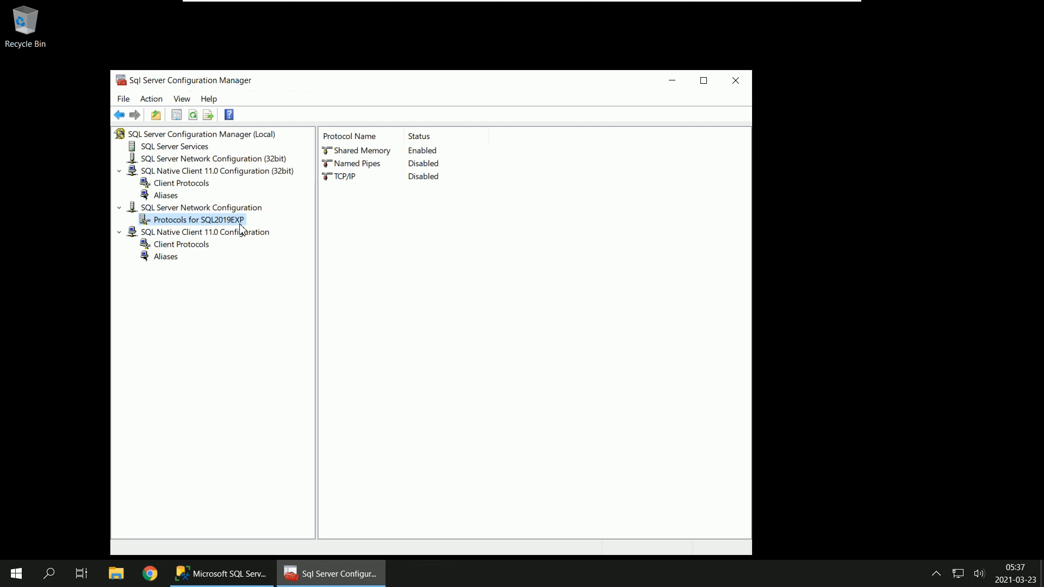
click(434, 179)
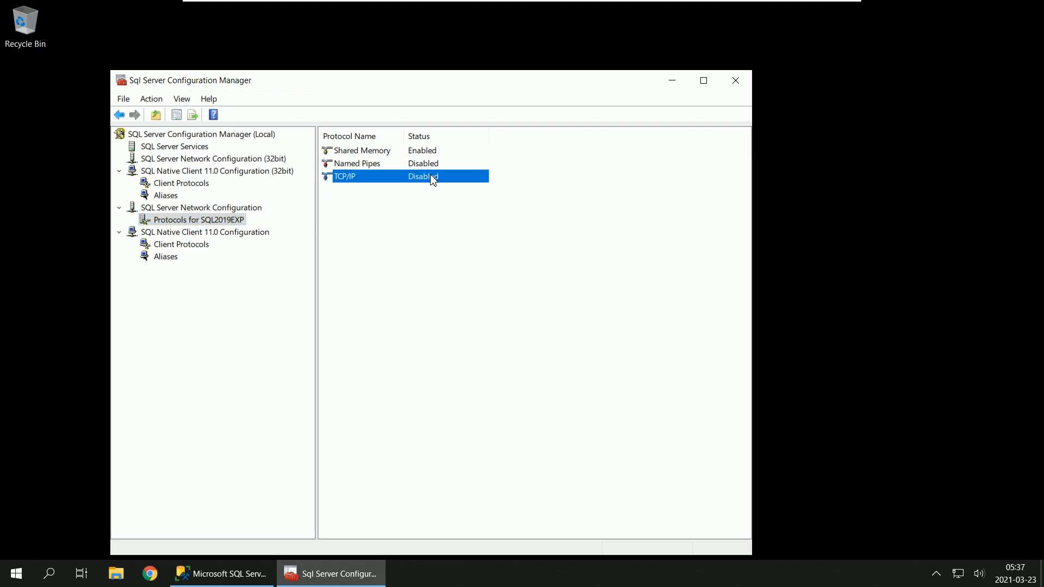
right_click(433, 179)
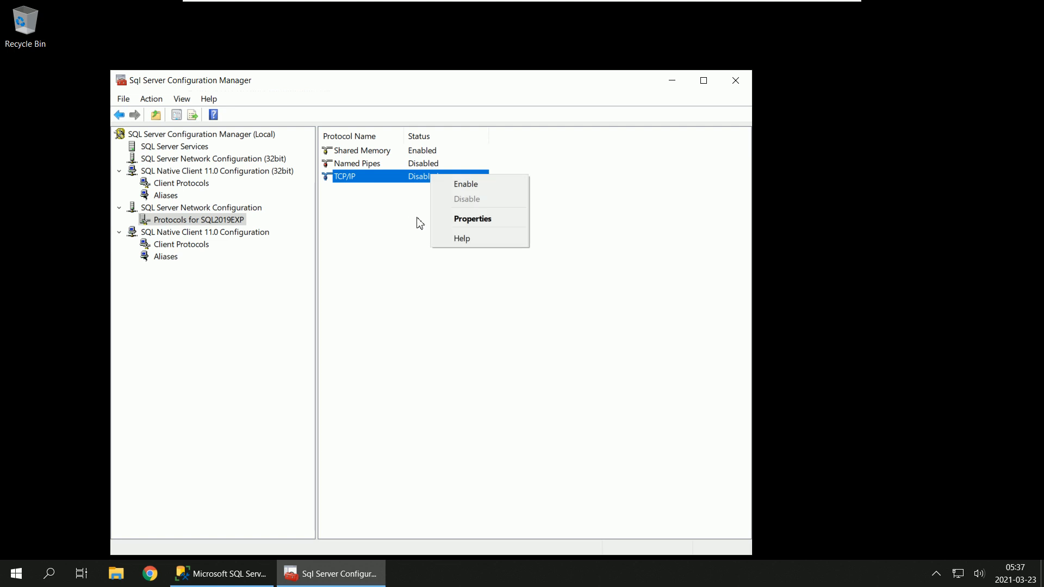
click(461, 185)
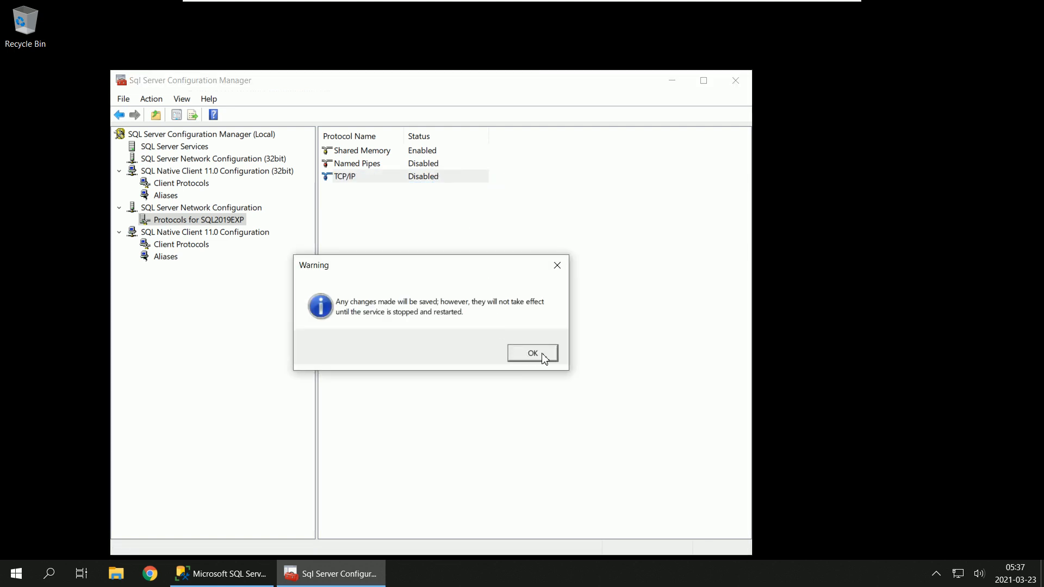
click(544, 357)
Step: Enable the Named Pipes protocol for SQL2019EXP and acknowledge the warning
click(425, 166)
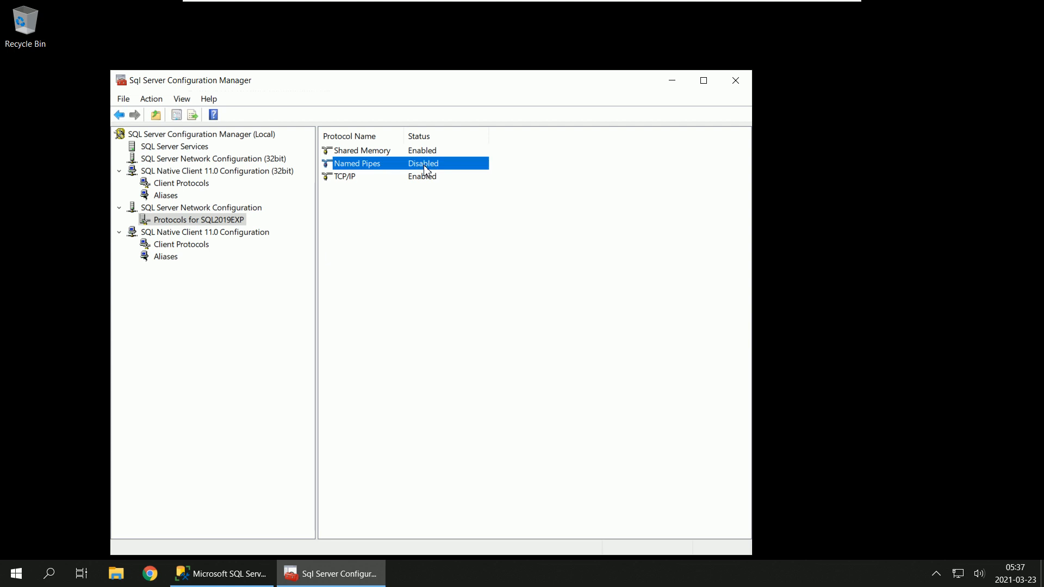
right_click(423, 165)
click(458, 174)
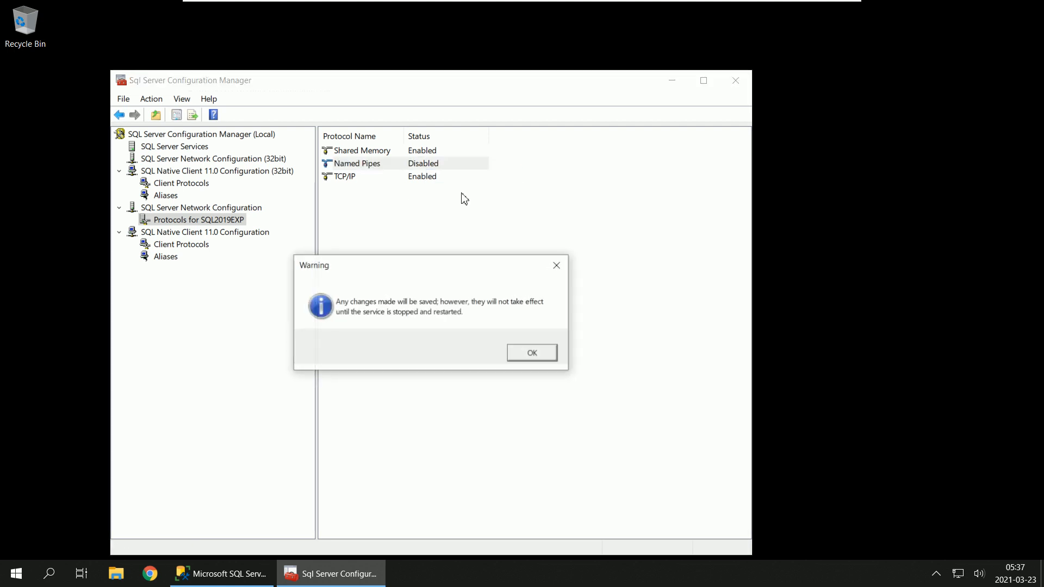
click(522, 355)
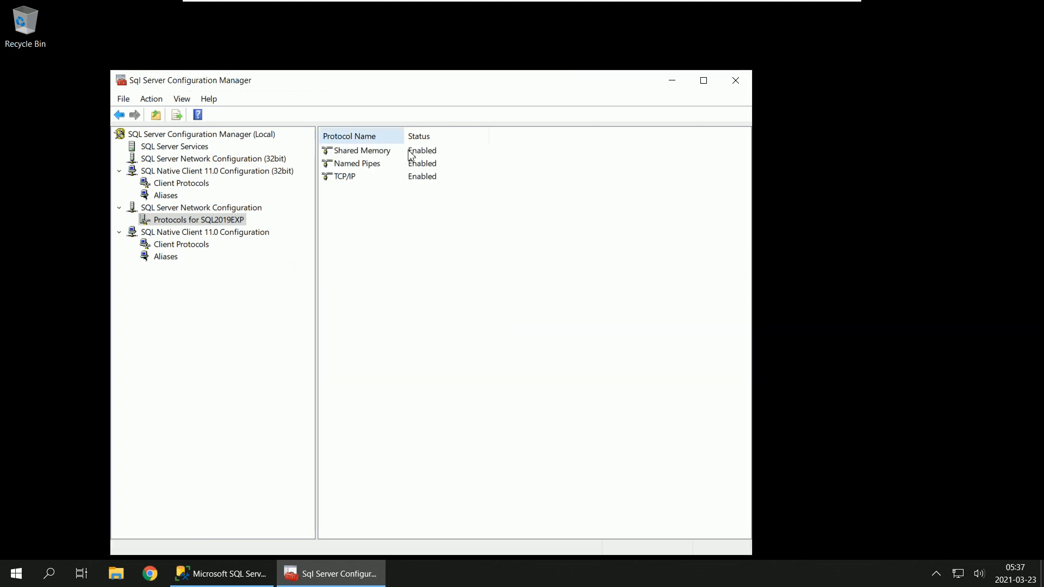
Step: List the SQL Server Services, widen the Name column to show full service names, and restart SQL Server (SQL2019EXP)
click(348, 180)
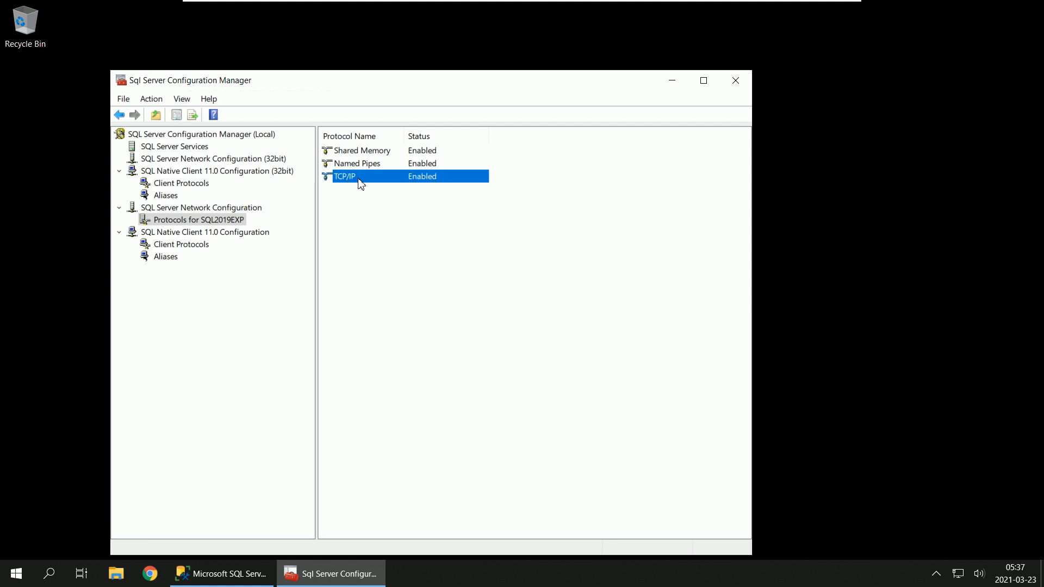
click(191, 147)
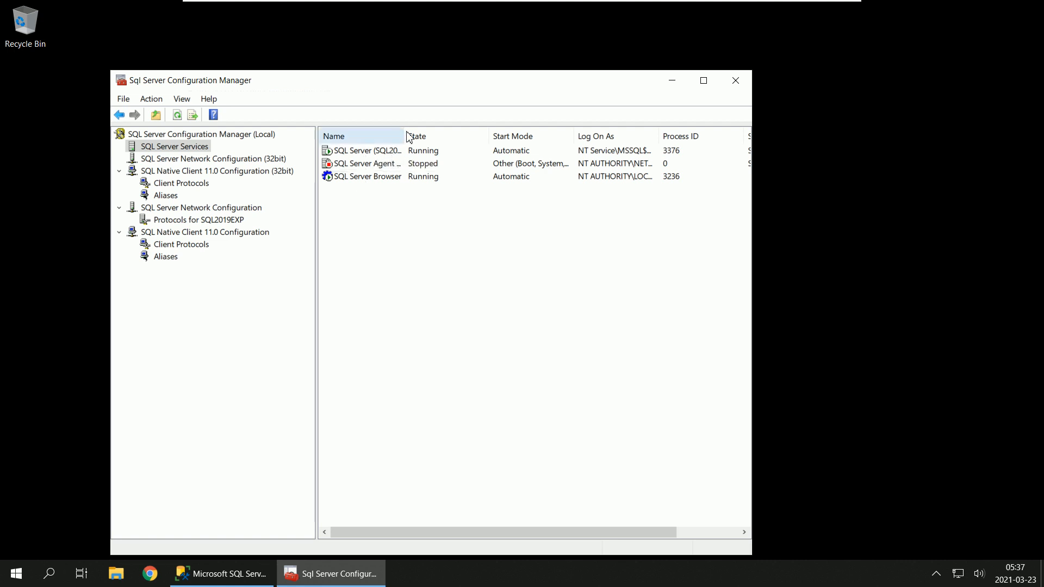
drag(405, 136, 468, 136)
click(426, 153)
right_click(427, 153)
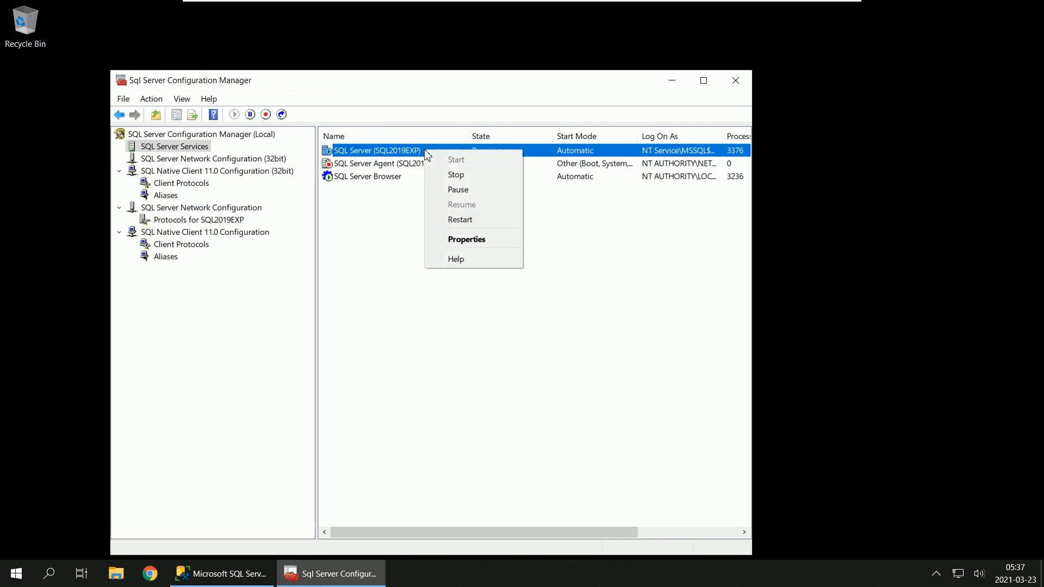
click(471, 219)
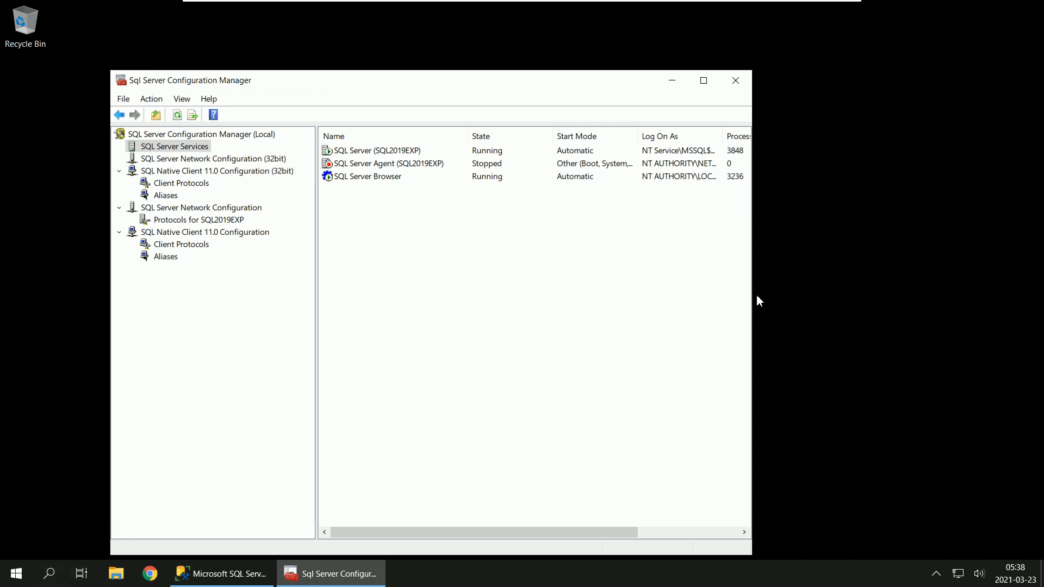
Step: Check the state of the SQL Server (SQL2019EXP) and SQL Server Browser services and the status of the protocols for SQL2019EXP
drag(757, 296, 641, 305)
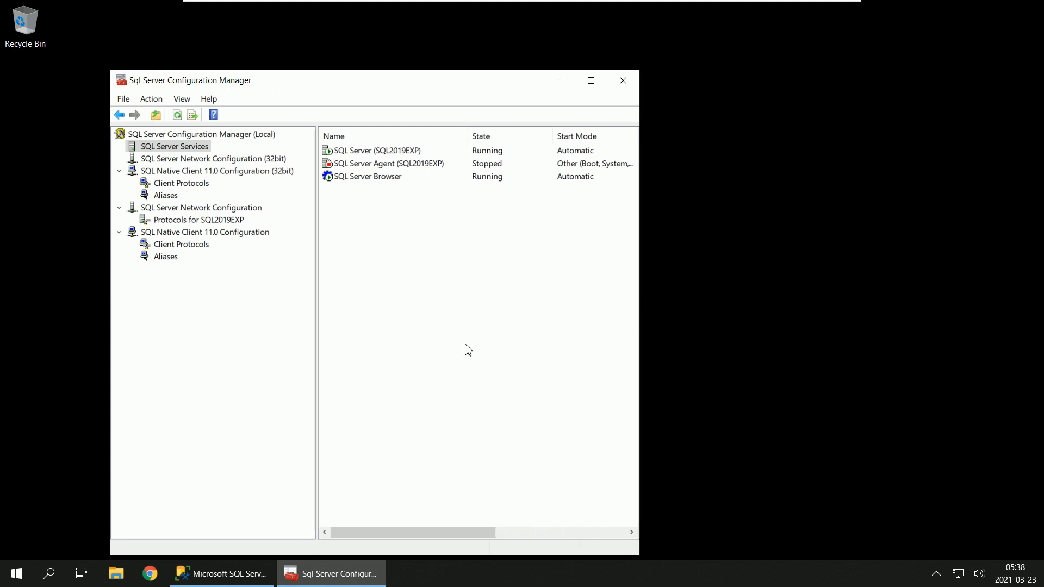
click(358, 154)
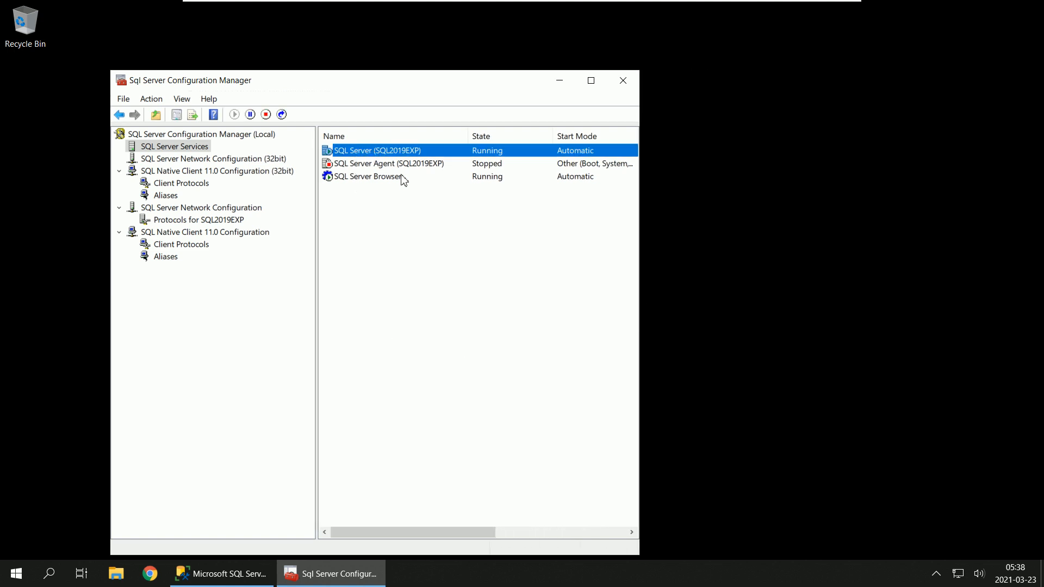
click(375, 178)
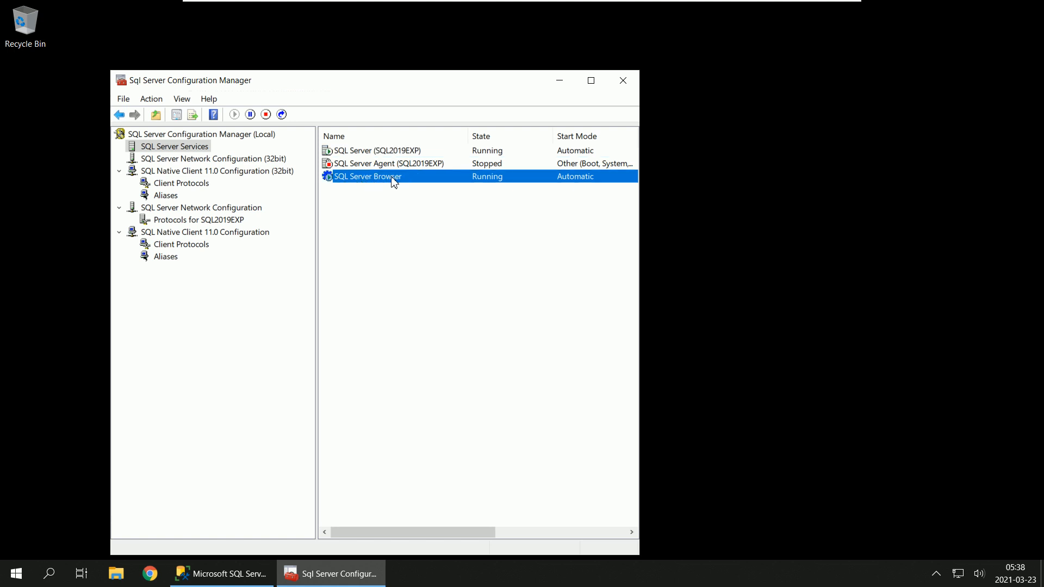
click(375, 152)
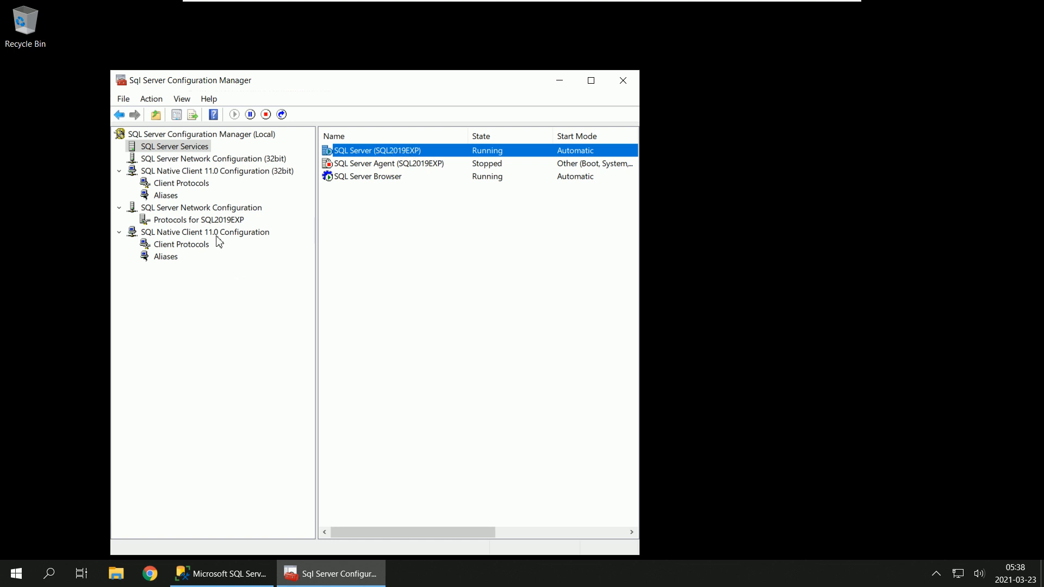
click(209, 221)
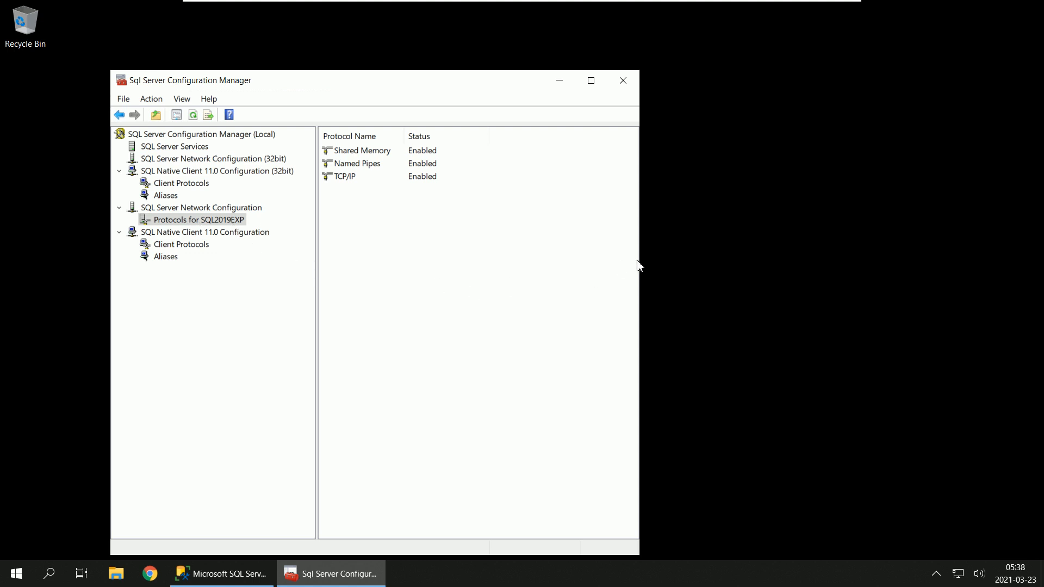
drag(640, 266, 622, 264)
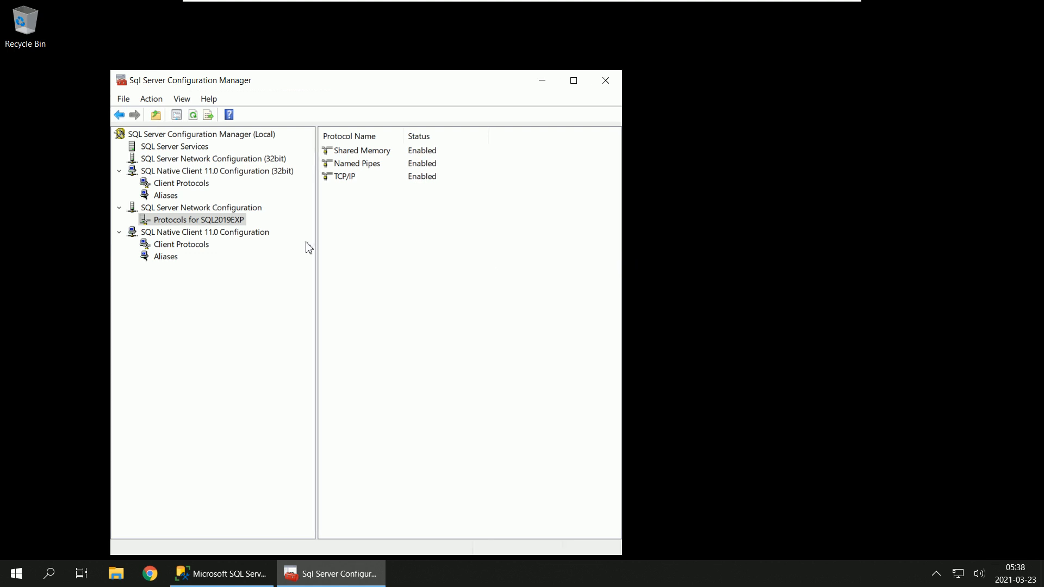
click(201, 149)
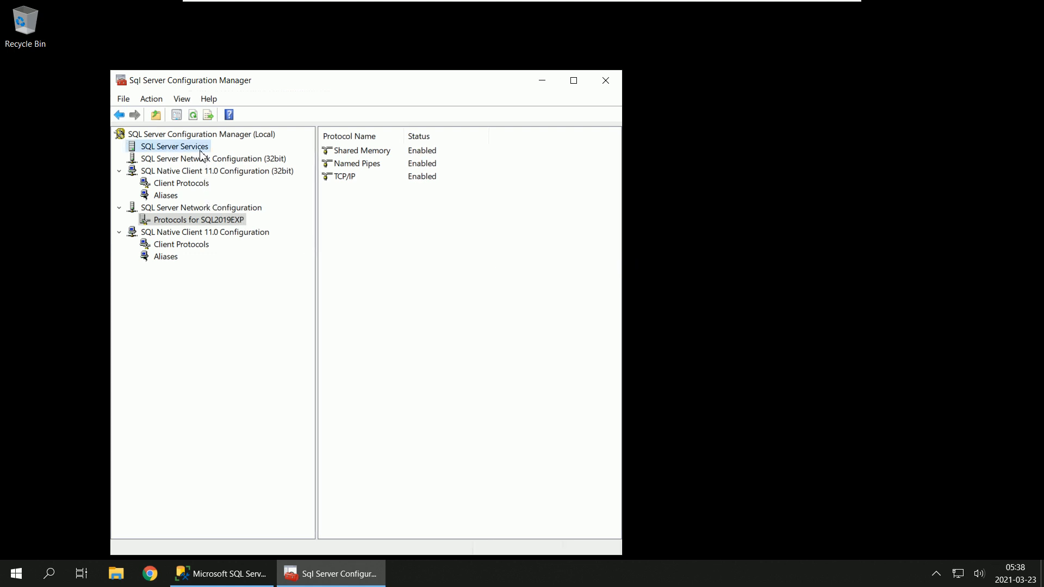
click(377, 153)
click(395, 179)
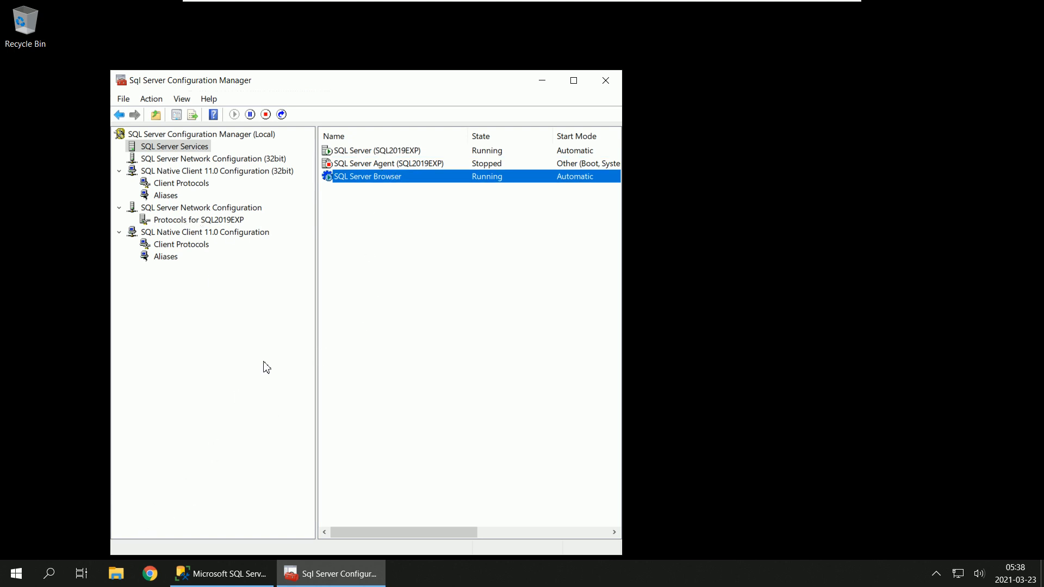
Step: Search Windows for "windows defe" and open Windows Defender Firewall with Advanced Security
click(51, 575)
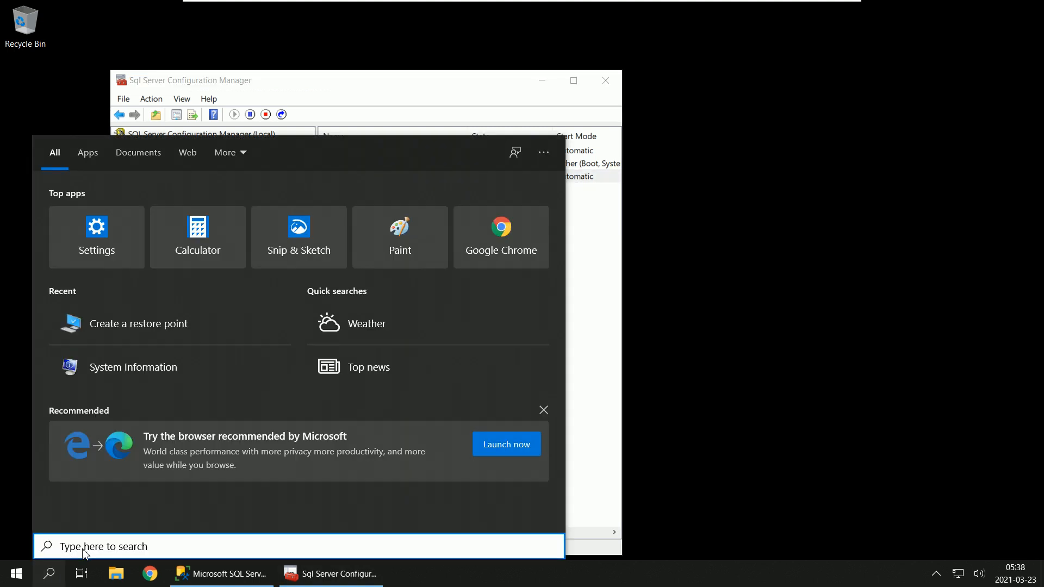
text(windo)
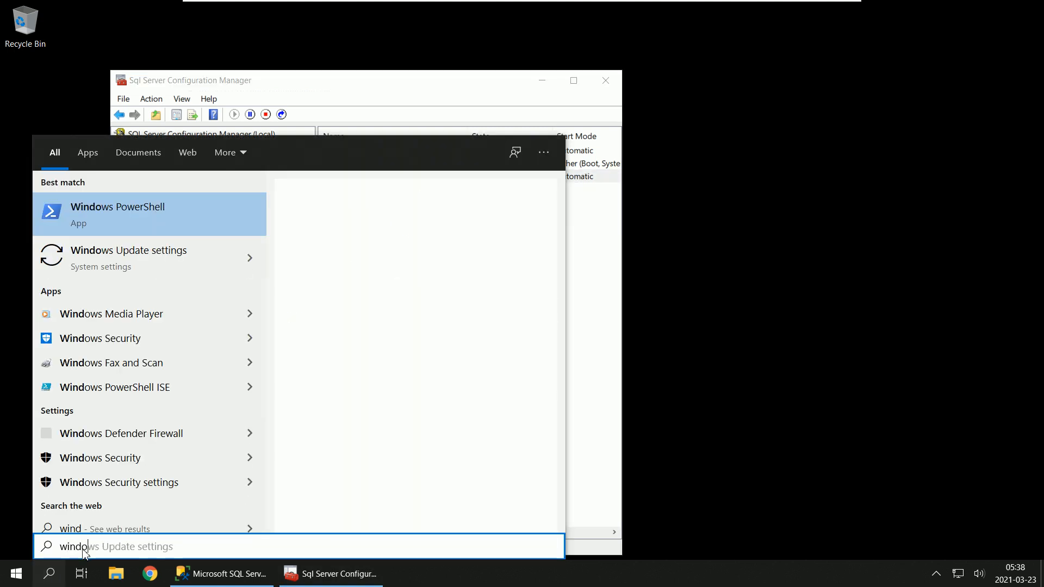
text(ws defe)
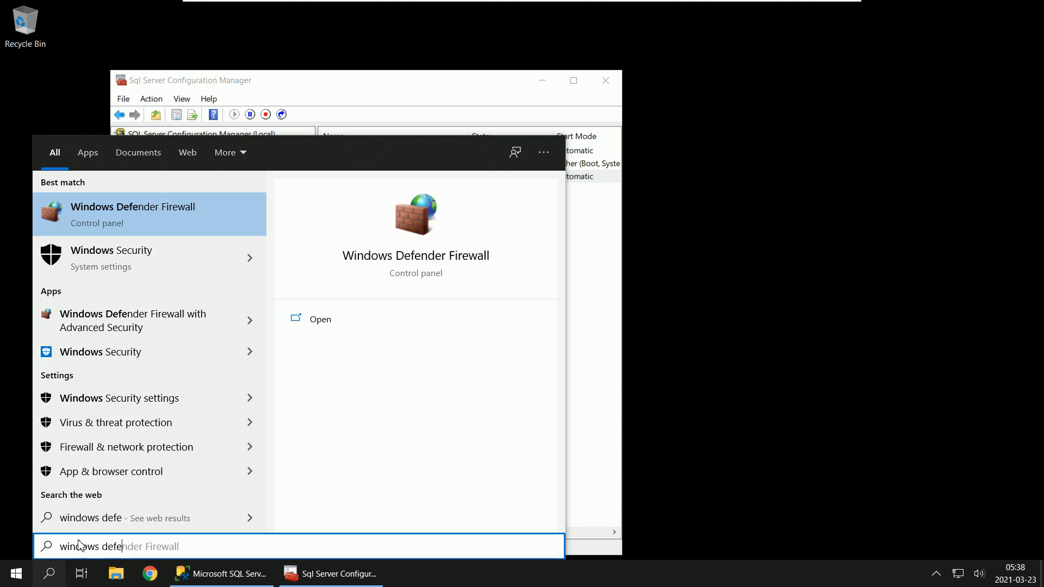
click(165, 324)
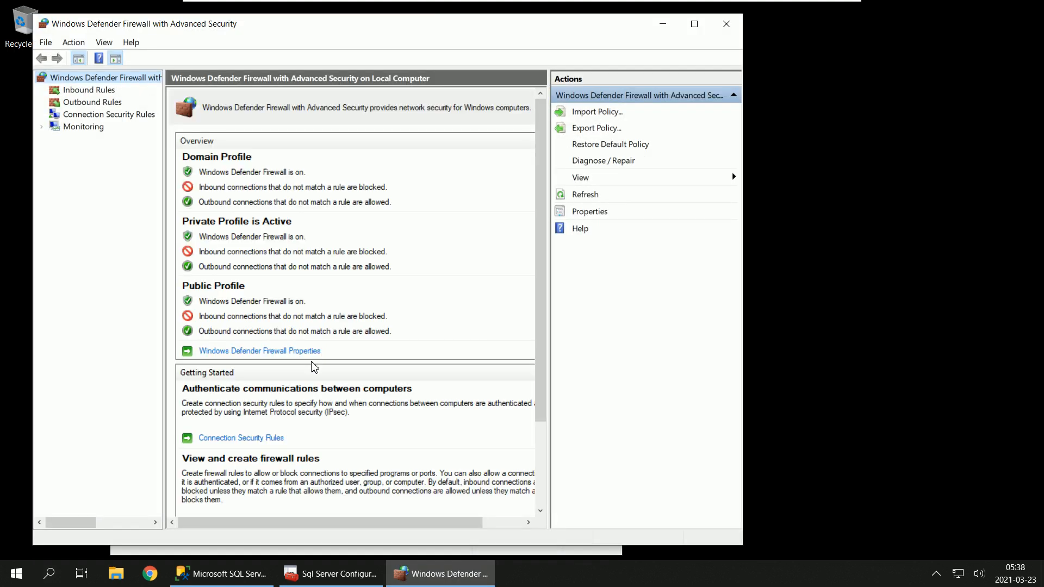
Step: Look through the firewall's Inbound Rules for existing SQL Server entries
click(104, 95)
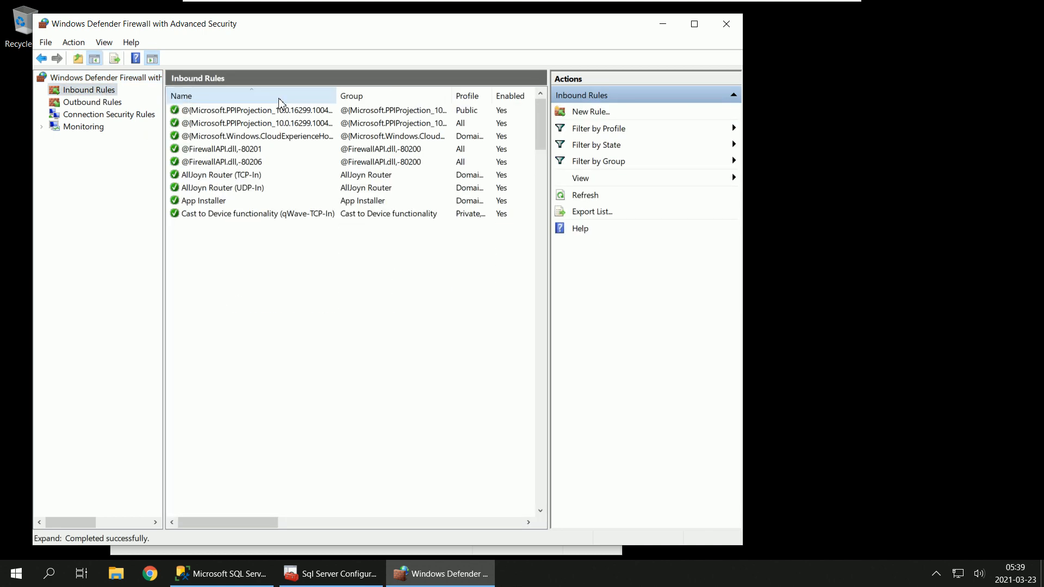
scroll(268, 228, down, 9)
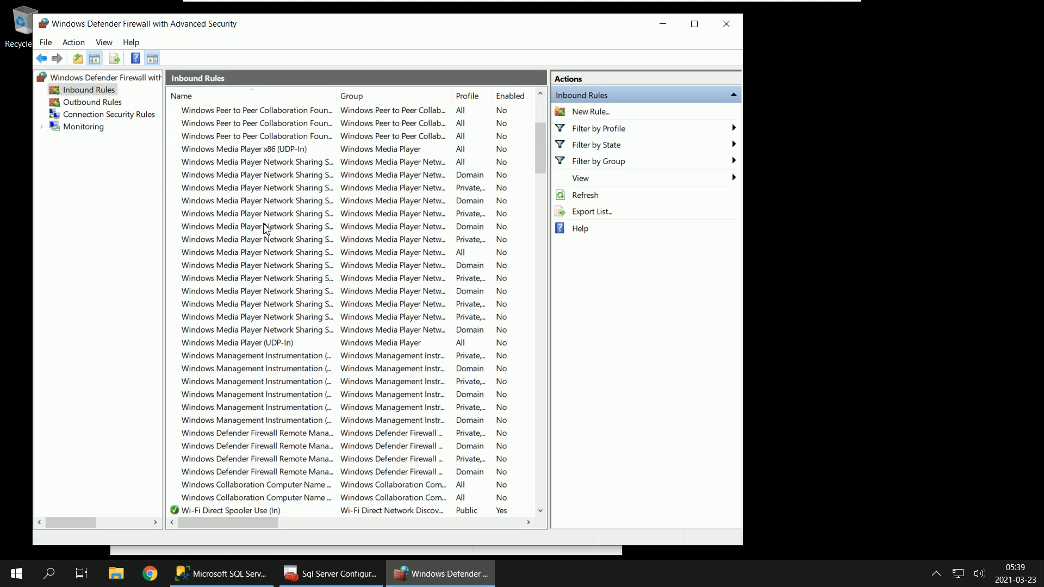
scroll(266, 227, down, 8)
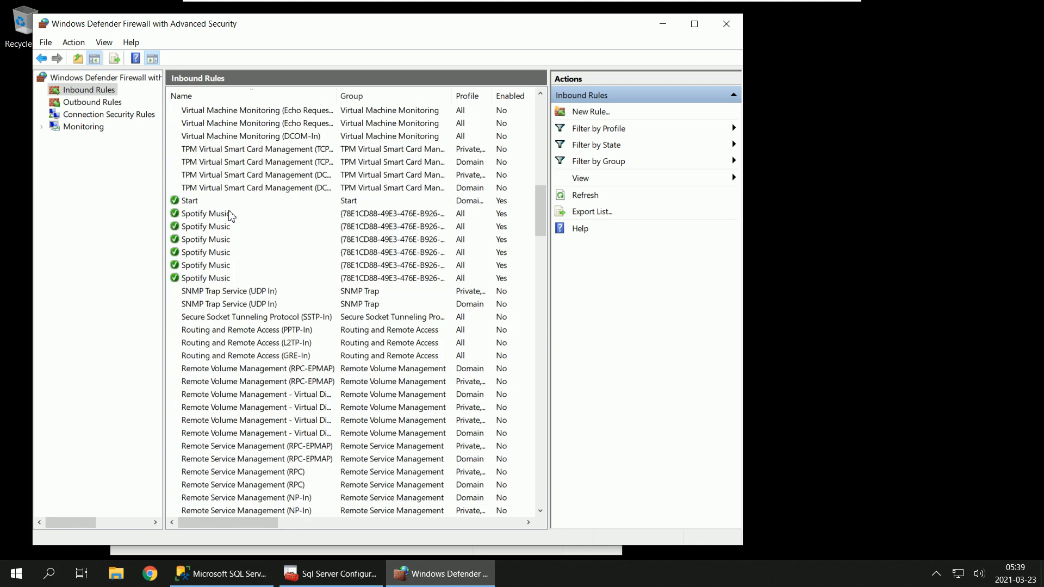
click(195, 203)
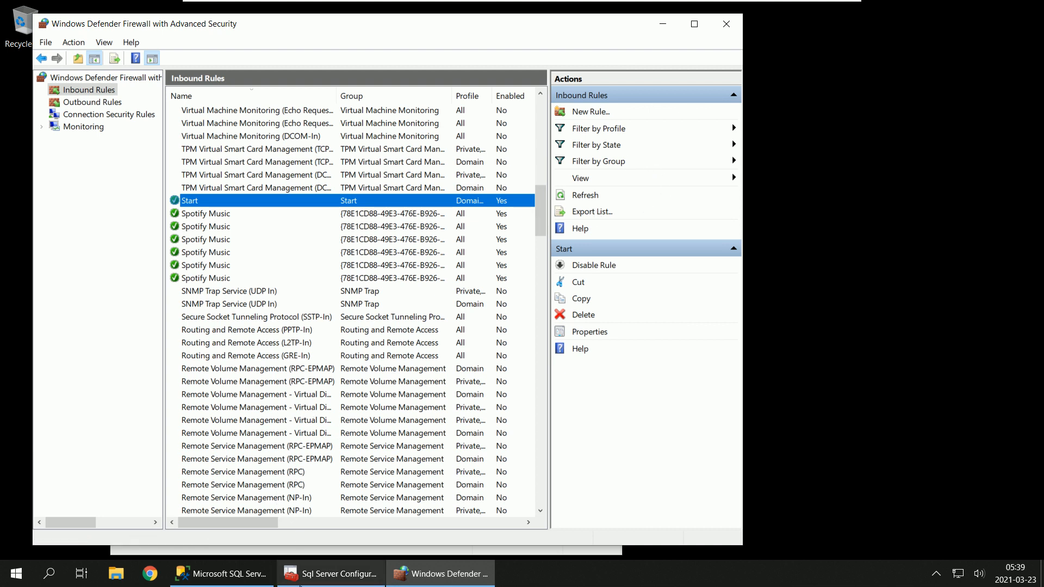
Step: Switch to Sql Server Configuration Manager and read the full Binary Path in the SQL Server Browser service properties
mouse_move(334, 581)
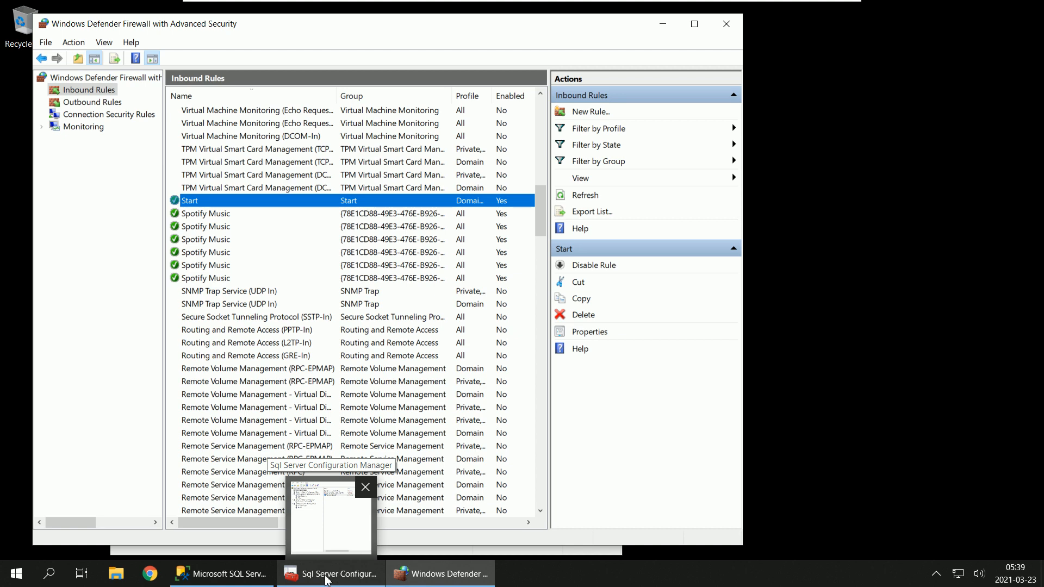
click(328, 581)
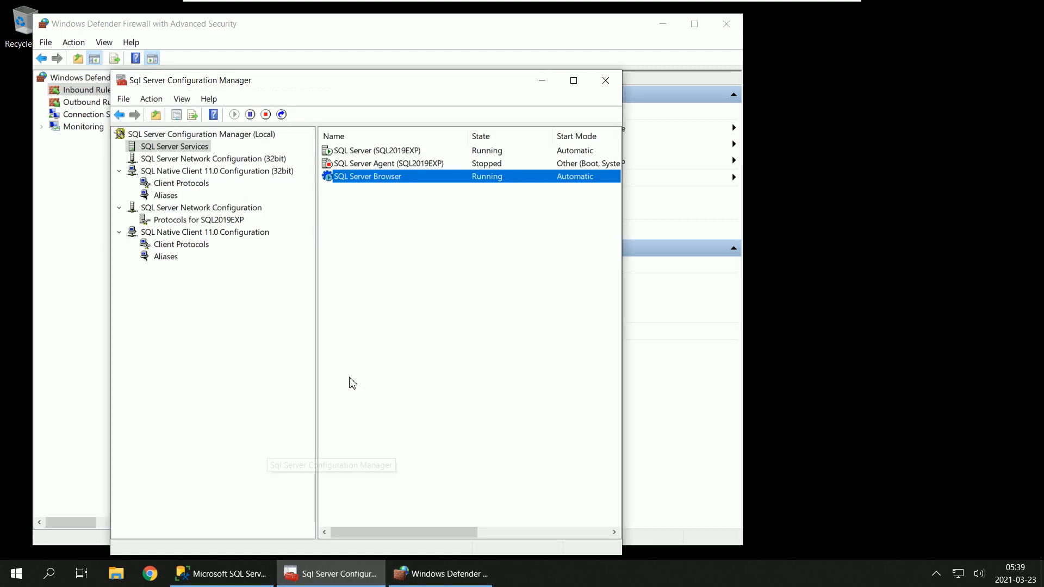
right_click(374, 185)
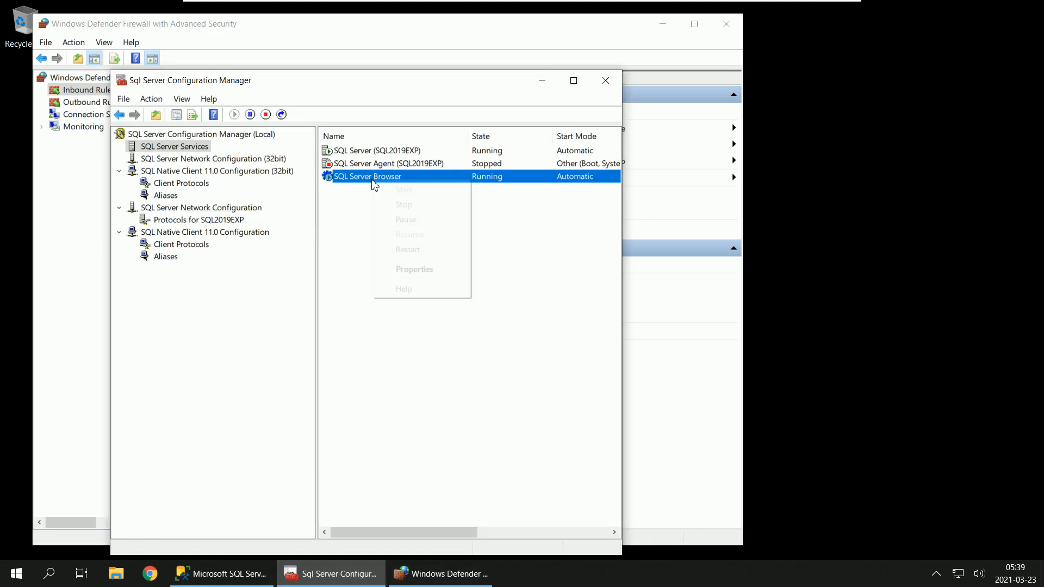
click(418, 271)
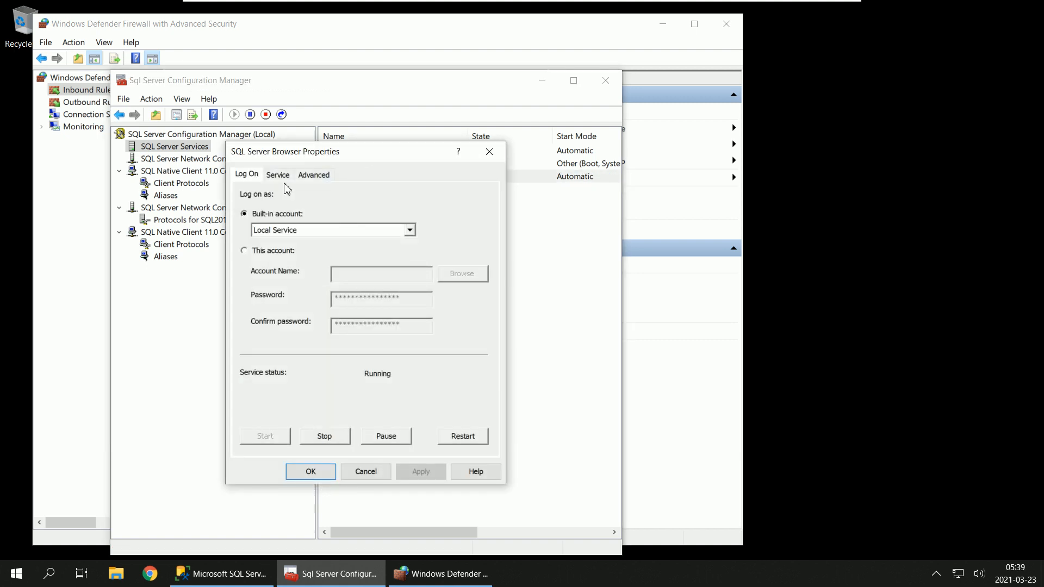
click(277, 175)
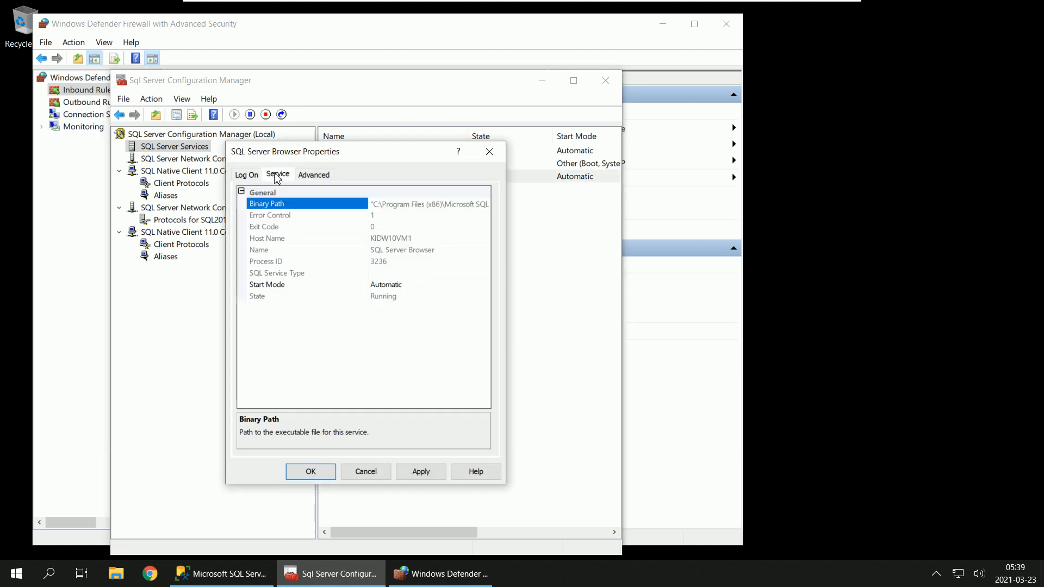
click(434, 205)
key(Right)
key(Right)
key(Right)
key(Right)
key(Right)
key(Right)
key(Right)
key(Right)
key(Right)
key(Right)
key(Right)
key(Right)
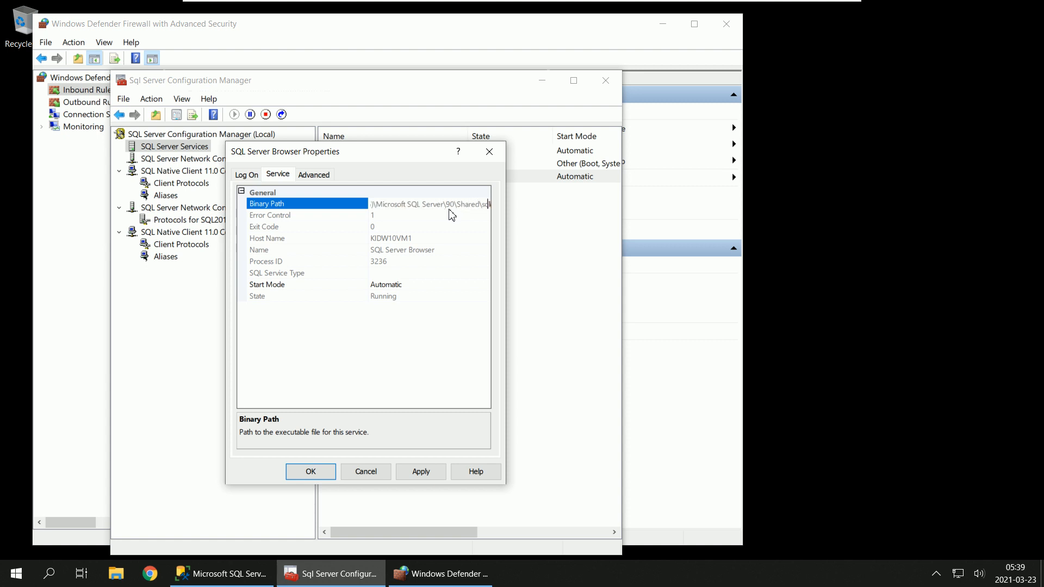
key(Right)
Step: Return to Windows Defender Firewall and start a new inbound rule of type Program
click(417, 580)
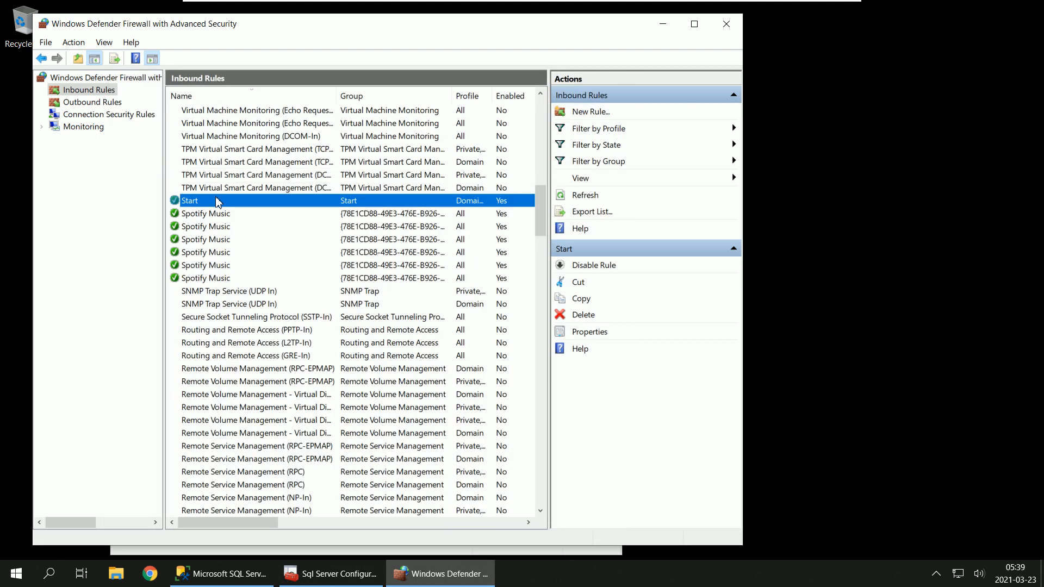
click(82, 92)
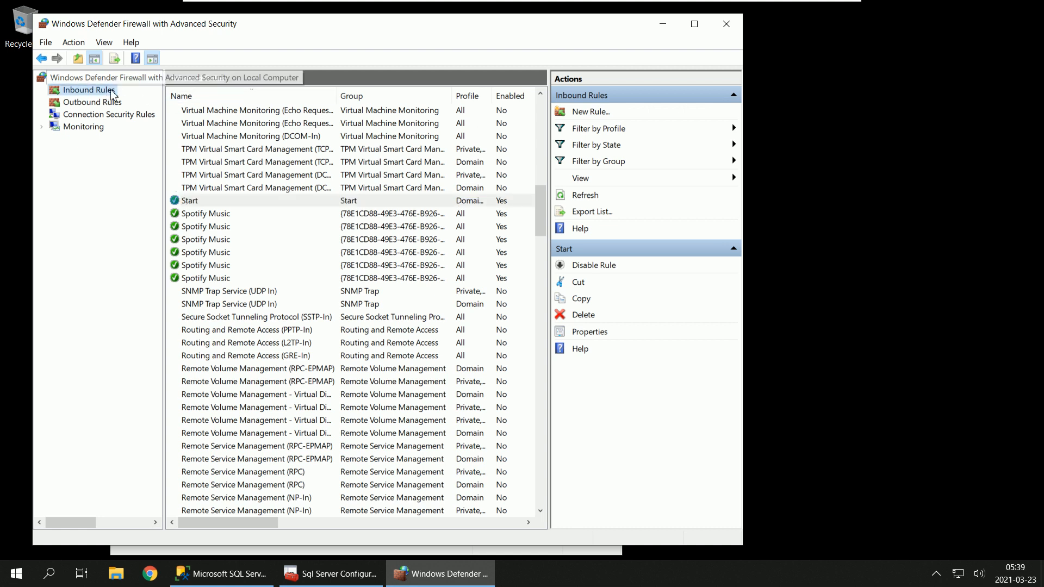
right_click(107, 93)
click(125, 98)
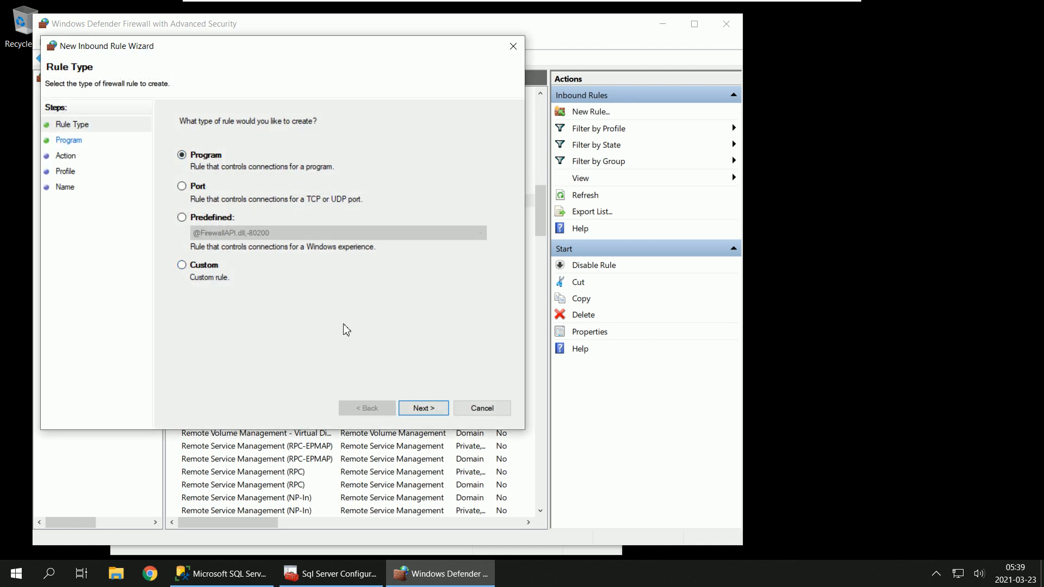
click(412, 410)
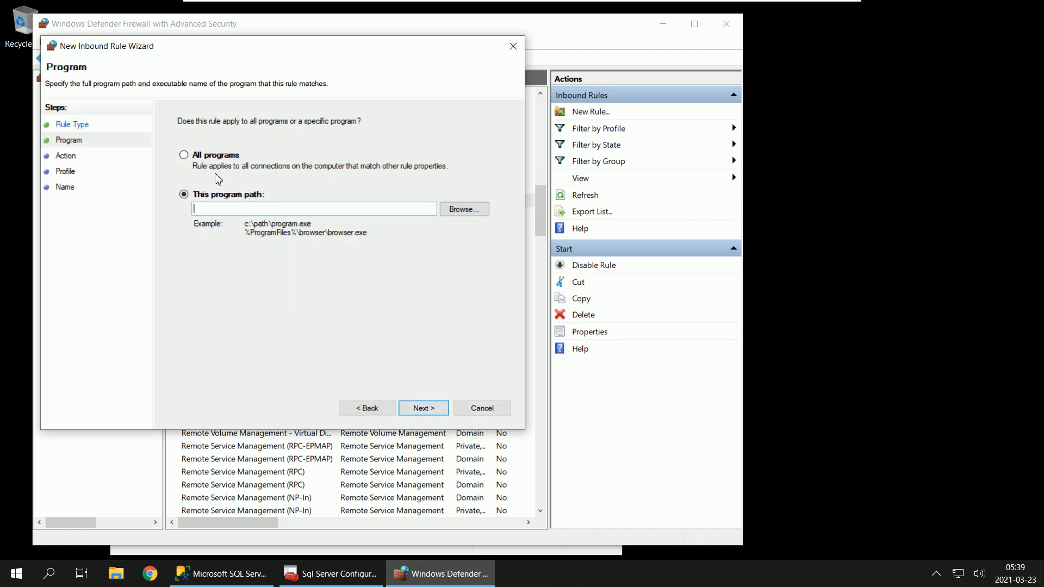
Step: Set the rule's program path to sqlbrowser.exe in C:\Program Files (x86)\Microsoft SQL Server\90\Shared
click(485, 213)
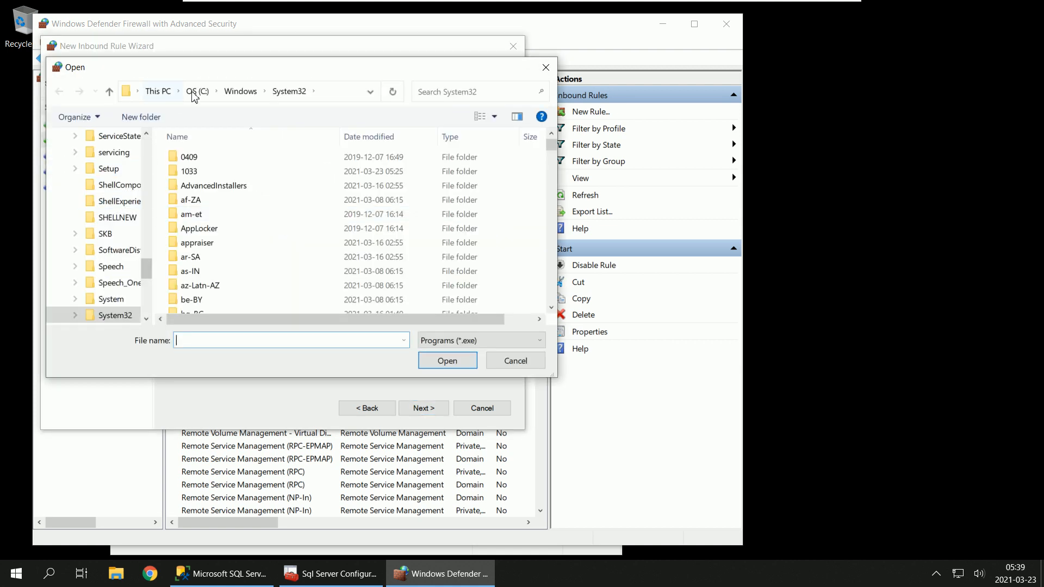
click(197, 91)
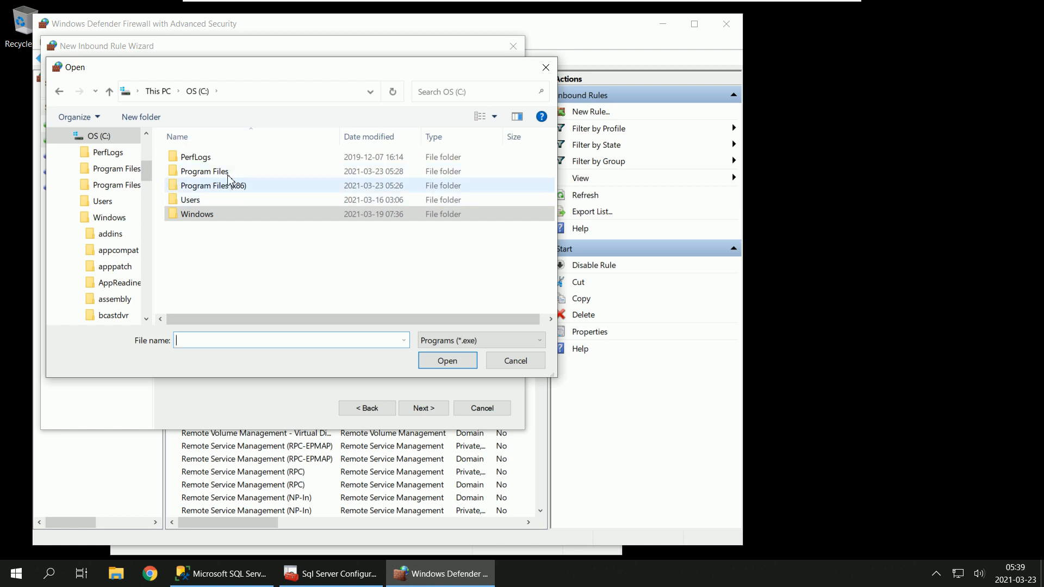
double_click(234, 187)
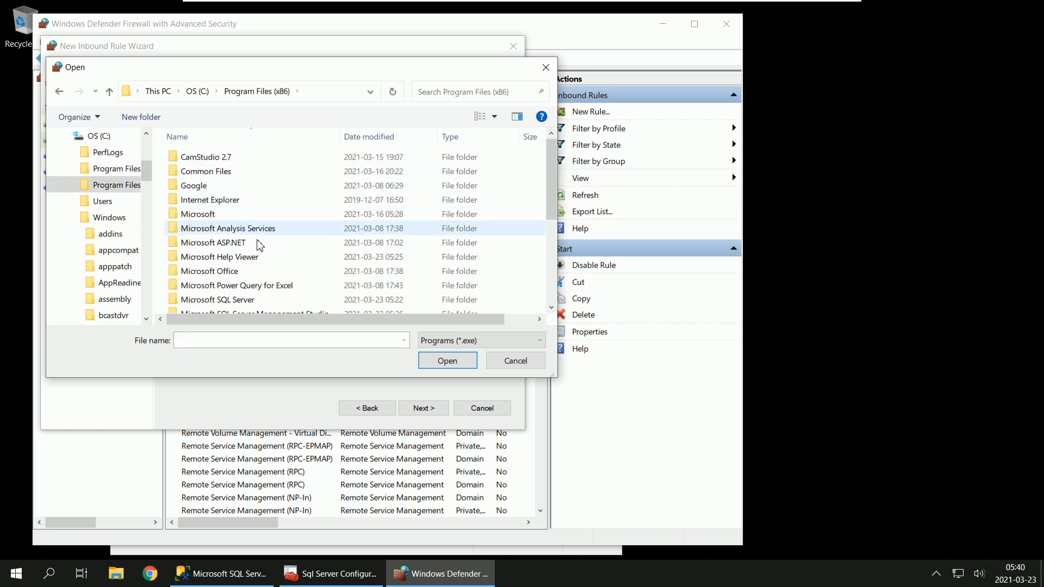
scroll(254, 253, down, 2)
double_click(246, 220)
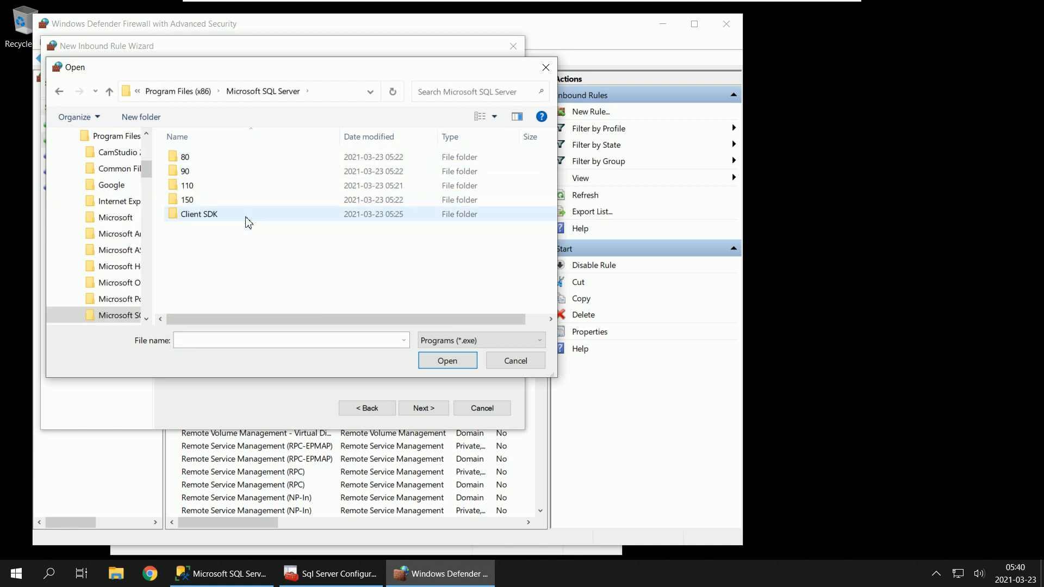
double_click(222, 170)
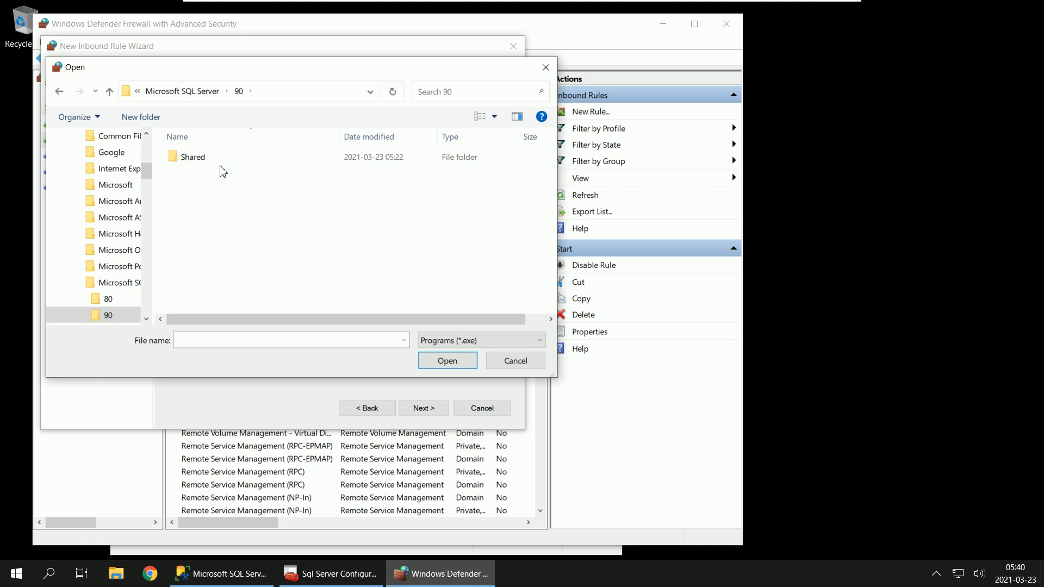
double_click(222, 158)
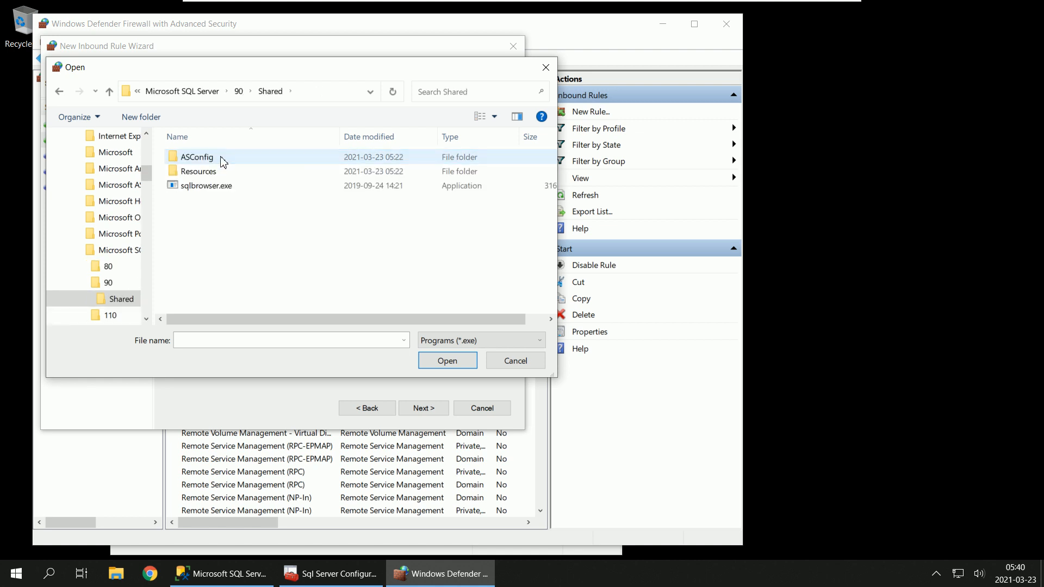
click(211, 190)
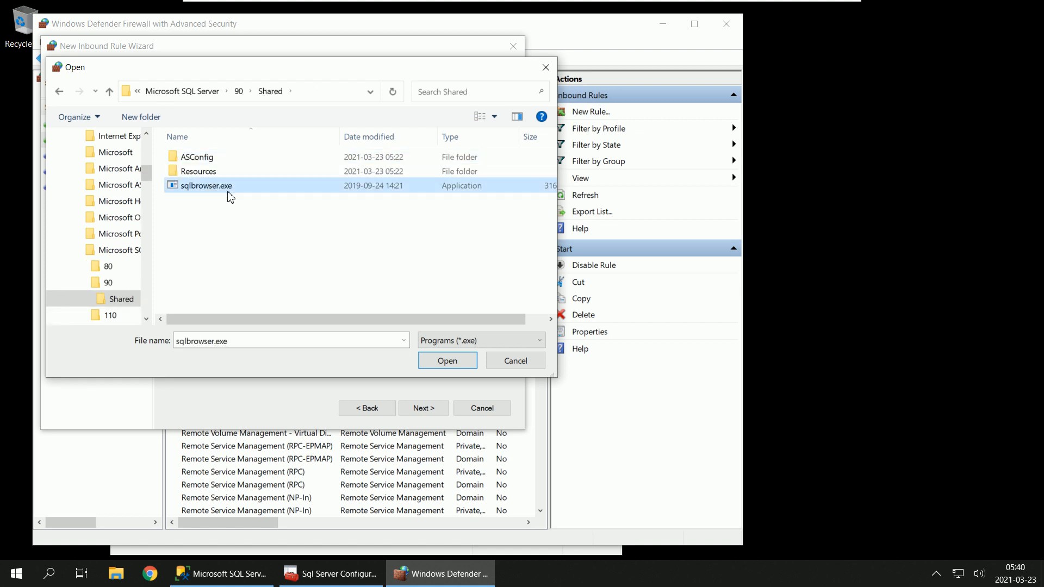
click(452, 363)
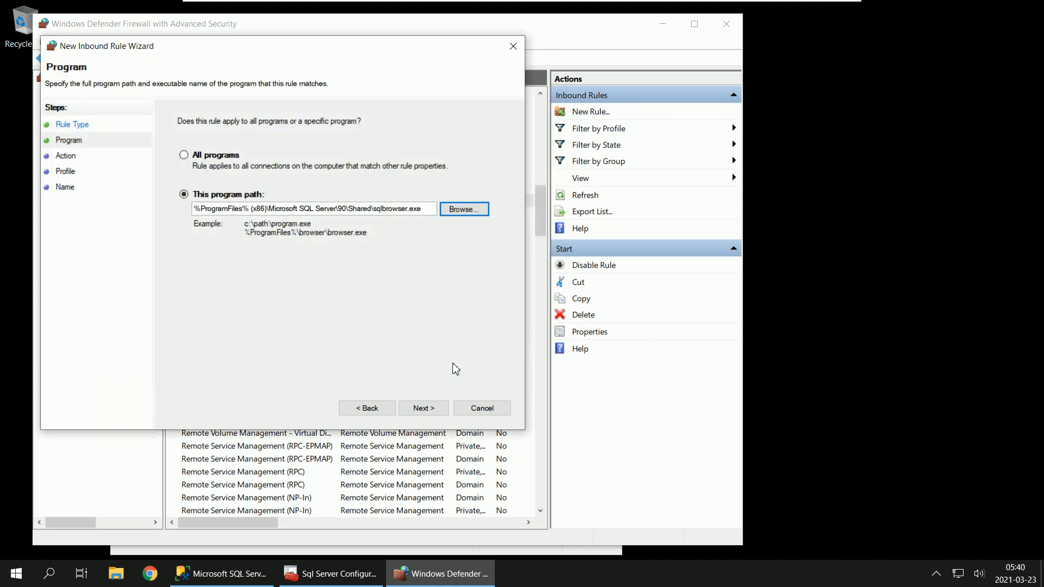
click(433, 407)
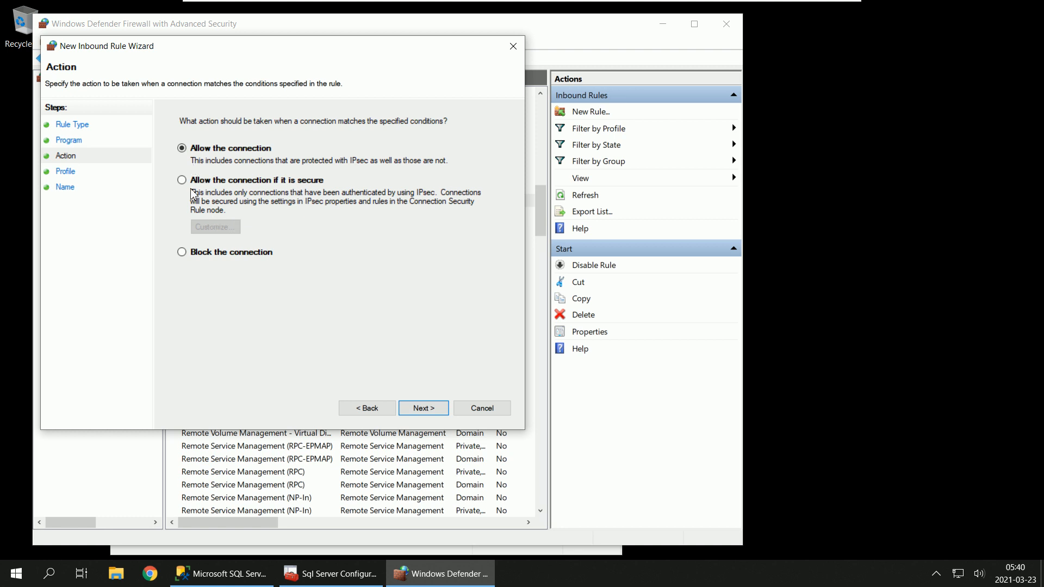
Step: Allow the connection for the Domain, Private and Public profiles, and finish the inbound rule with the name SQLBrowser
click(433, 415)
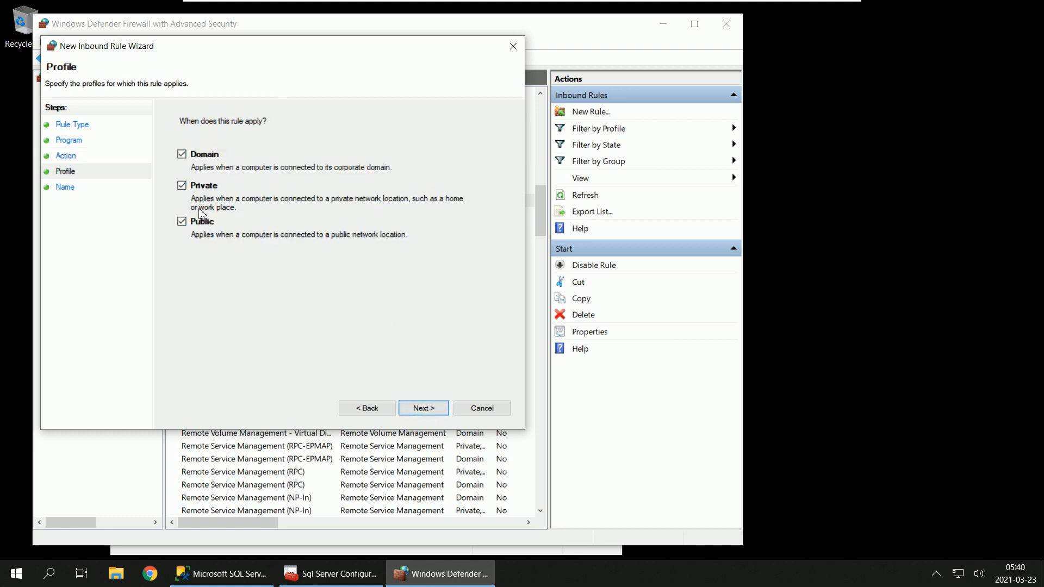
click(431, 416)
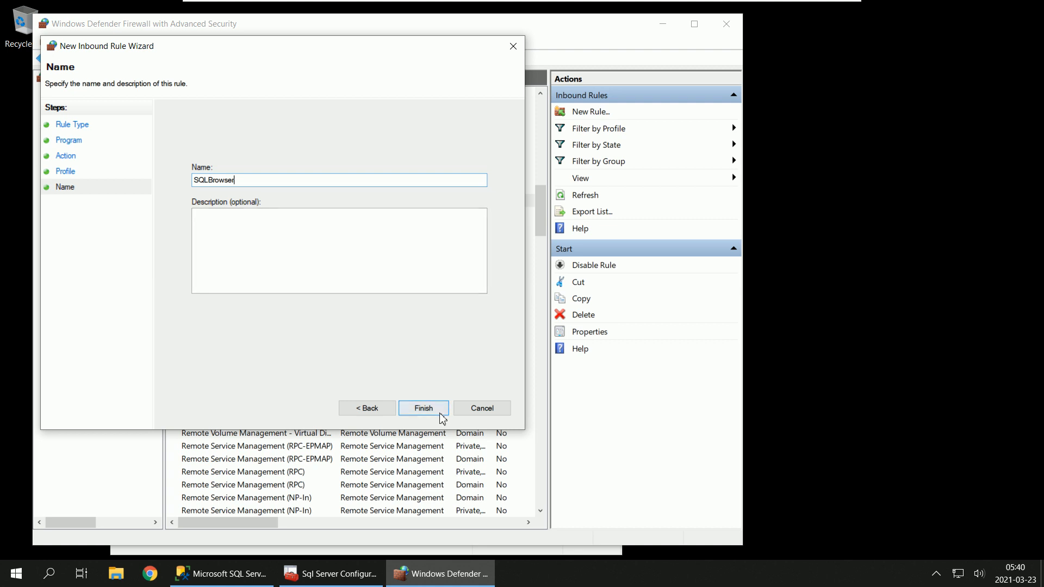
click(424, 408)
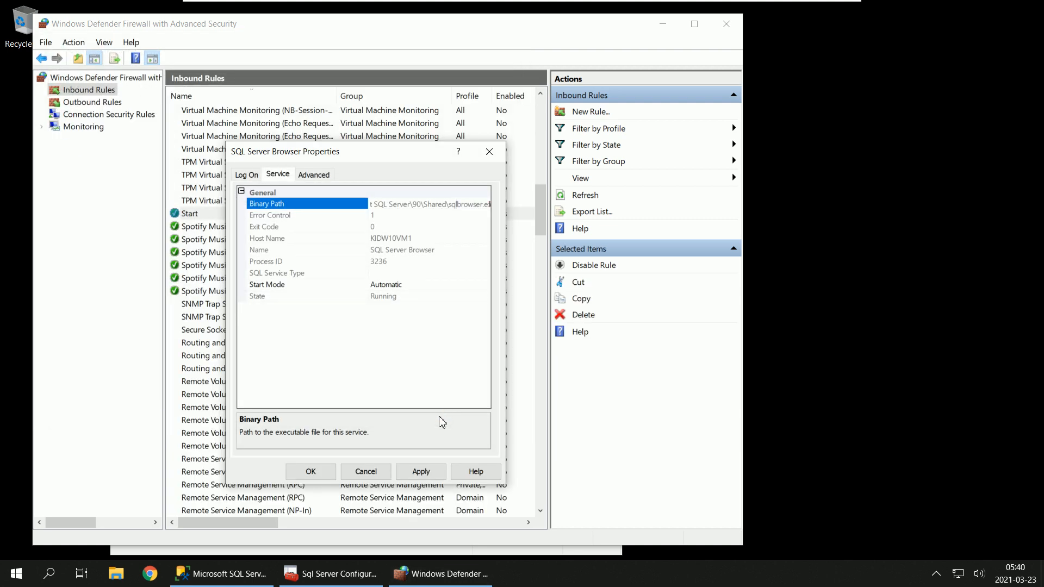
Step: Close the SQL Server Browser properties and locate the SQLBrowser rule in the inbound rules sorted by name
click(354, 479)
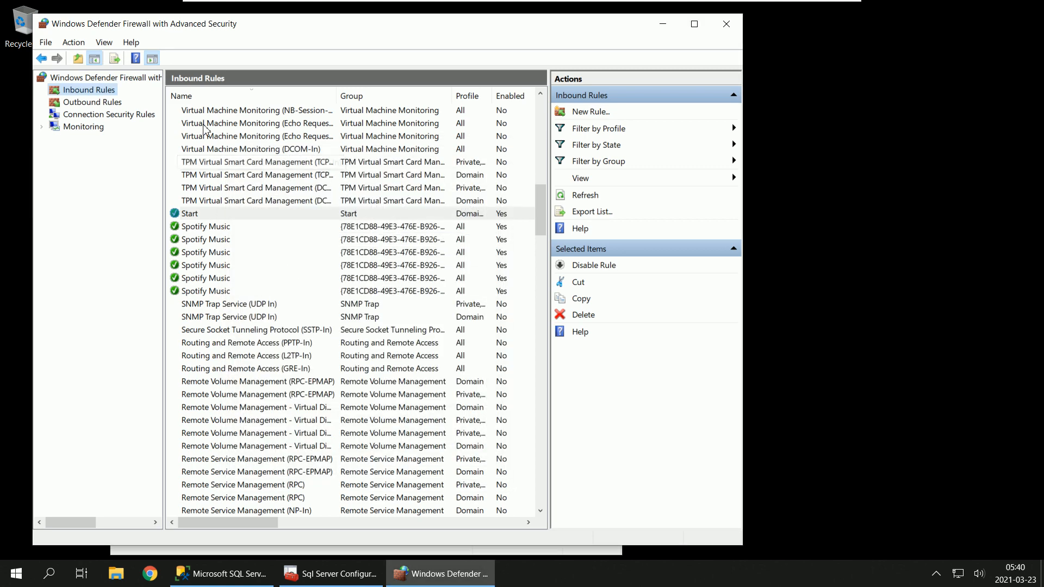
click(269, 95)
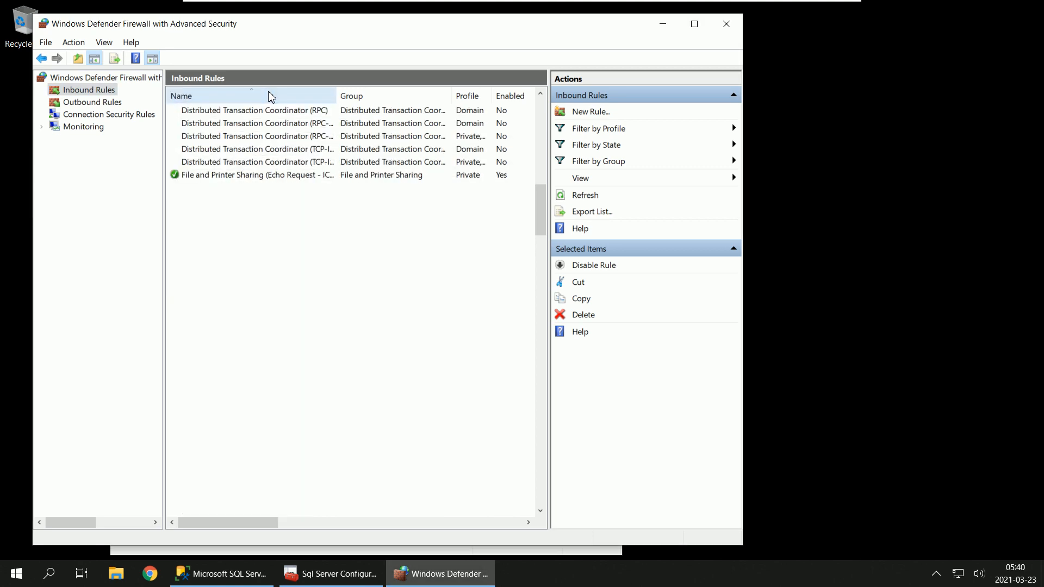
click(270, 96)
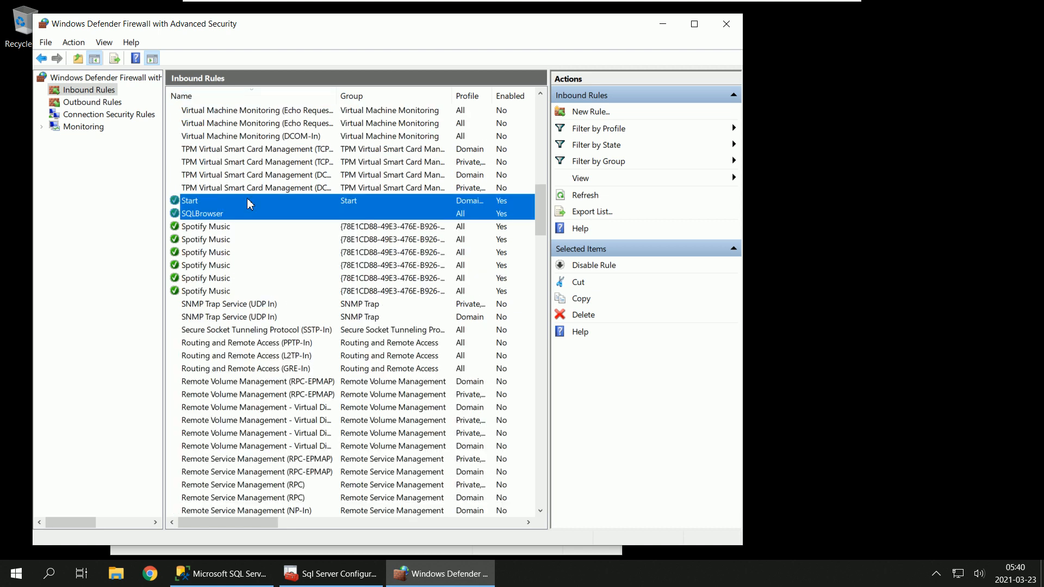
click(243, 215)
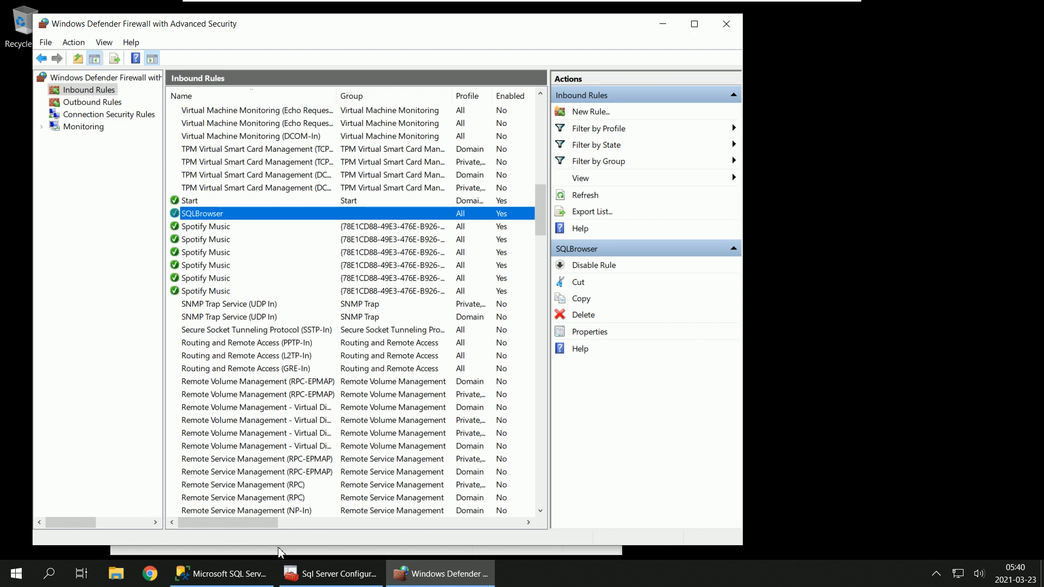
Step: Switch to Sql Server Configuration Manager and read the full Binary Path in the SQL Server (SQL2019EXP) service properties
click(331, 574)
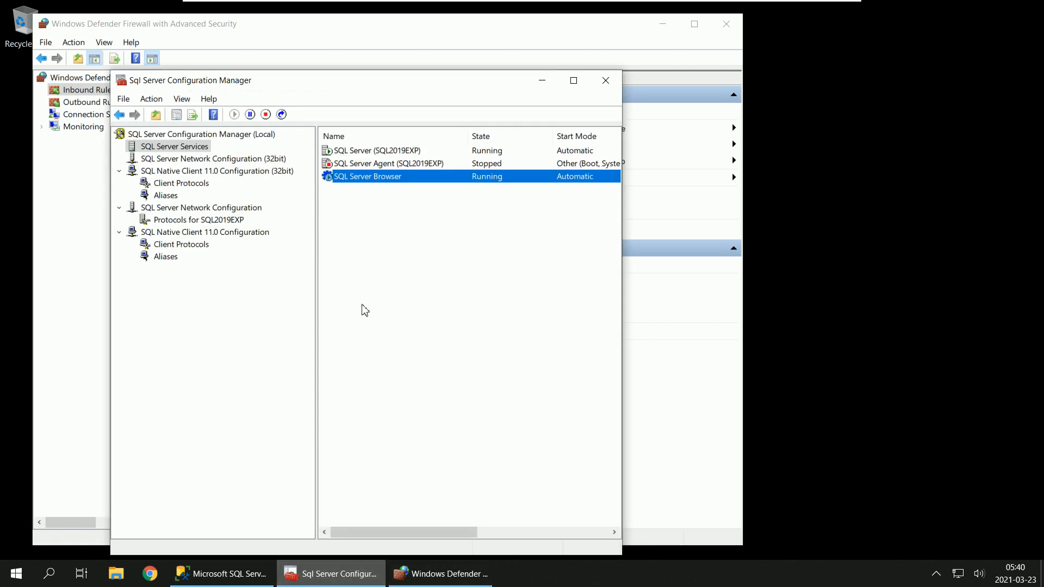
click(385, 151)
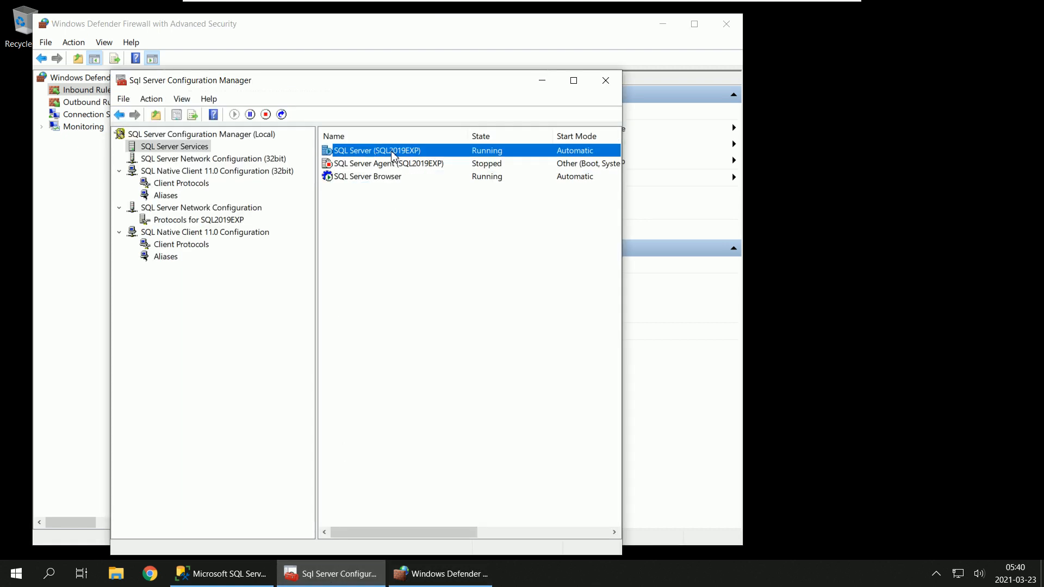
right_click(393, 156)
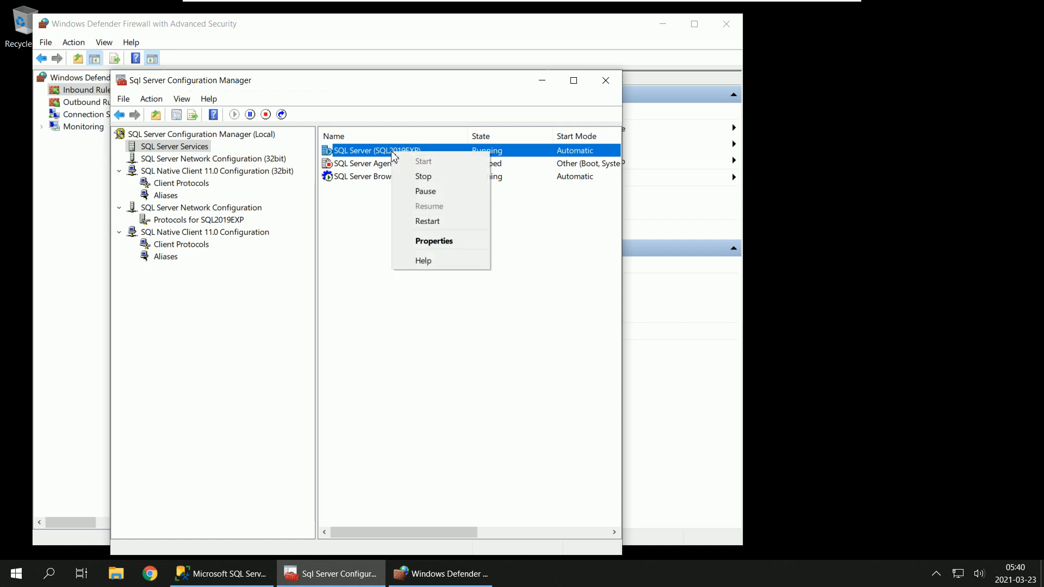
click(435, 243)
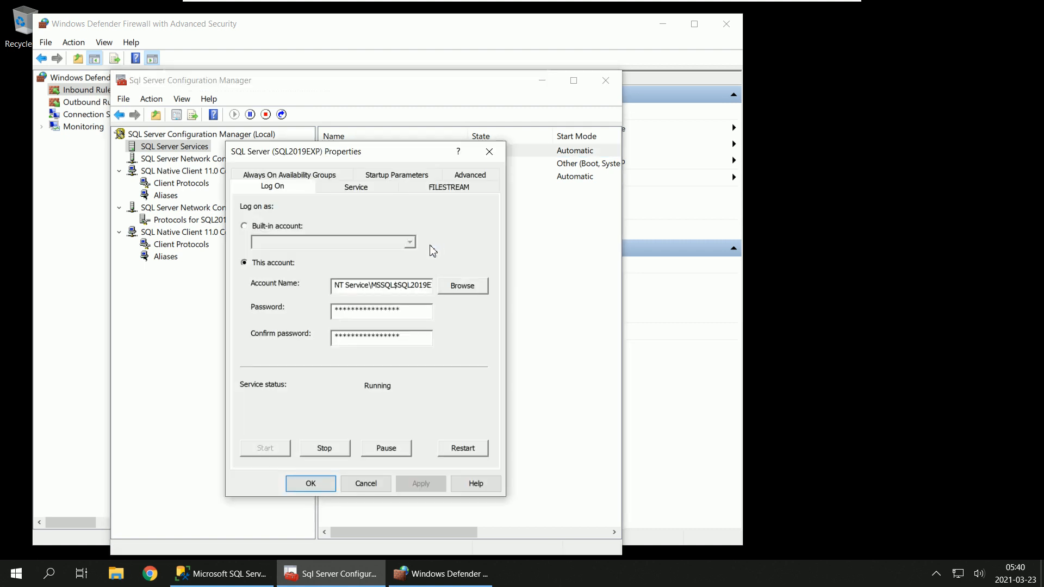
click(348, 192)
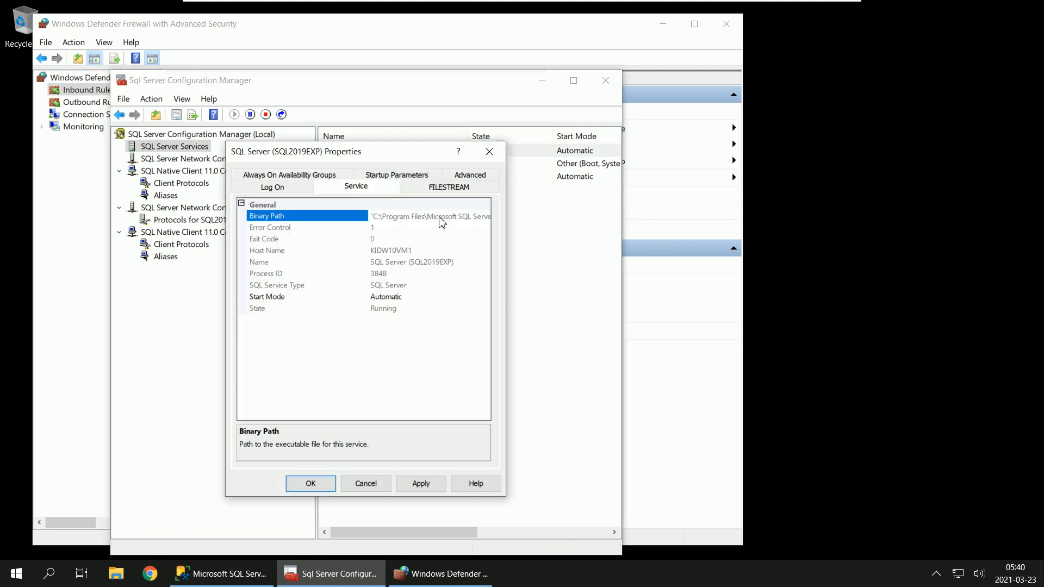
drag(438, 216, 503, 213)
double_click(402, 218)
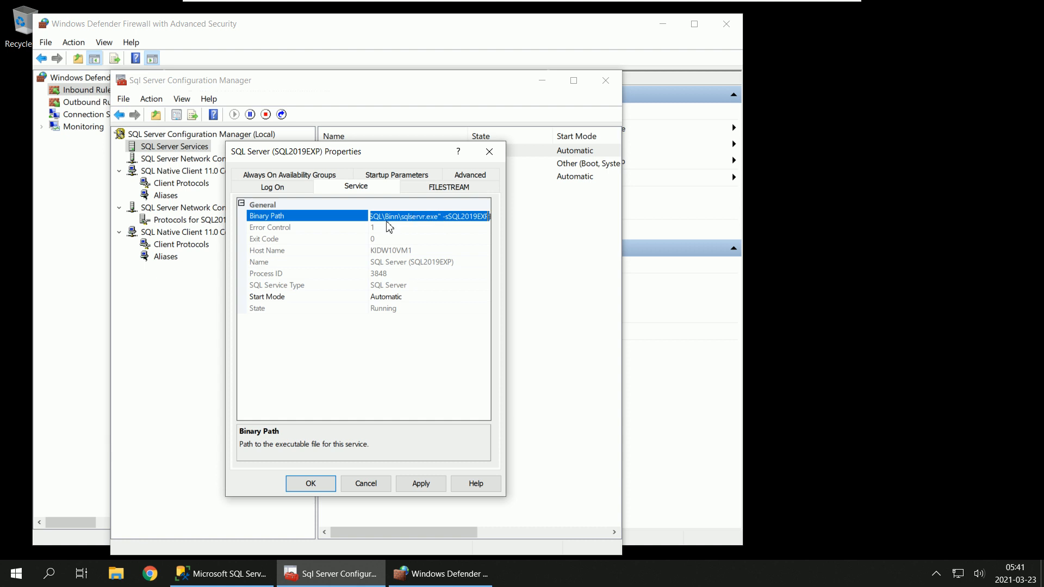
click(377, 217)
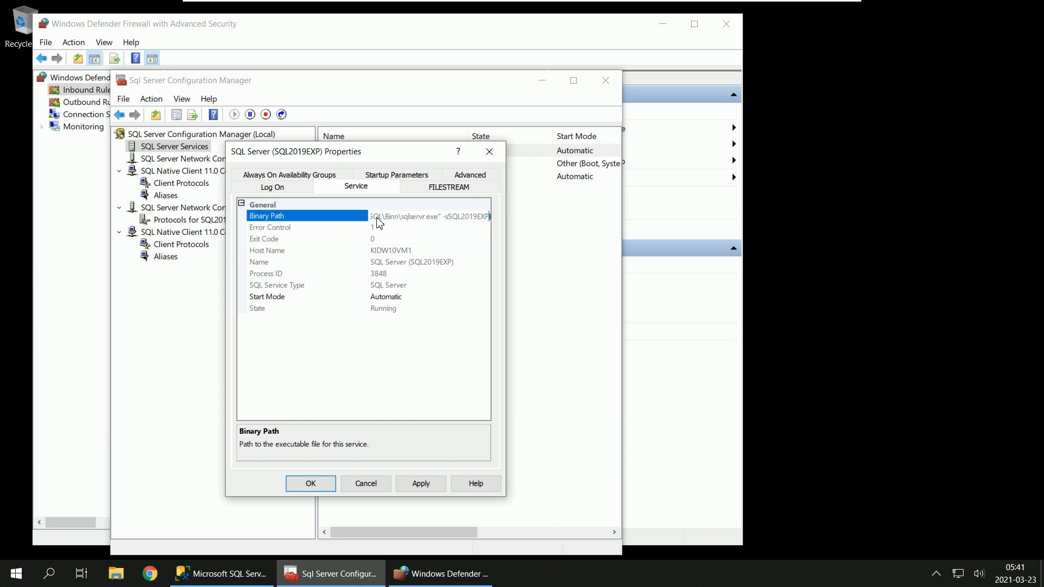
key(Left)
key(Left)
key(Left)
key(Left)
key(Left)
key(Left)
key(Left)
key(Left)
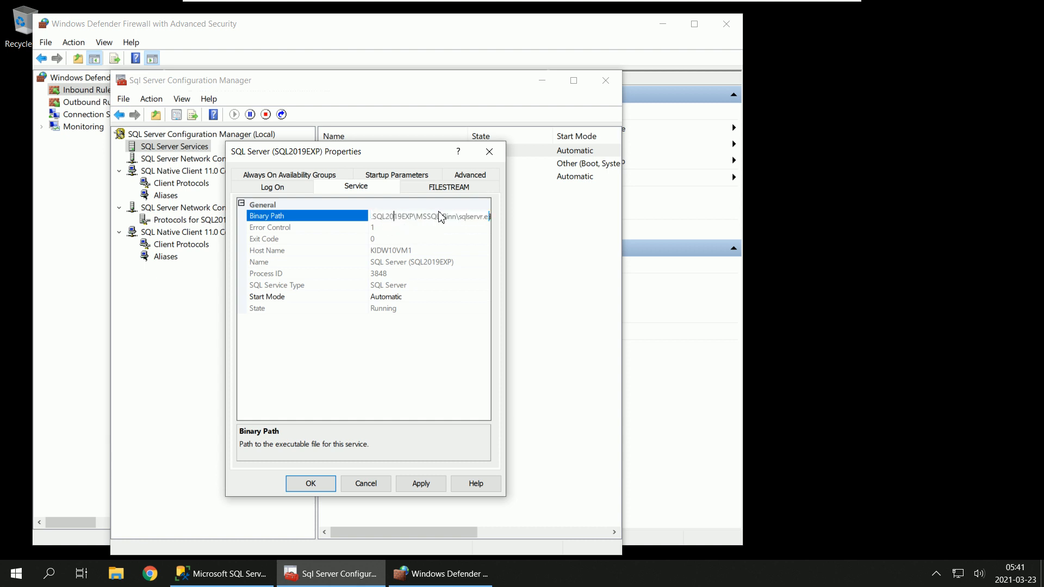
key(Left)
key(Left)
key(Left)
key(Left)
key(Left)
key(Left)
key(Left)
key(Right)
key(Right)
key(Right)
key(Right)
key(Right)
key(Right)
key(Right)
key(Right)
key(Right)
key(Right)
key(Right)
key(Right)
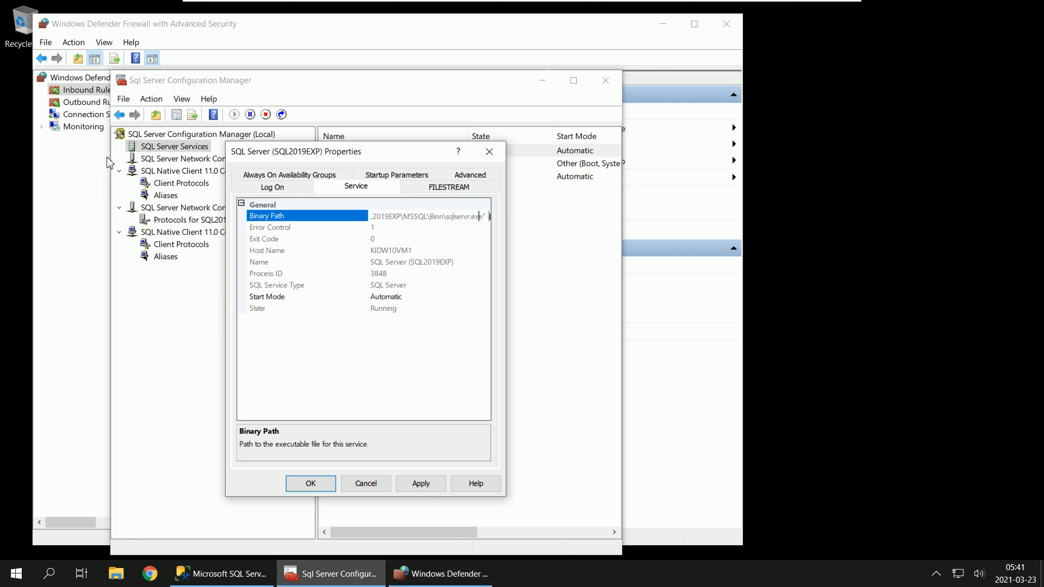
Step: Return to Windows Defender Firewall and start another new inbound rule of type Program
click(82, 94)
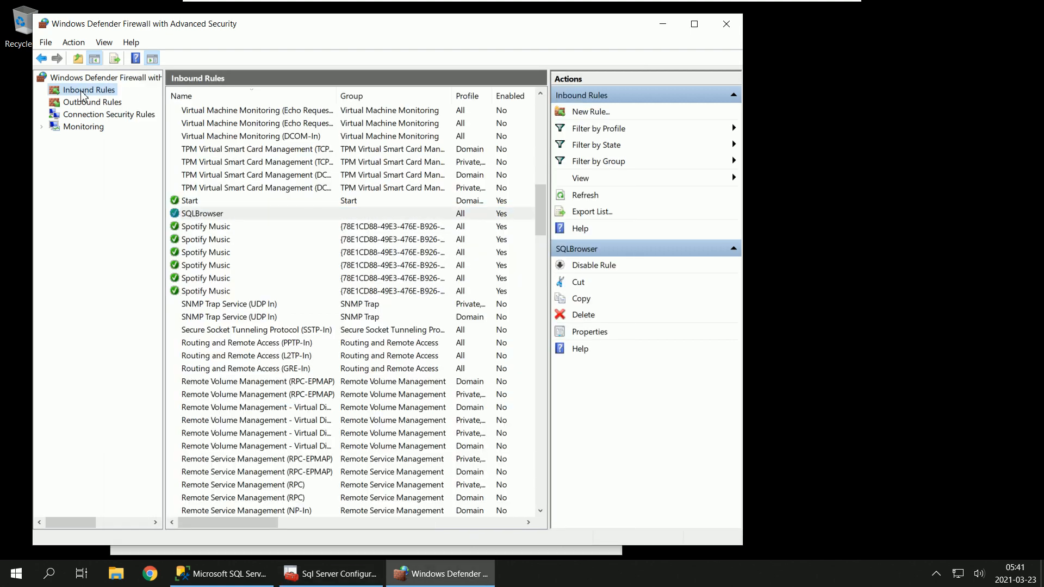
right_click(82, 95)
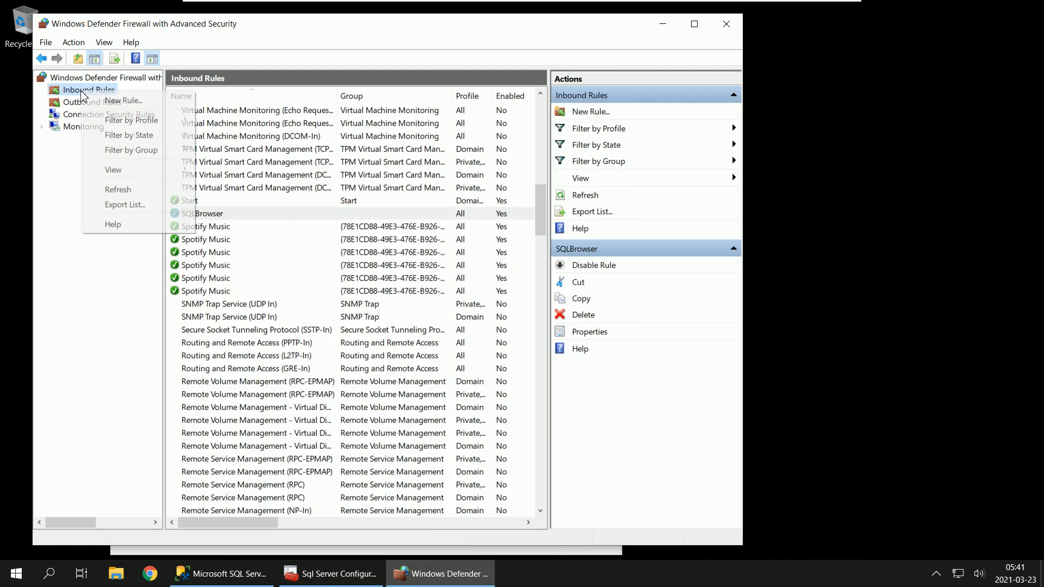
click(130, 99)
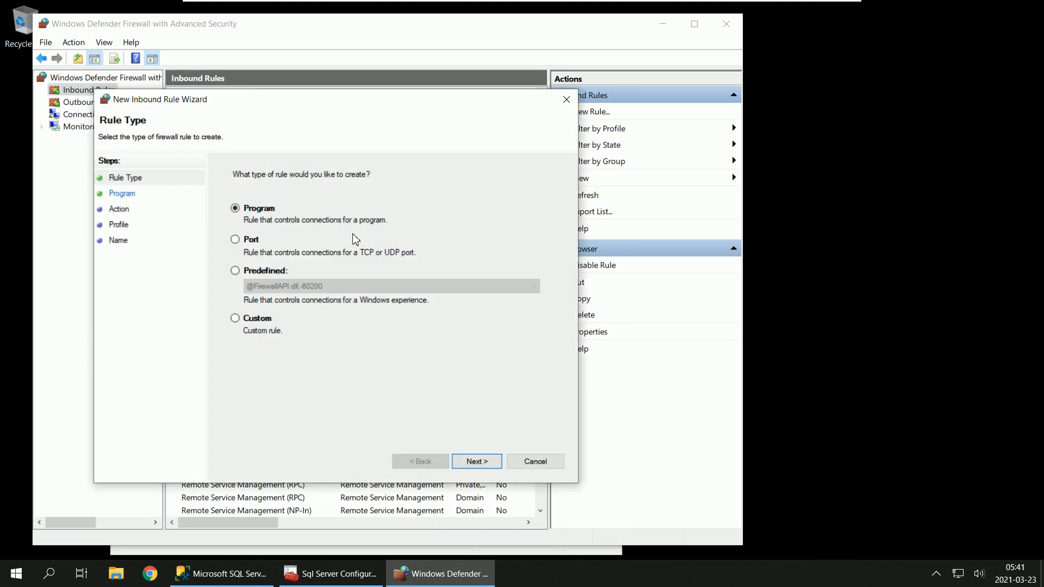
click(471, 461)
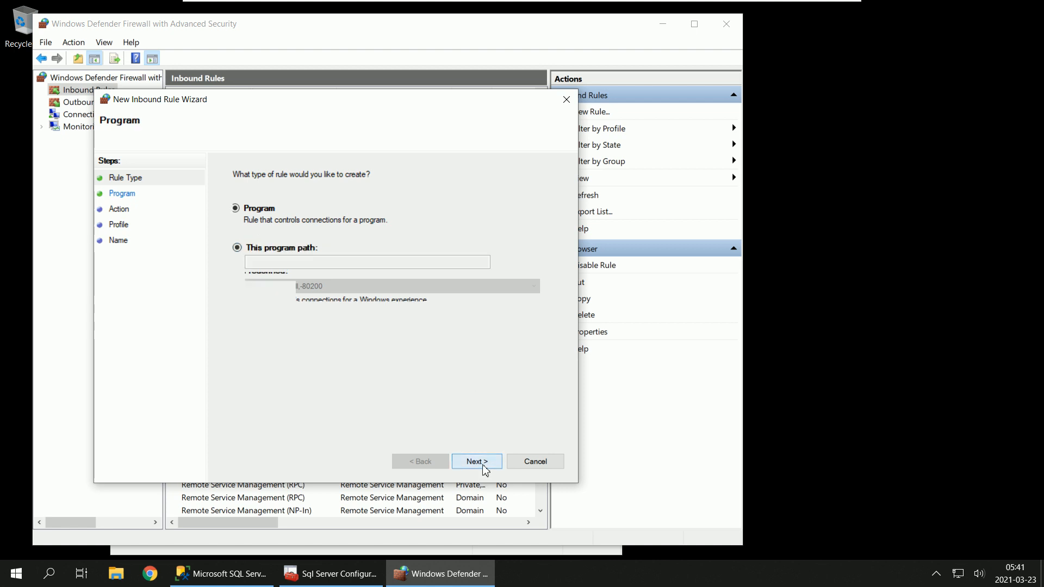
Step: Browse for the rule's program path and open the Microsoft SQL Server folder under C:\Program Files
click(530, 264)
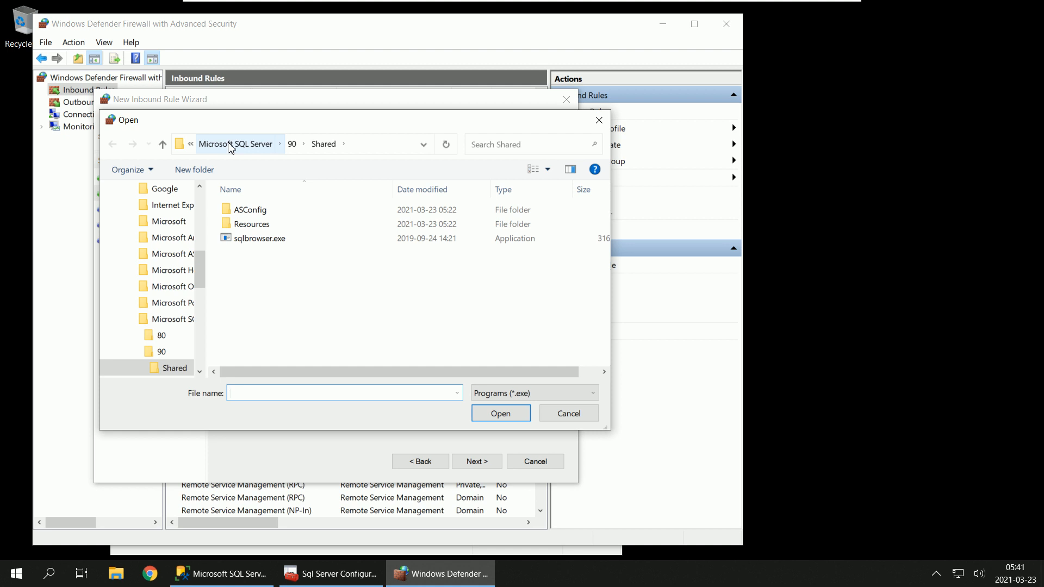
click(231, 145)
click(232, 146)
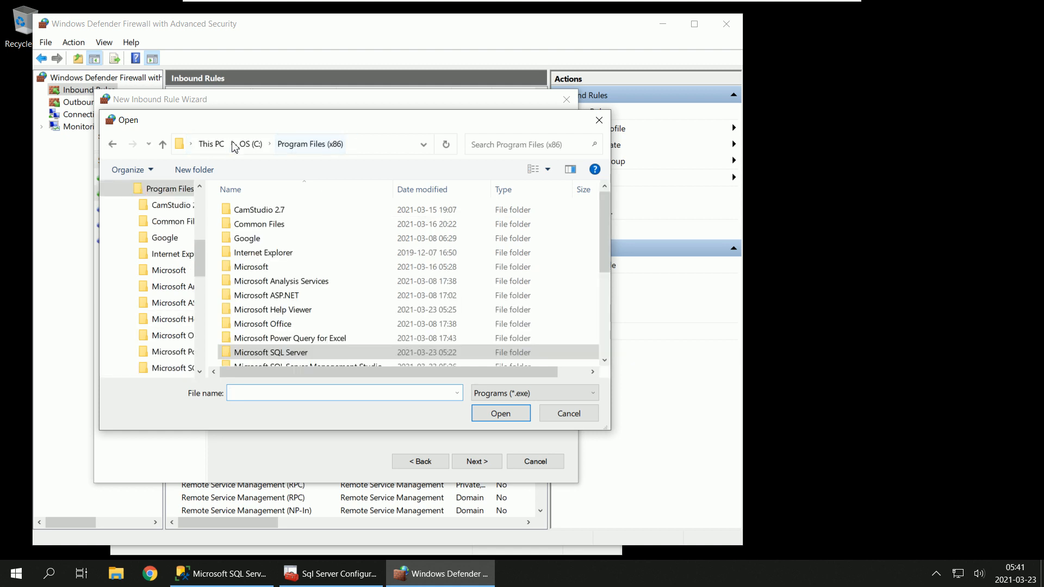
click(250, 144)
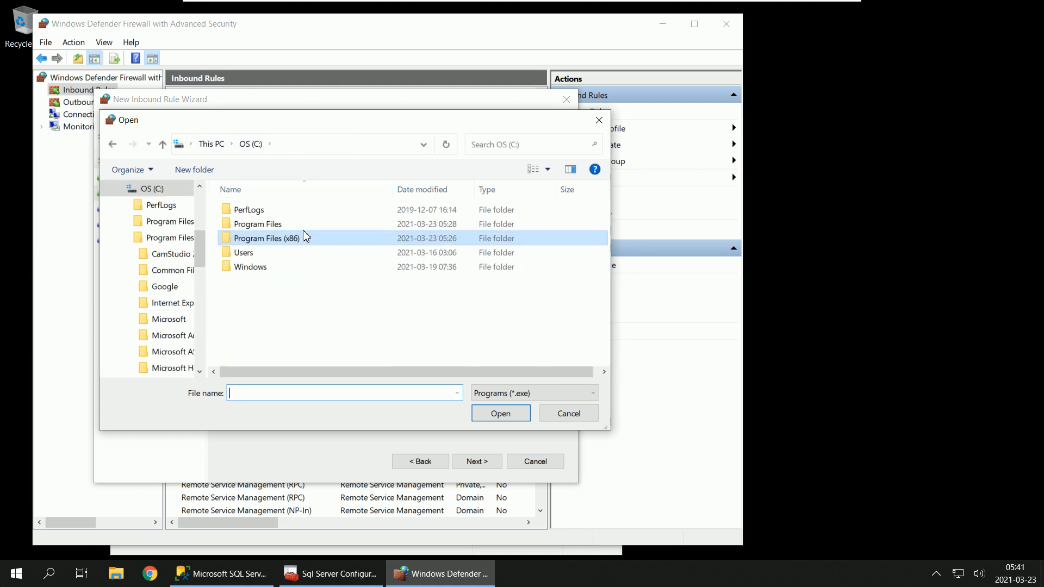
double_click(302, 224)
scroll(341, 296, down, 2)
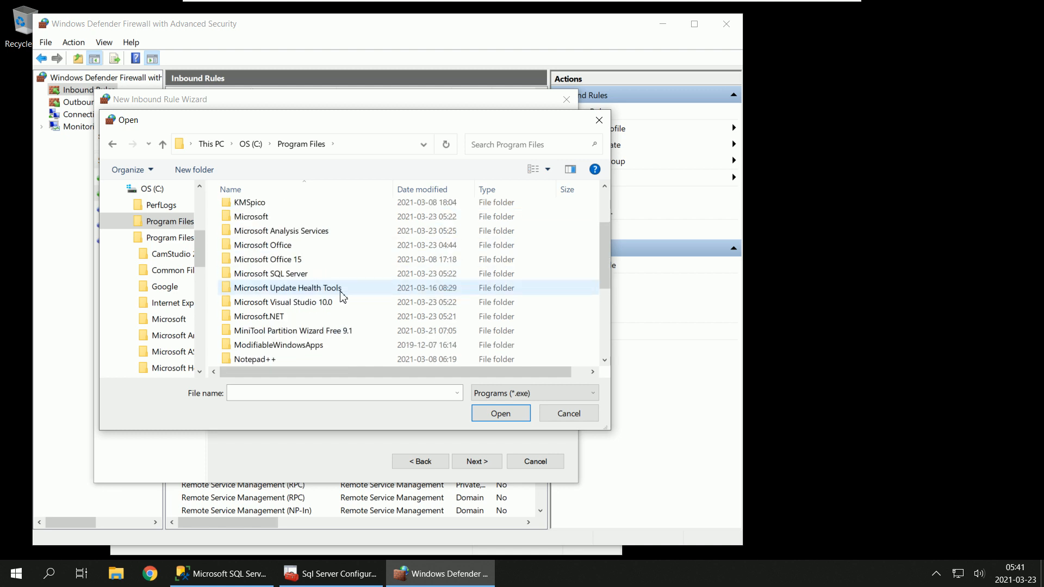
double_click(343, 273)
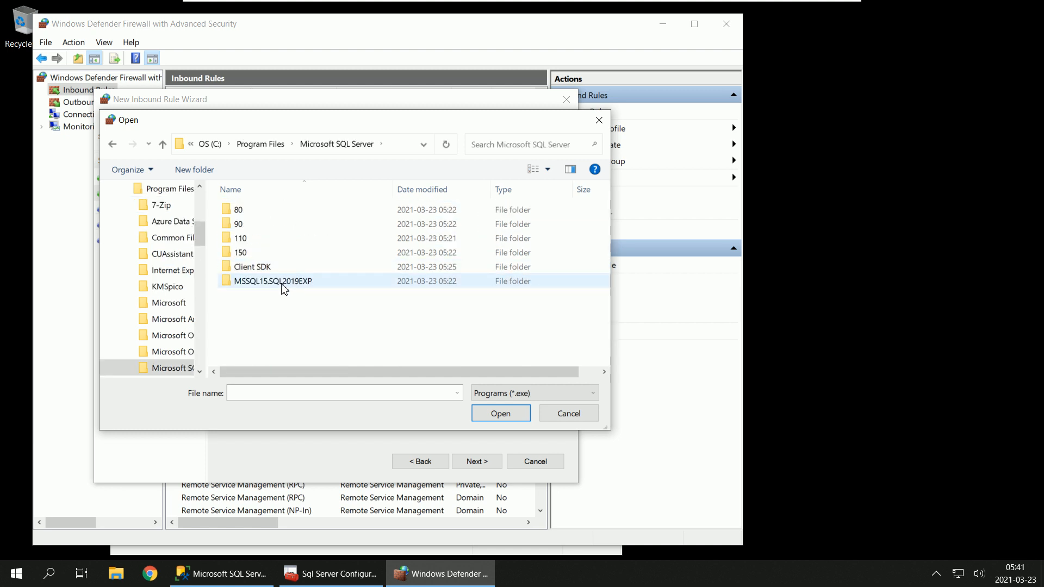
Step: Choose sqlservr.exe from MSSQL15.SQL2019EXP\MSSQL\Binn as the rule's program path
double_click(280, 284)
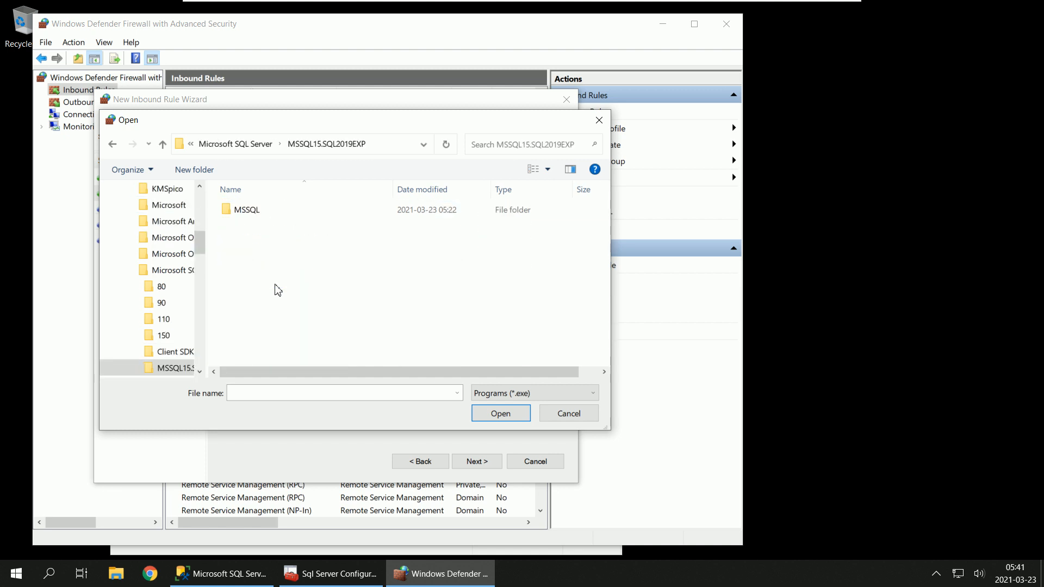
double_click(254, 211)
double_click(257, 212)
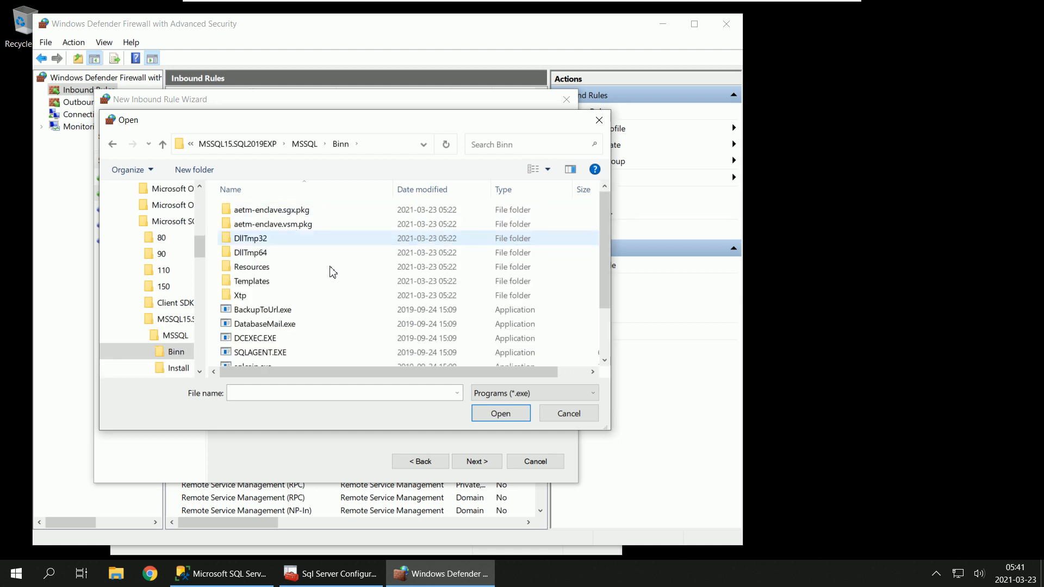
scroll(345, 298, down, 2)
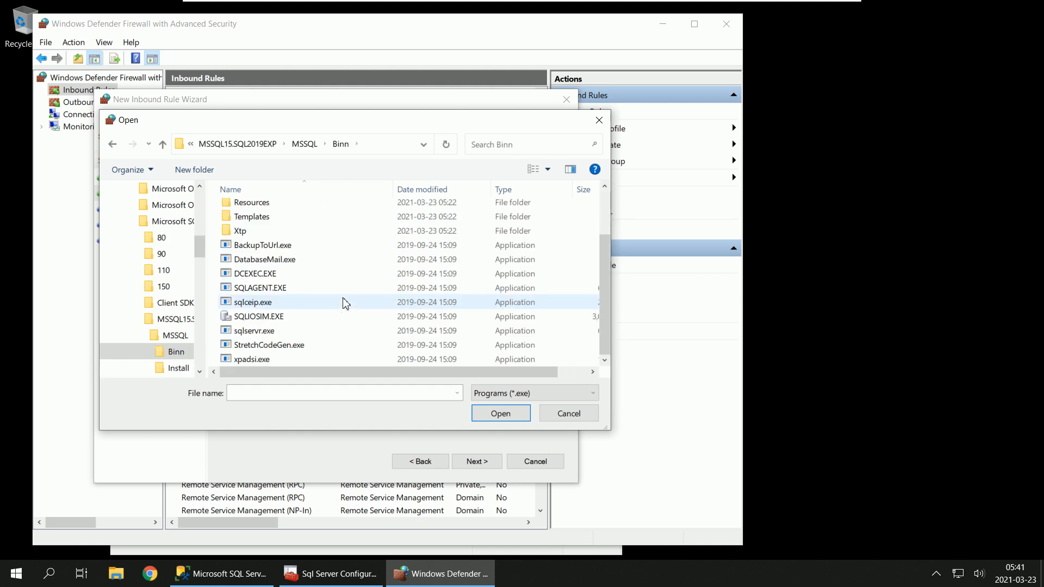
click(259, 333)
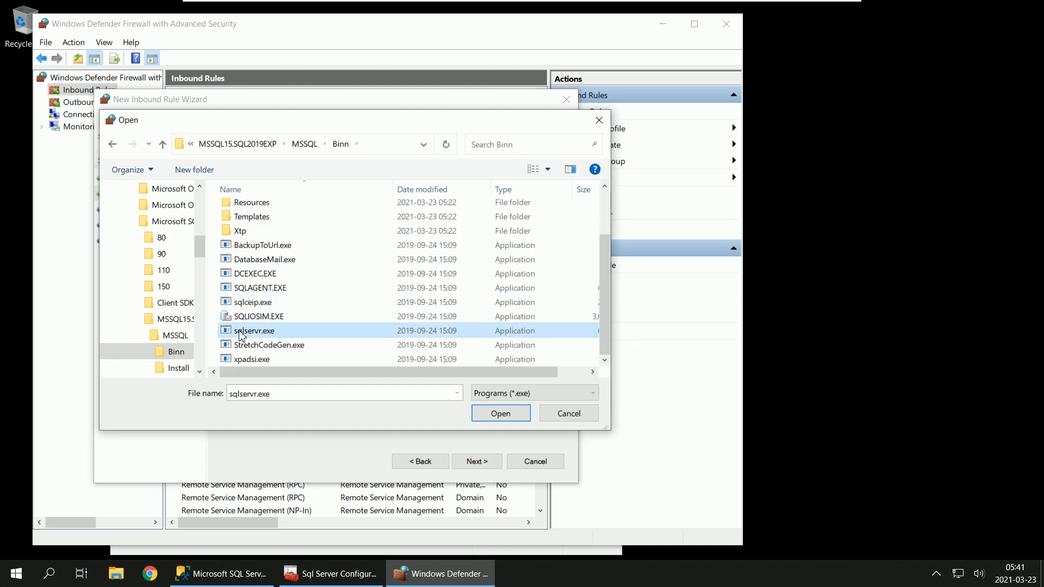
click(500, 414)
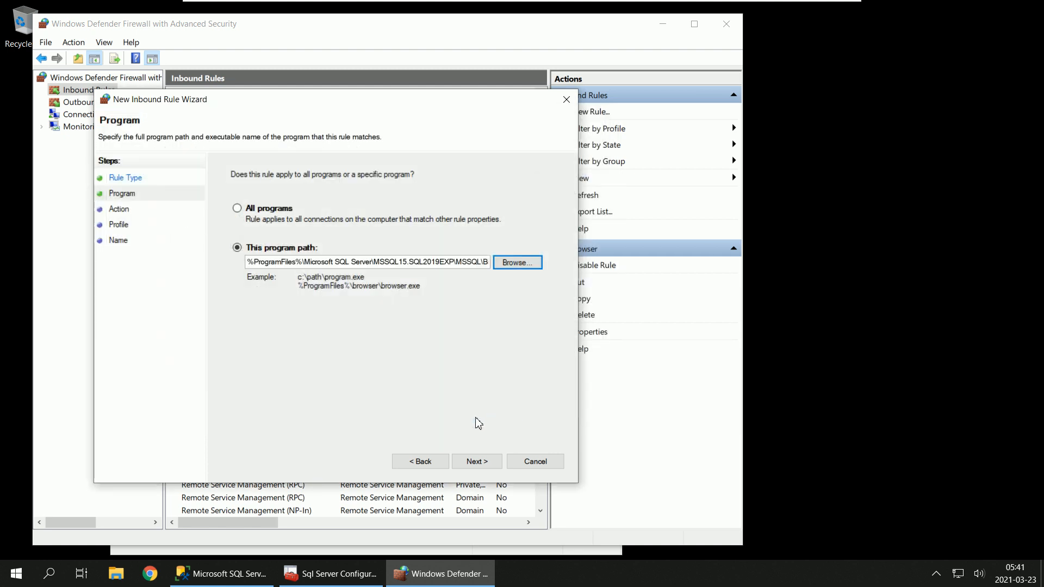
Step: Allow the connection for the Domain, Private and Public profiles, and finish the inbound rule with the name SQLServerSQL2019EXP
click(475, 461)
click(475, 461)
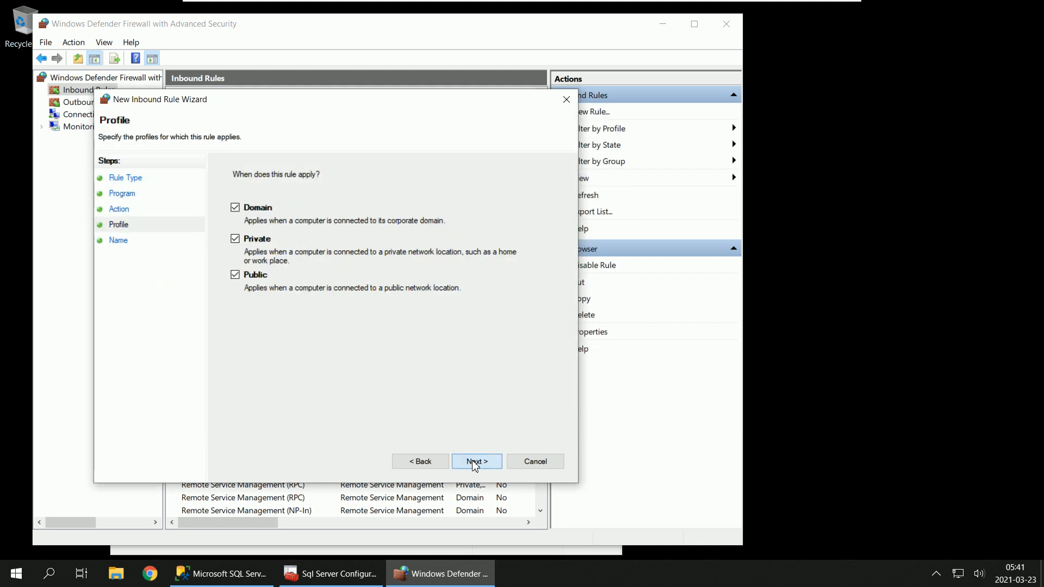
click(475, 461)
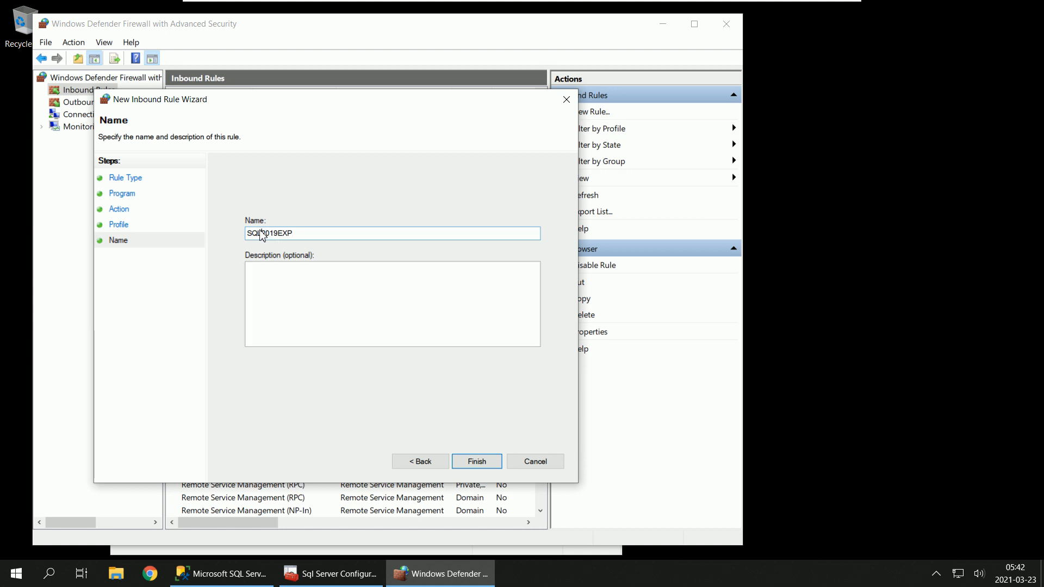
text(ServerSQL)
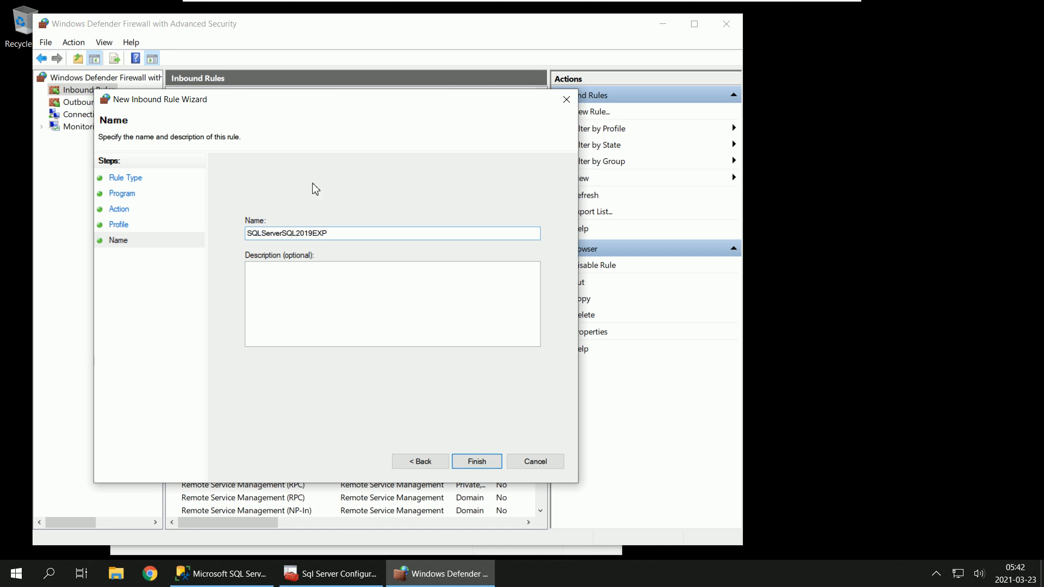
click(478, 461)
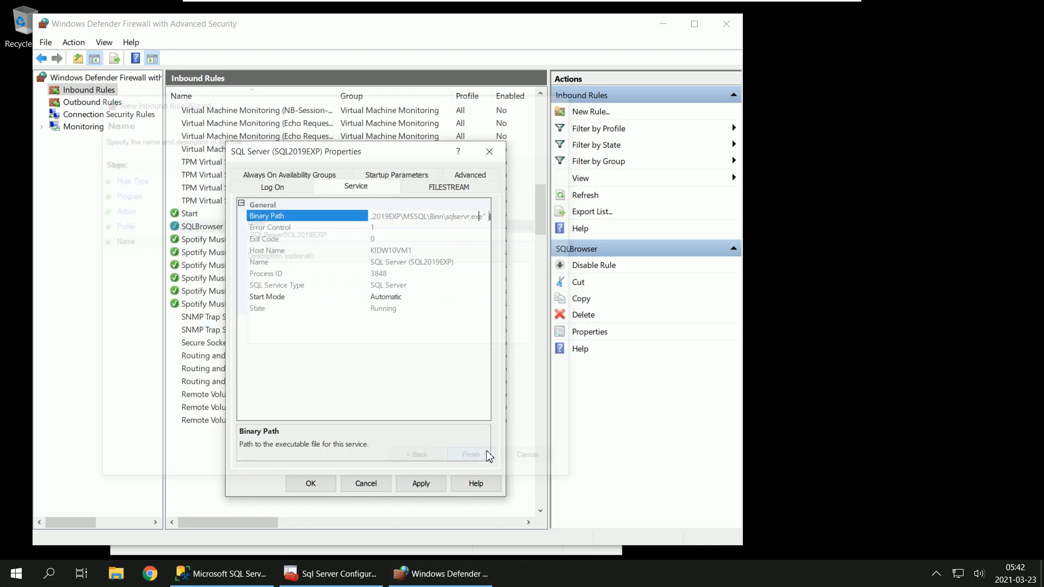
Step: Close the SQL Server (SQL2019EXP) properties without changes and select the SQLServerSQL2019EXP rule in the inbound rules
click(365, 485)
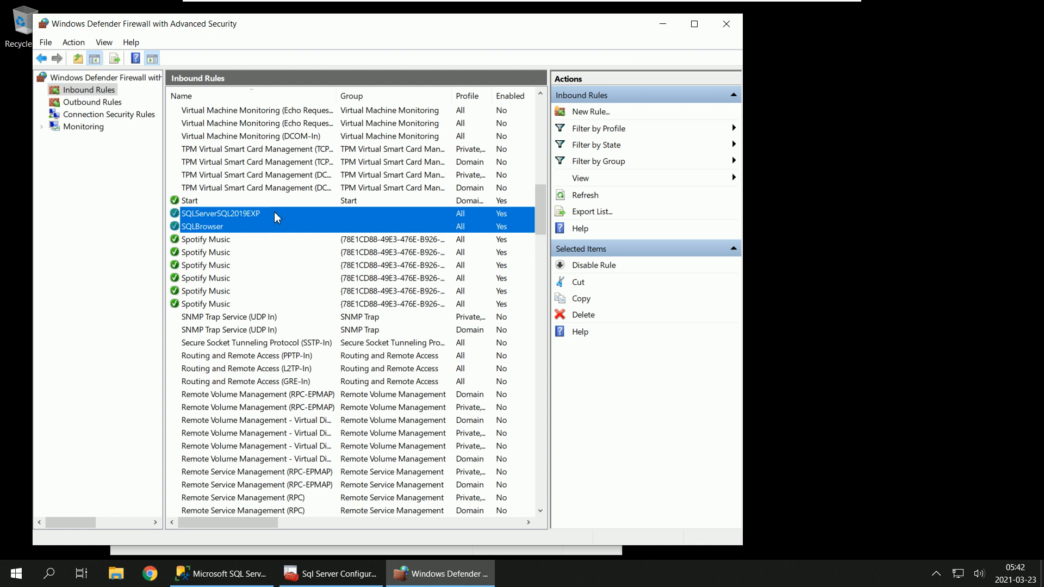
click(275, 214)
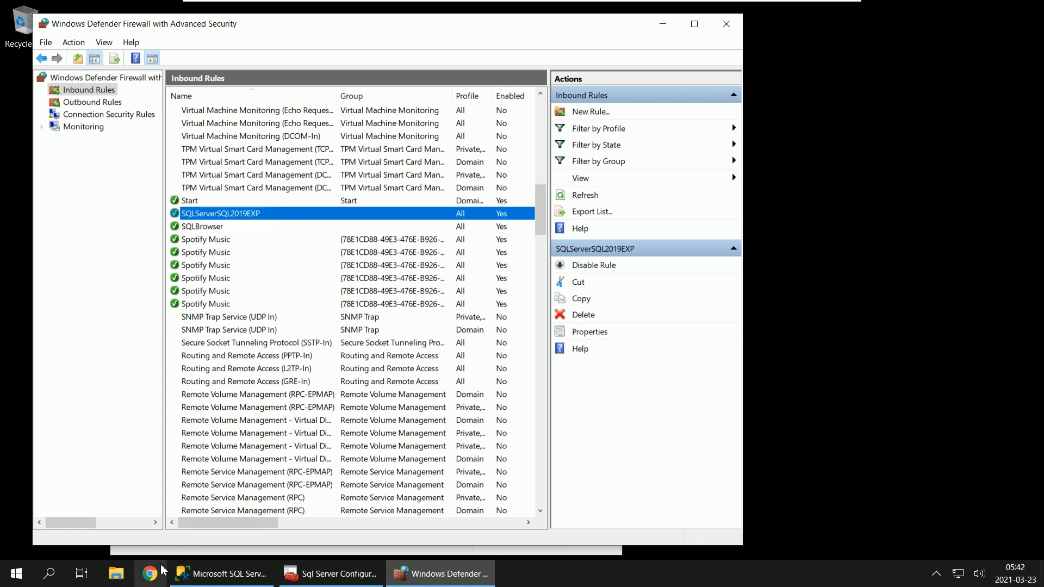
Step: Open the file location of the Microsoft SQL Server Management Studio 18 Start menu shortcut and show the shortcut's properties
mouse_move(217, 574)
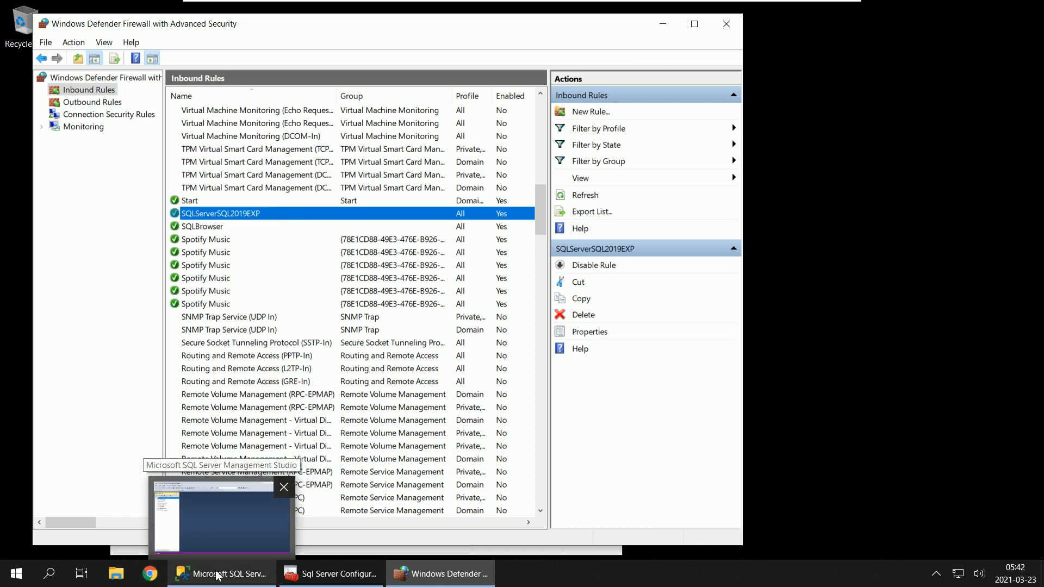
click(18, 578)
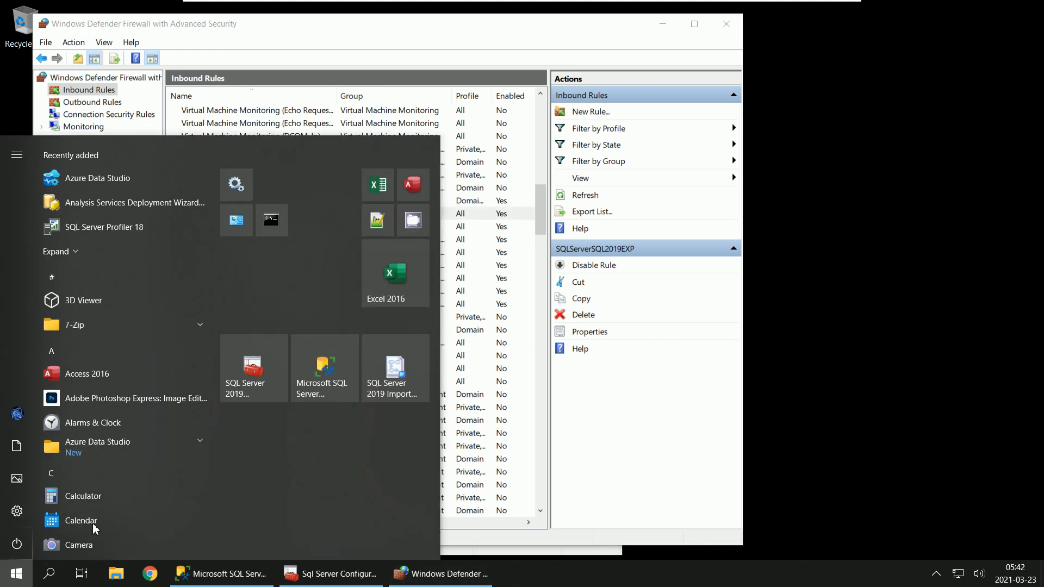
right_click(330, 371)
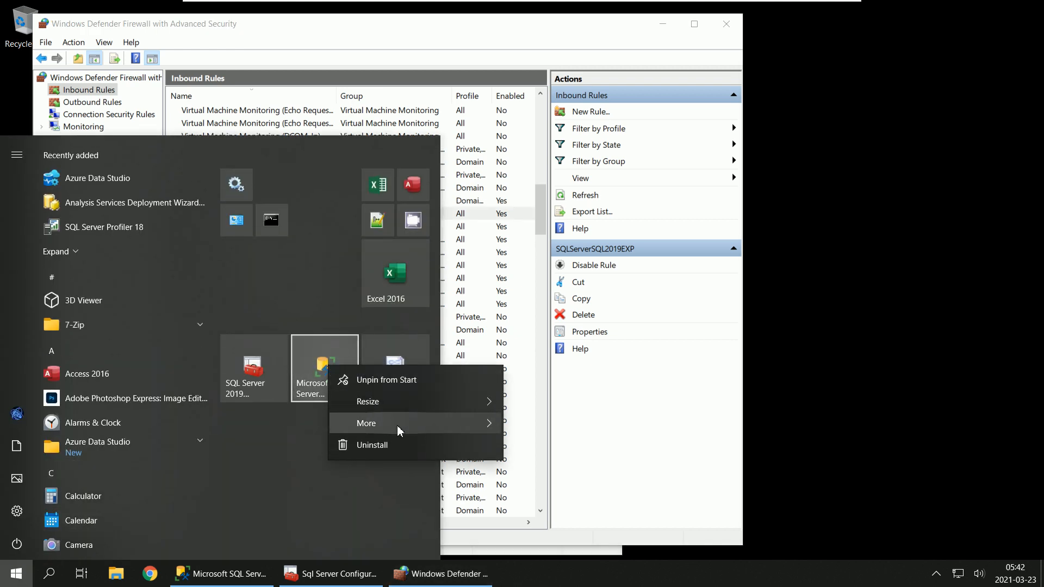
mouse_move(397, 426)
click(566, 477)
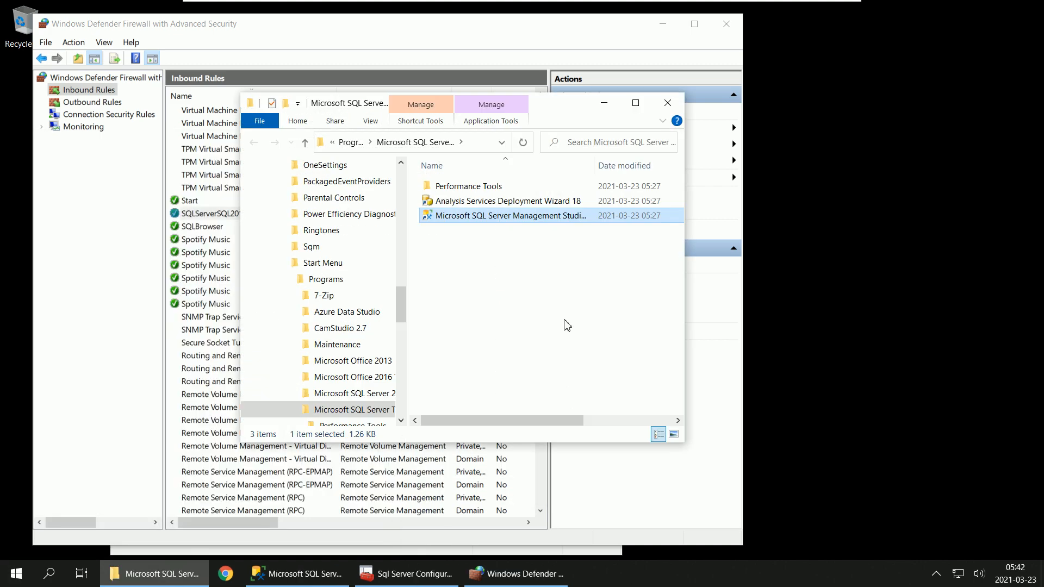
right_click(505, 221)
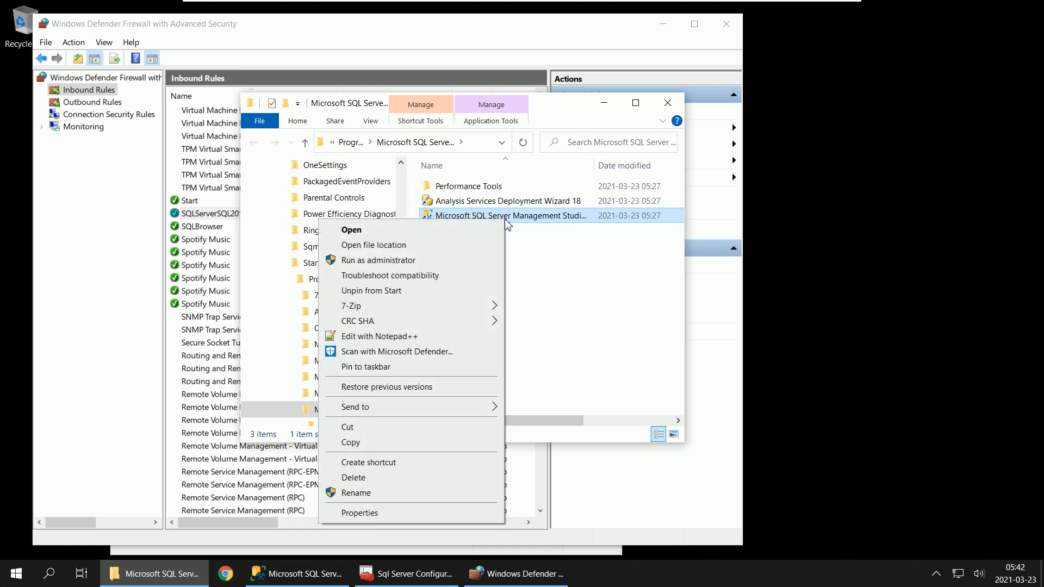
click(375, 513)
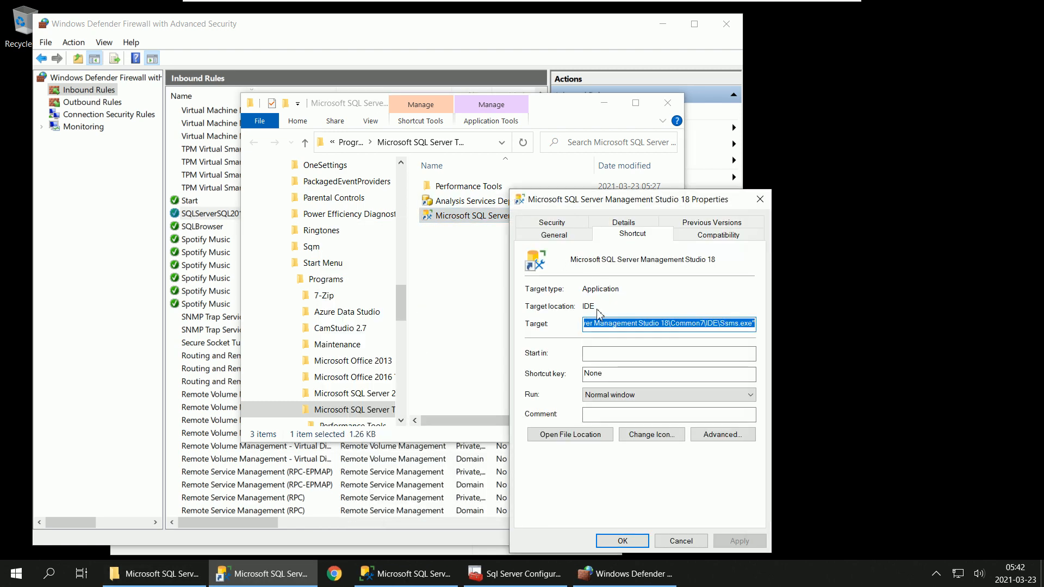
Step: Read the full Target path in the Management Studio 18 shortcut properties, from its beginning to the executable name
click(624, 324)
triple_click(624, 324)
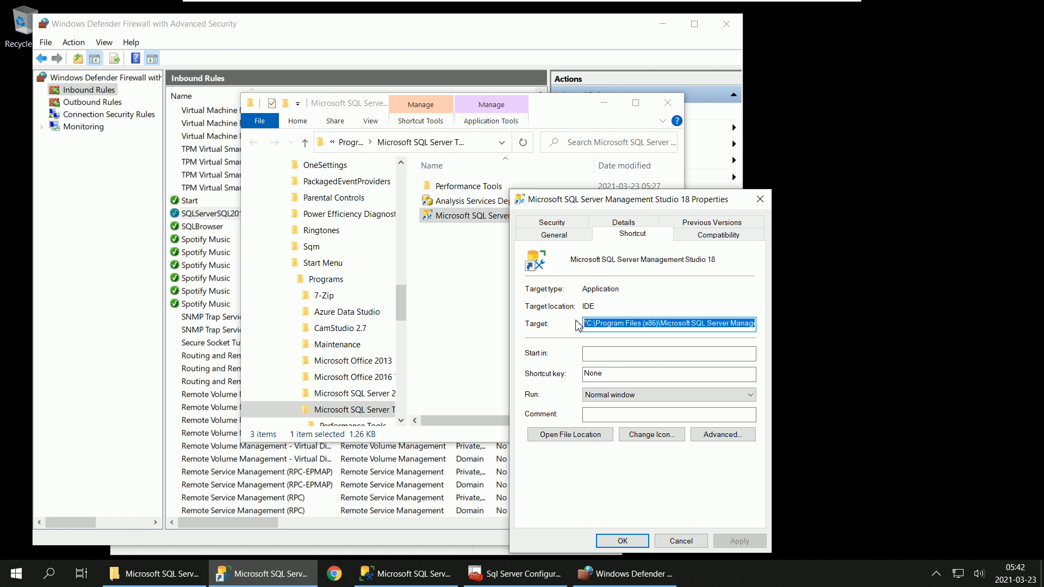
click(698, 325)
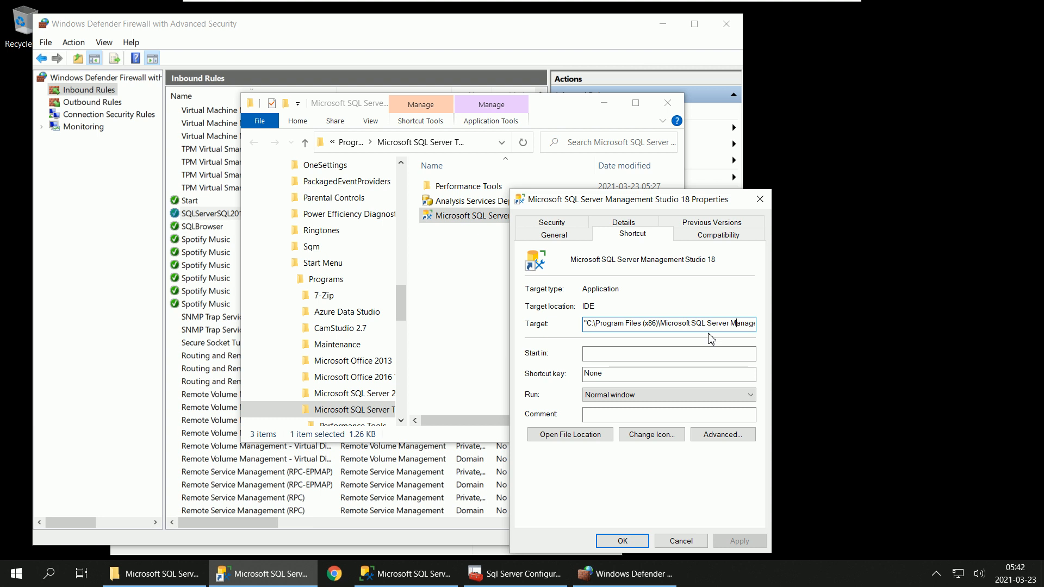
key(ctrl+Right)
key(ctrl+Right)
key(ctrl+Right)
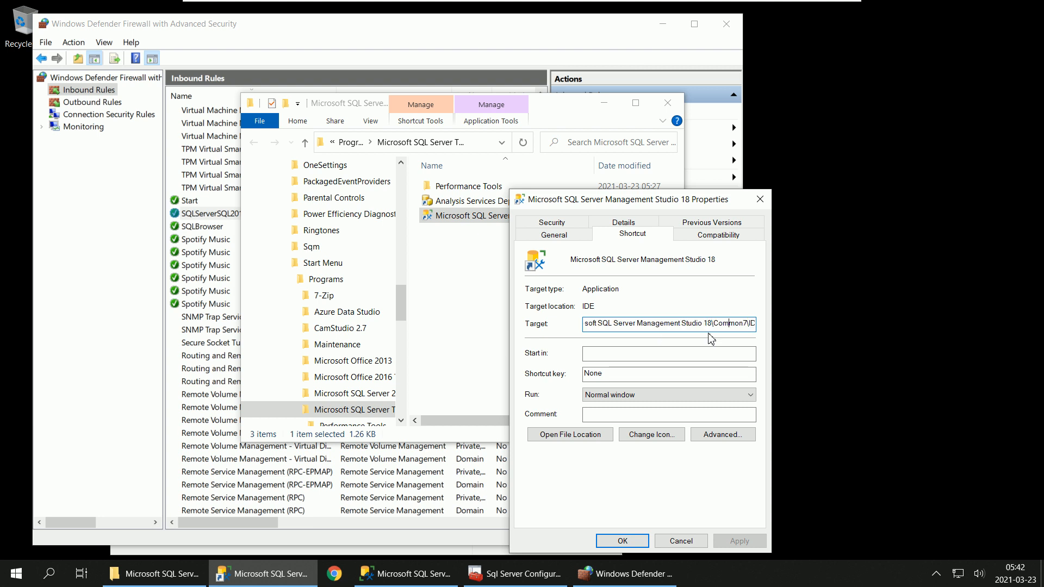
key(ctrl+Right)
key(ctrl+Right)
key(ctrl+Right)
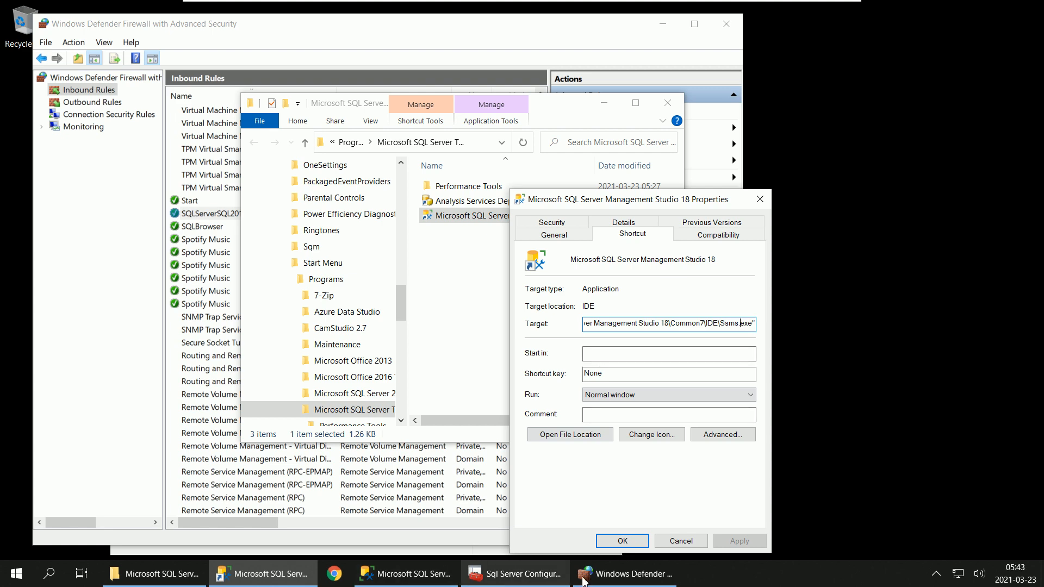
Step: Return to Windows Defender Firewall and start a third new inbound rule of type Program
click(616, 579)
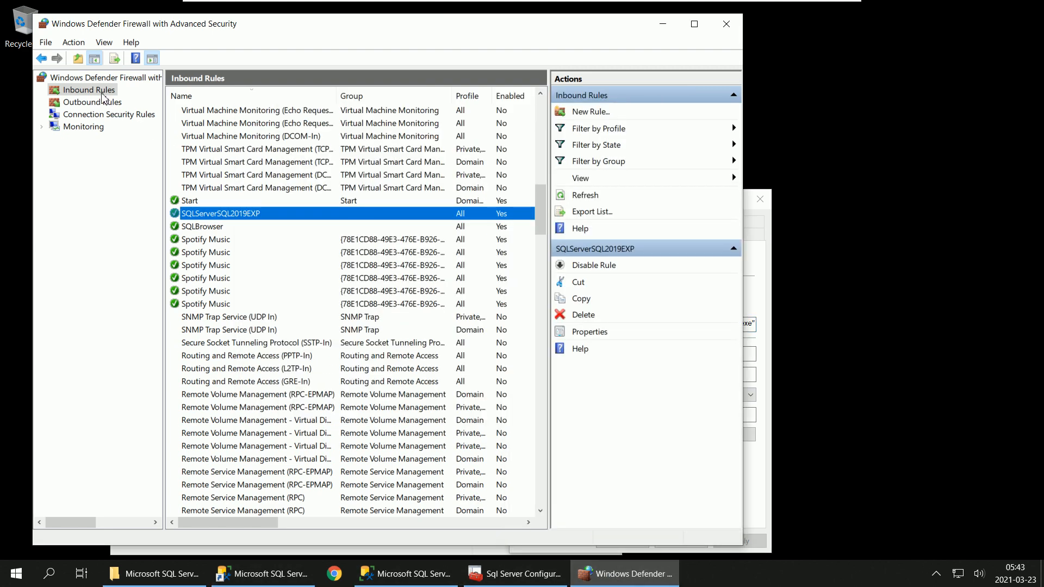
right_click(99, 96)
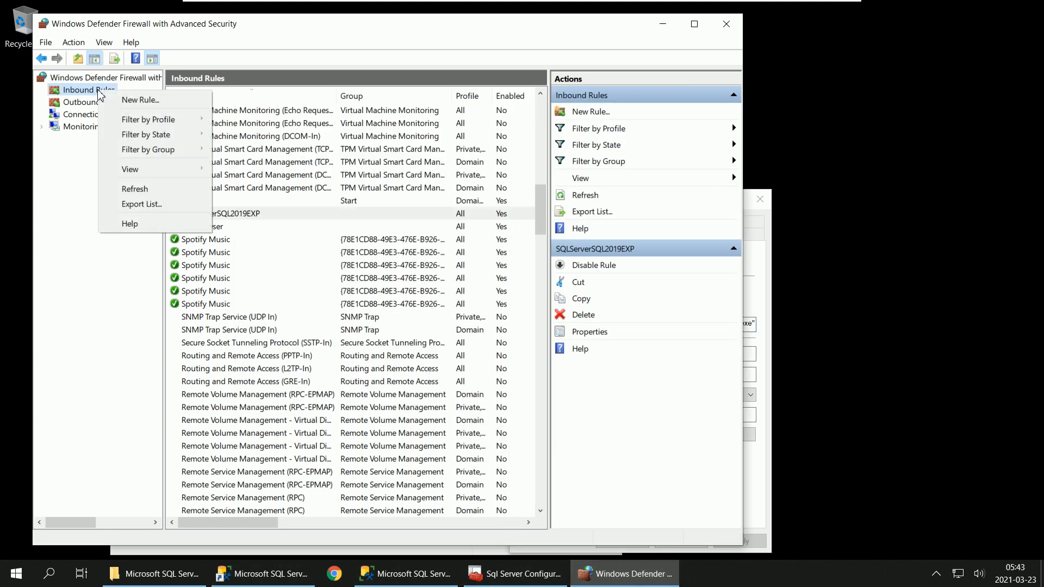
click(139, 99)
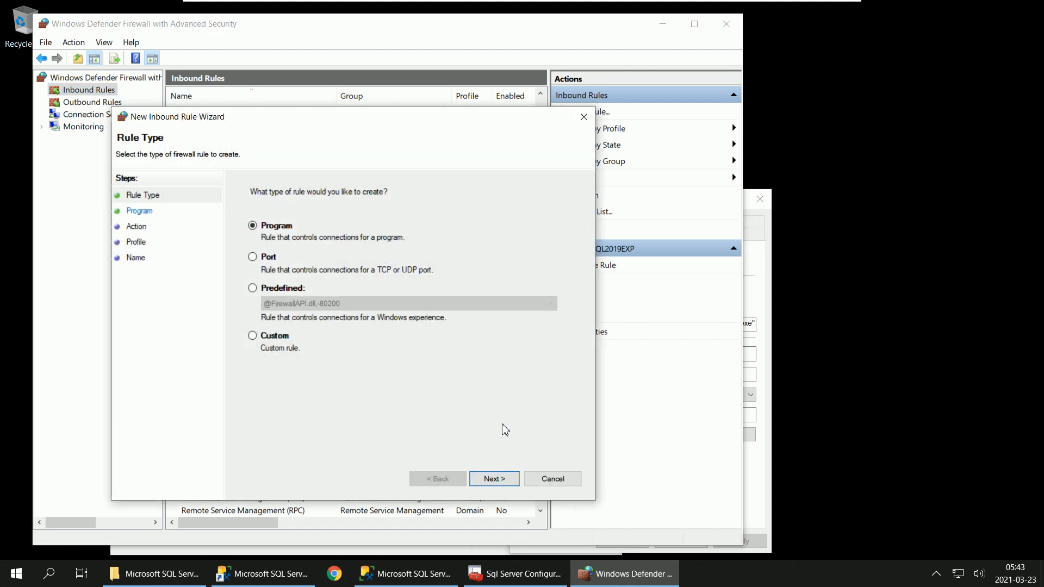
click(499, 479)
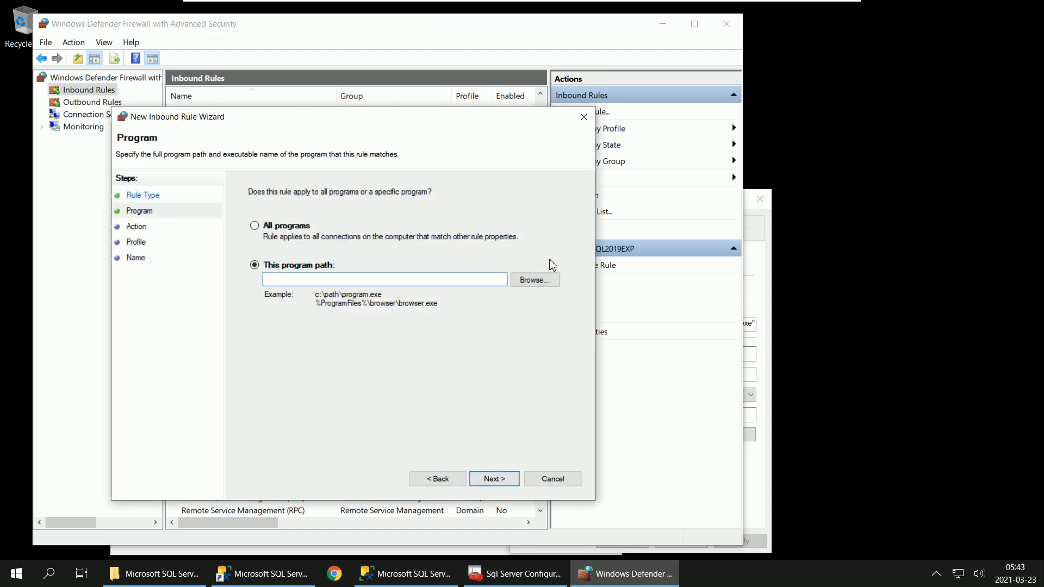
Step: Browse for the rule's program, going from the SQL Server Binn folder to Program Files (x86) on drive C
click(549, 284)
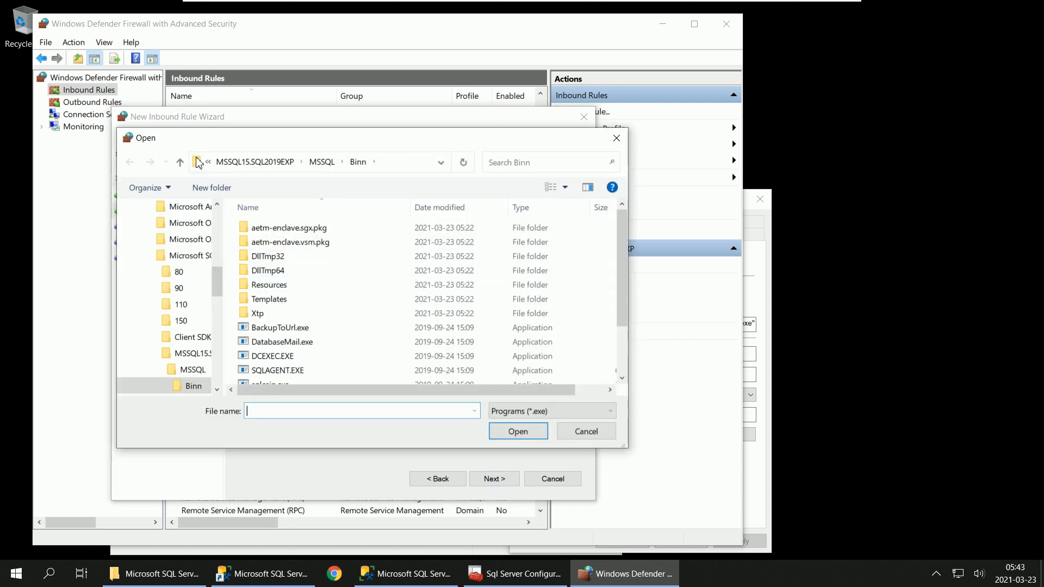
click(251, 166)
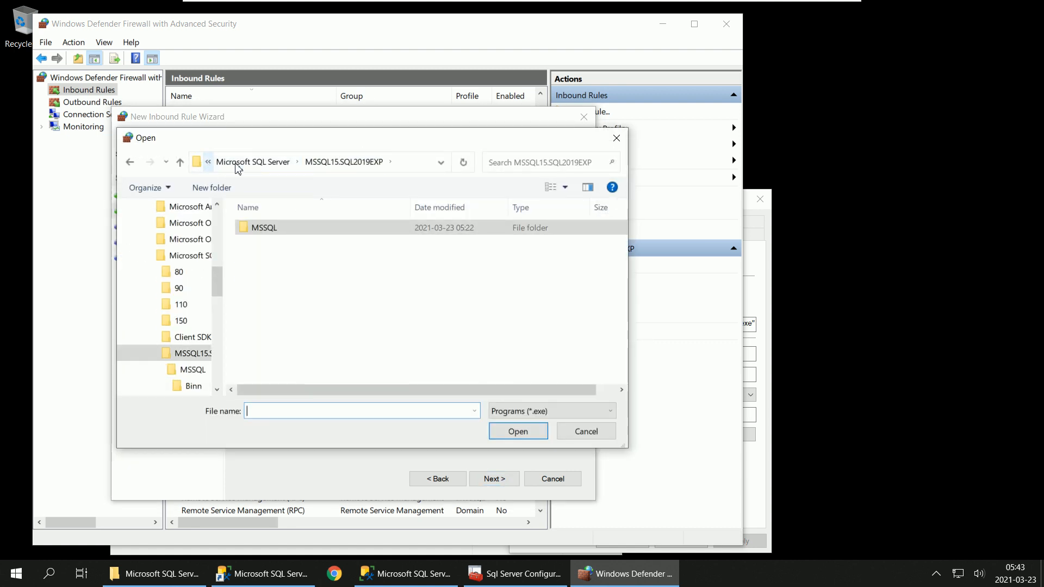
click(252, 167)
click(276, 164)
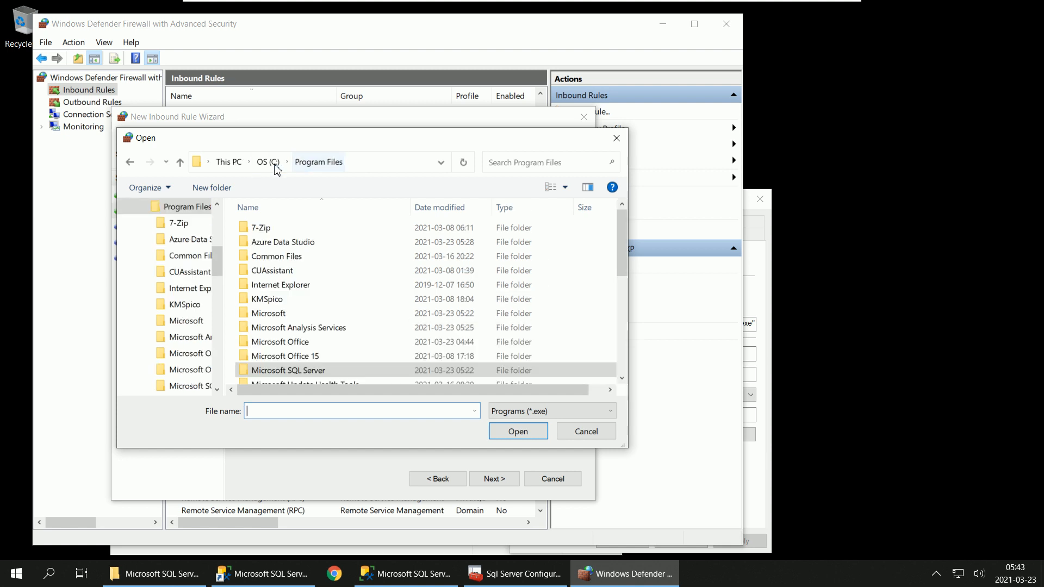
click(271, 166)
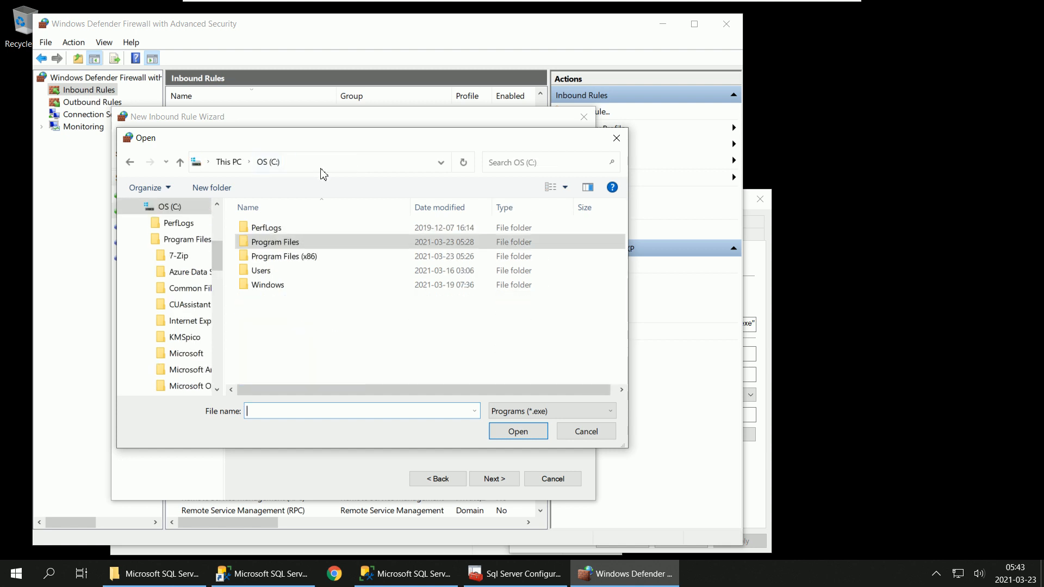
click(299, 256)
double_click(299, 255)
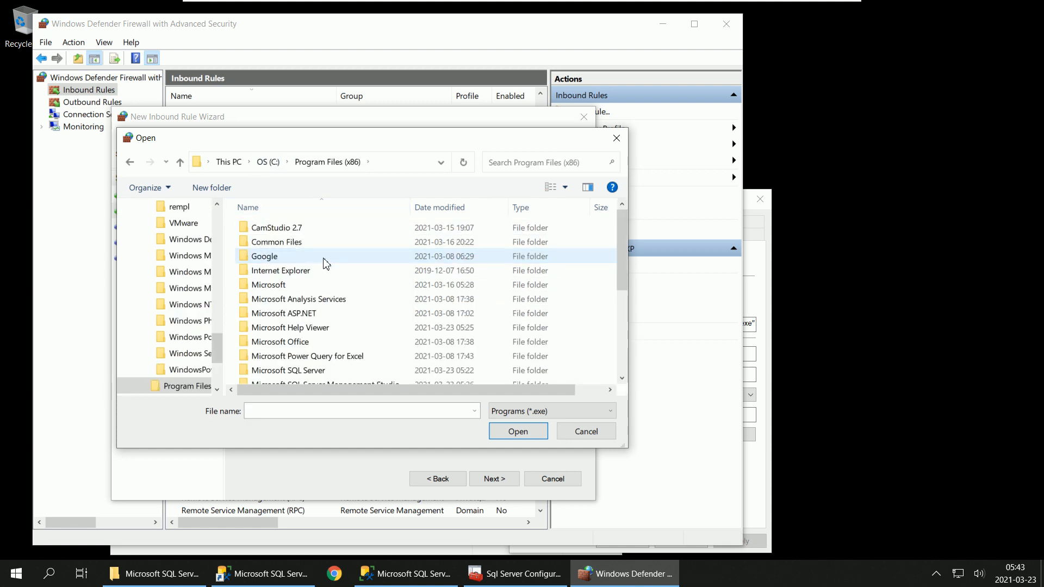
Step: Go to the IDE folder inside Common7 of the Microsoft SQL Server Management Studio 18 folder
scroll(361, 338, down, 1)
scroll(364, 340, down, 1)
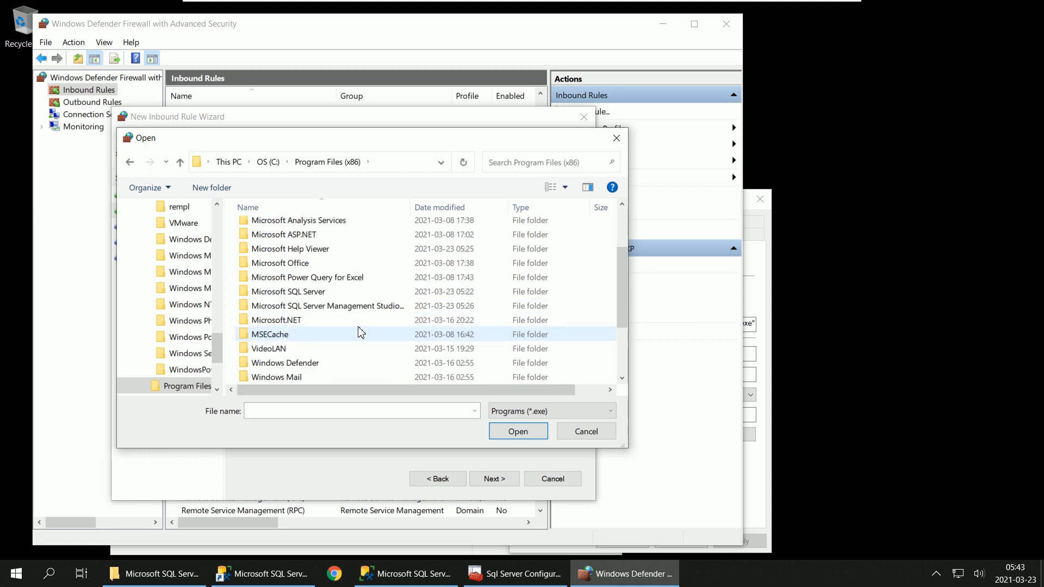
double_click(357, 306)
click(290, 232)
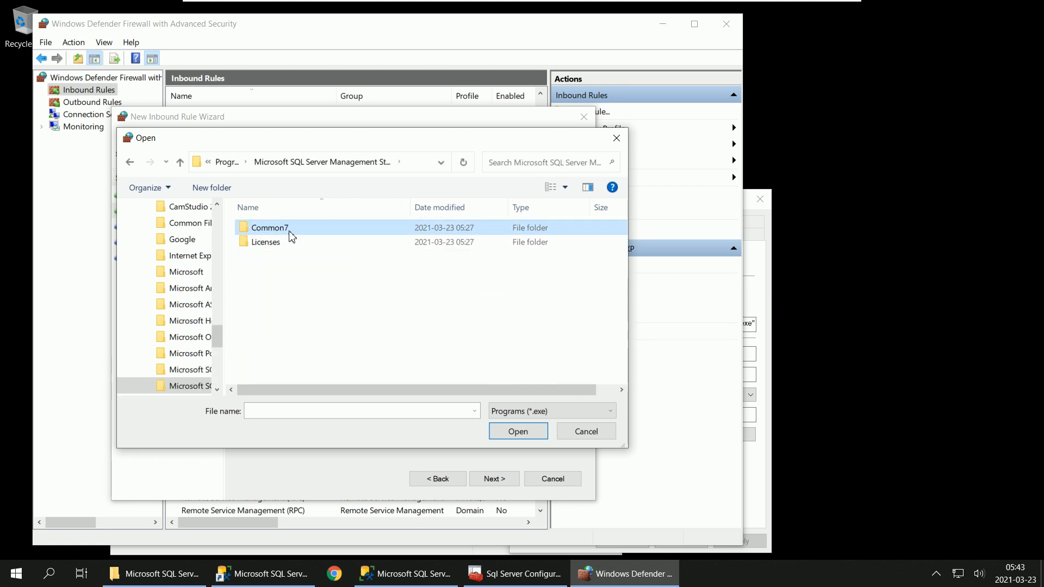
double_click(289, 234)
double_click(290, 234)
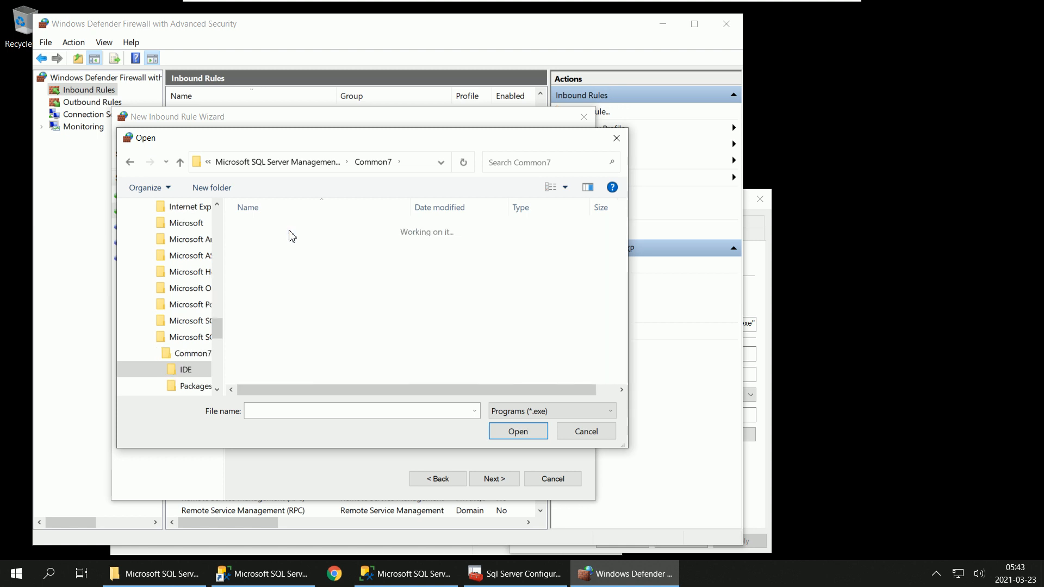
Step: Choose Ssms.exe from the IDE folder as the program for the new inbound rule
scroll(348, 307, down, 3)
scroll(348, 307, down, 5)
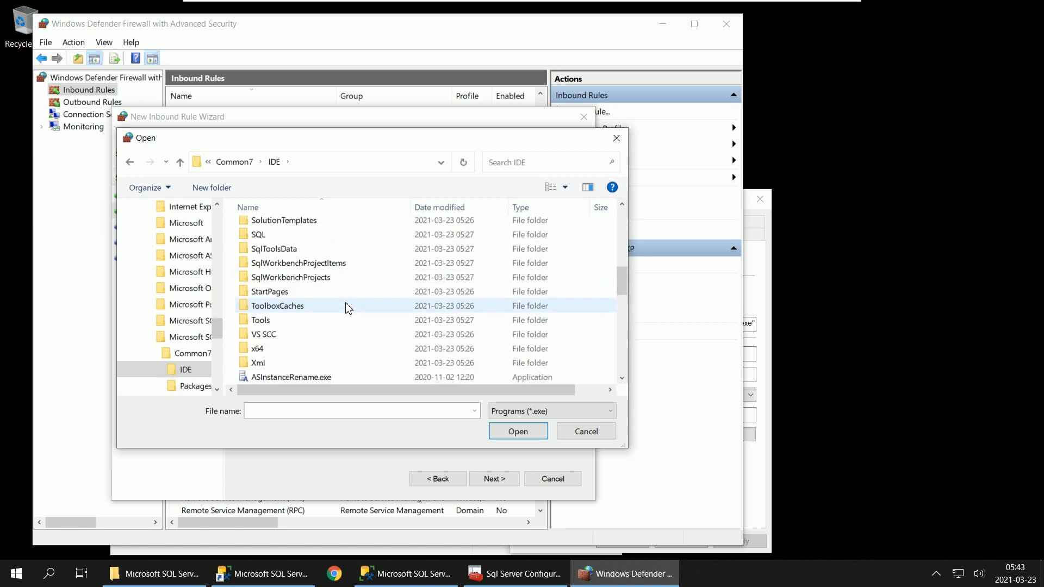
scroll(348, 307, down, 5)
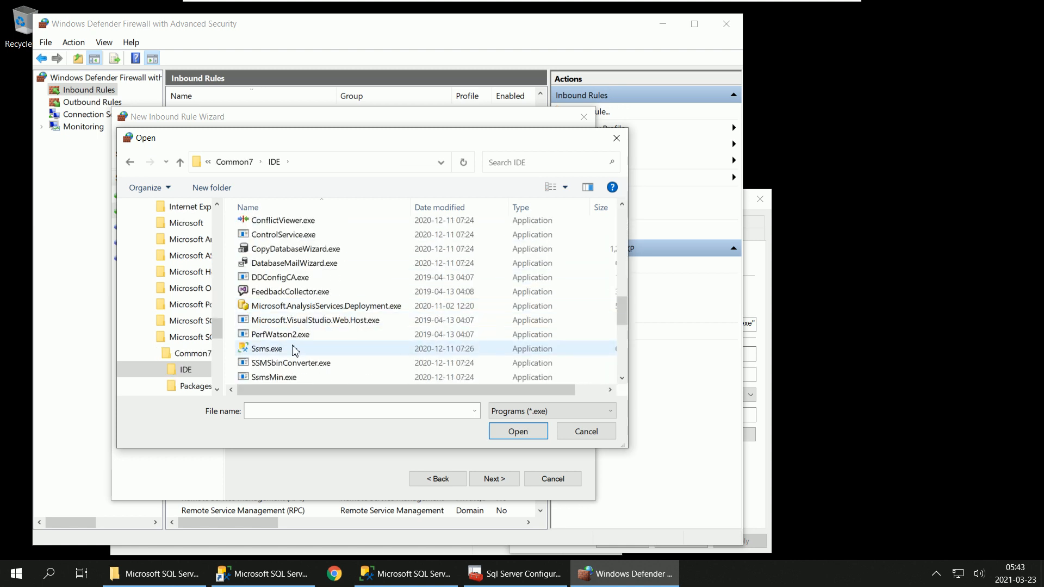
click(288, 351)
click(532, 431)
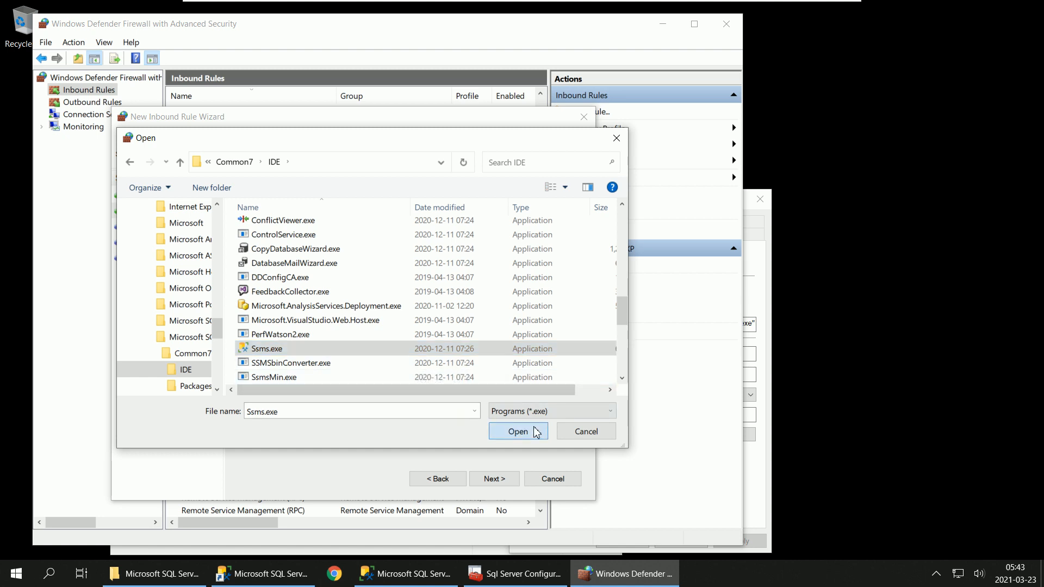
Step: Keep the preset action and profiles, name the rule SQLServerSSMS and finish creating it
click(502, 481)
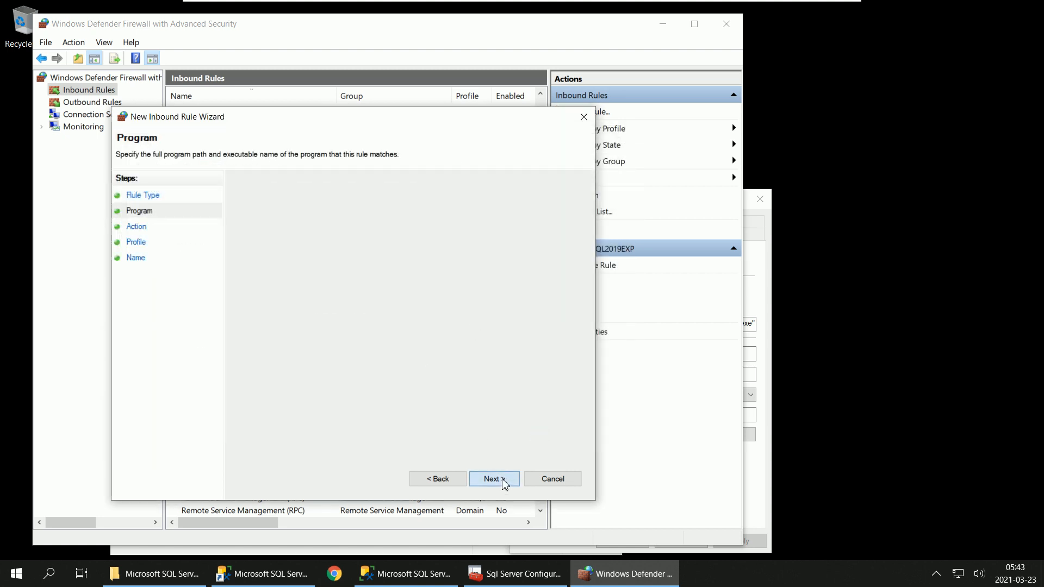
click(503, 480)
click(503, 479)
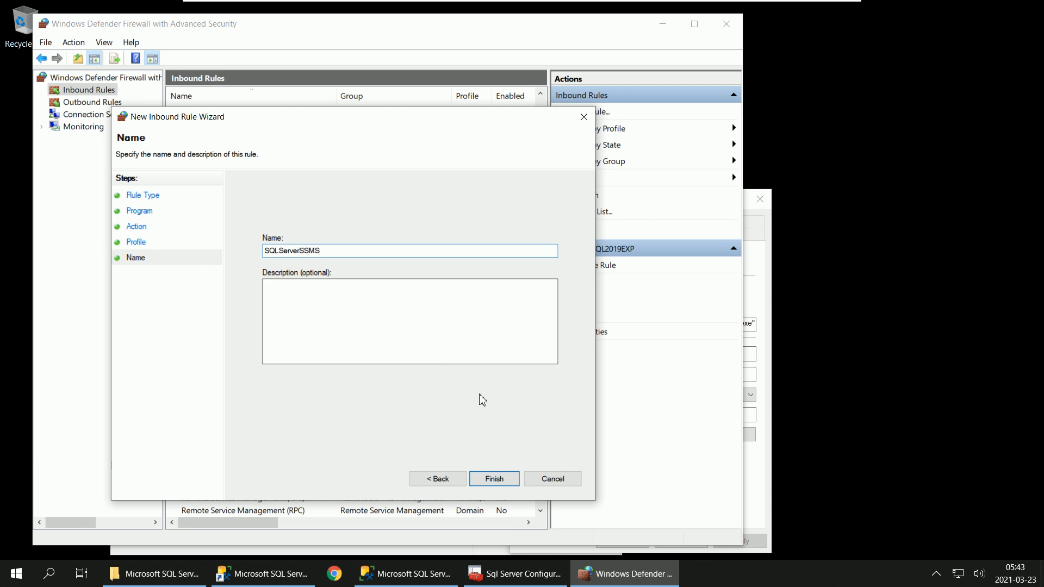
click(492, 481)
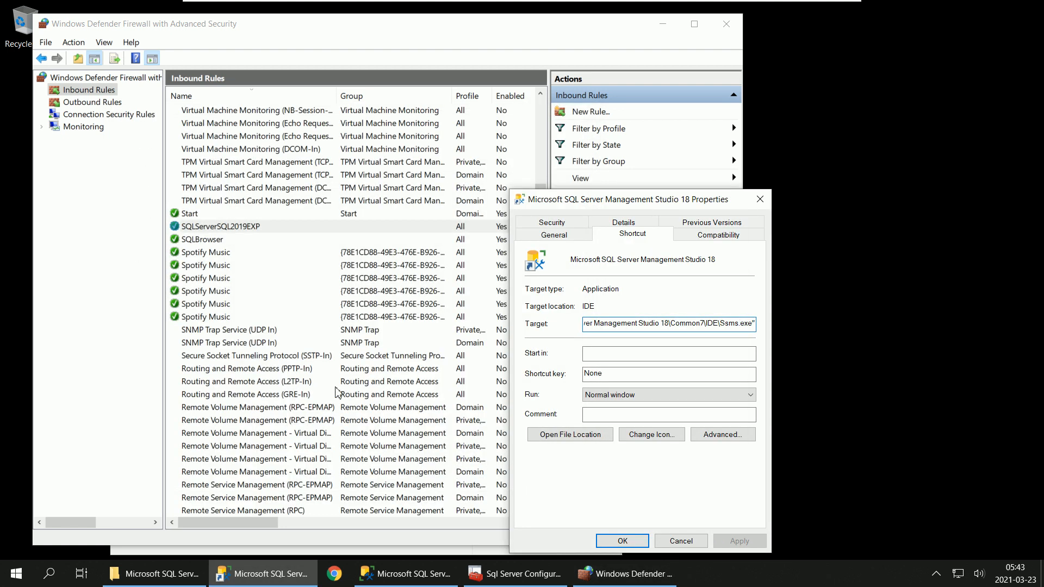
Step: Sort the inbound rules by name and select the SQLServerSSMS rule
click(290, 97)
click(290, 97)
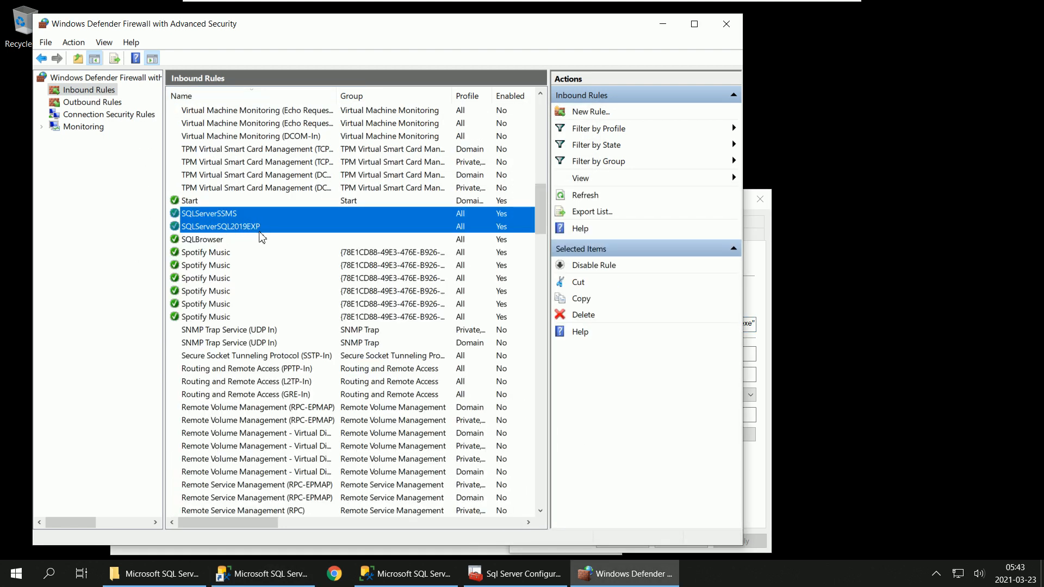
click(263, 214)
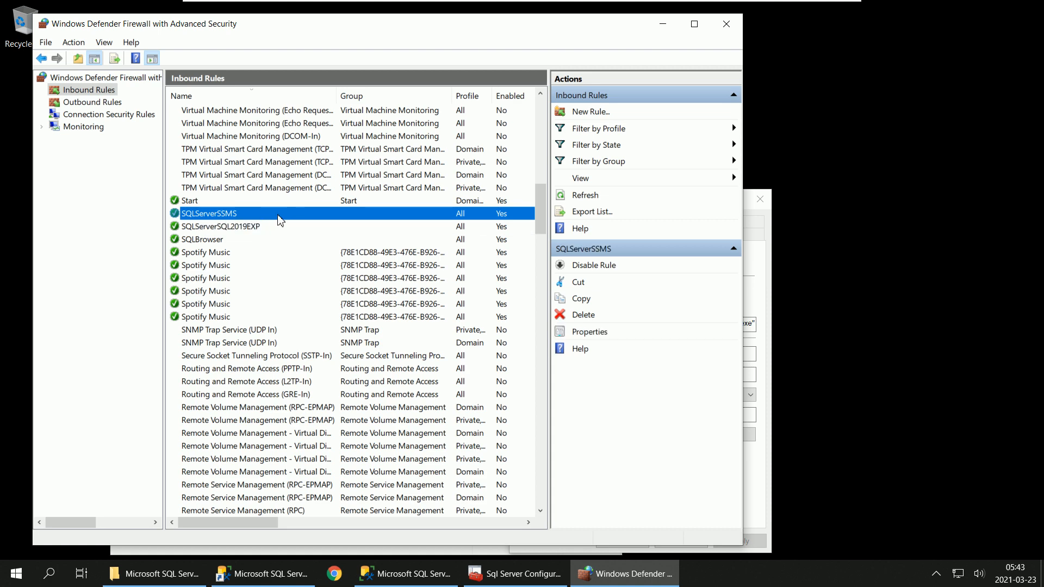
Step: Close the Management Studio 18 shortcut properties and the File Explorer window holding the shortcut
click(266, 574)
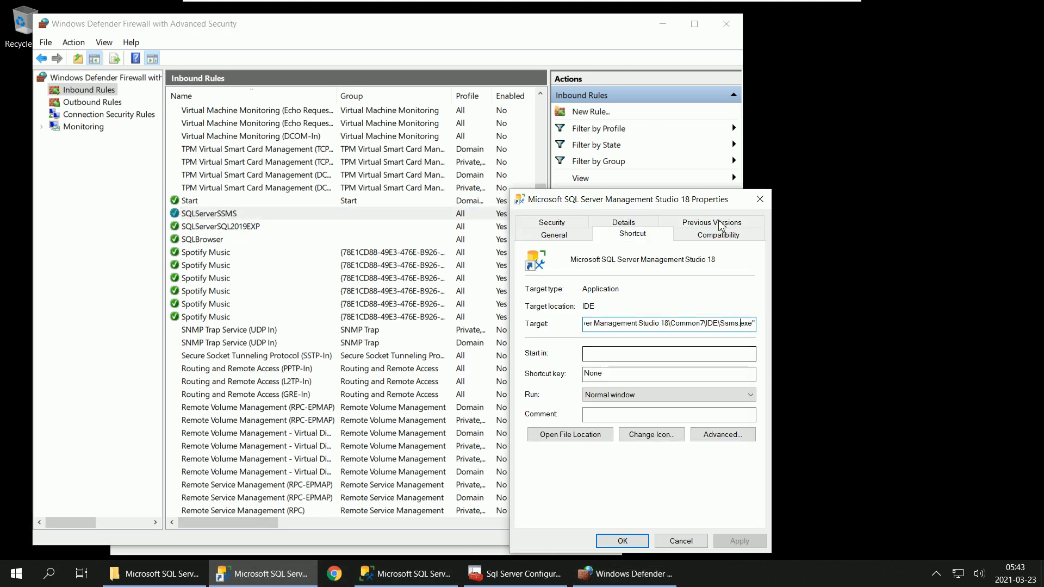
click(761, 199)
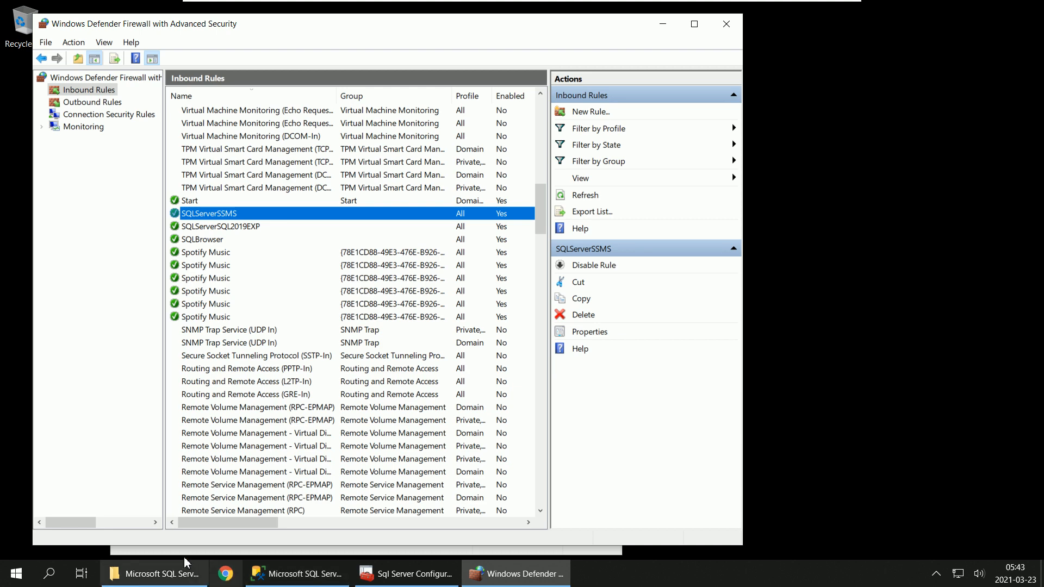
click(166, 575)
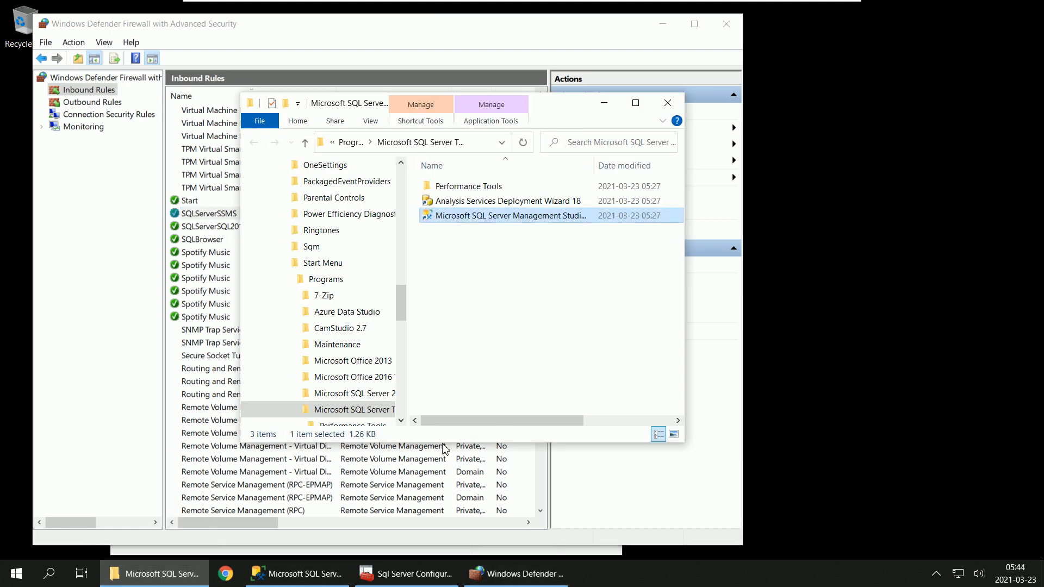
click(668, 108)
Step: Switch to SQL Server Configuration Manager and open the TCP/IP properties under Protocols for SQL2019EXP
click(361, 576)
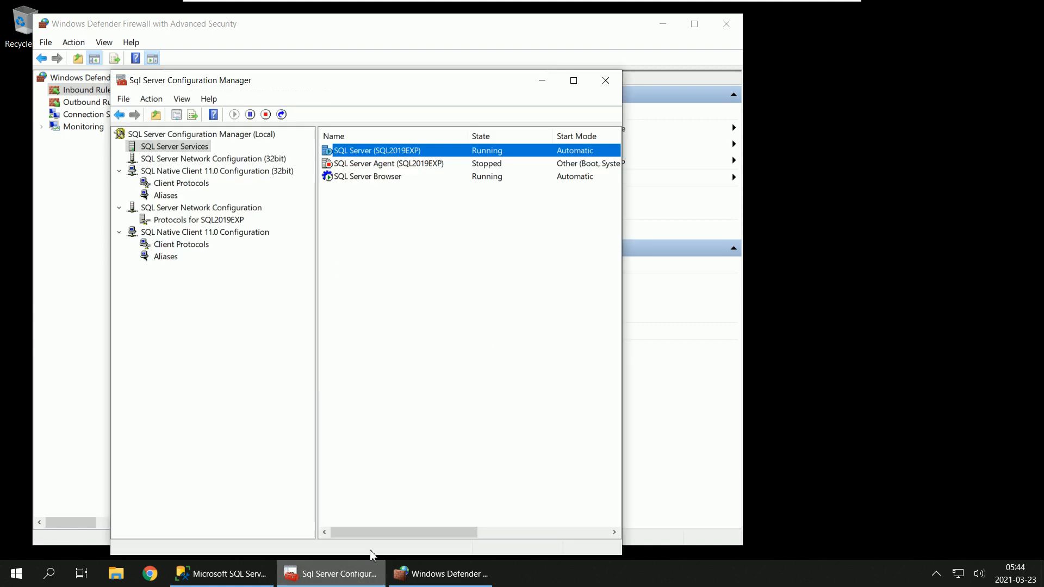
click(369, 178)
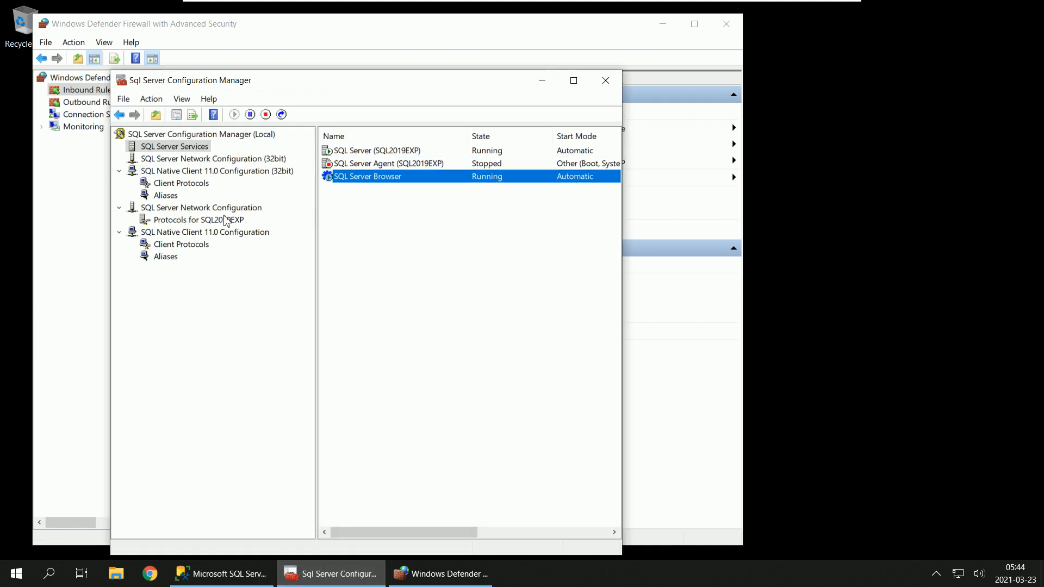
click(197, 220)
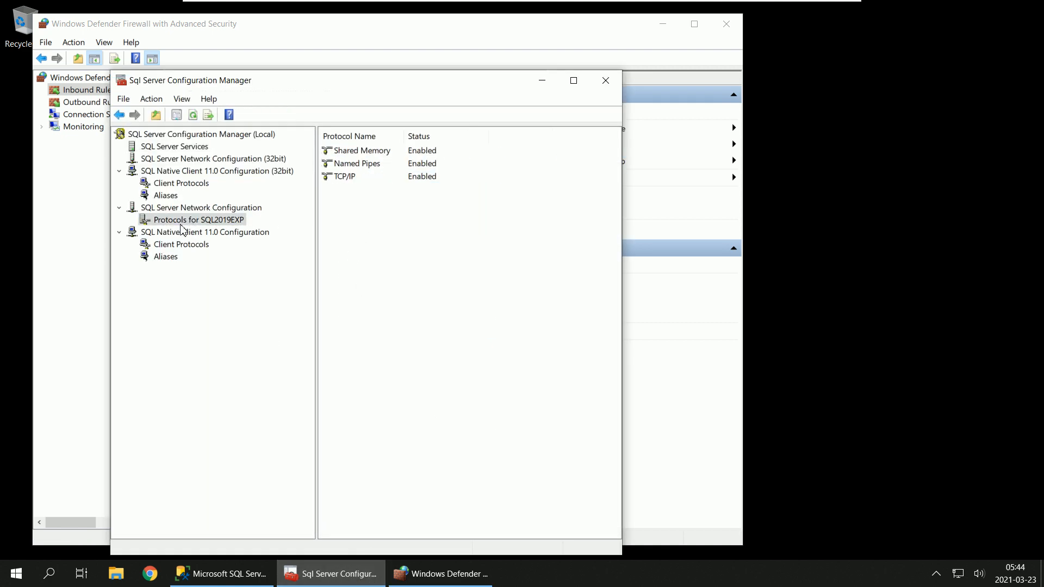
click(351, 179)
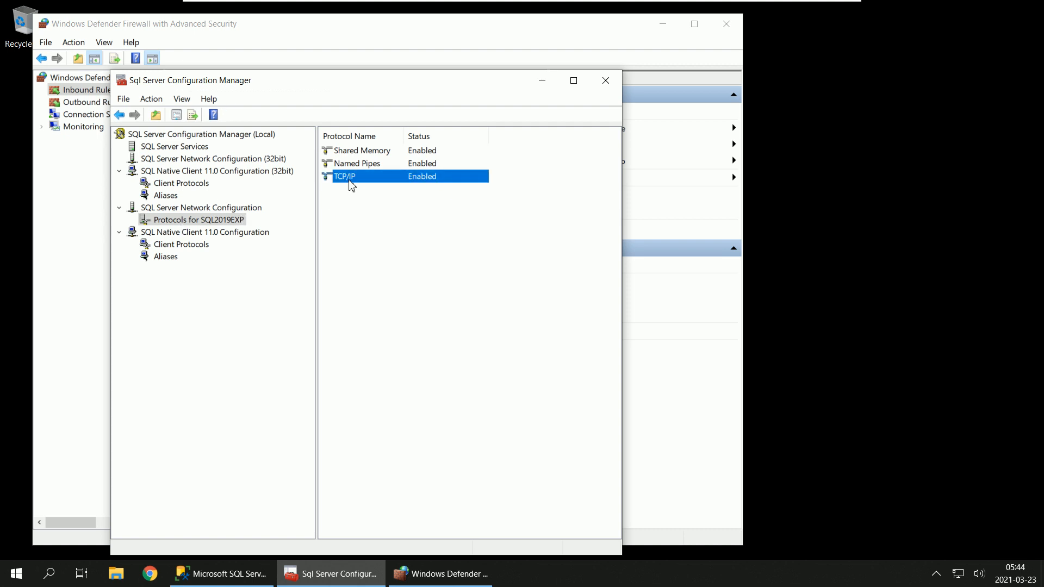
right_click(349, 181)
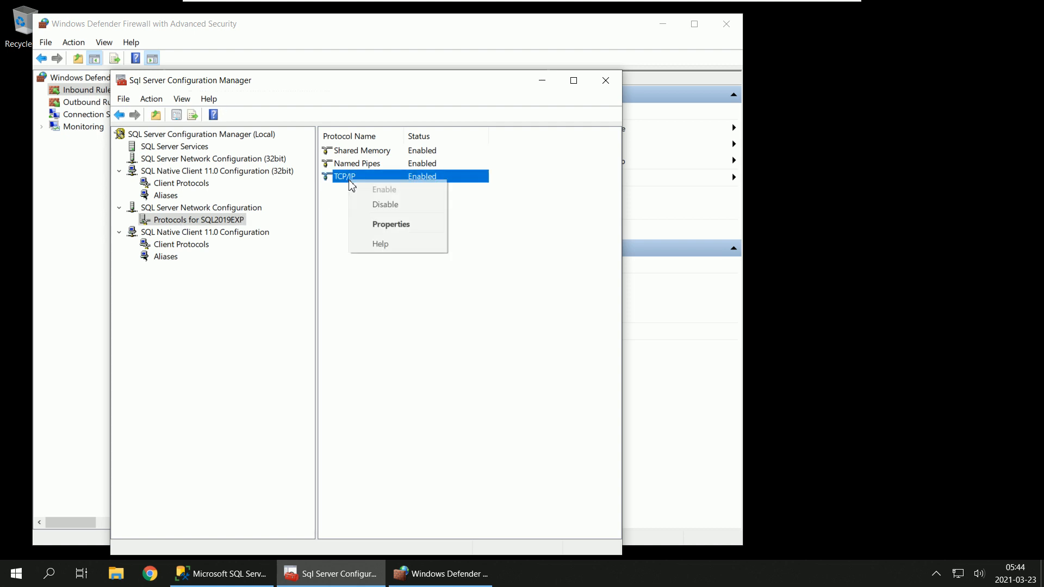
click(407, 225)
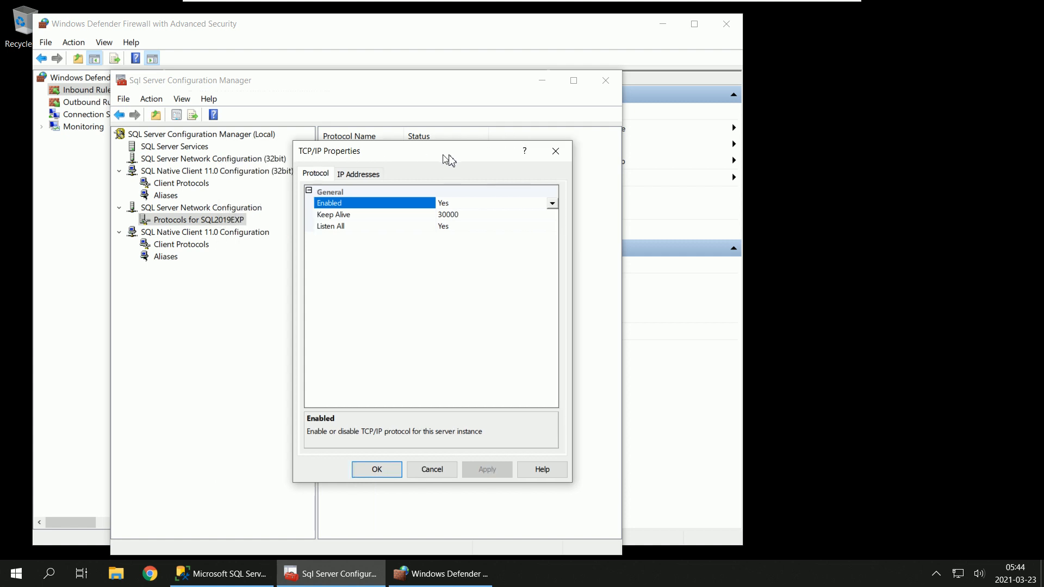
Step: Show the IP address settings of the TCP/IP protocol down to the IPAll section
drag(449, 159, 506, 165)
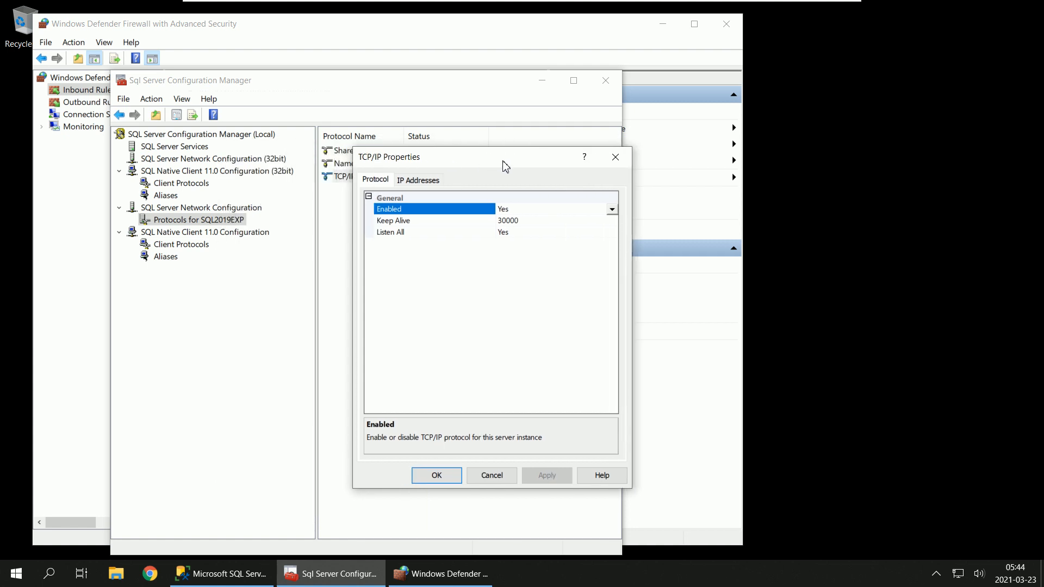
click(422, 182)
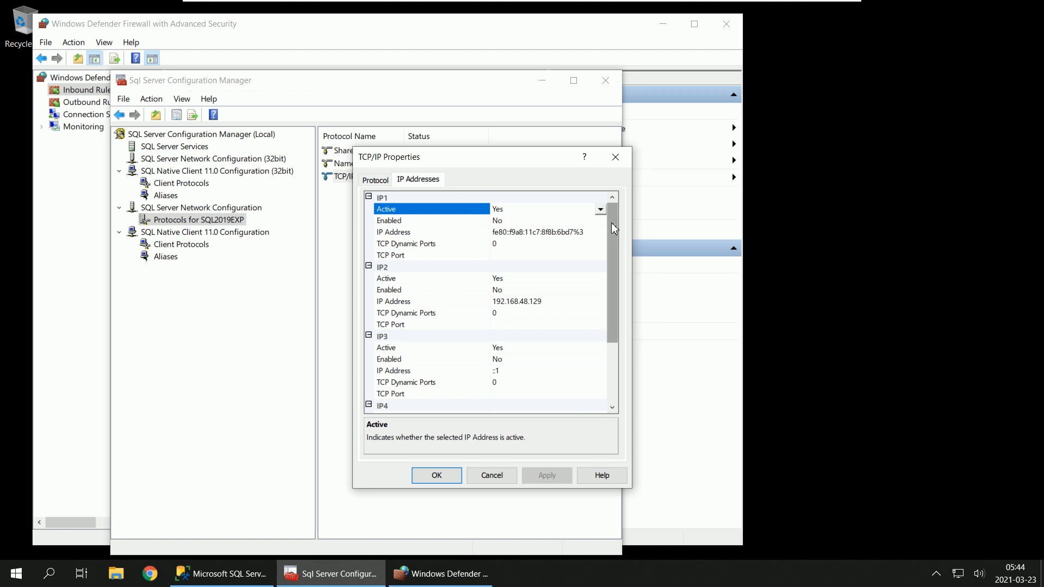
drag(611, 221, 610, 304)
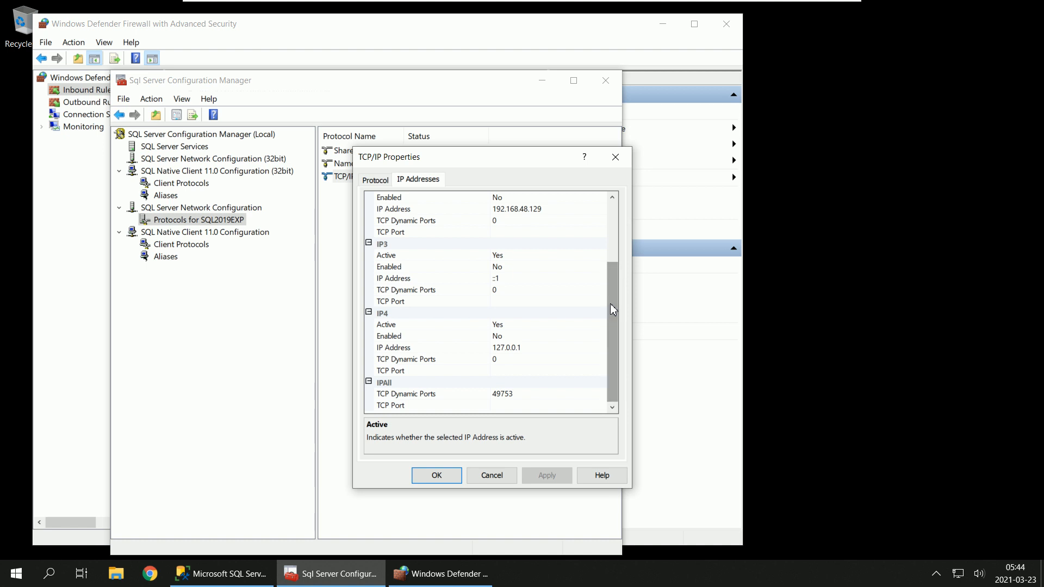
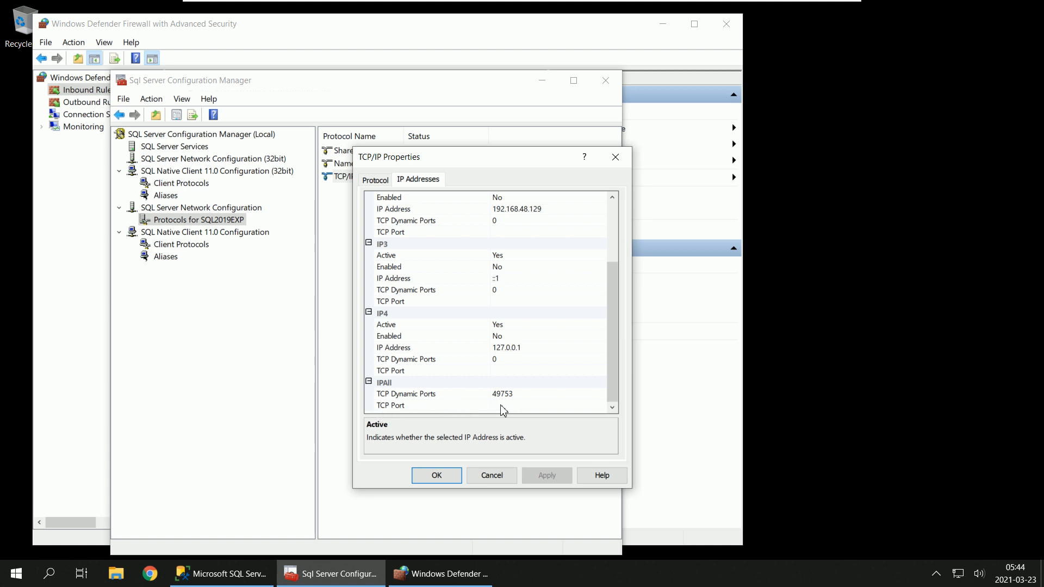
Step: Clear the TCP Dynamic Ports value under IPAll and set its TCP Port to 45678
click(517, 397)
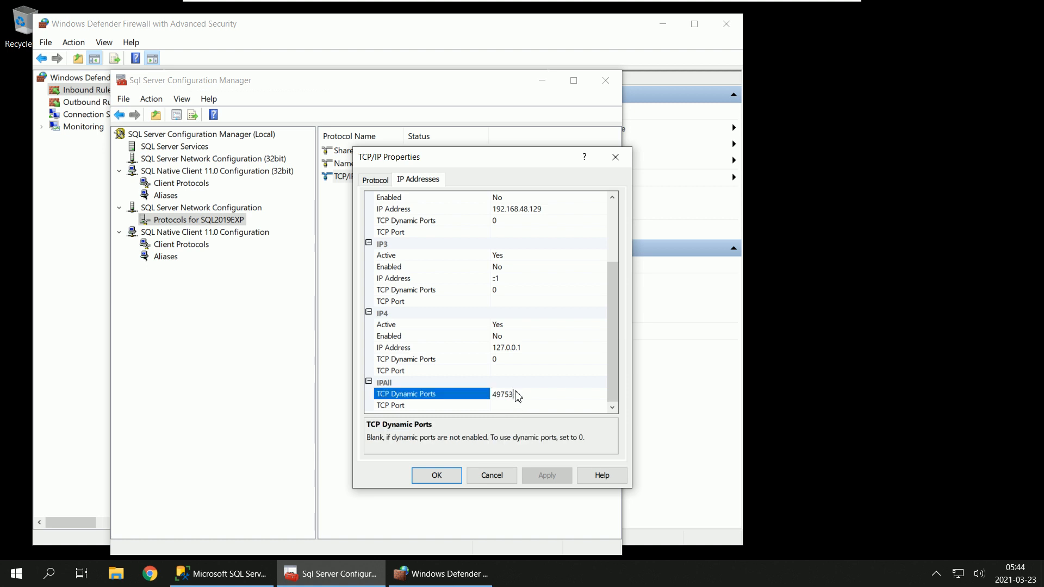
double_click(515, 395)
key(BackSpace)
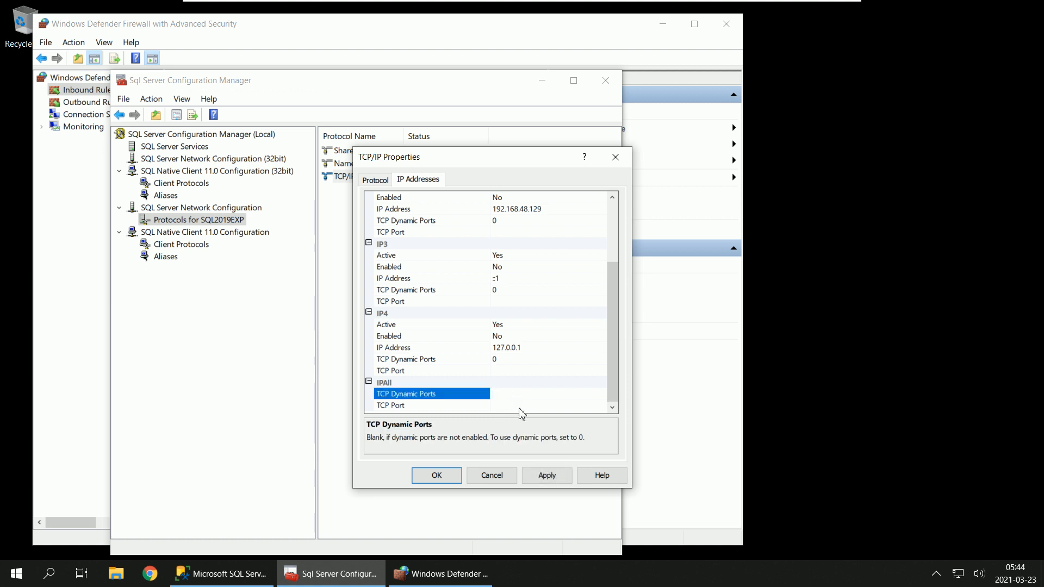
click(518, 407)
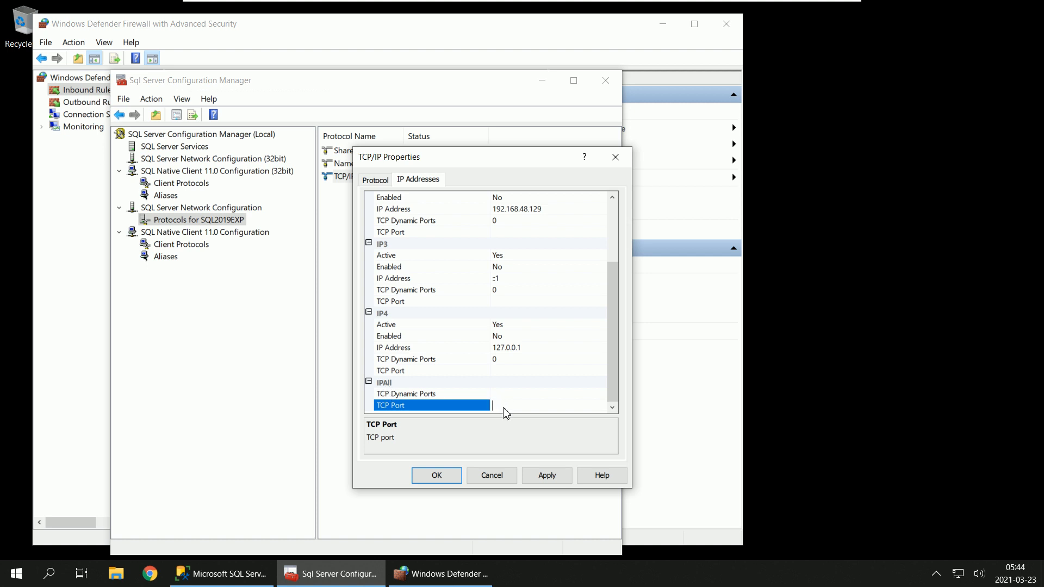
text(45678)
click(514, 373)
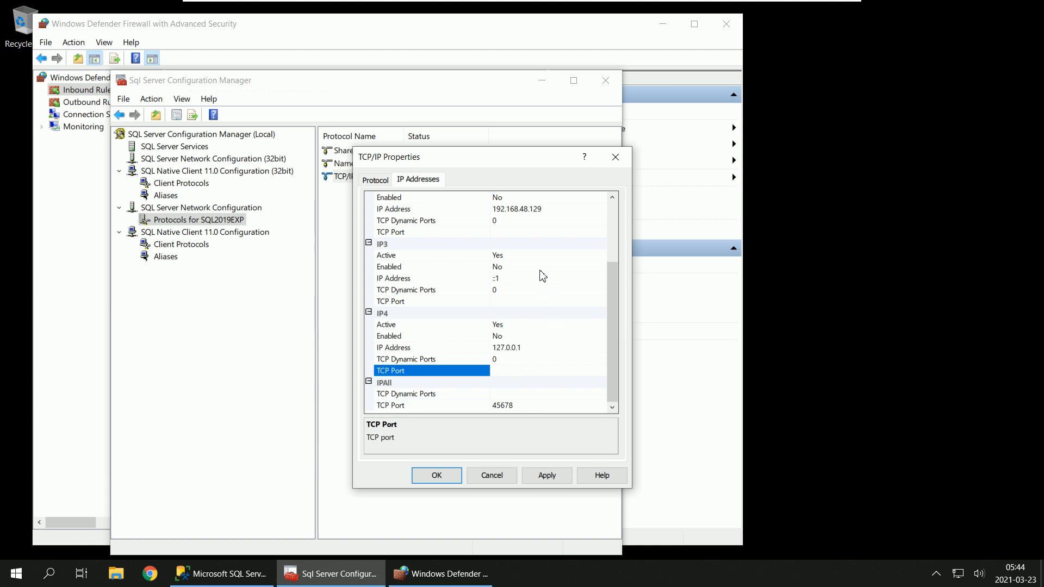
Step: Clear the TCP Dynamic Ports value of the IP4, IP3, IP2 and IP1 sections so each is blank
scroll(543, 276, up, 3)
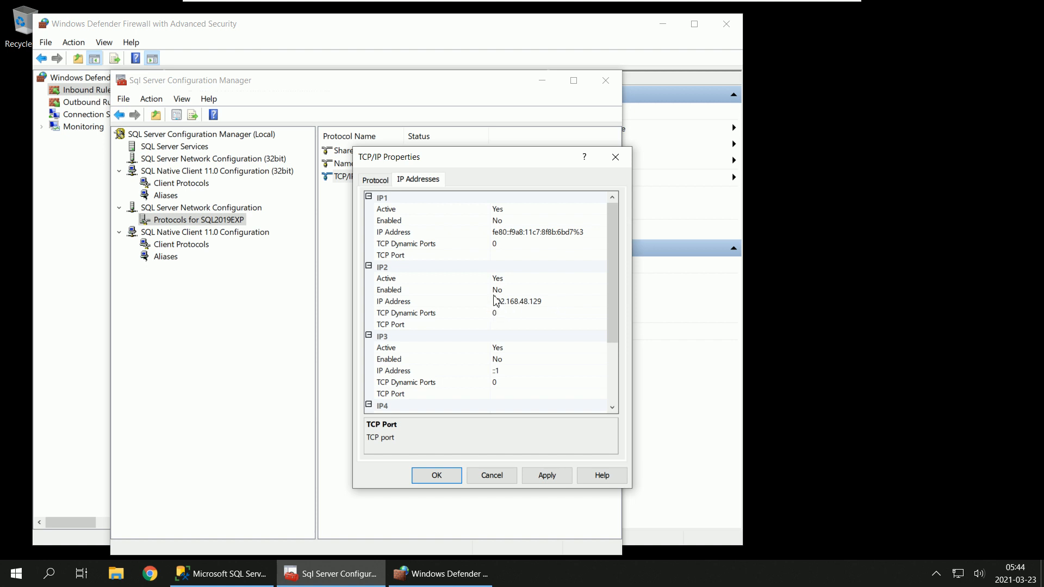
scroll(549, 301, down, 2)
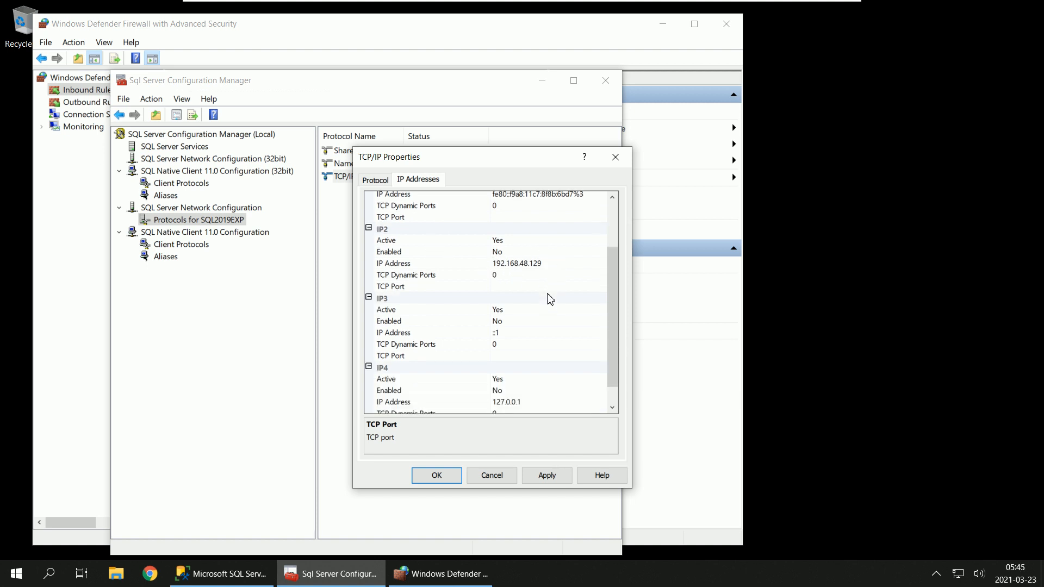
scroll(496, 306, up, 2)
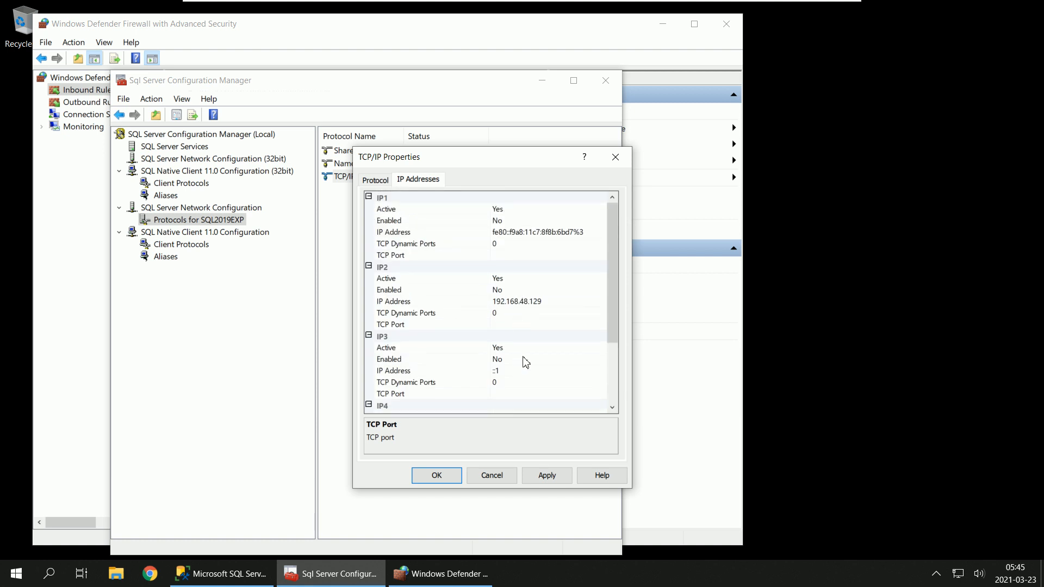
scroll(560, 316, down, 3)
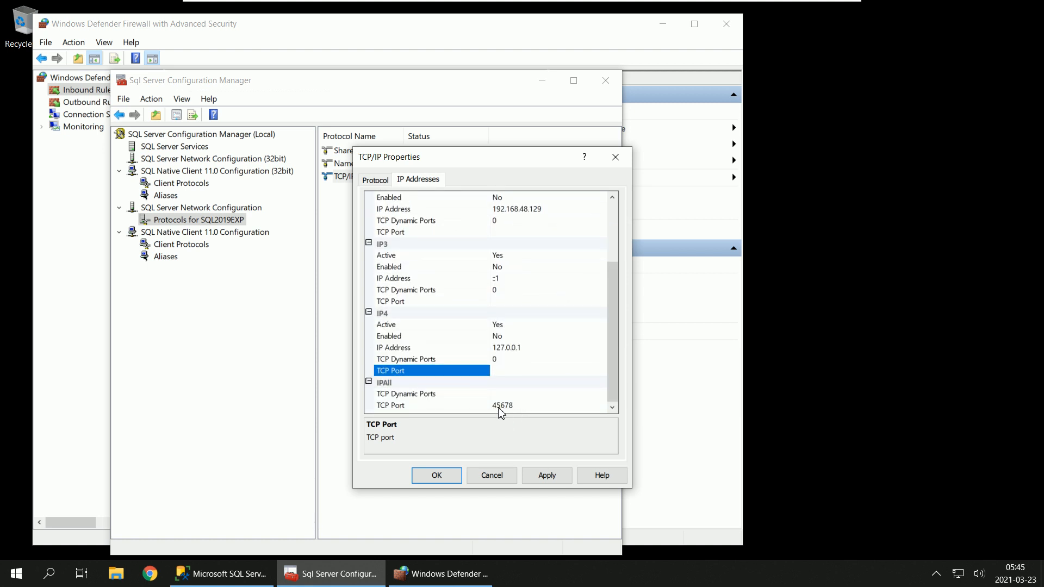
click(503, 359)
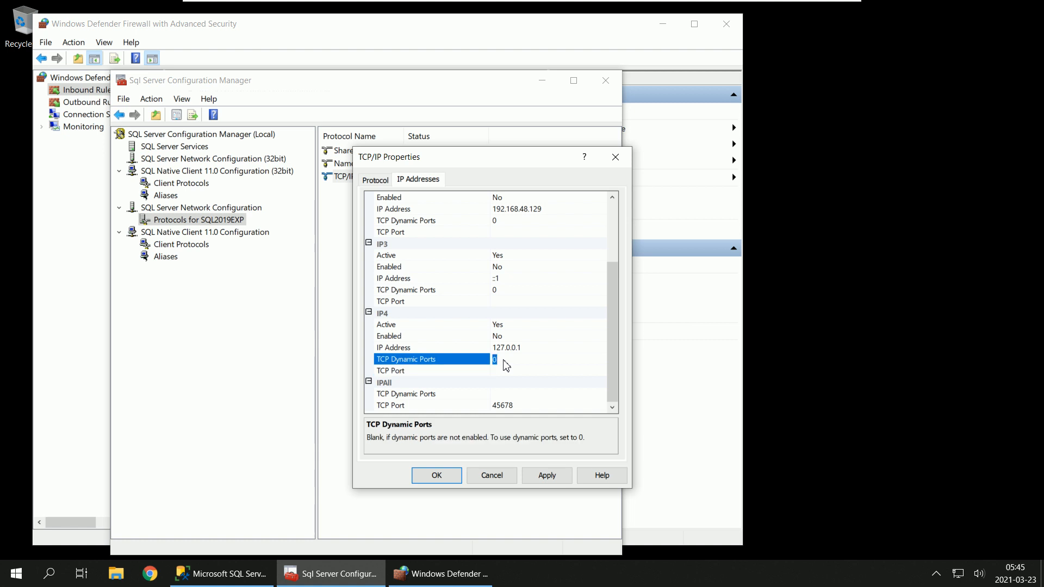
key(BackSpace)
click(511, 293)
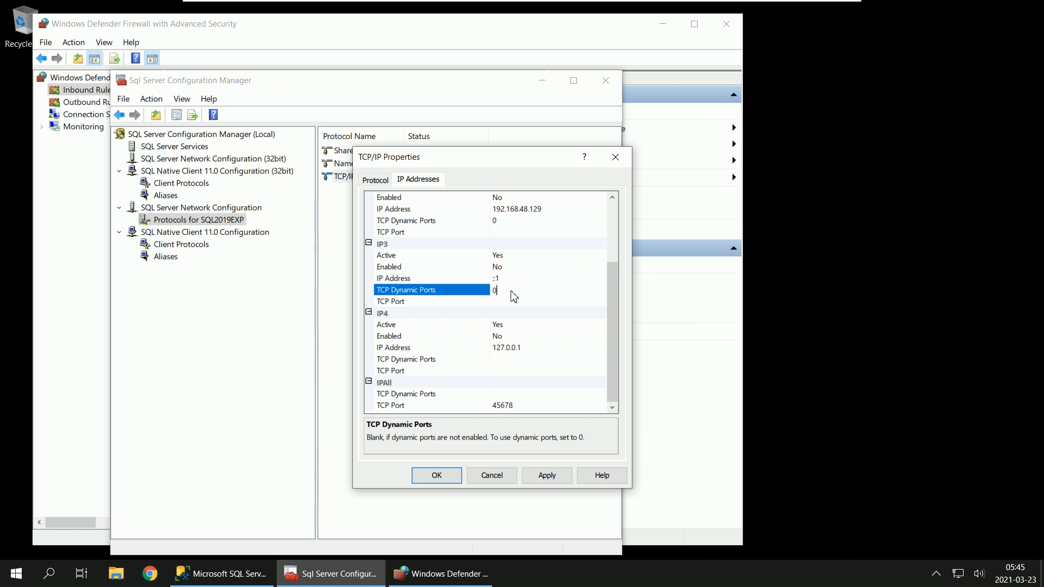
key(BackSpace)
click(508, 221)
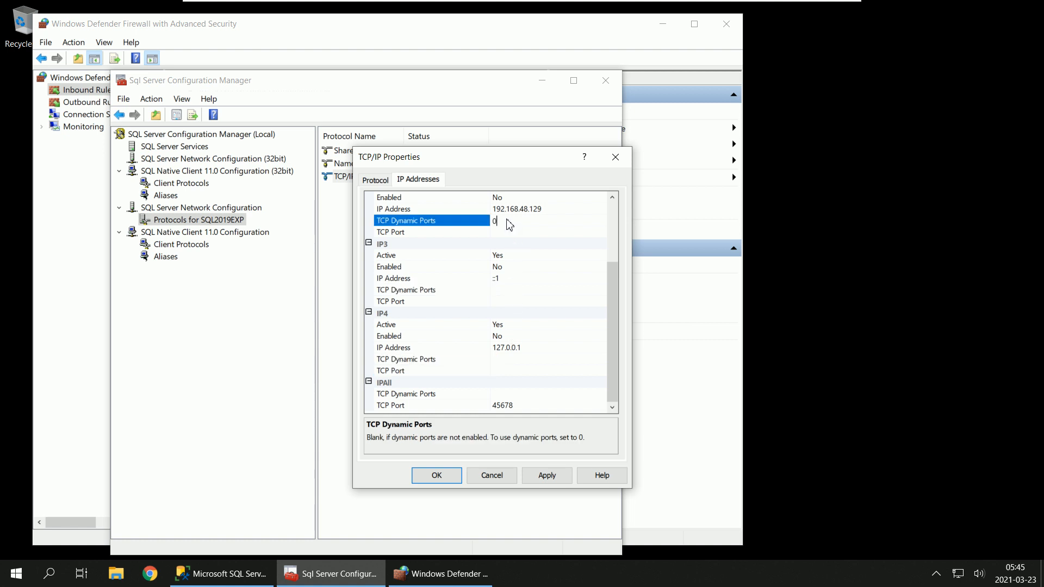
scroll(538, 261, up, 3)
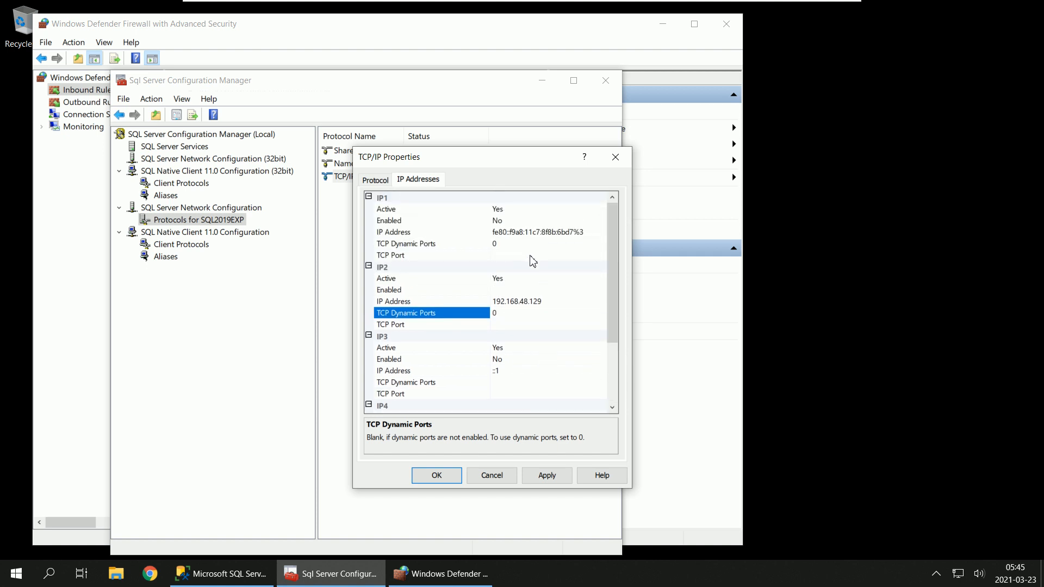
click(518, 245)
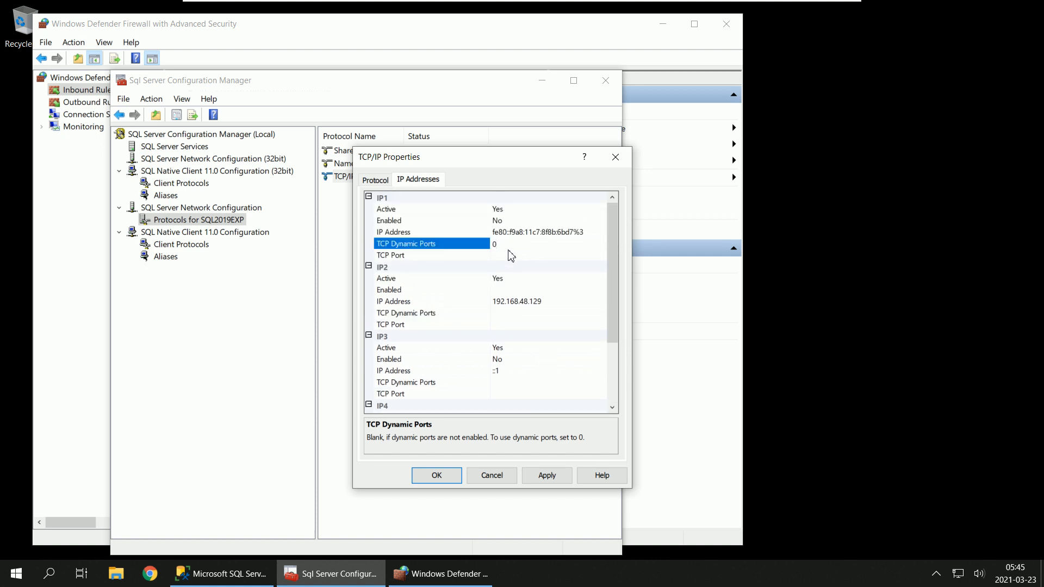
drag(510, 251, 488, 248)
click(456, 222)
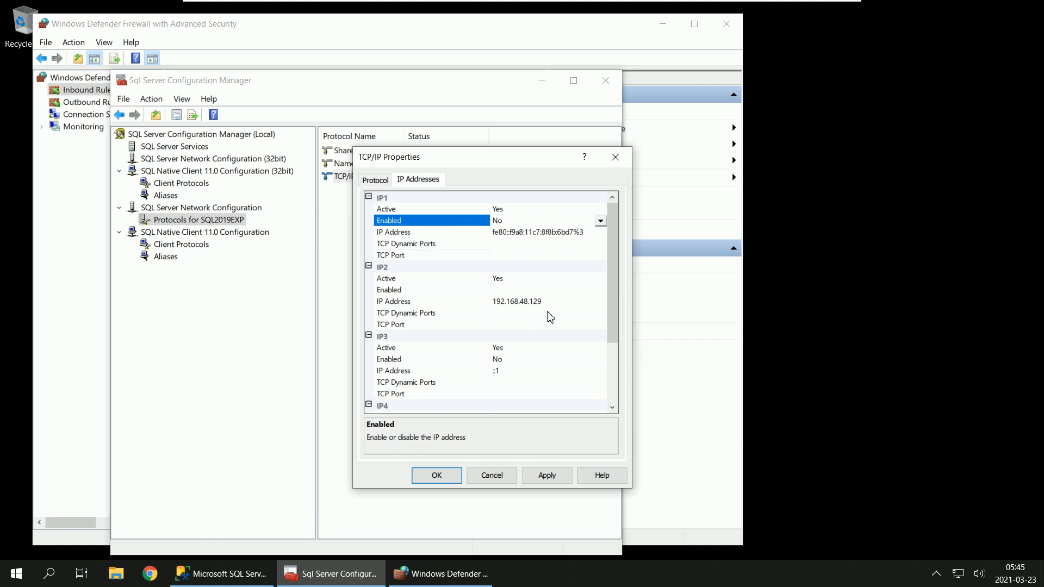
Step: Check the IPAll TCP port, apply the TCP/IP changes and acknowledge the service restart notice
scroll(548, 286, down, 3)
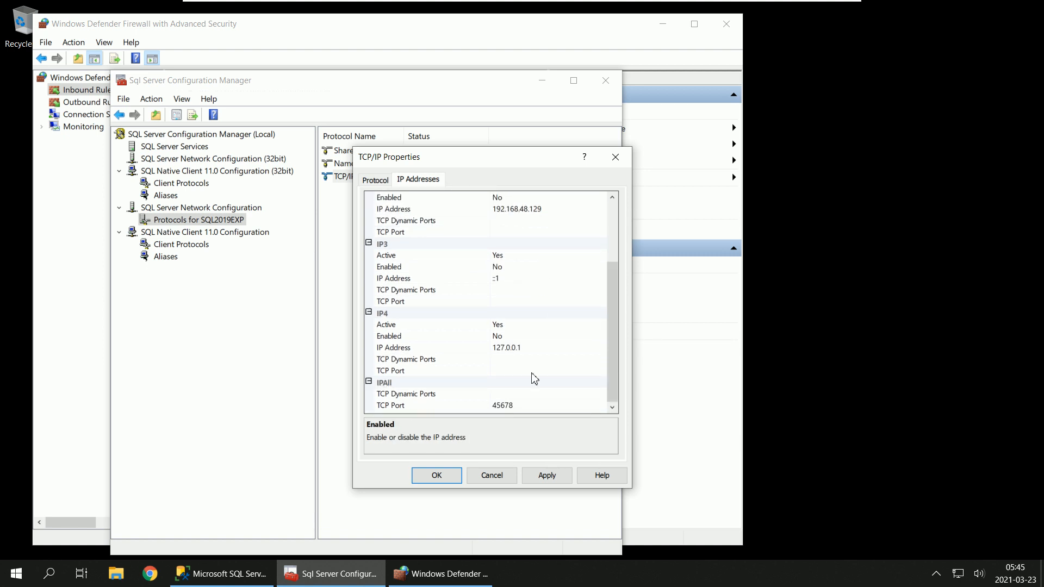
click(511, 408)
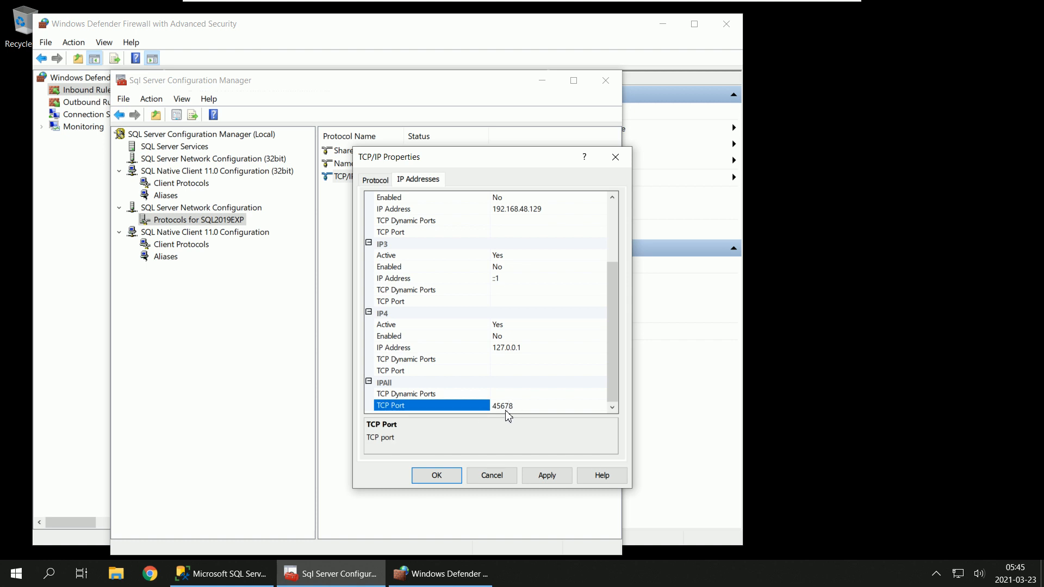
click(544, 477)
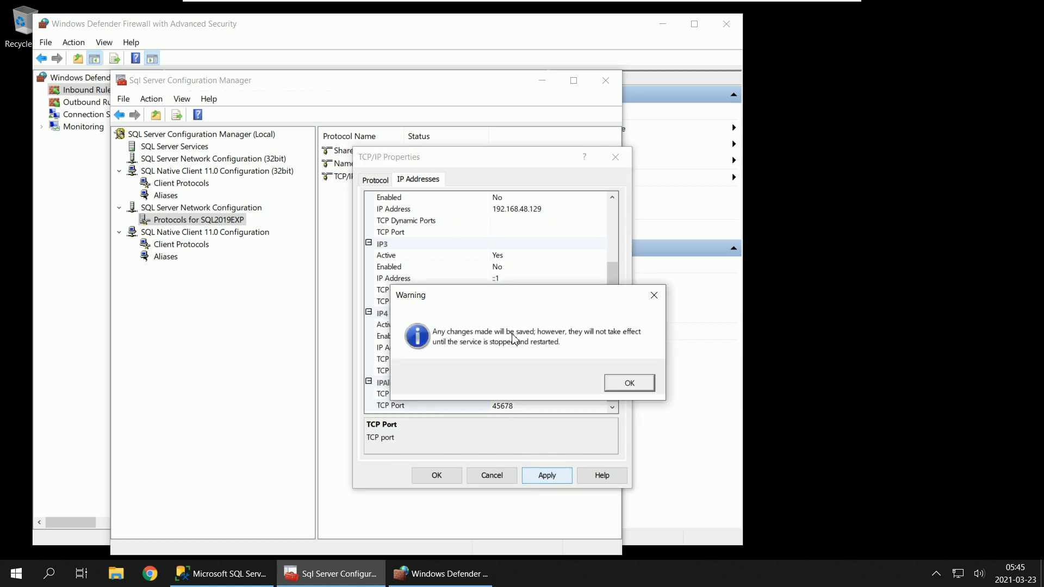
click(631, 384)
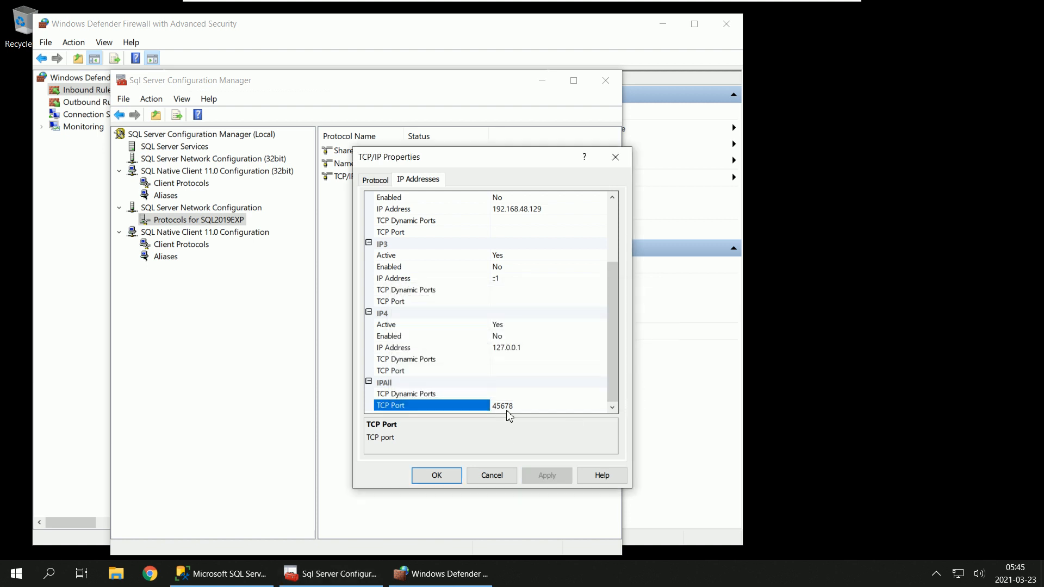
Step: Switch to Windows Defender Firewall and start a new inbound port rule for specific local TCP port 45678
click(416, 575)
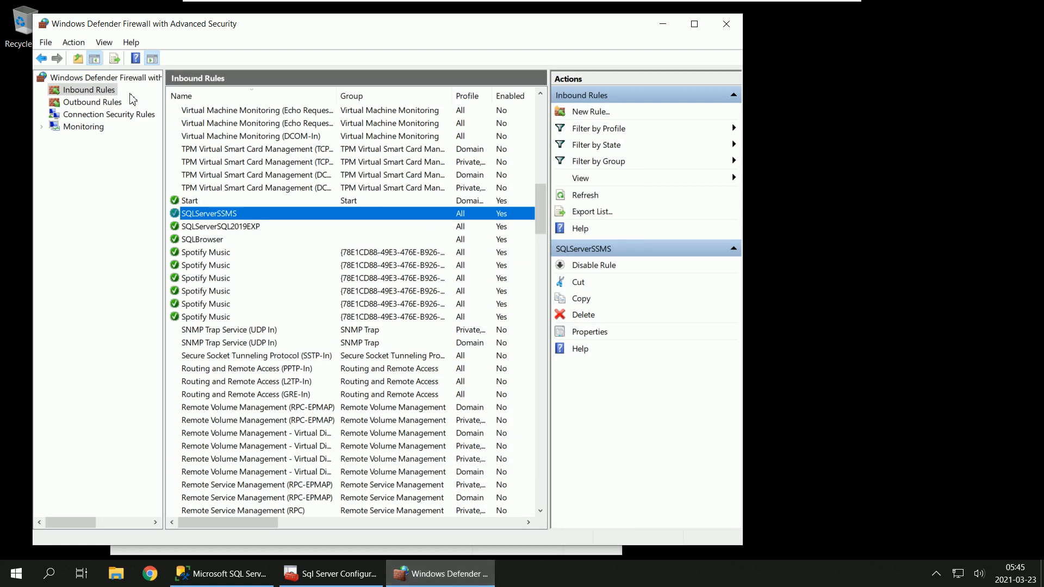
click(96, 94)
right_click(96, 93)
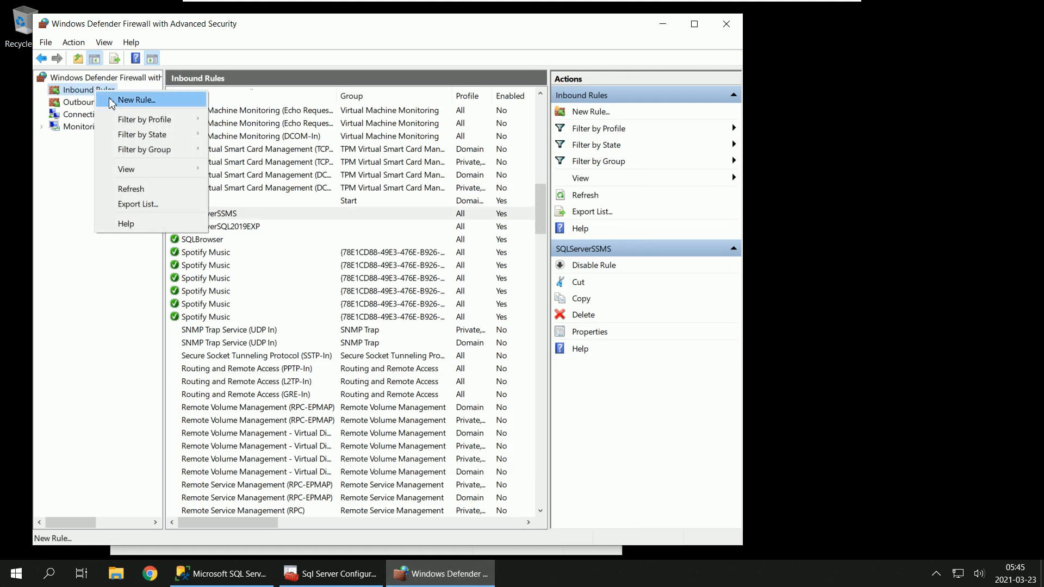
click(138, 101)
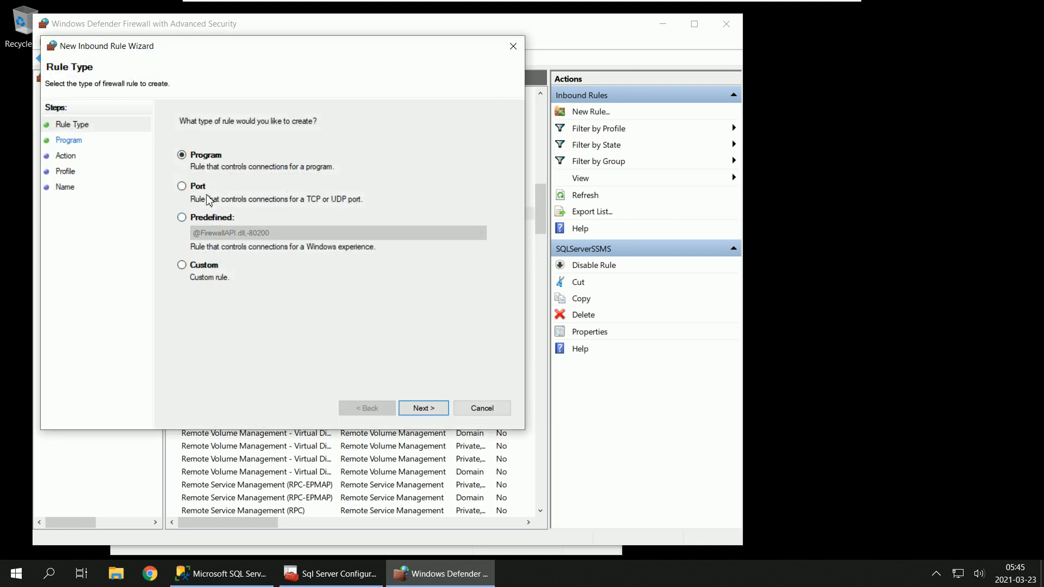
click(198, 191)
click(422, 408)
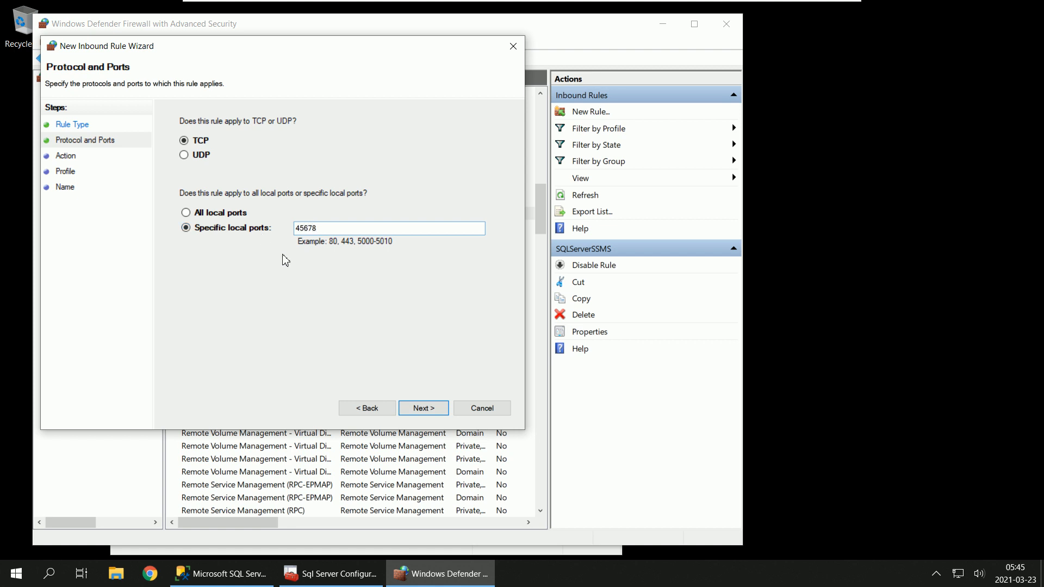
click(425, 409)
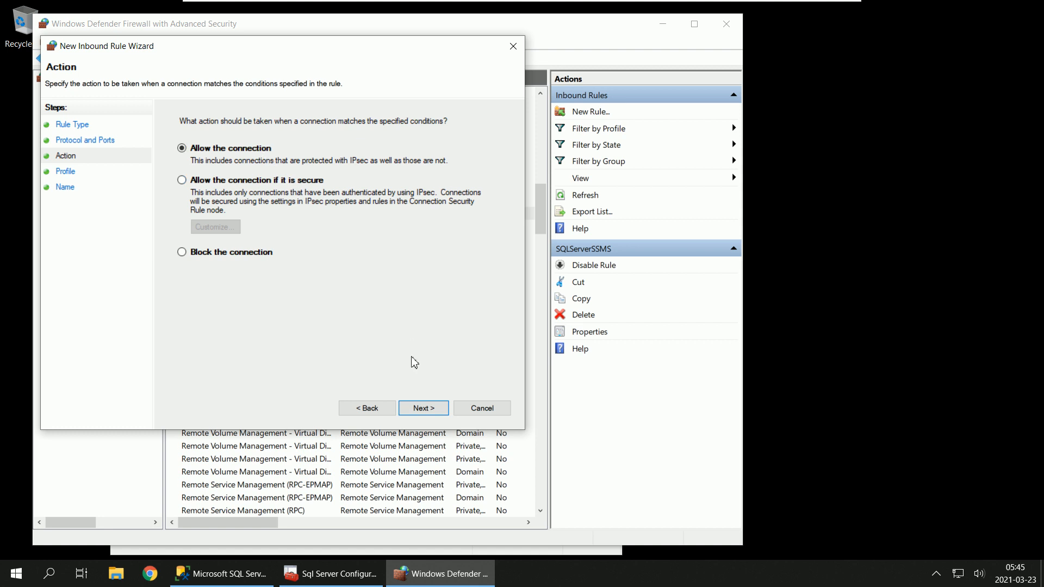
Step: Allow the connection for the Domain, Private and Public profiles and create the rule with the name SQLServerPorts
click(422, 407)
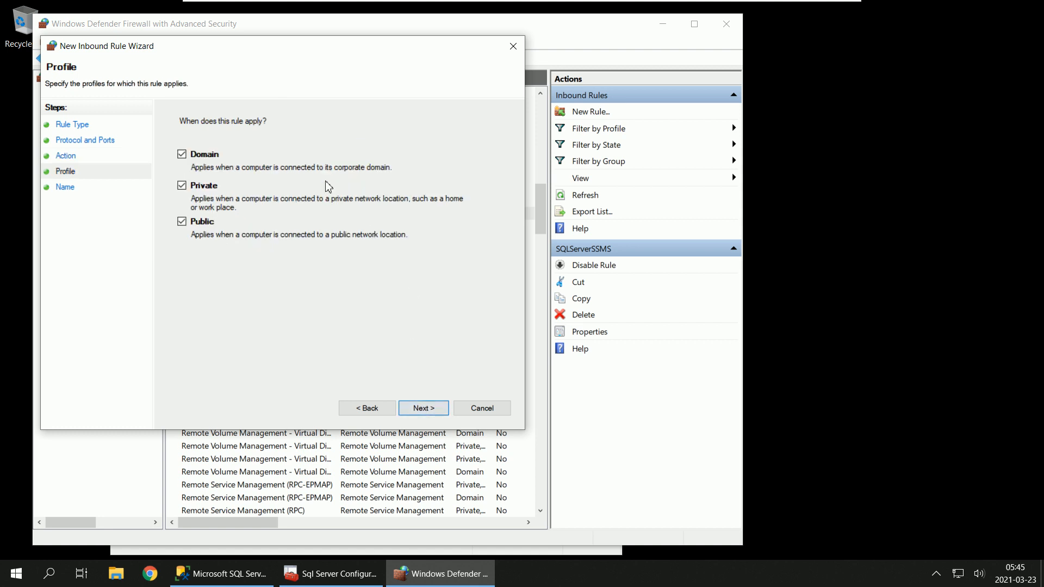
click(419, 410)
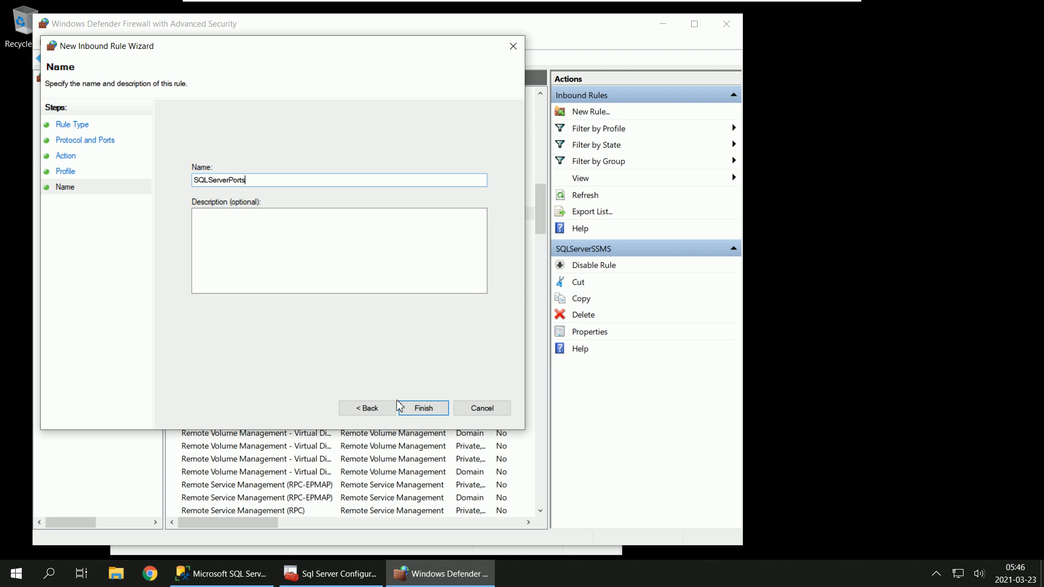
click(434, 409)
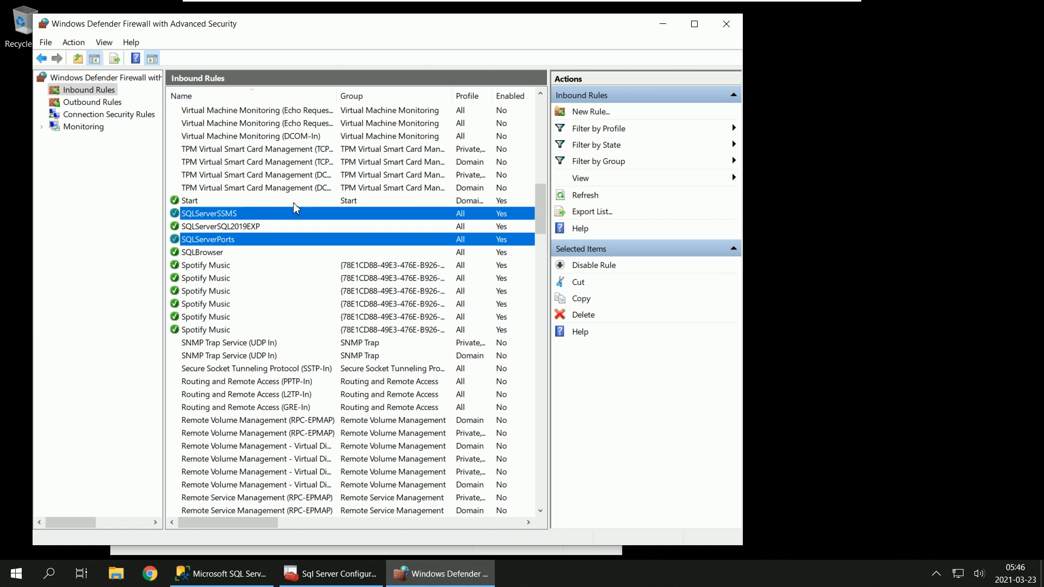
Step: Go through the inbound rules SQLServerSQL2019EXP, SQLServerPorts, SQLServerSSMS and SQLBrowser in the list
click(289, 226)
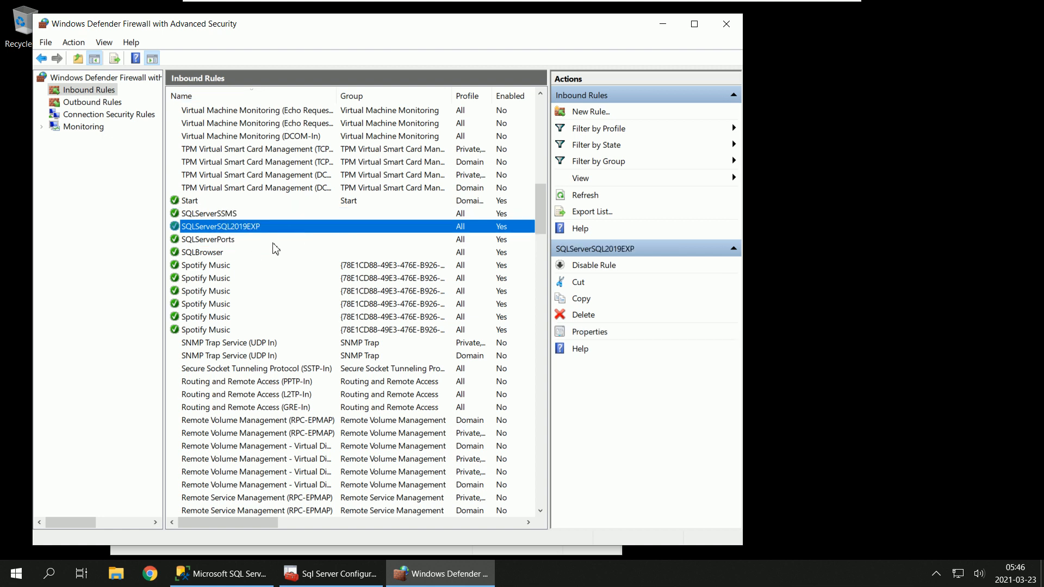
click(272, 242)
click(283, 217)
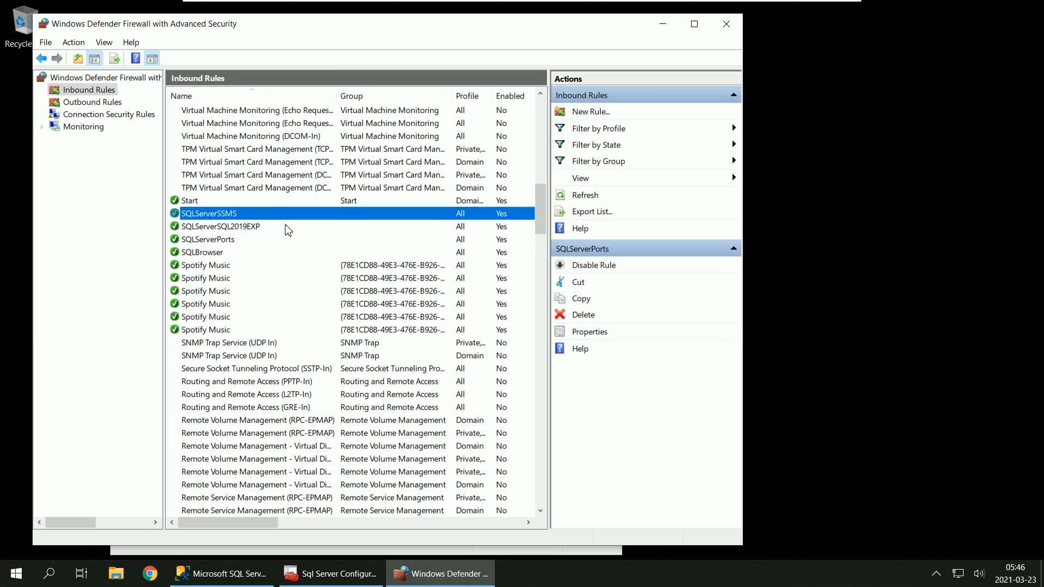
click(290, 226)
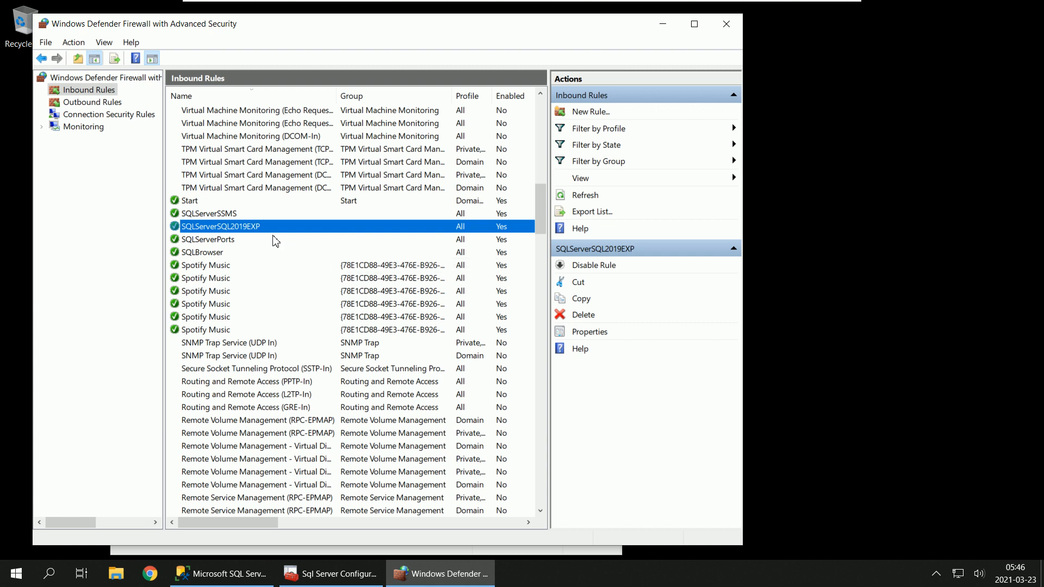
click(277, 252)
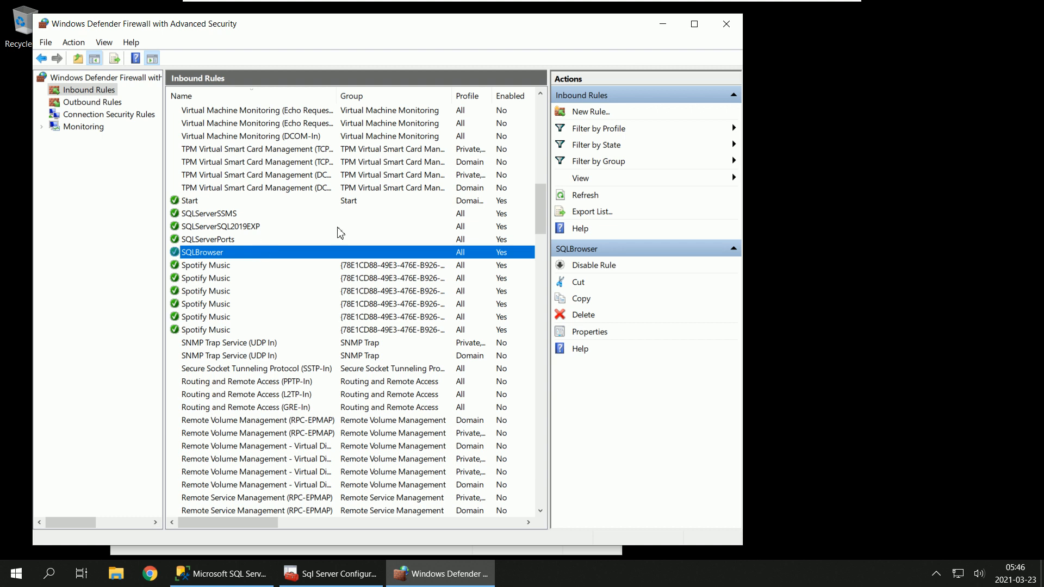
Step: Set the specific local ports of the inbound rule SQLServerPorts to 45678,1433,1434, apply the change and close the firewall window
click(239, 241)
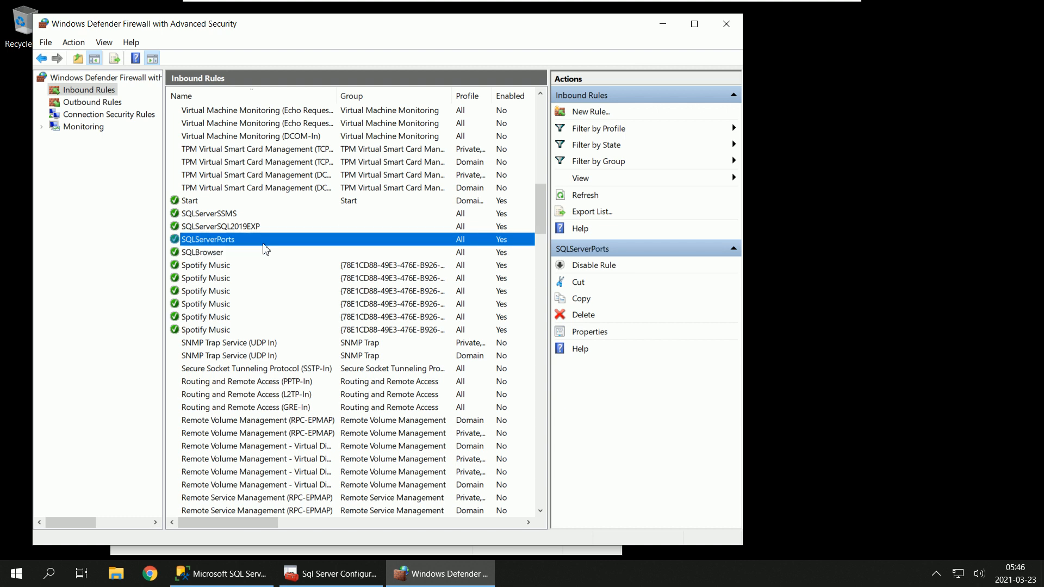
right_click(264, 245)
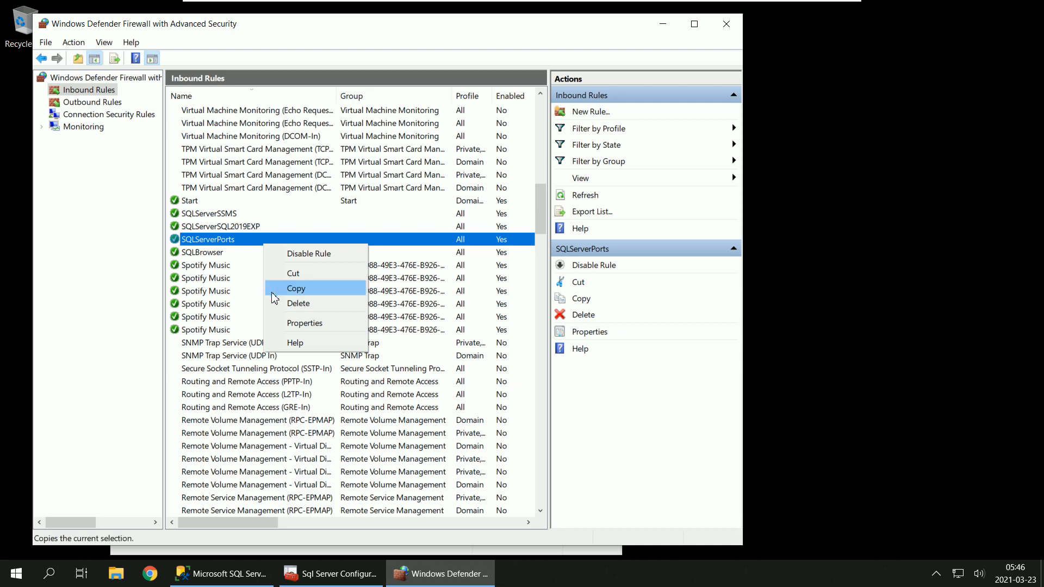
click(298, 322)
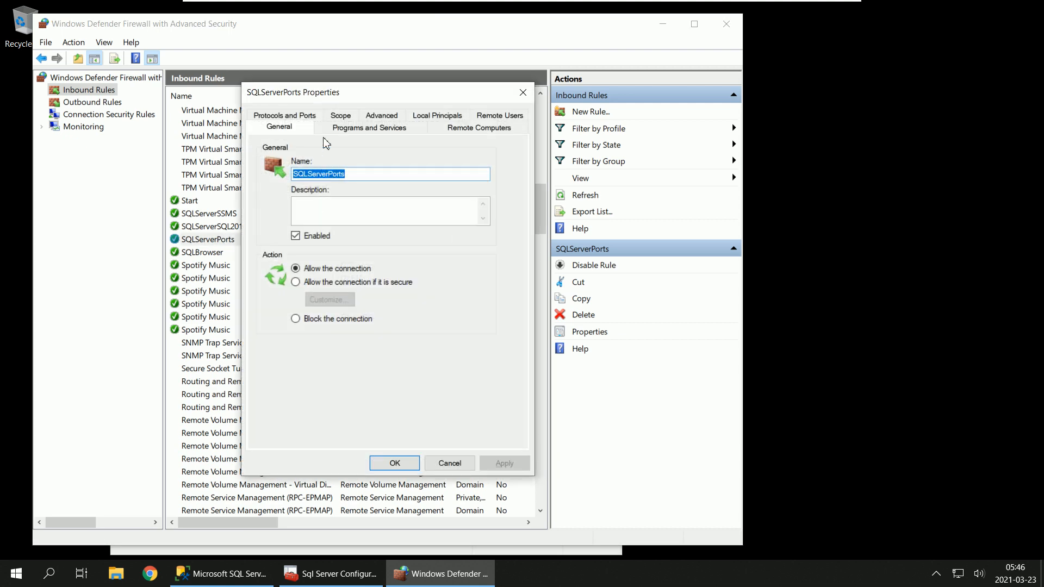
click(296, 117)
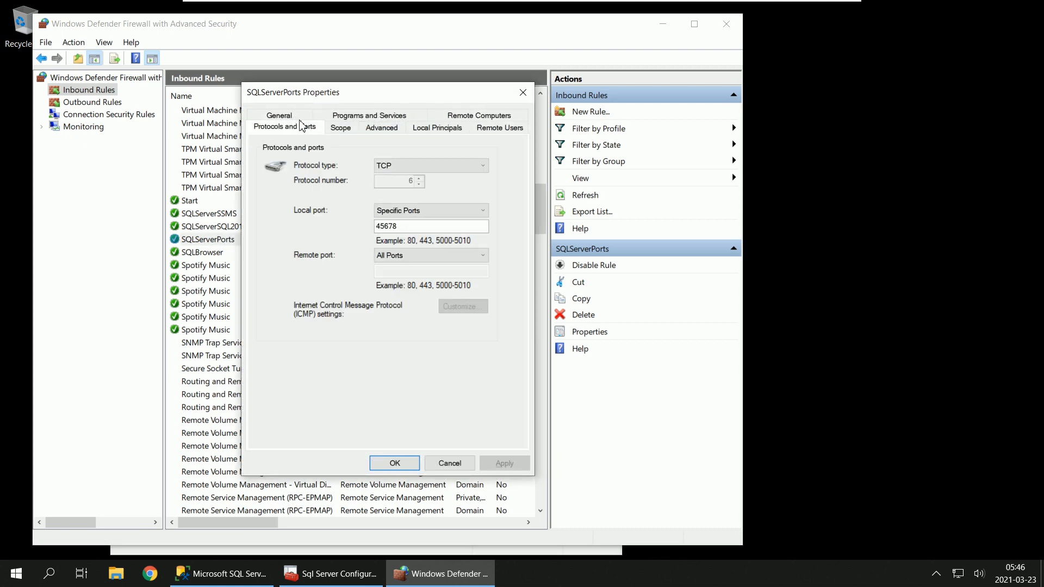
click(409, 227)
text(,1433,1434)
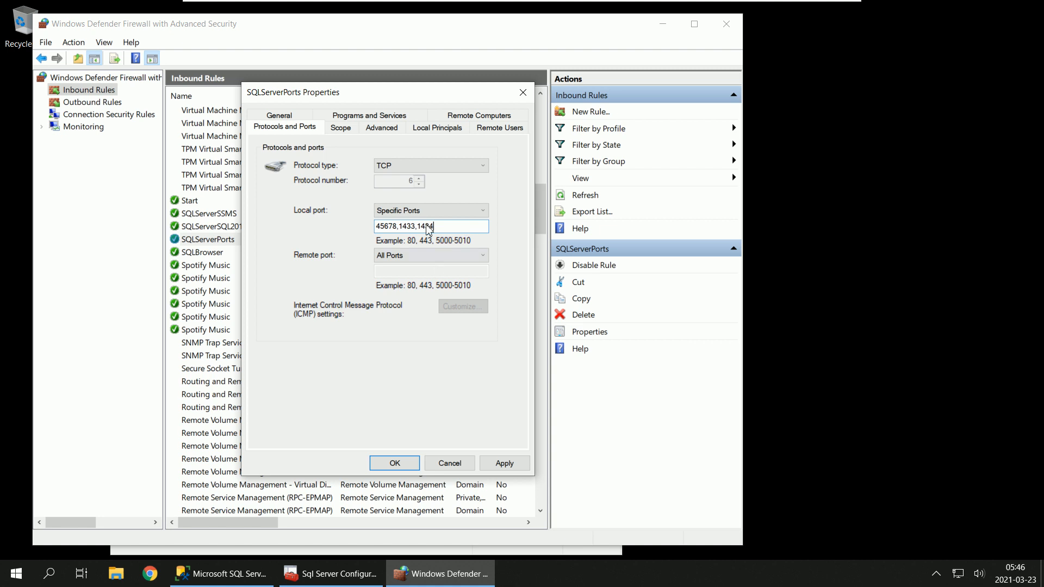
click(505, 468)
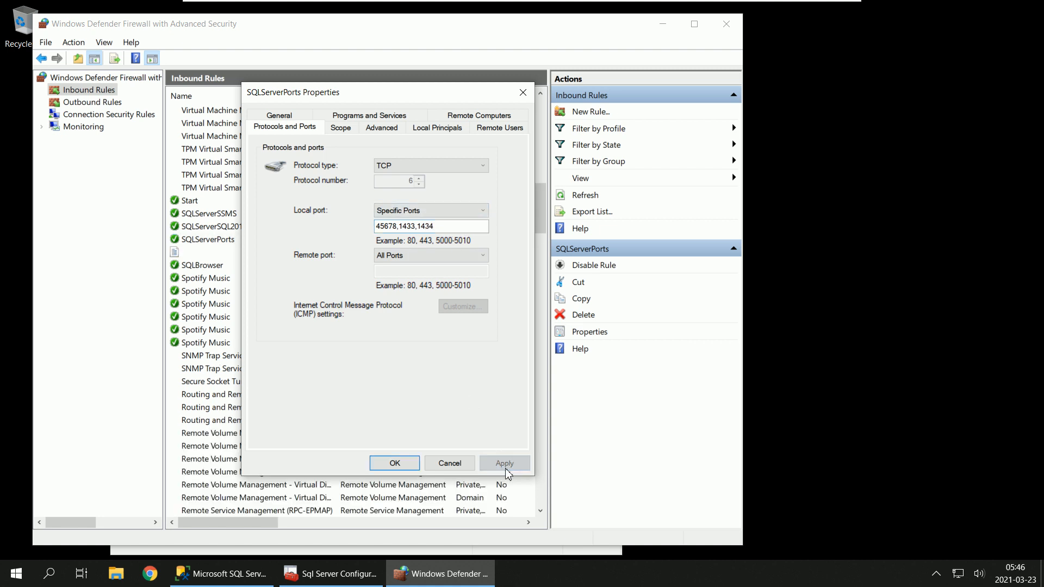
click(395, 465)
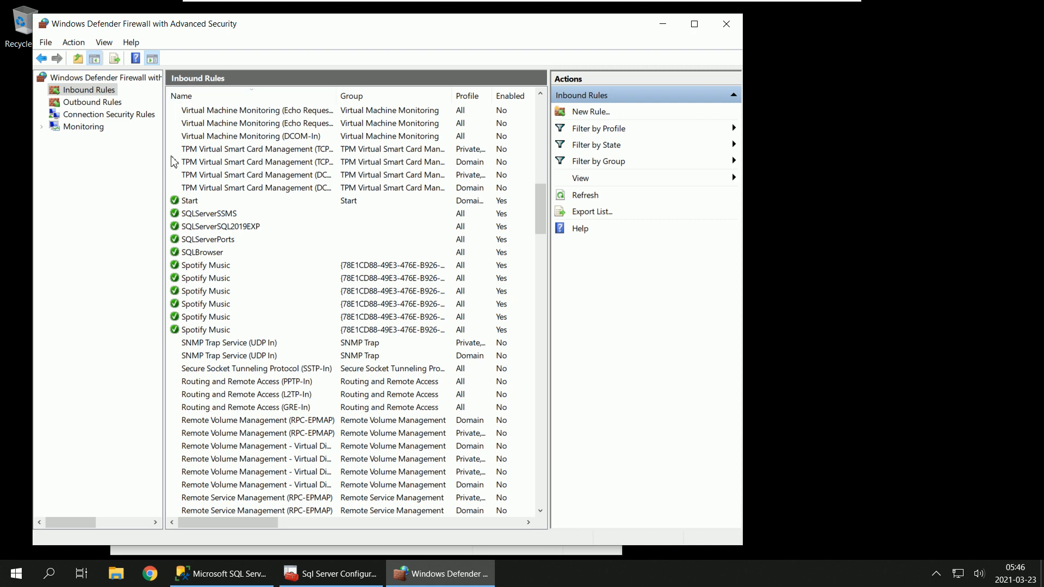
click(726, 24)
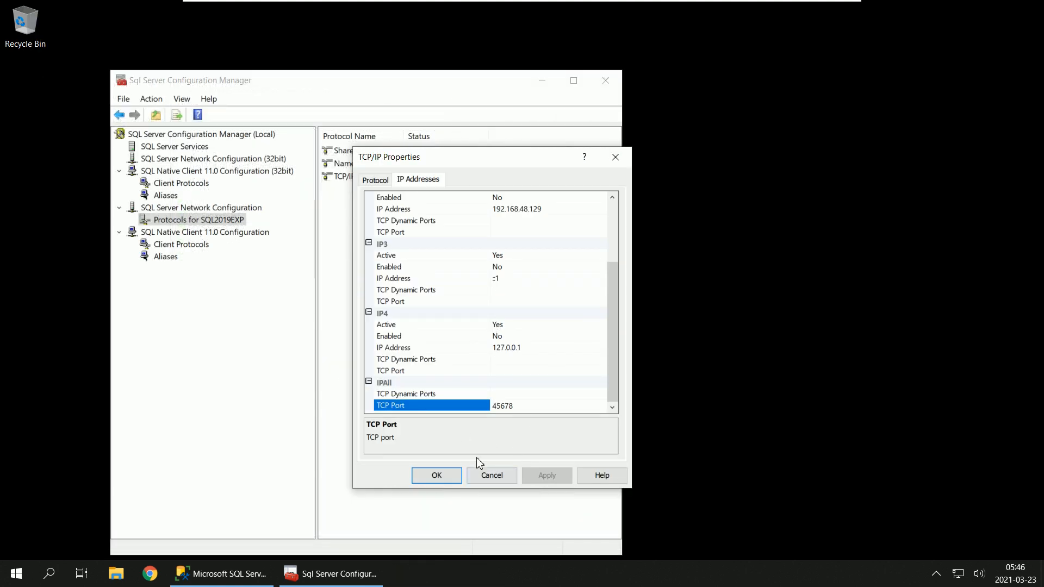
Step: Close the TCP/IP properties, restart the SQL Server (SQL2019EXP) service and close the configuration manager
click(451, 478)
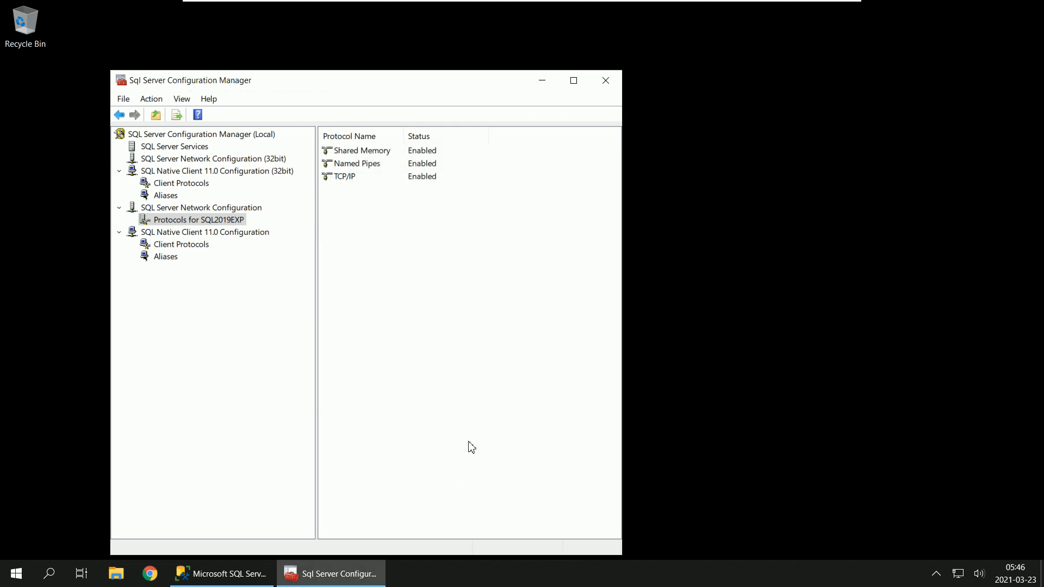
click(180, 148)
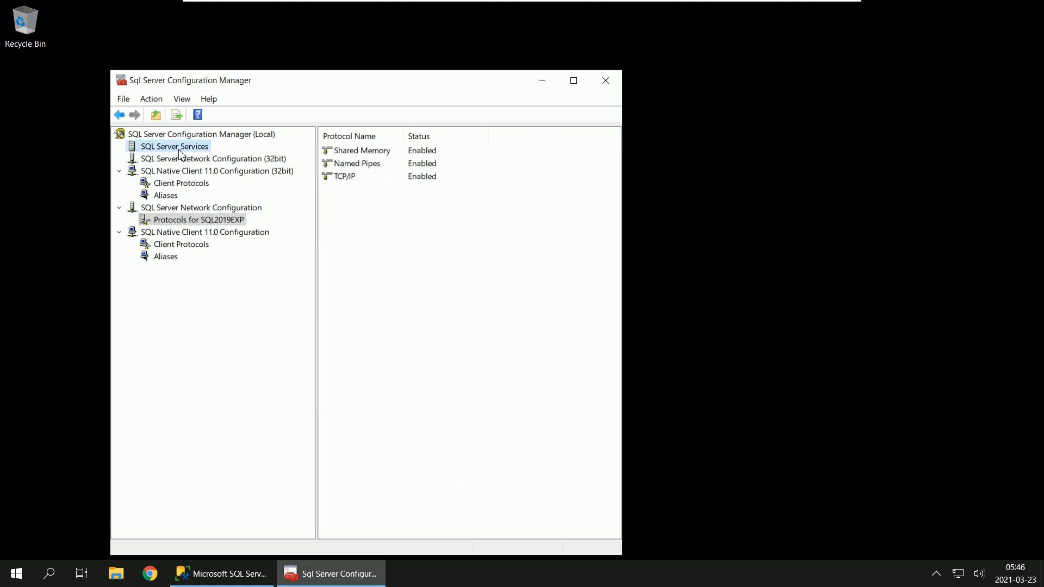
click(382, 155)
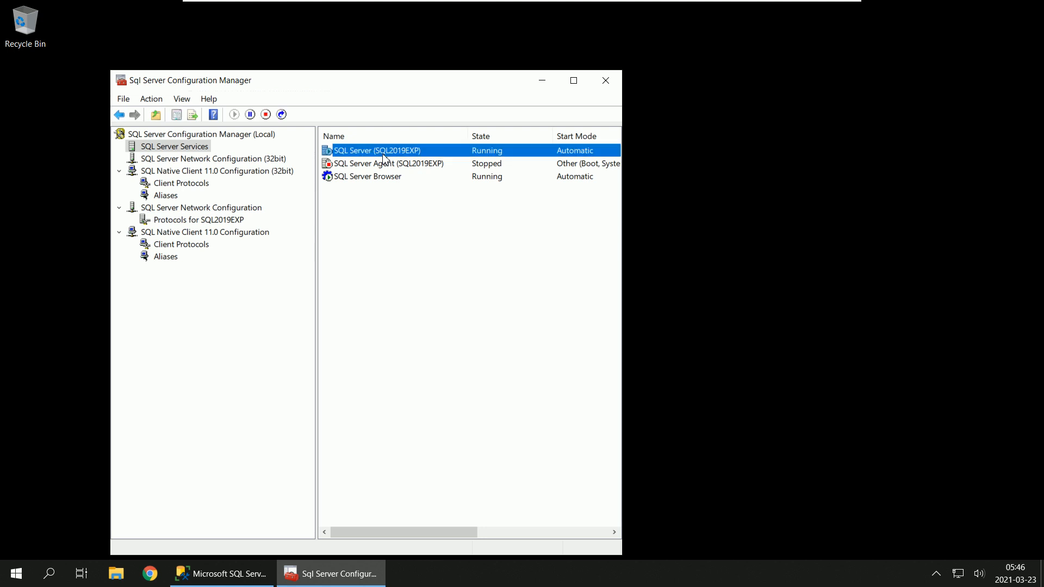
right_click(384, 155)
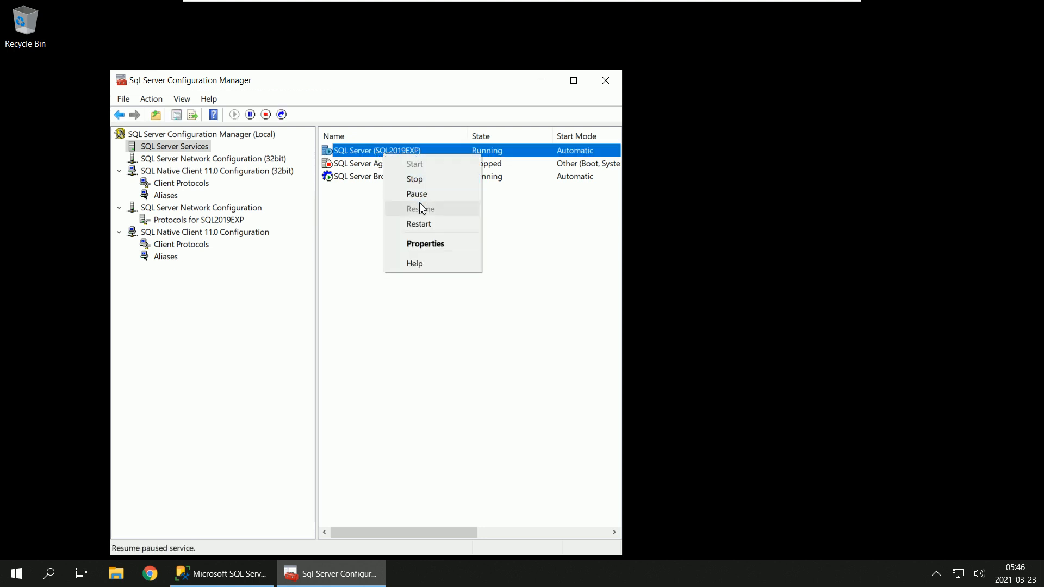
click(431, 223)
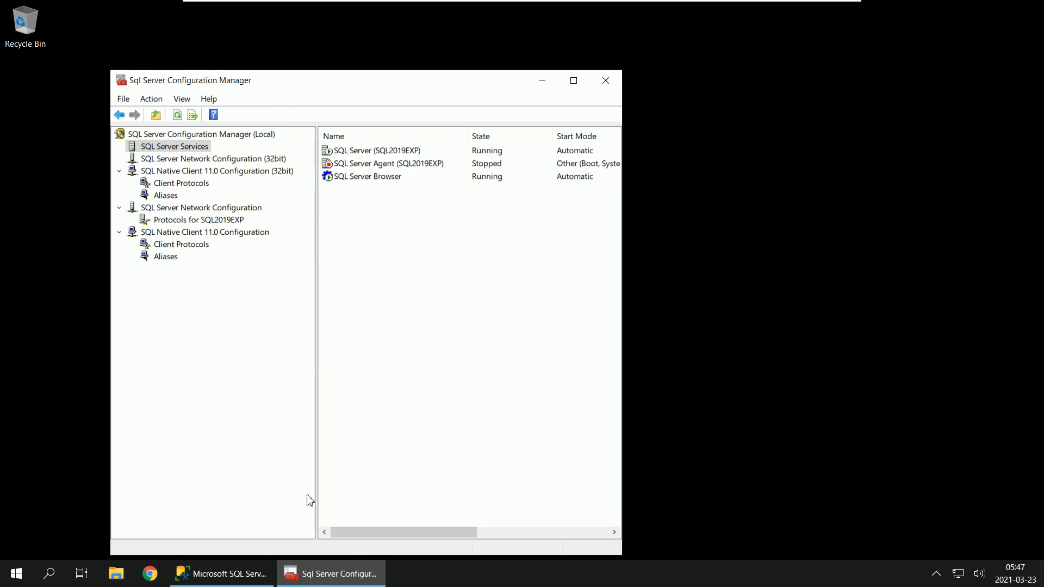
click(603, 83)
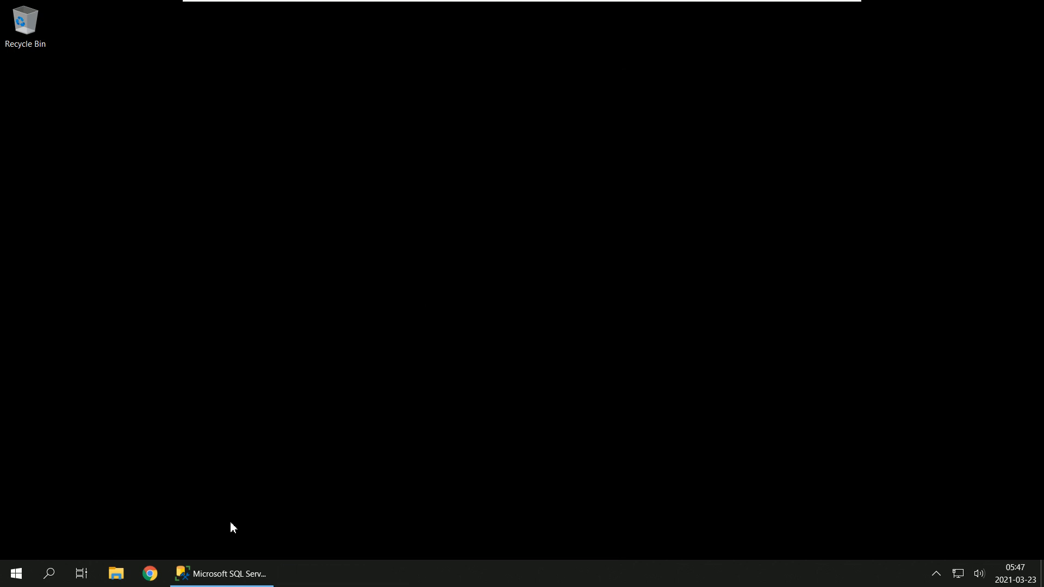
Step: Switch to SQL Server Management Studio, disconnect the server and reconnect to KIDW10VM1\SQL2019EXP with Windows Authentication
click(233, 573)
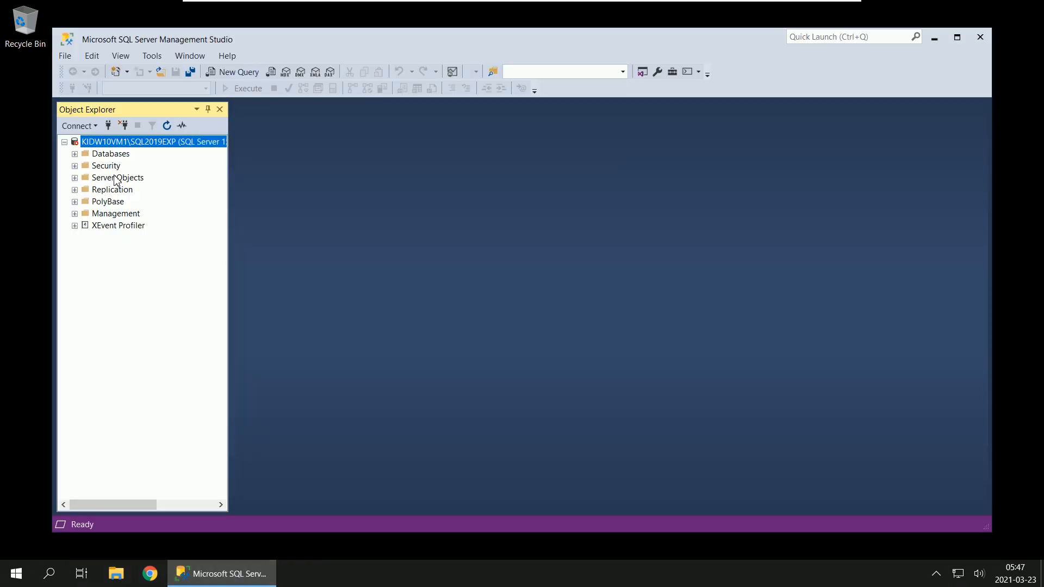
click(95, 128)
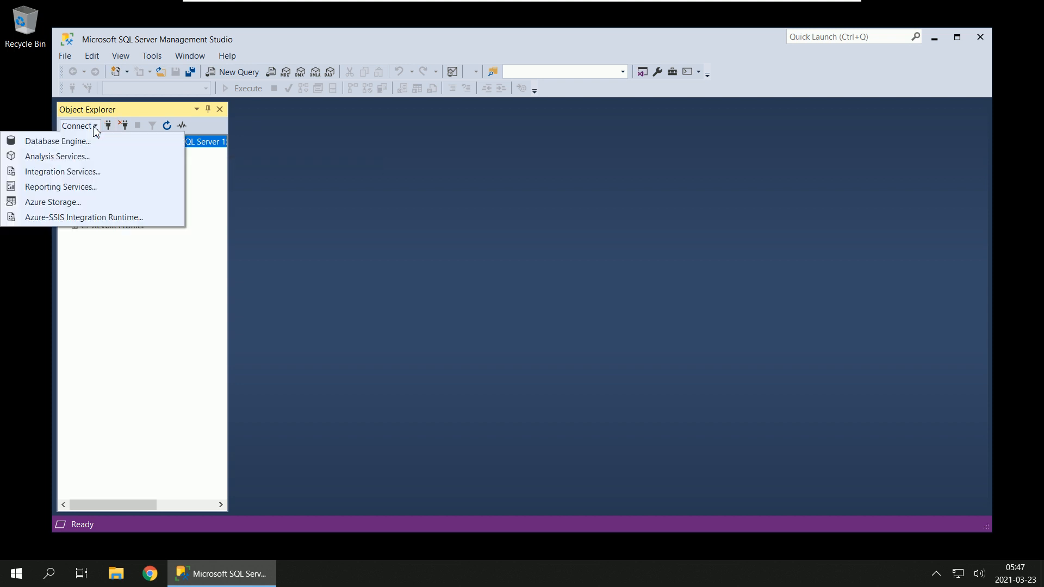
click(93, 126)
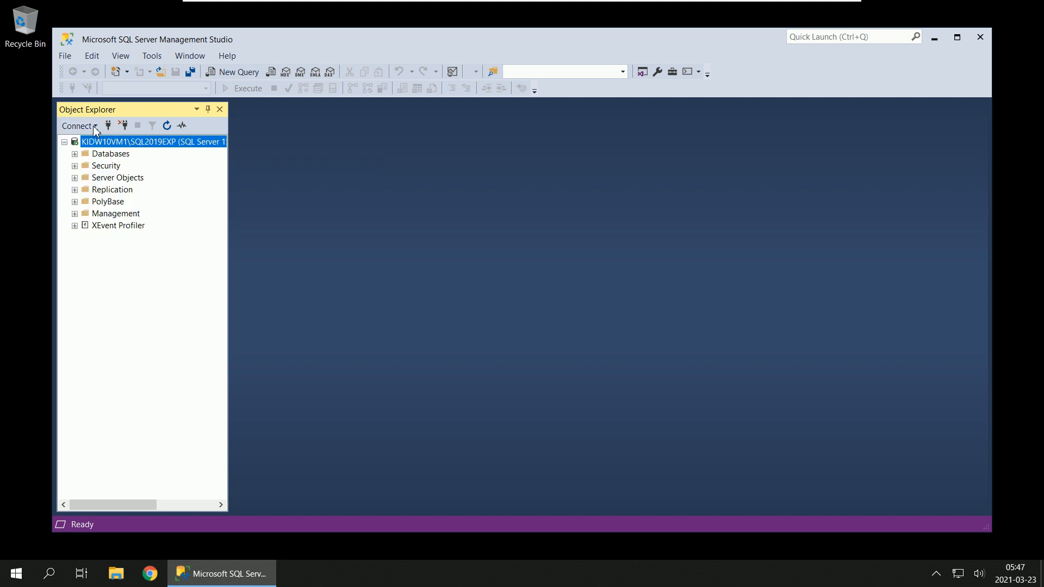
click(124, 127)
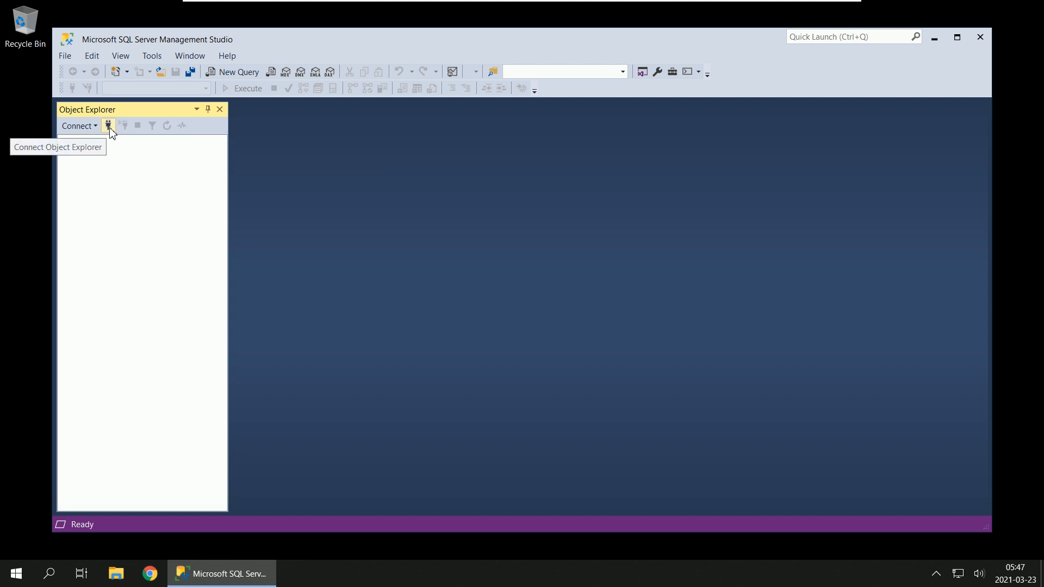
click(109, 126)
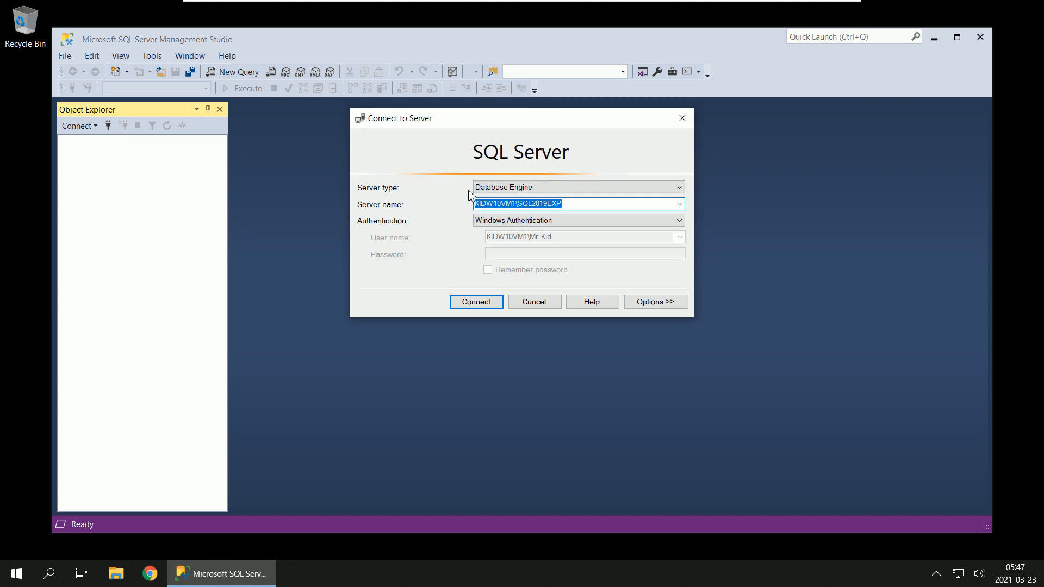
click(488, 301)
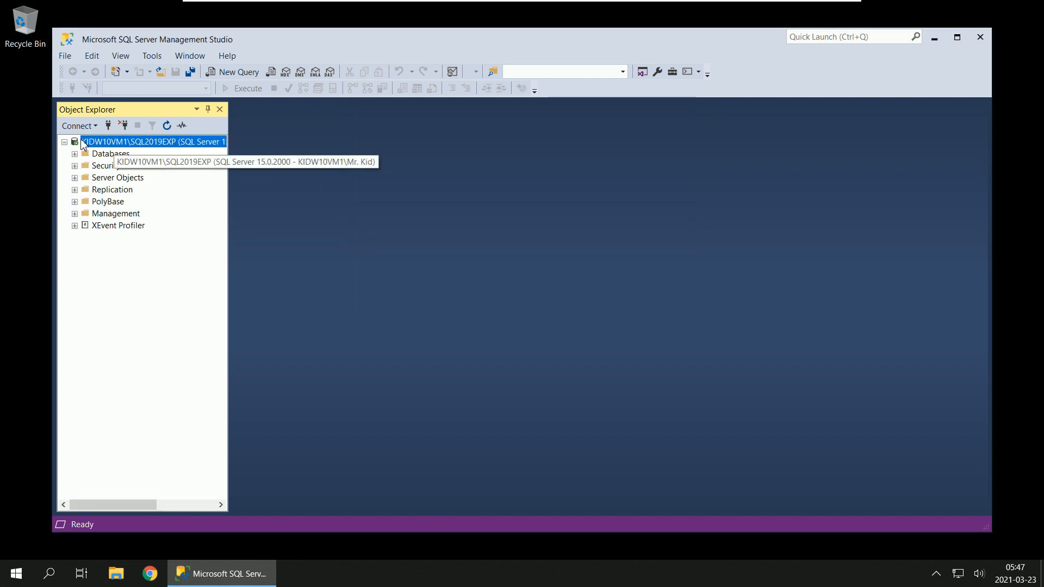
Step: Take the virtual machine out of full screen so that the host computer's taskbar is accessible
mouse_move(273, 6)
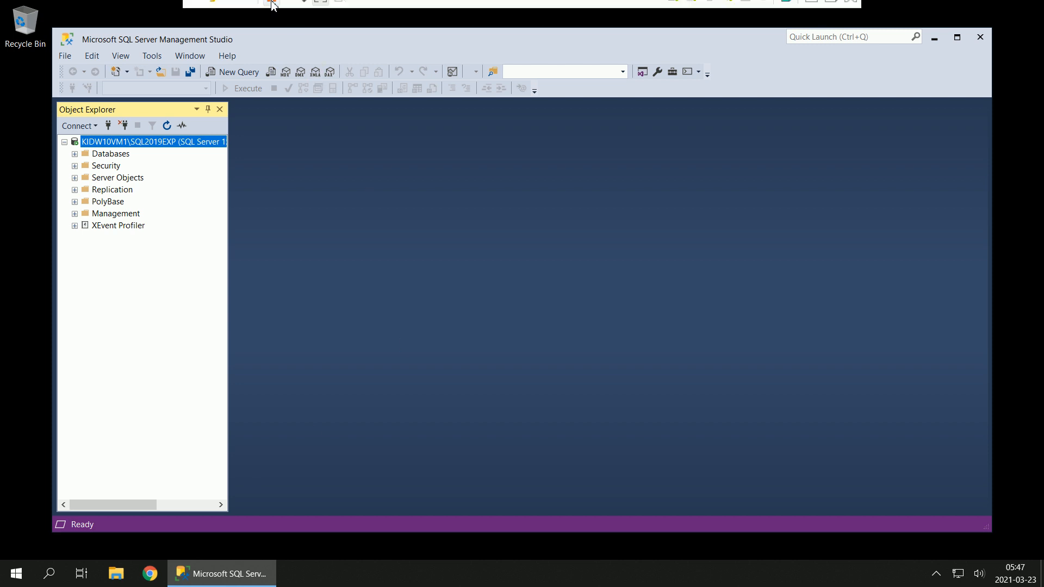
click(324, 10)
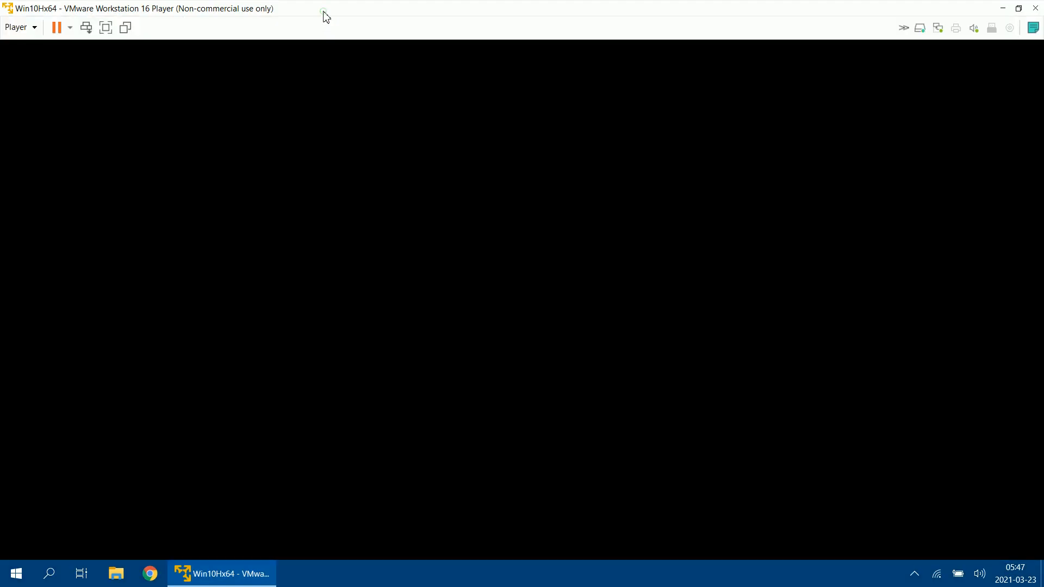
click(915, 580)
click(841, 578)
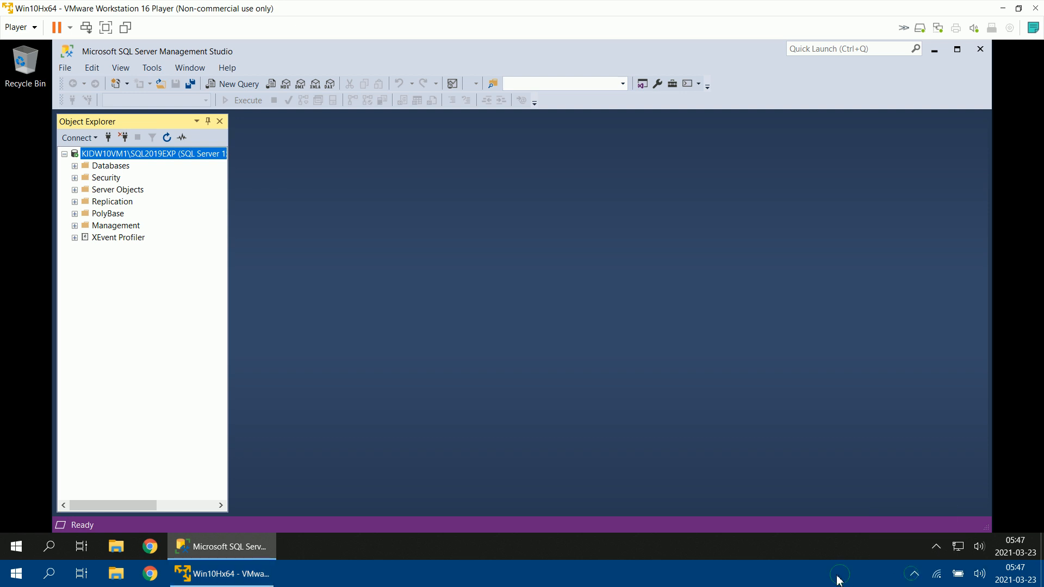
Step: Start SQL Server Management Studio 2012 on the host computer and connect to its mssql2012std instance with Windows Authentication
click(14, 574)
click(327, 420)
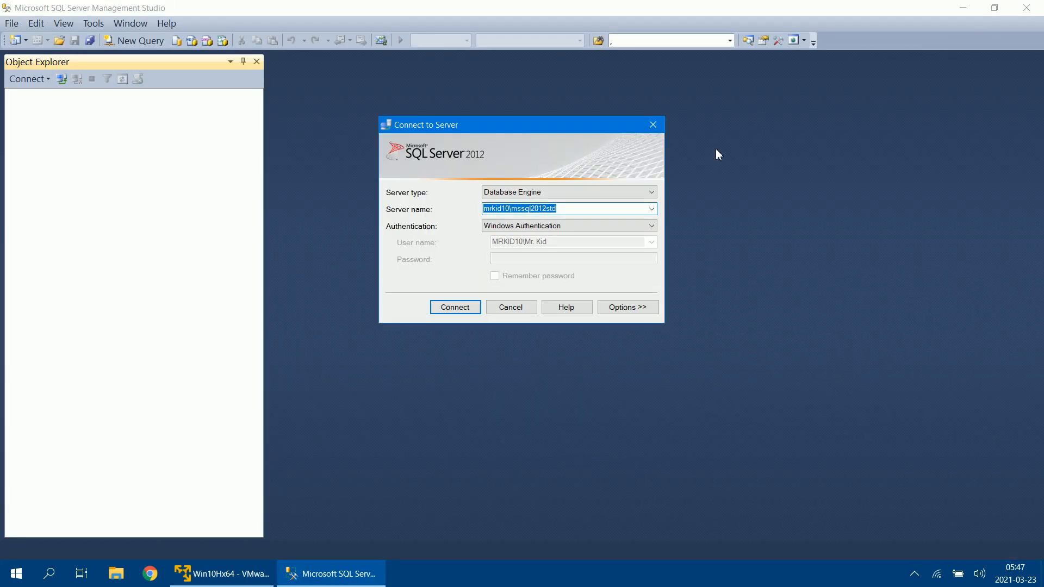
click(460, 311)
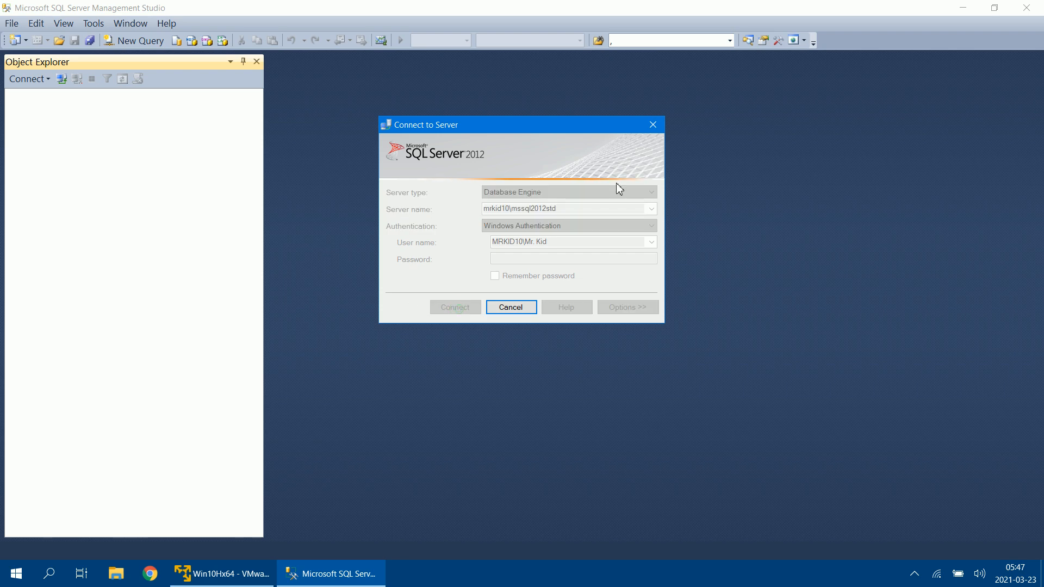
Step: Restore the host's Management Studio window, narrow it and place it beside the virtual machine's Object Explorer
click(1003, 12)
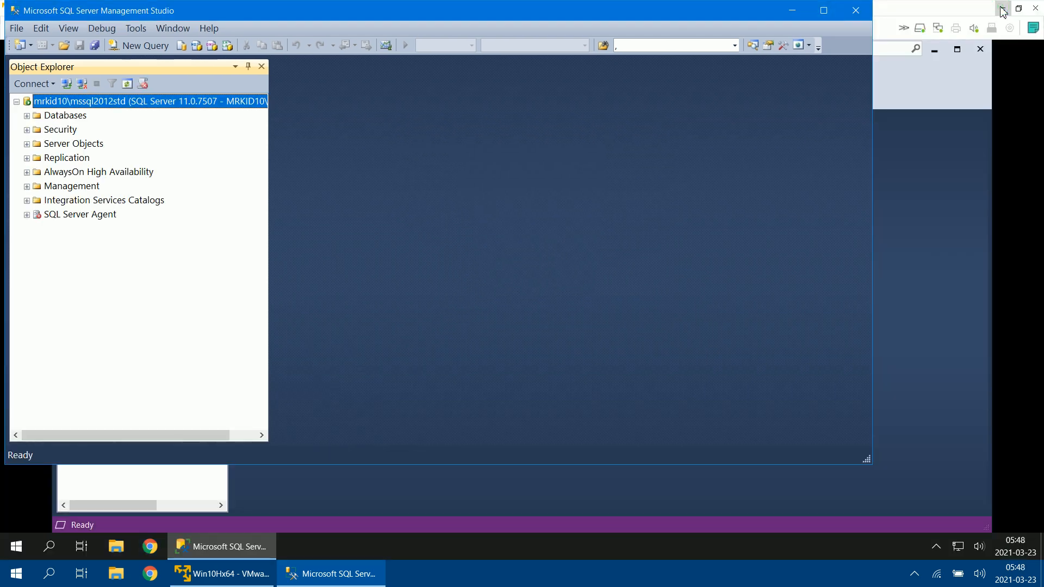
drag(399, 8, 489, 52)
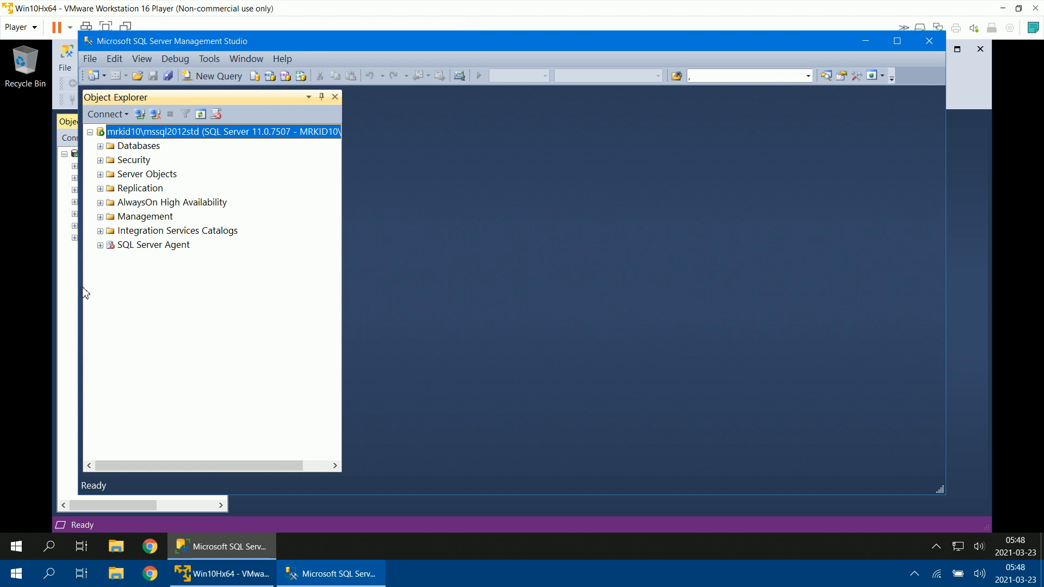
drag(78, 280, 456, 287)
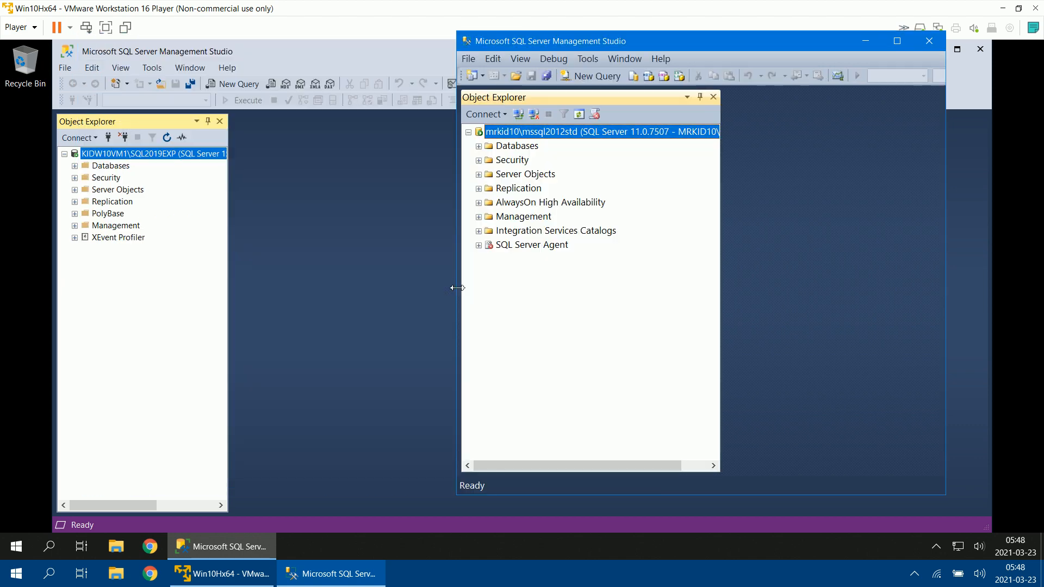
click(495, 116)
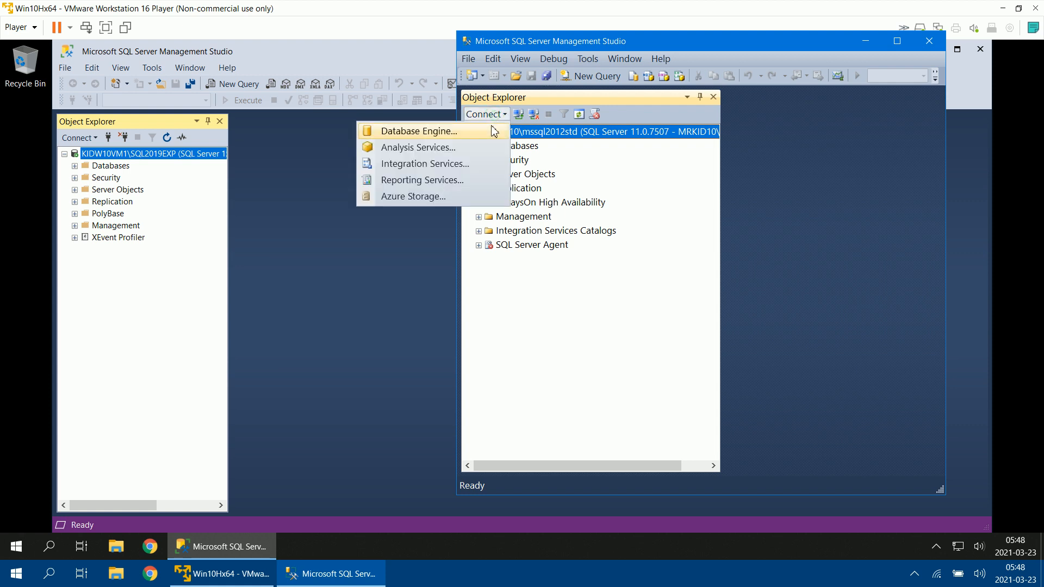
click(583, 44)
drag(583, 43, 591, 26)
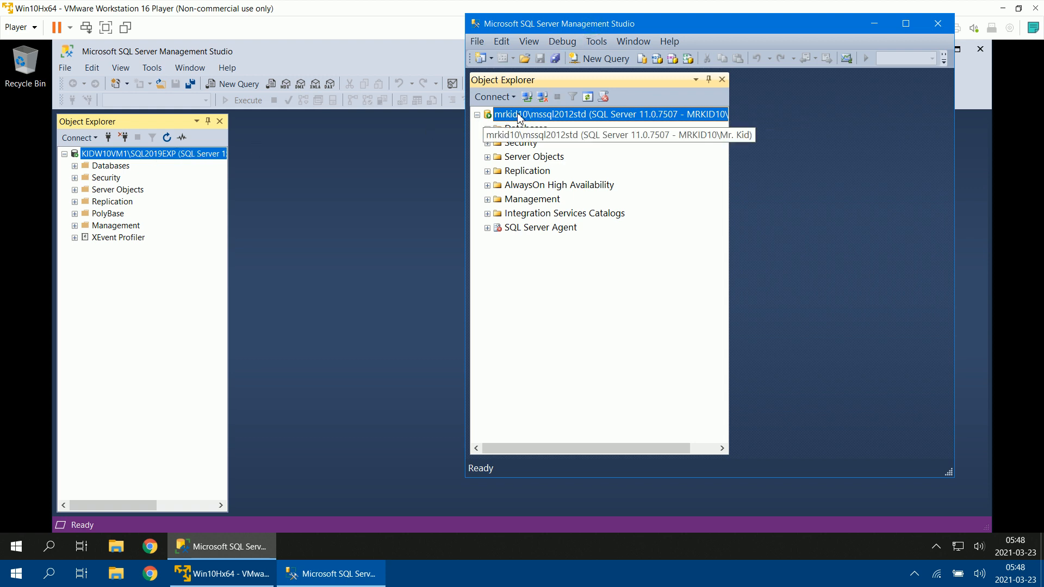
Step: Collapse the mssql2012std server and start a new Database Engine connection with the server name kidw10vm1\sql2019exp
click(477, 116)
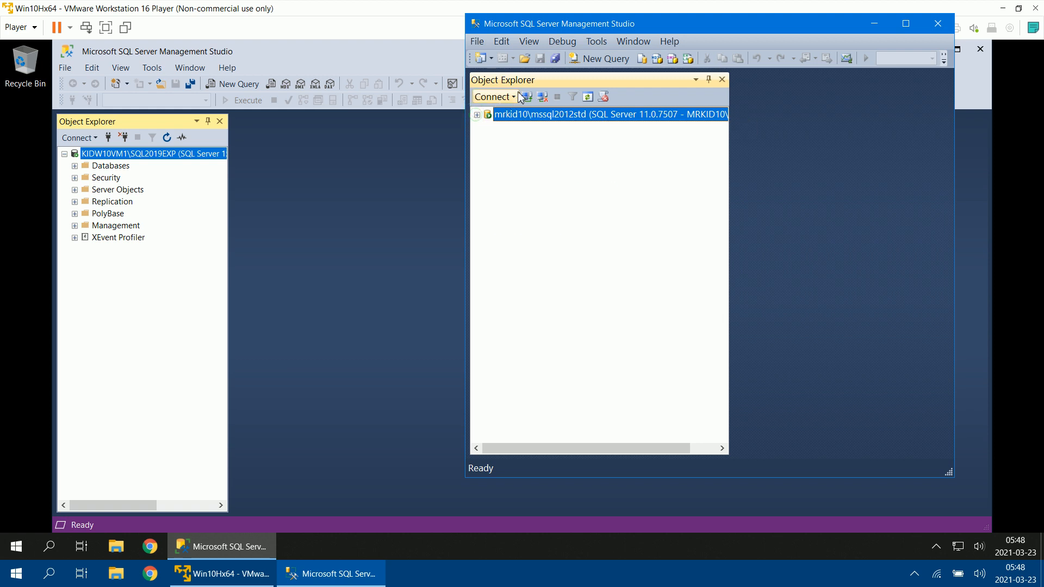
click(492, 96)
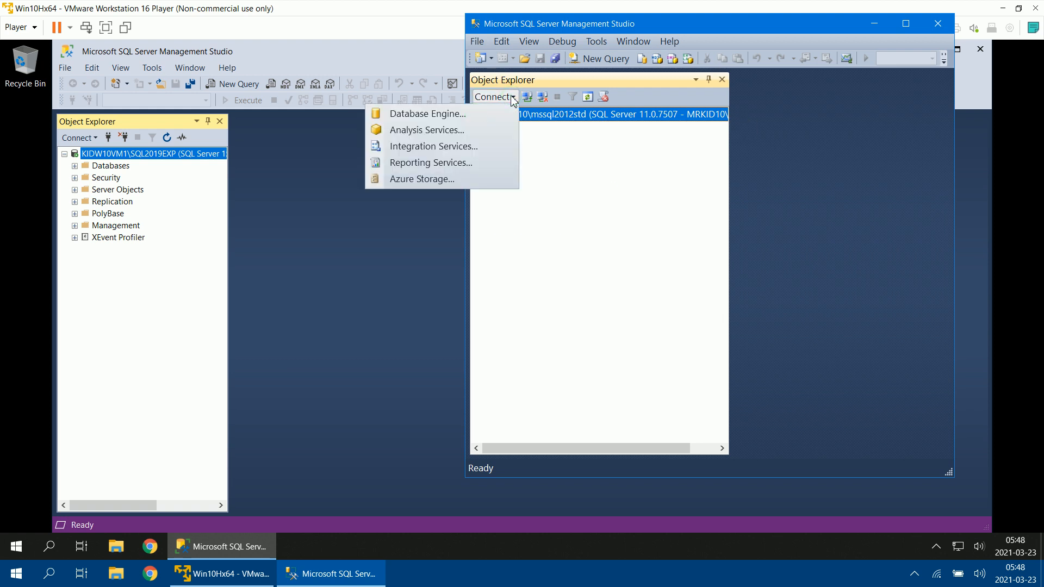
click(433, 115)
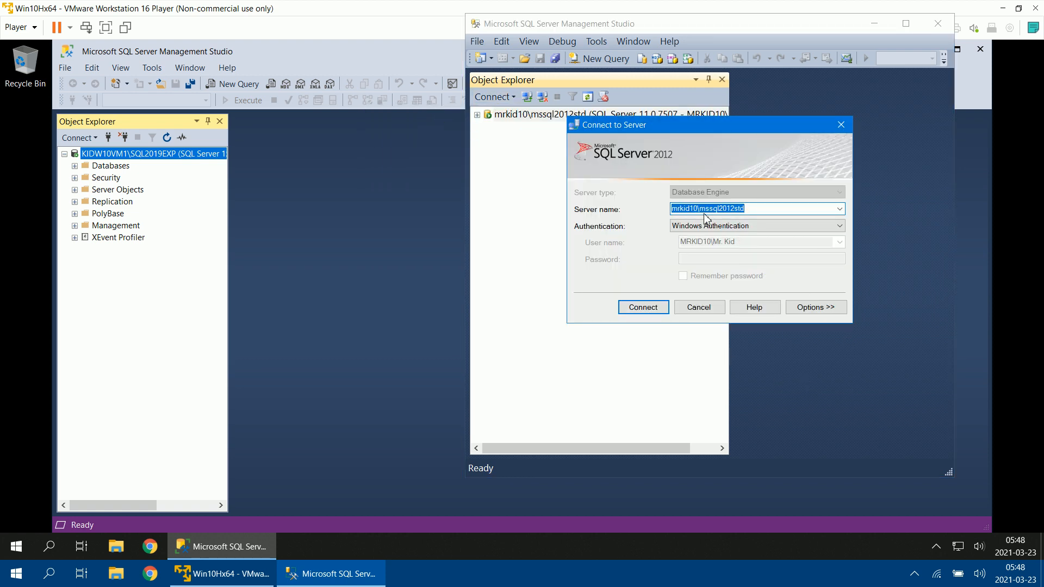
text(kid)
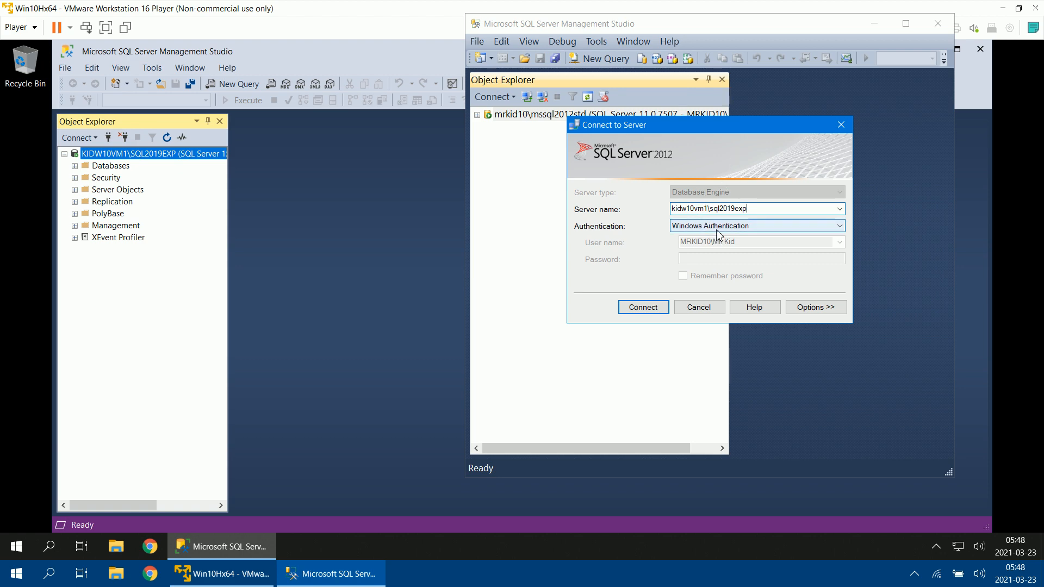
Step: Connect the host's Management Studio to kidw10vm1\sql2019exp with Windows Authentication and compare it with the virtual machine's Object Explorer
click(16, 574)
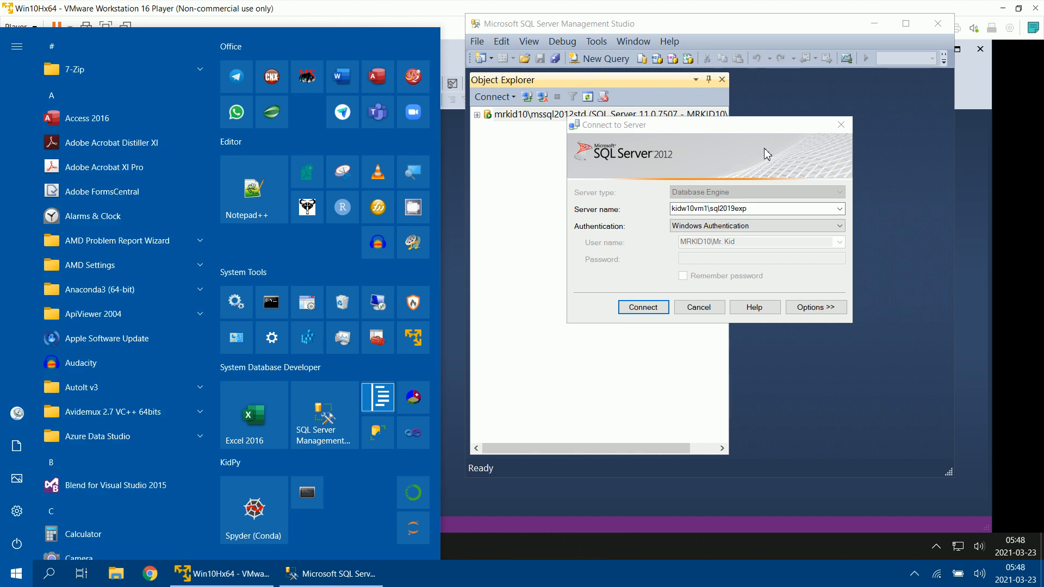
click(745, 124)
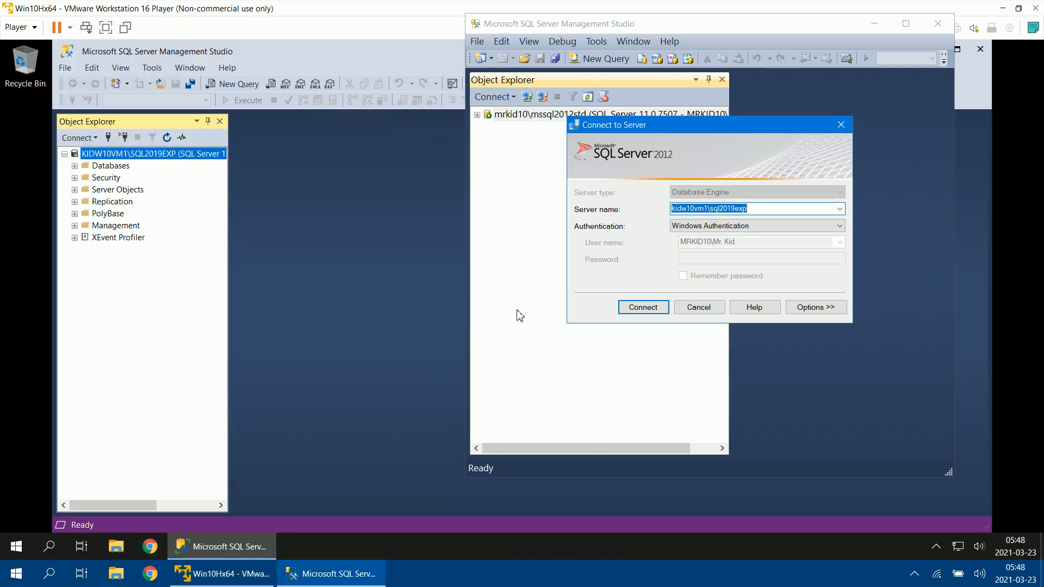
click(655, 312)
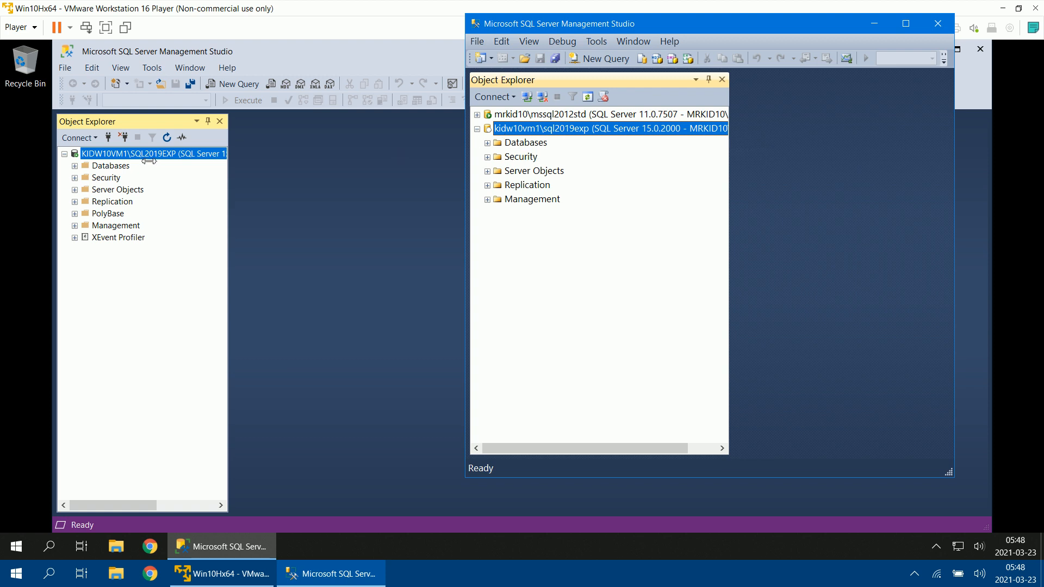
click(101, 164)
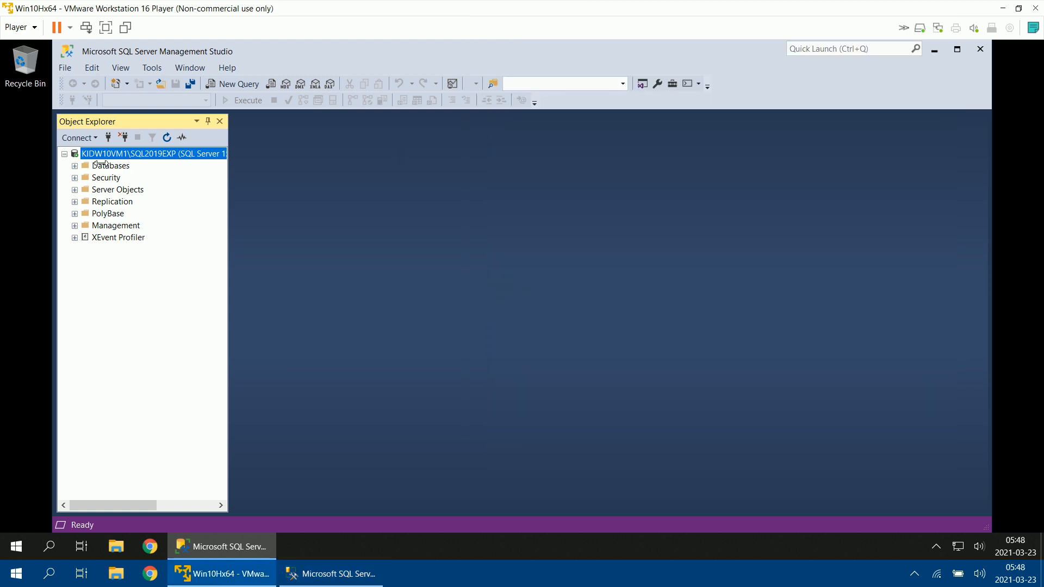
click(353, 563)
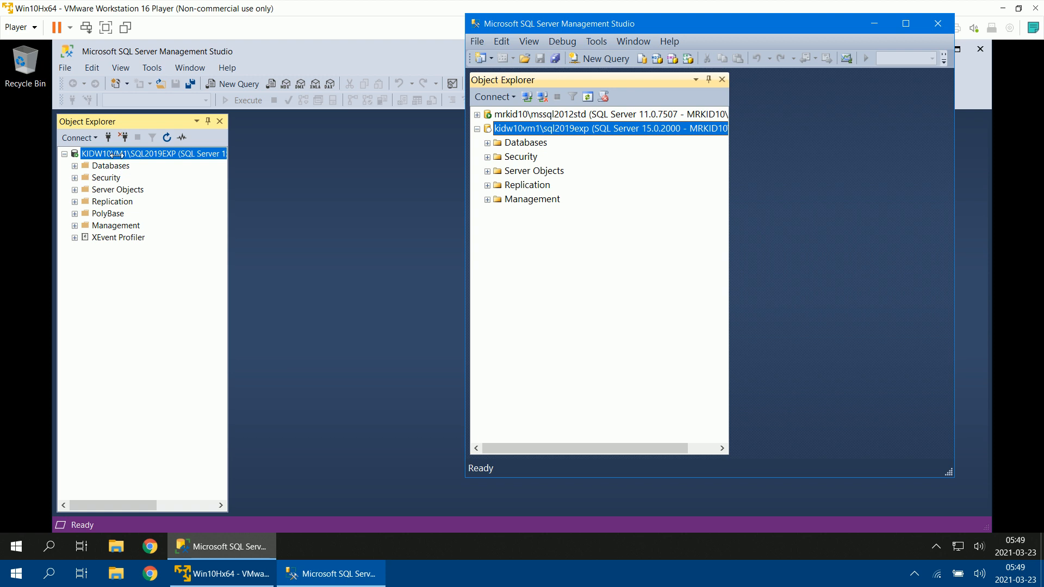
Step: In the virtual machine's Management Studio, connect to the Database Engine mrkid10\mssql2012std with Windows Authentication
click(91, 137)
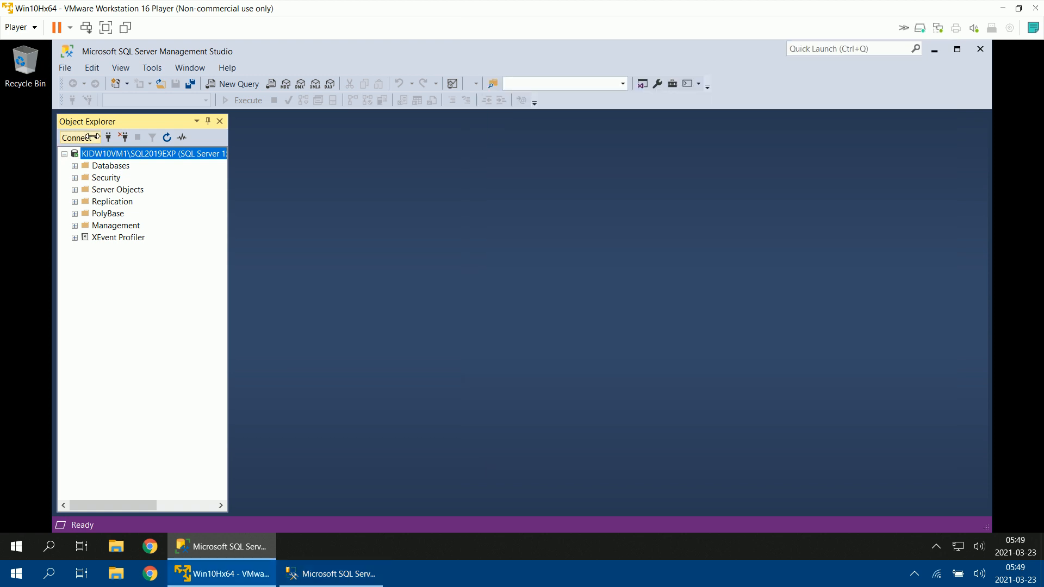
click(90, 137)
click(76, 154)
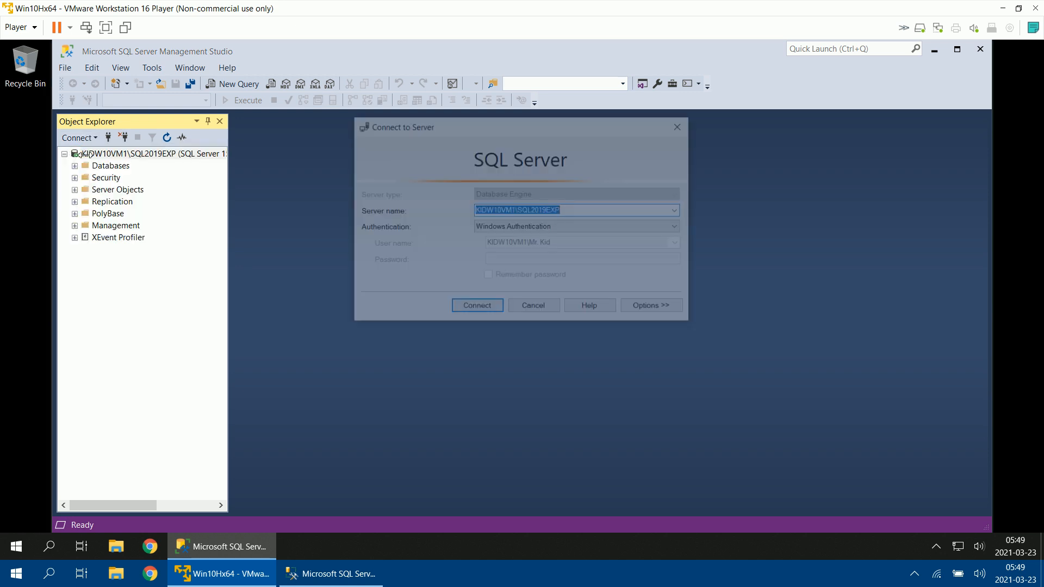
text(mrkid10\)
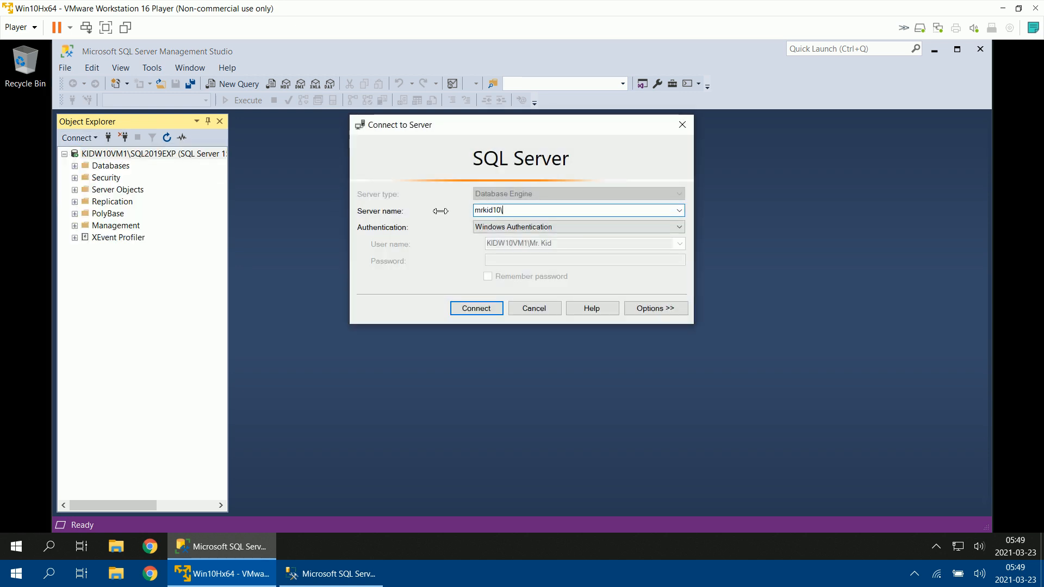
click(340, 574)
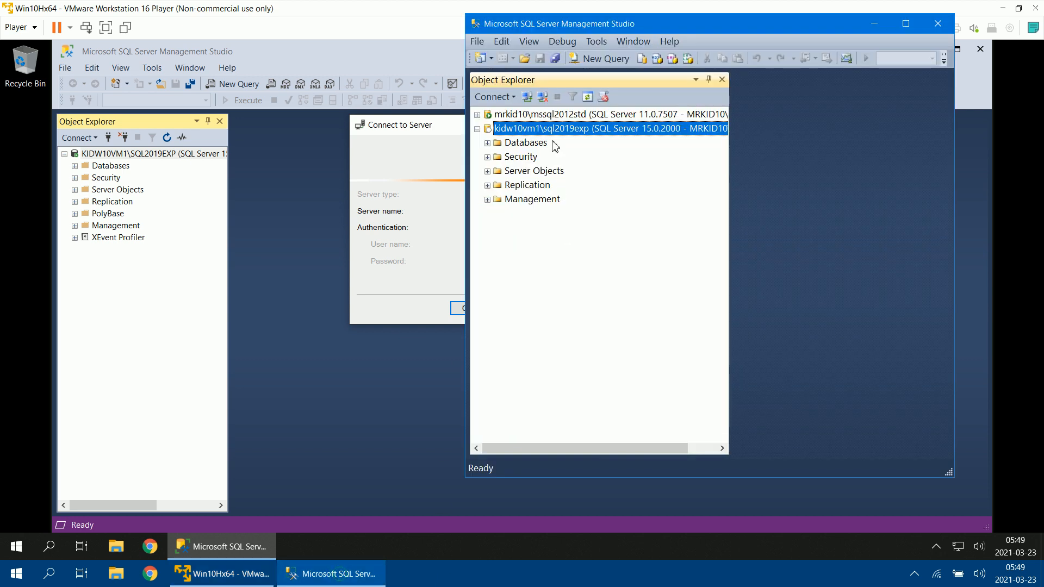
click(439, 132)
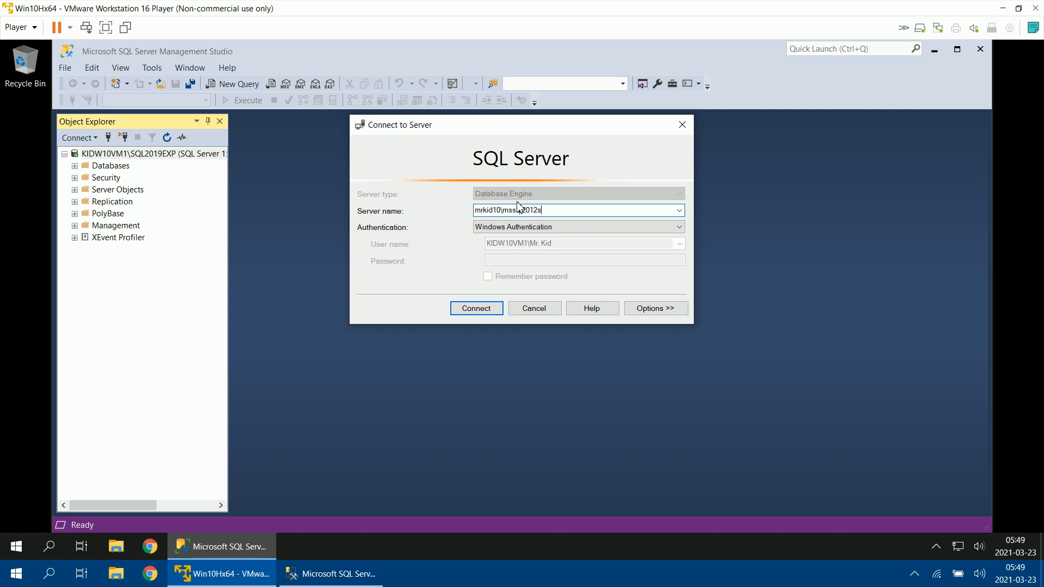
click(475, 310)
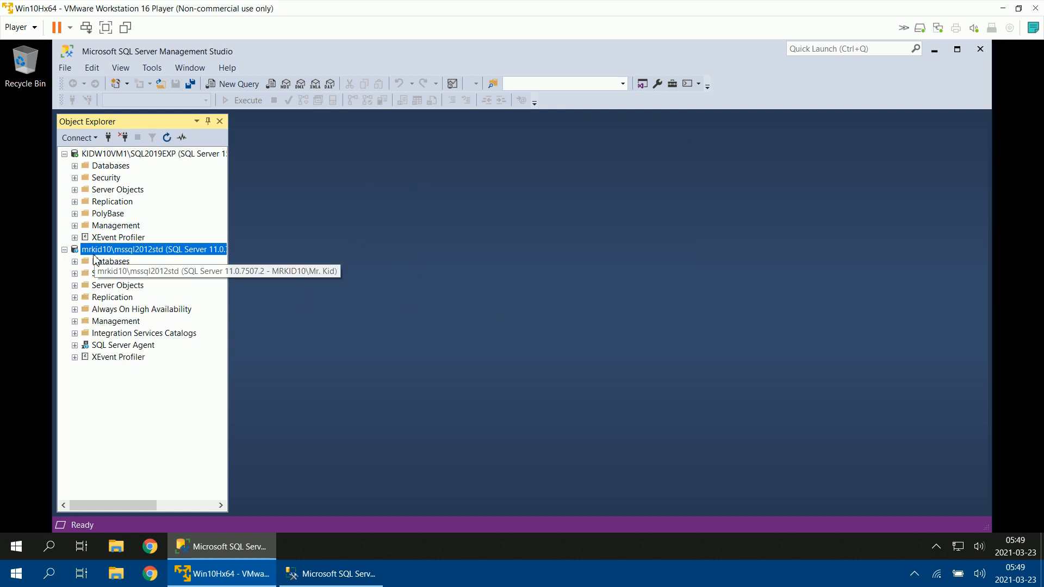
Step: View the databases of the mssql2012std server, then collapse both servers in the virtual machine's Object Explorer
click(75, 262)
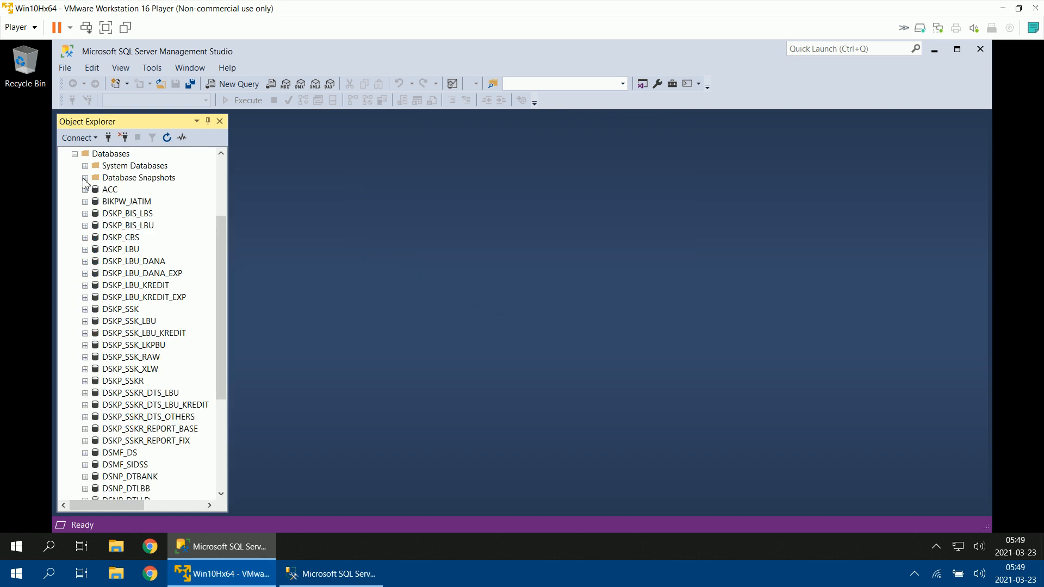
click(74, 153)
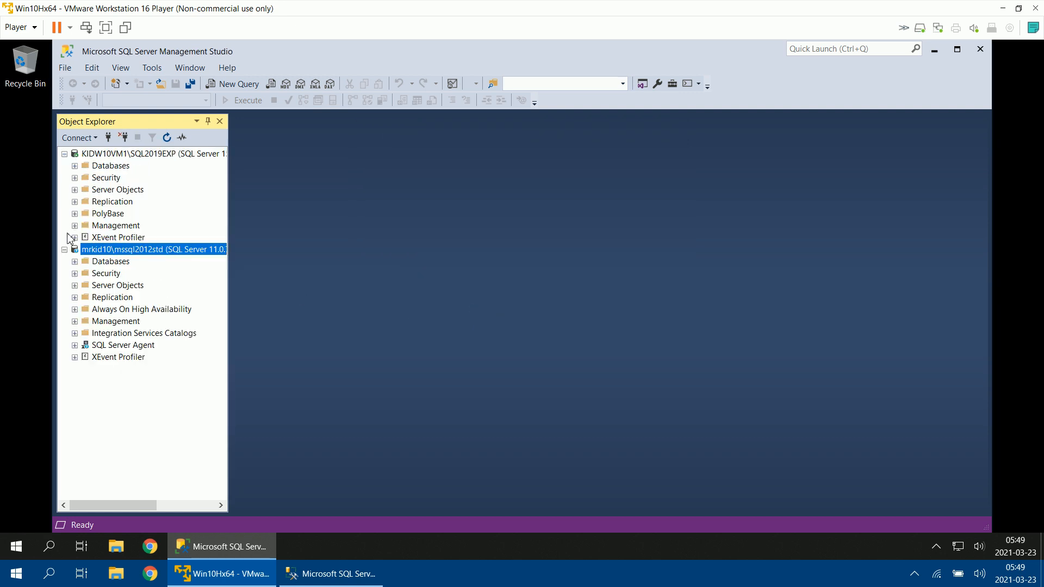
click(65, 250)
click(64, 154)
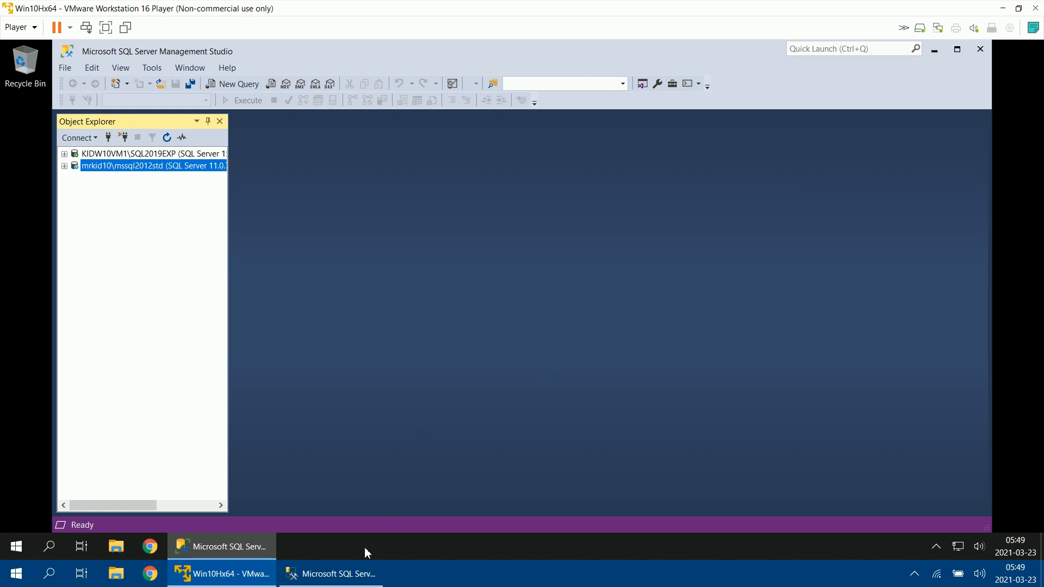
Step: Close Management Studio on the host computer and in the virtual machine
click(356, 571)
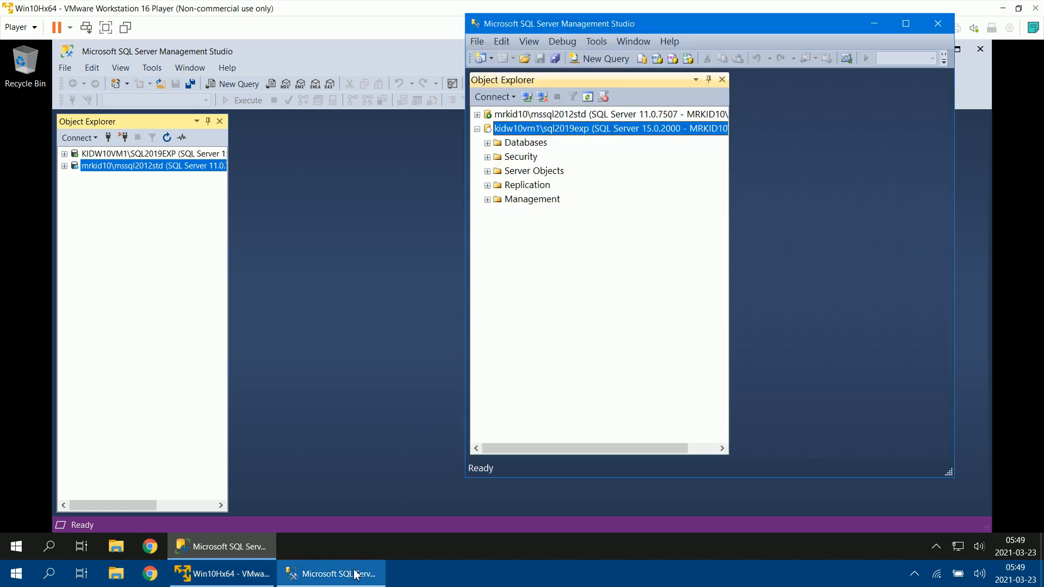
click(939, 24)
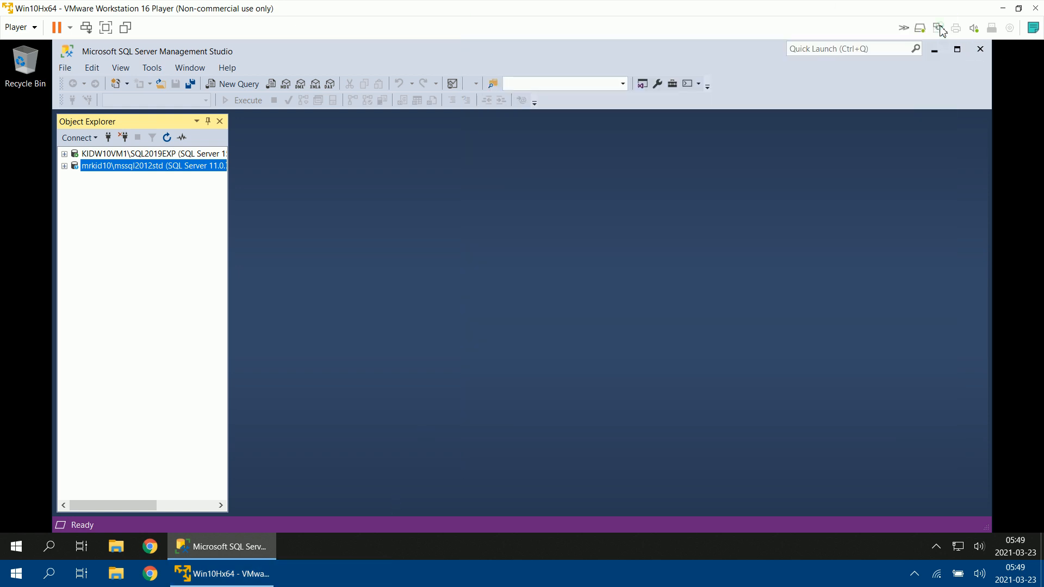
click(986, 51)
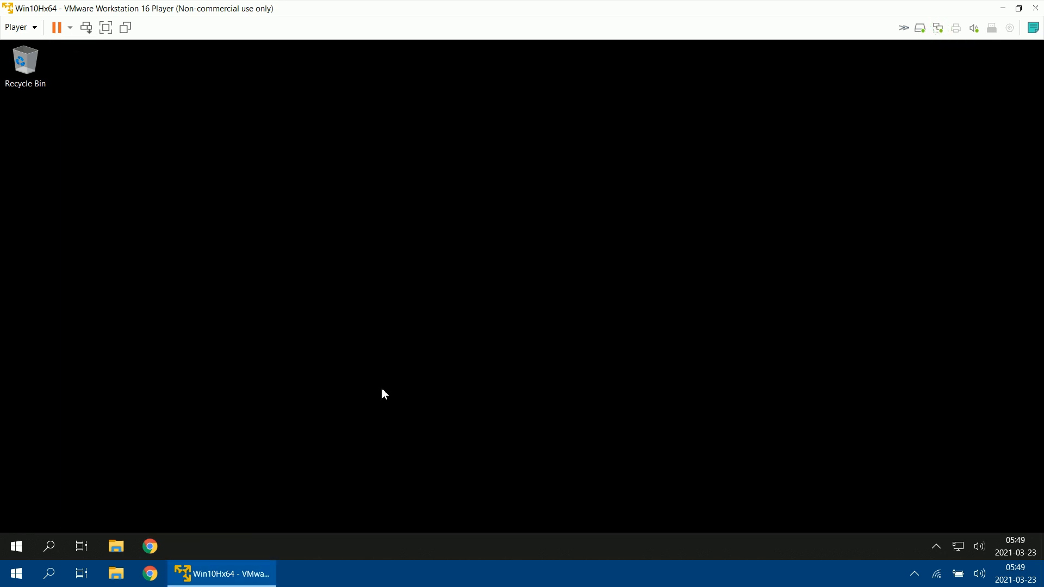